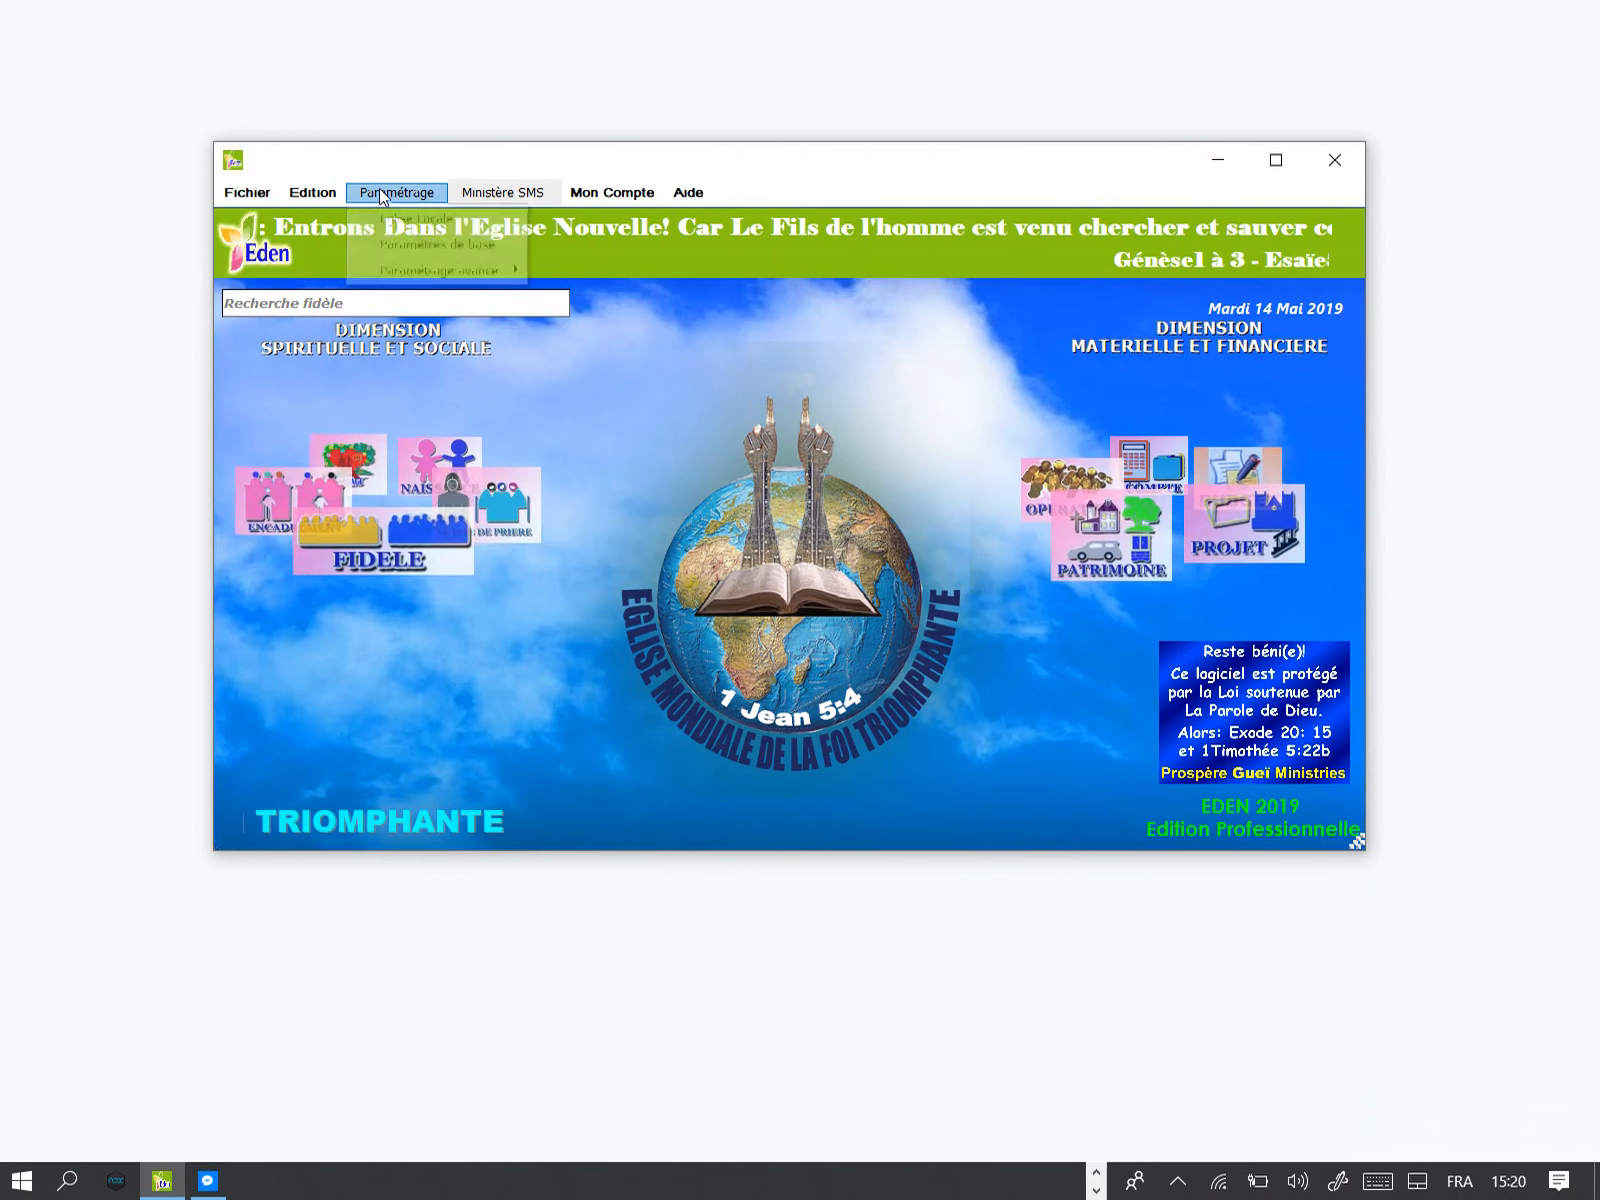
# Step: Examine the local church (Eglise Locale) settings and the logo file chooser, cancelling both
pyautogui.click(379, 188)
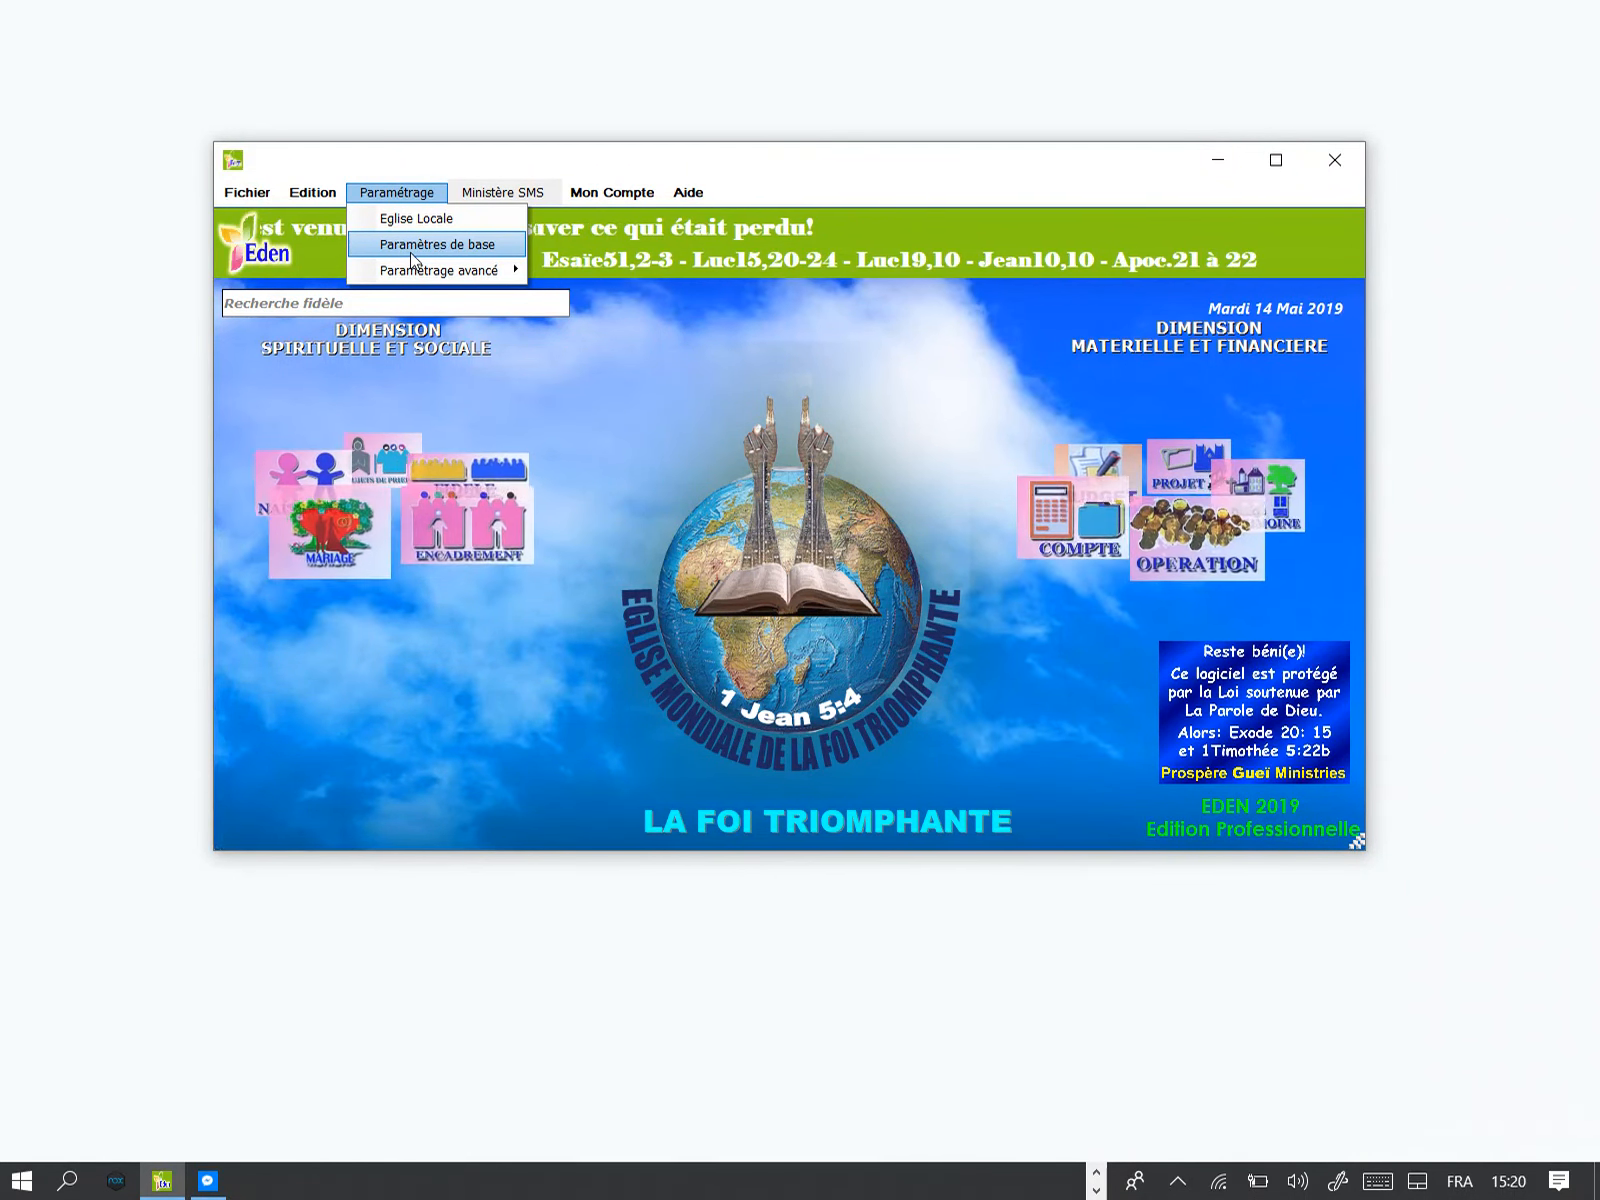
pyautogui.moveTo(406, 280)
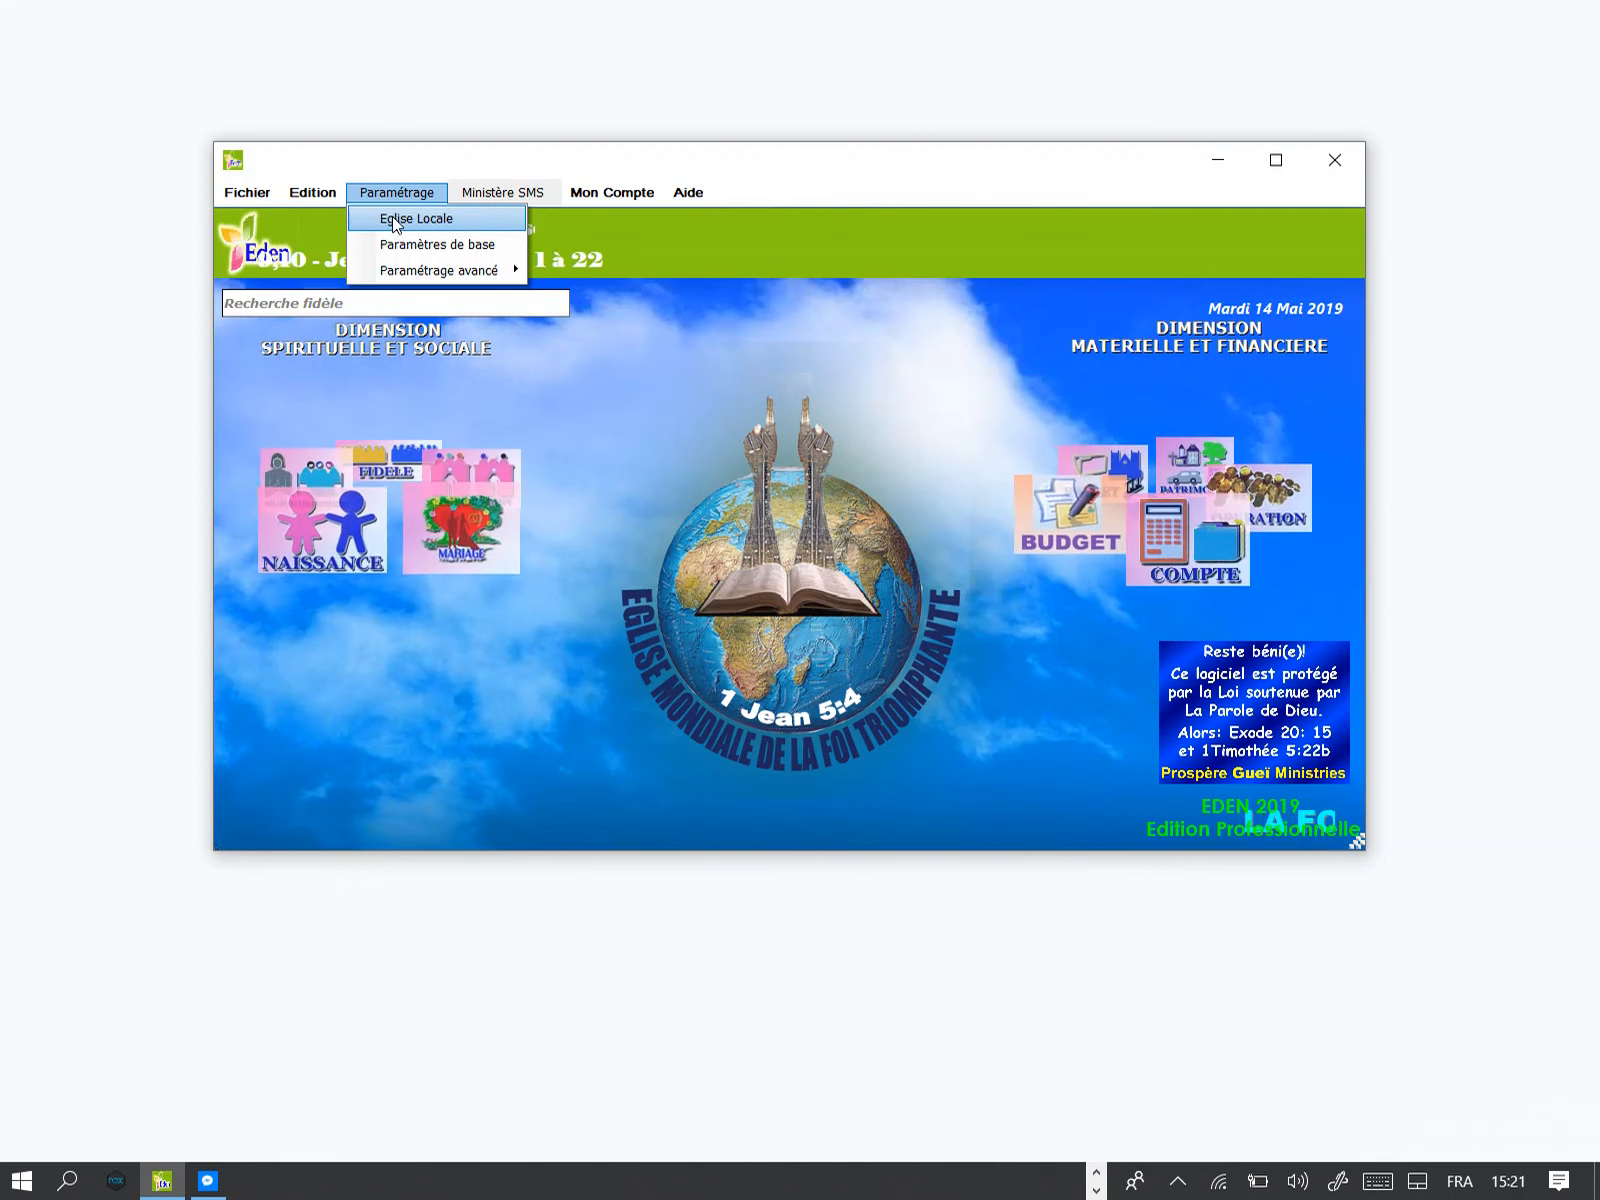
pyautogui.click(395, 222)
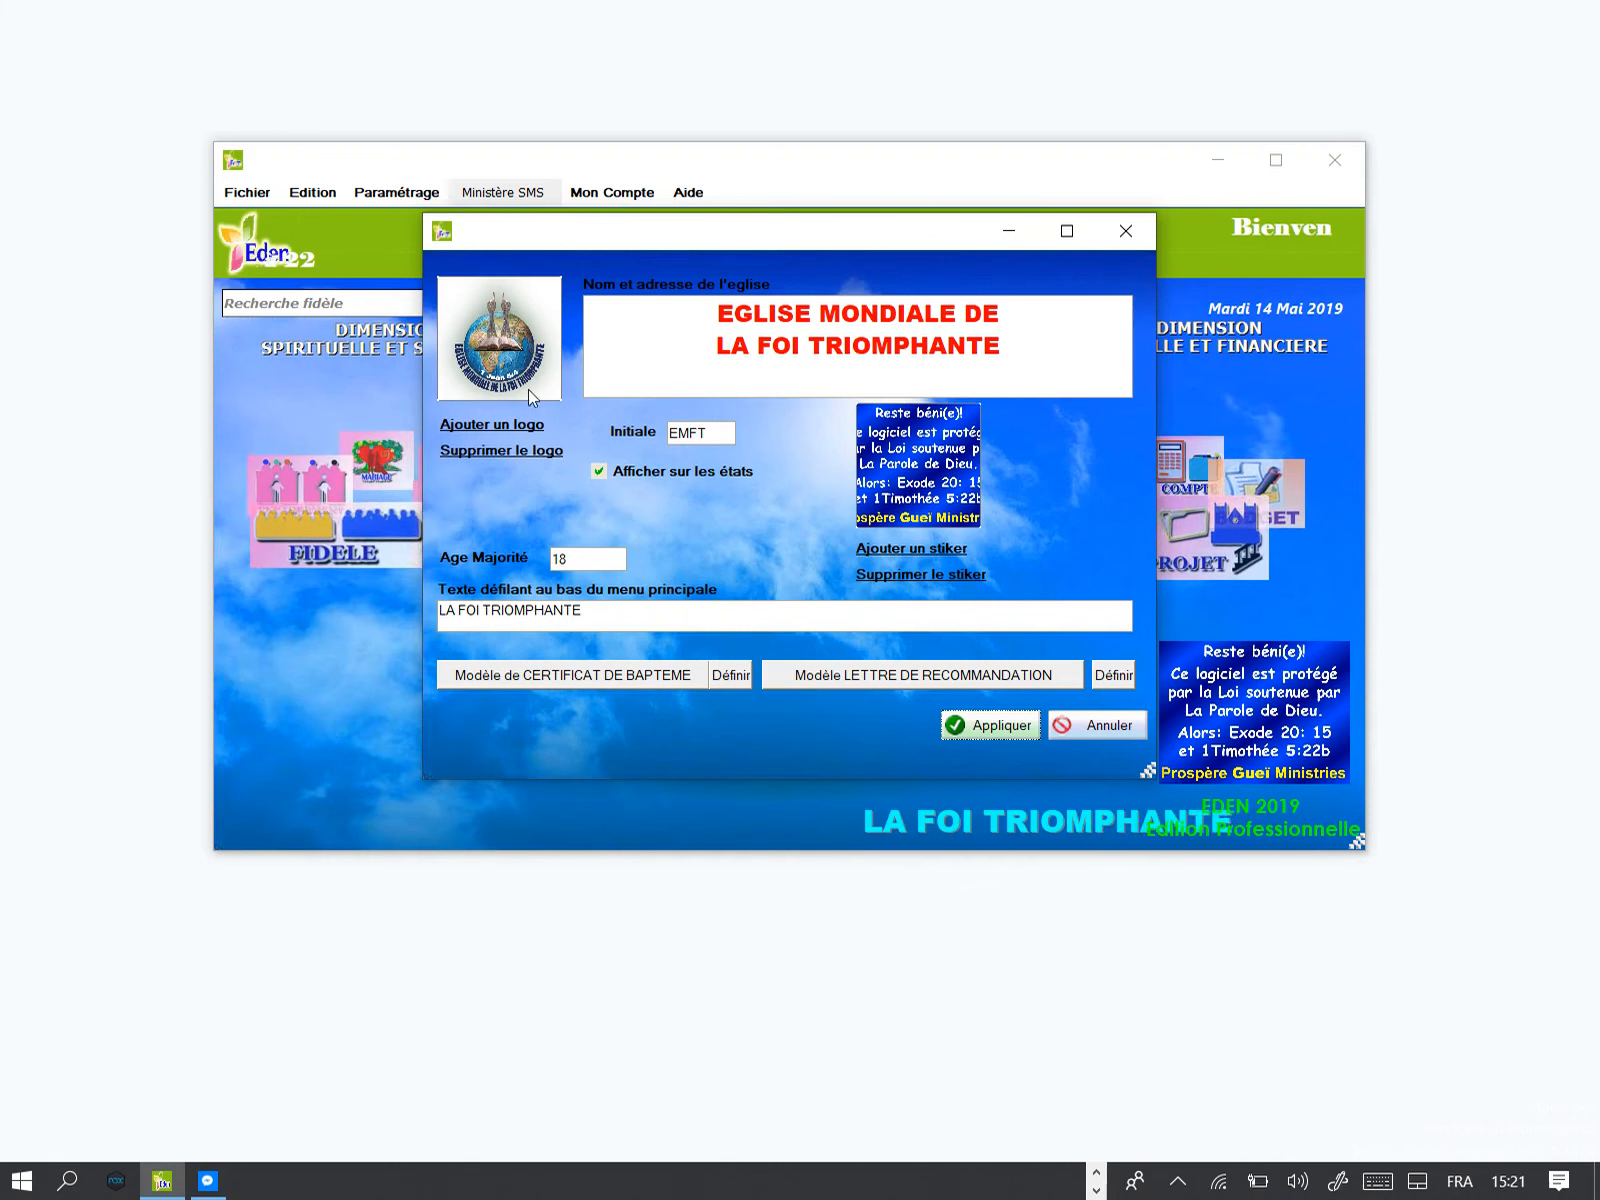
pyautogui.click(472, 426)
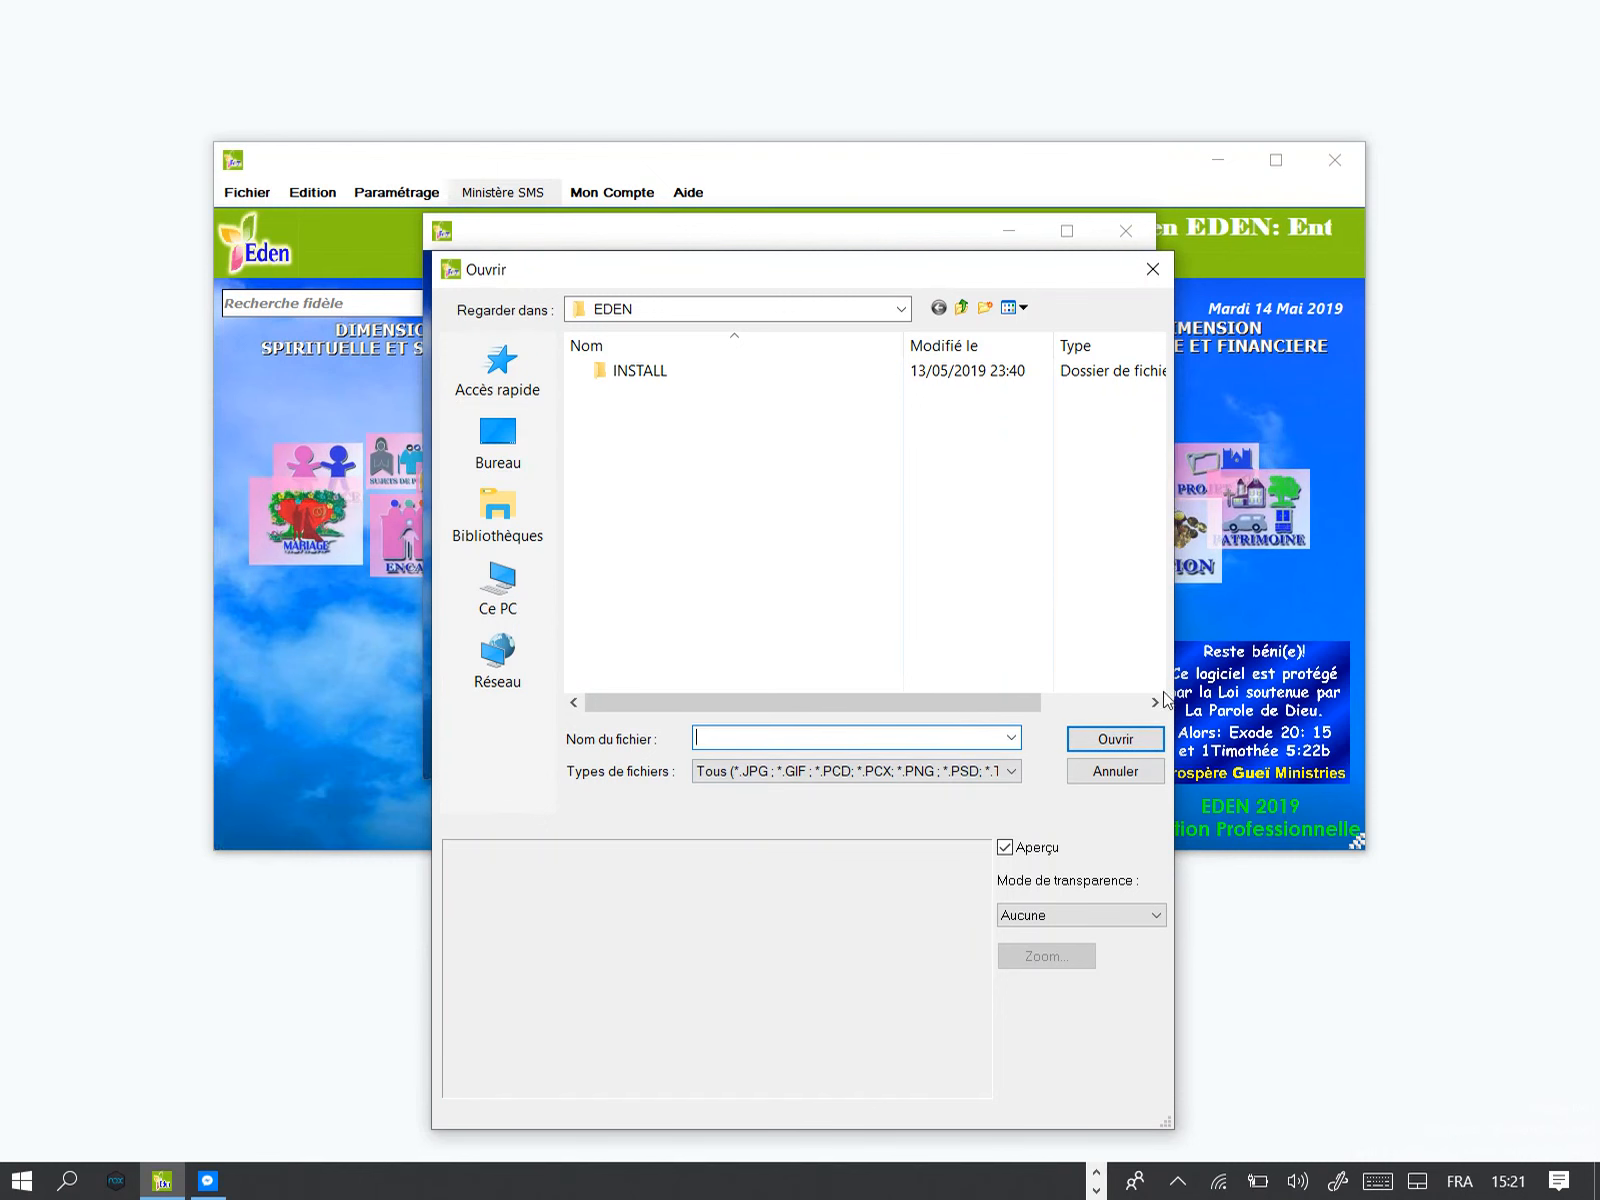
pyautogui.click(1155, 280)
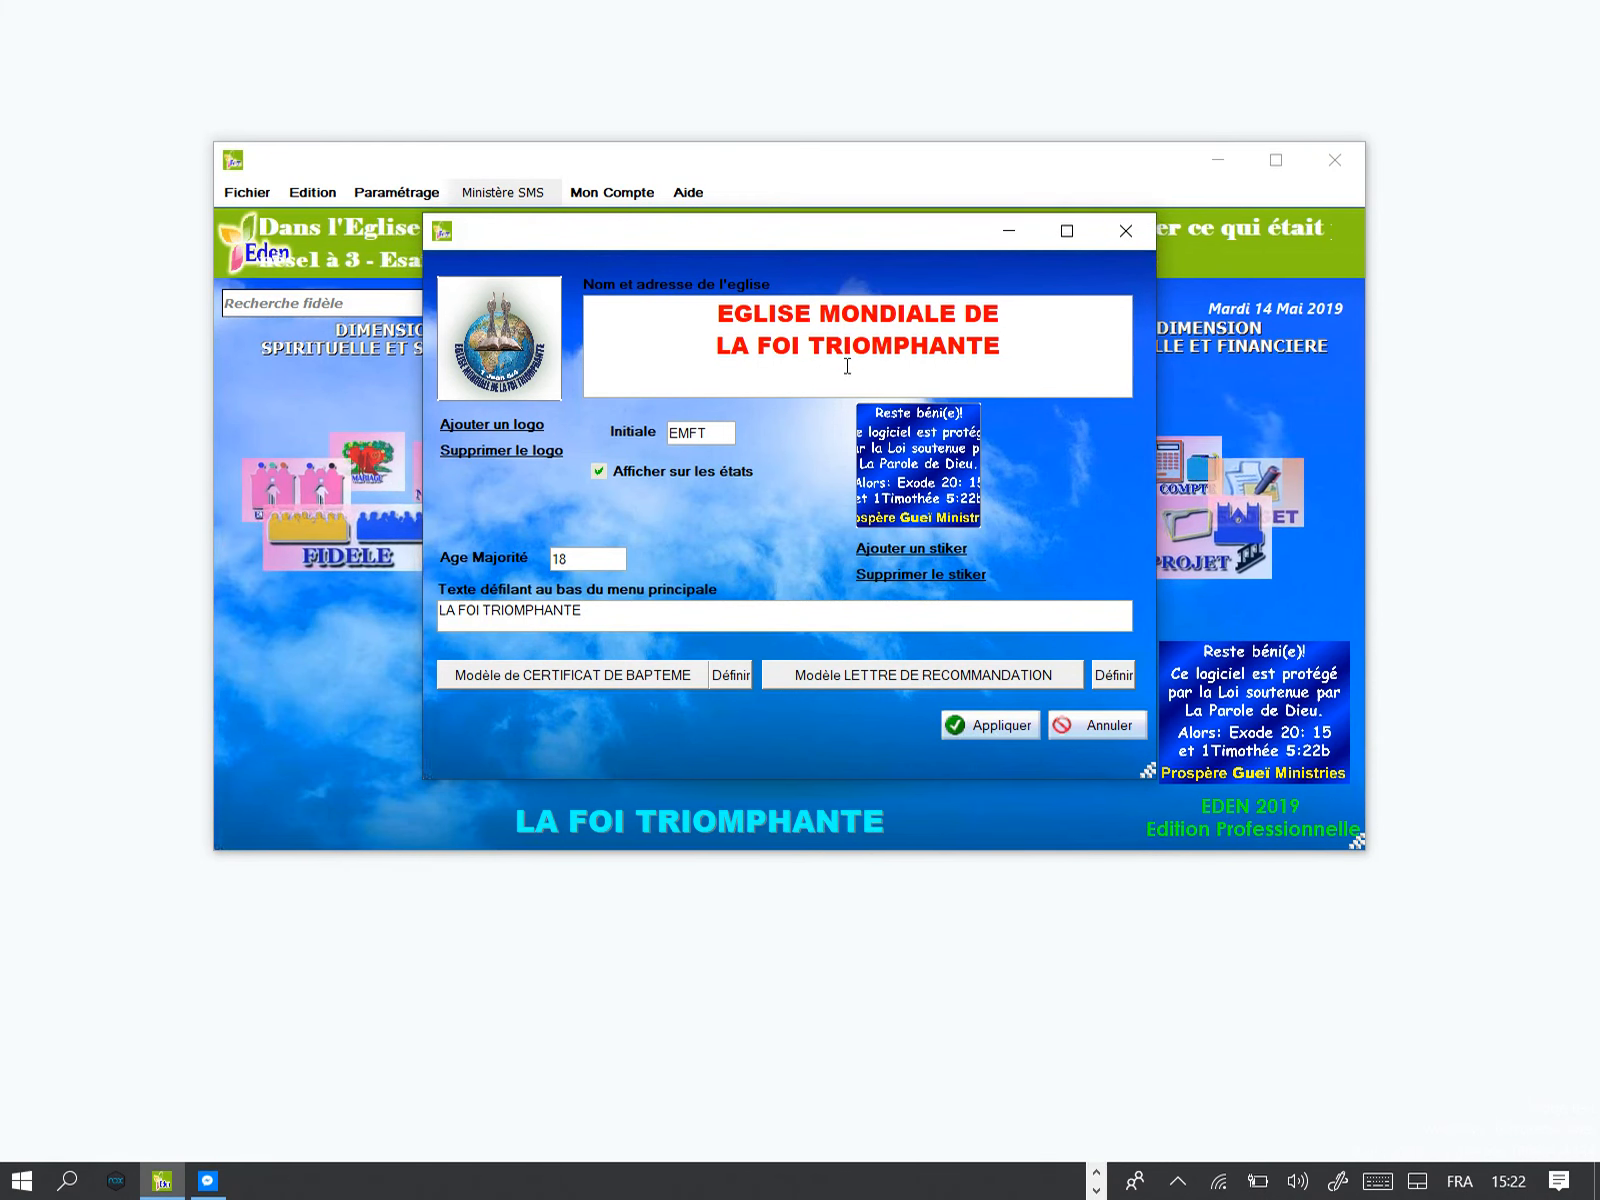
pyautogui.click(1097, 725)
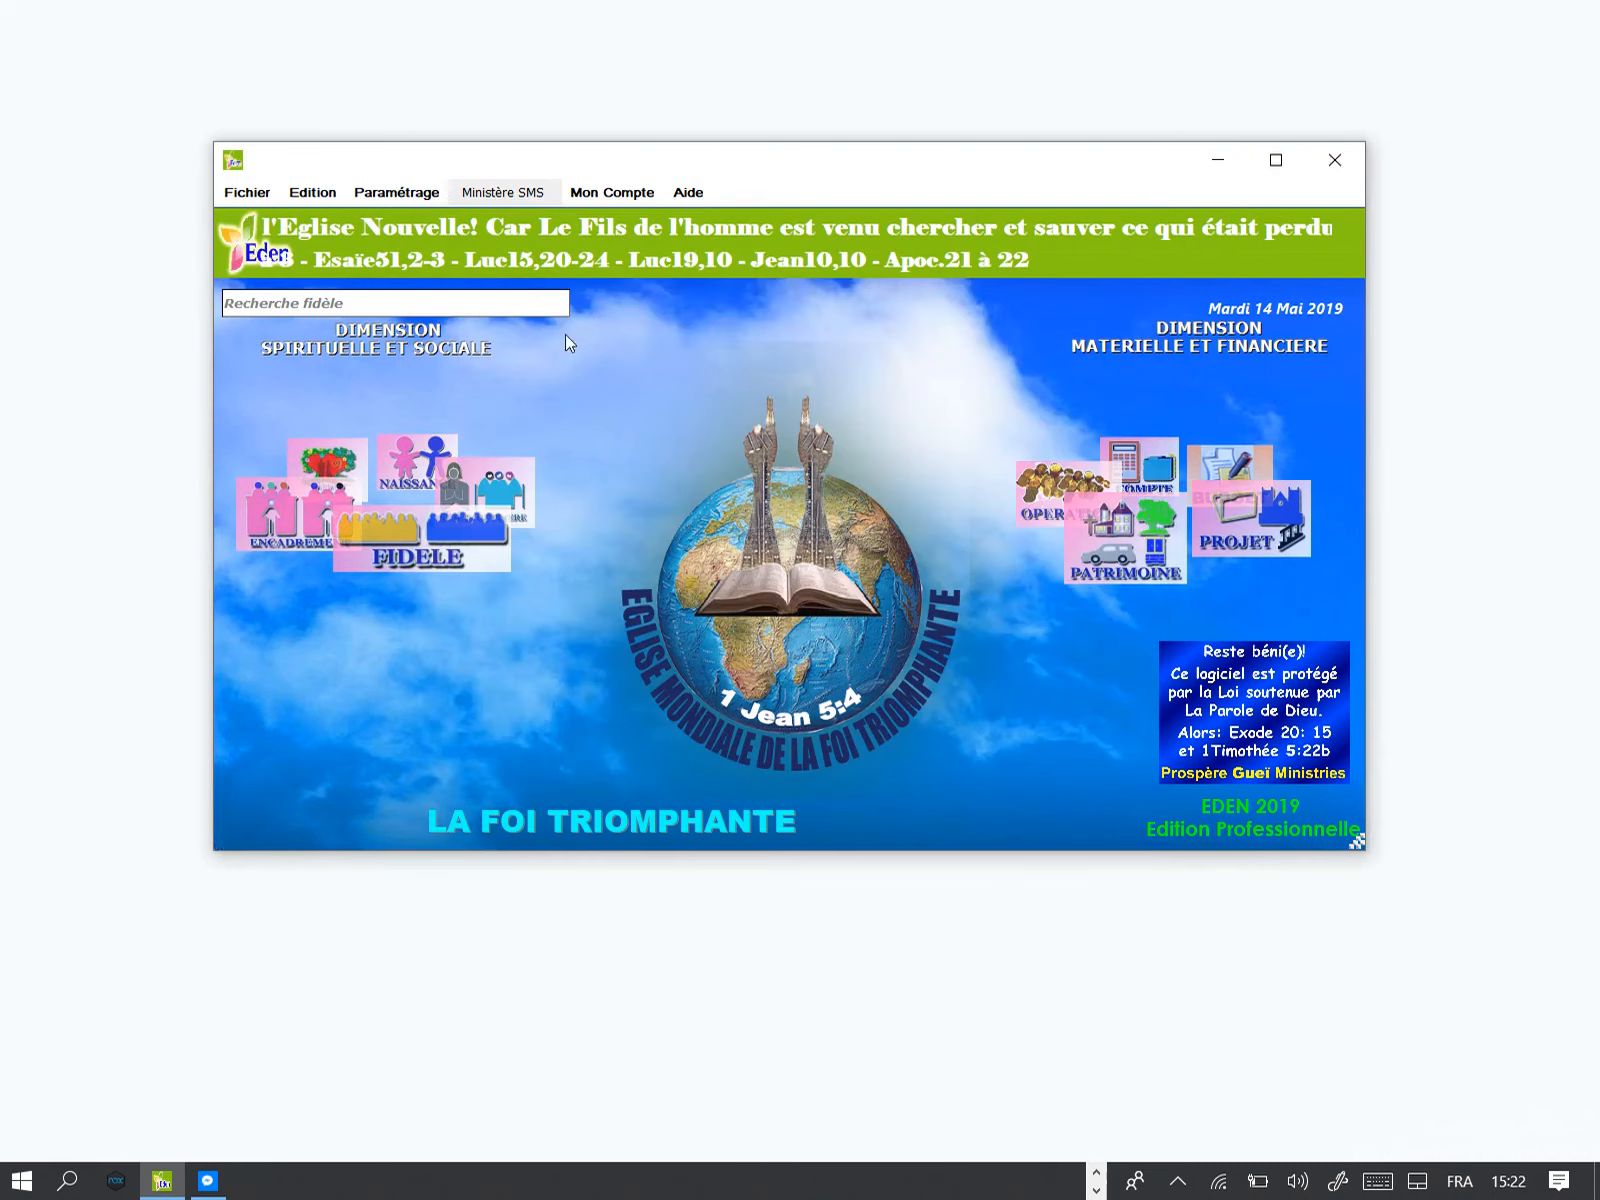
# Step: Open the basic parameters directory (Paramètres de base) and restore it to a smaller window over the main one
pyautogui.click(408, 193)
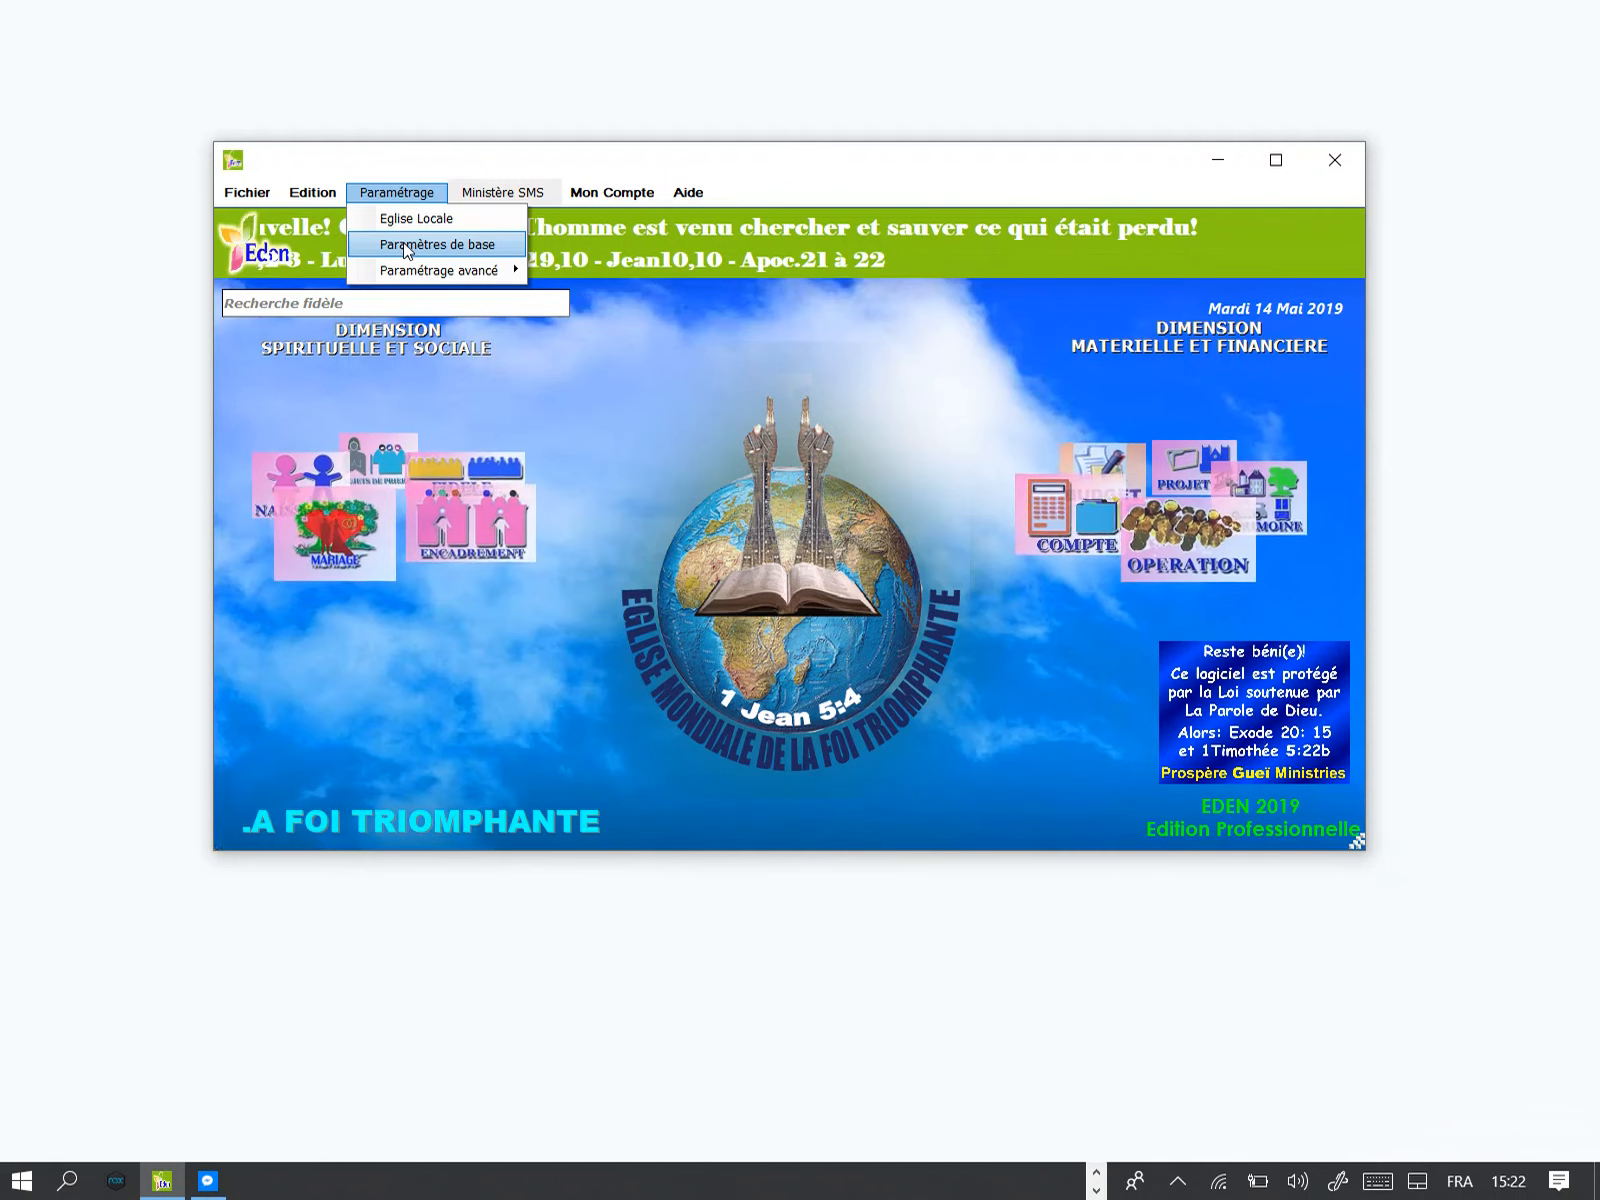
pyautogui.click(408, 250)
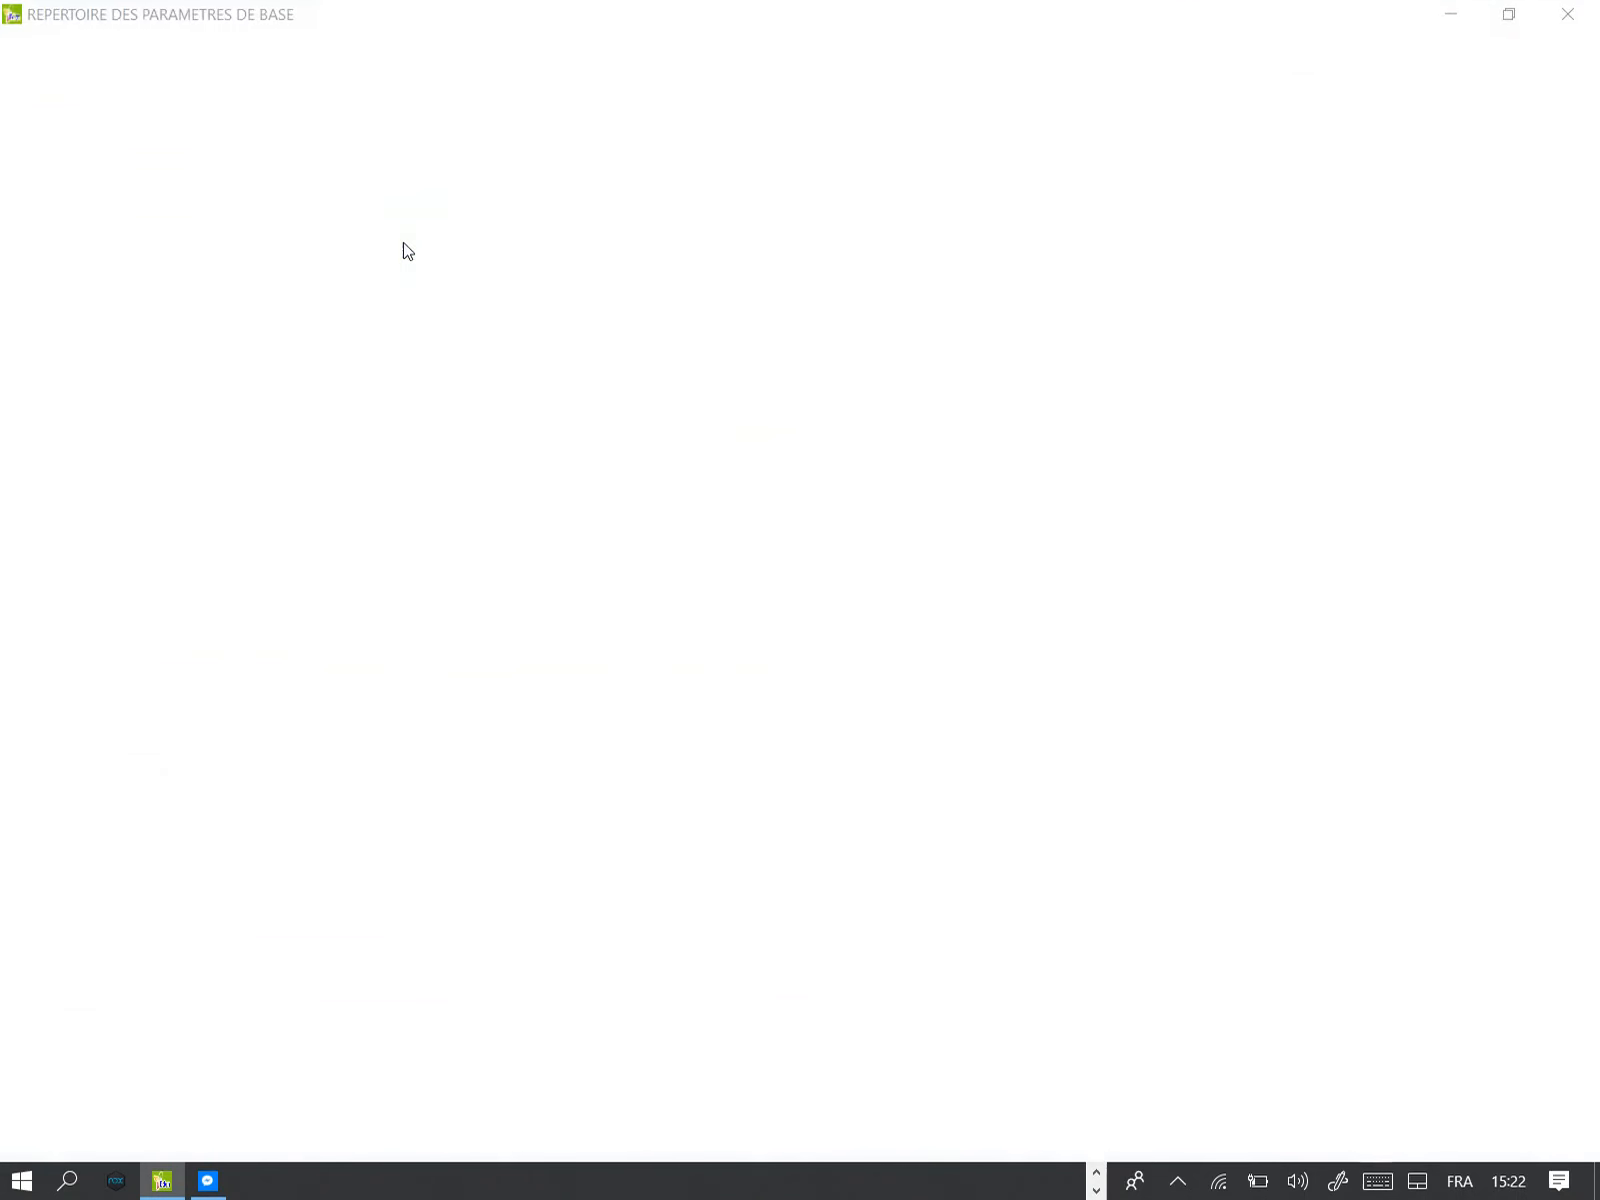
pyautogui.click(1508, 14)
pyautogui.moveTo(546, 7); pyautogui.dragTo(870, 110)
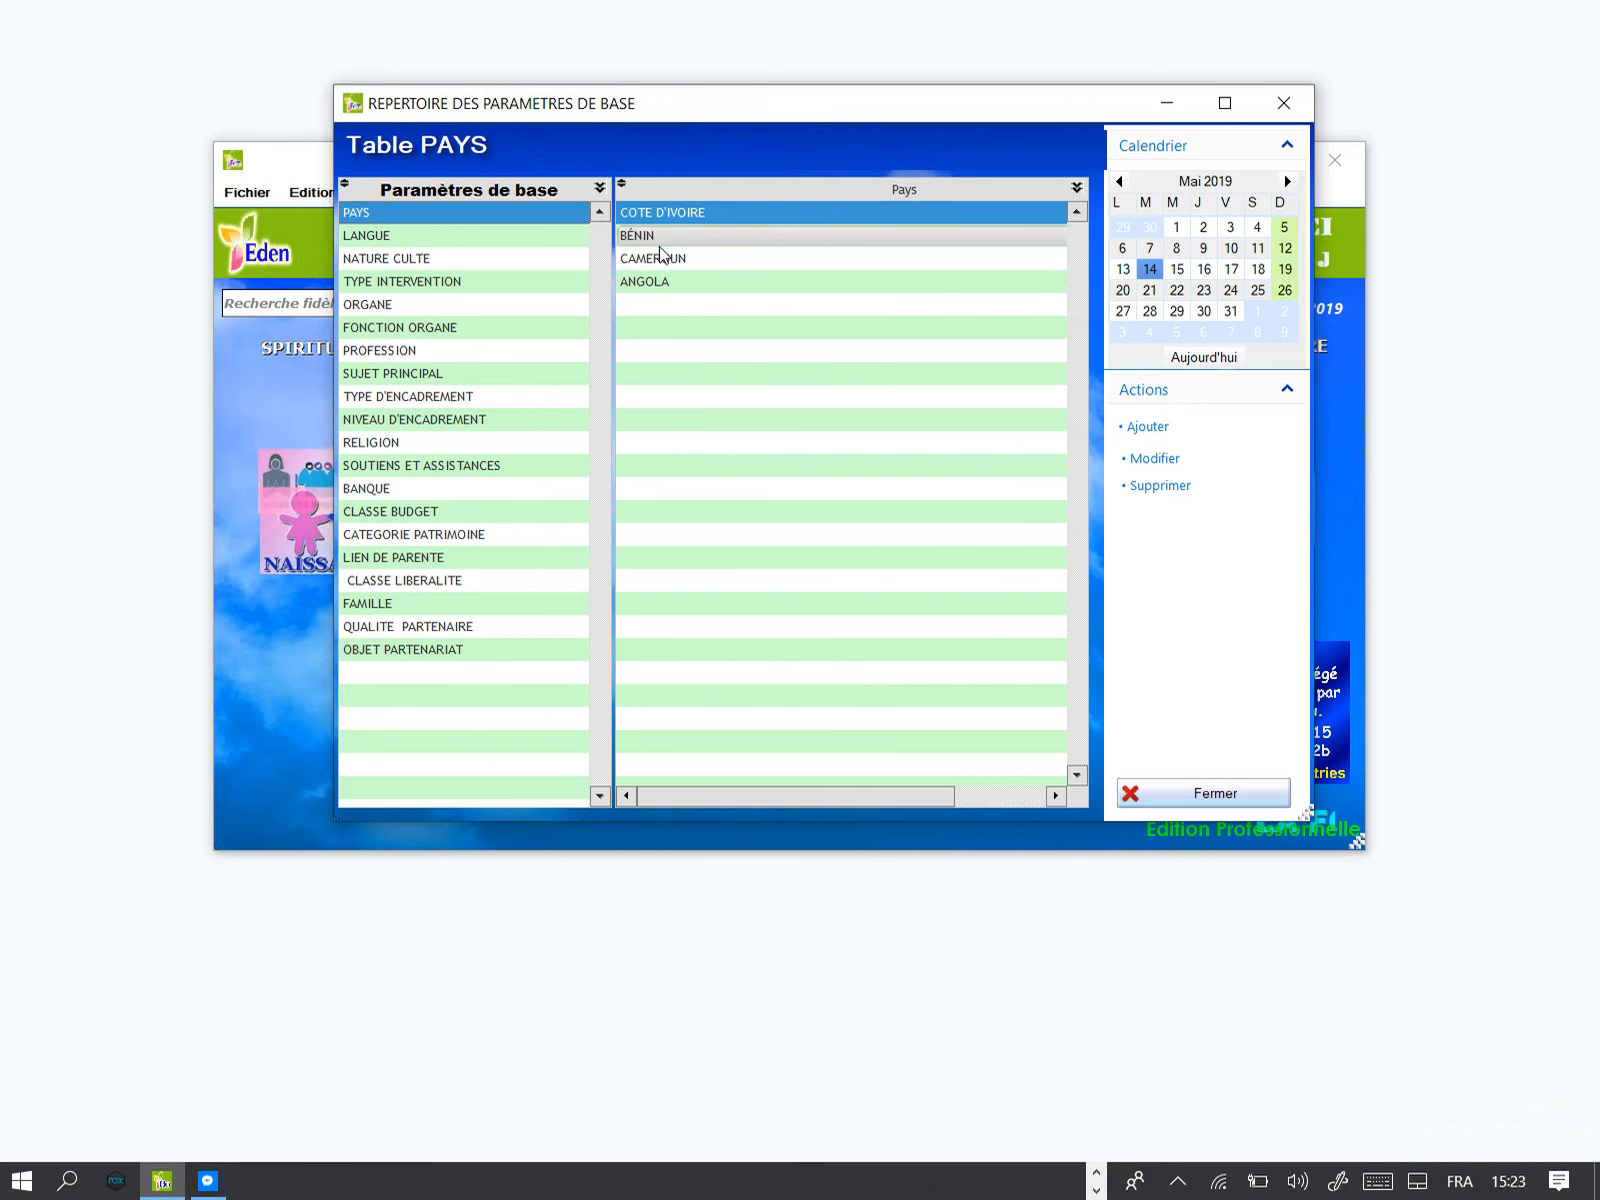
# Step: Add CAP-VERT to the PAYS table by picking it from the predefined countries, and close the country form
pyautogui.click(1152, 428)
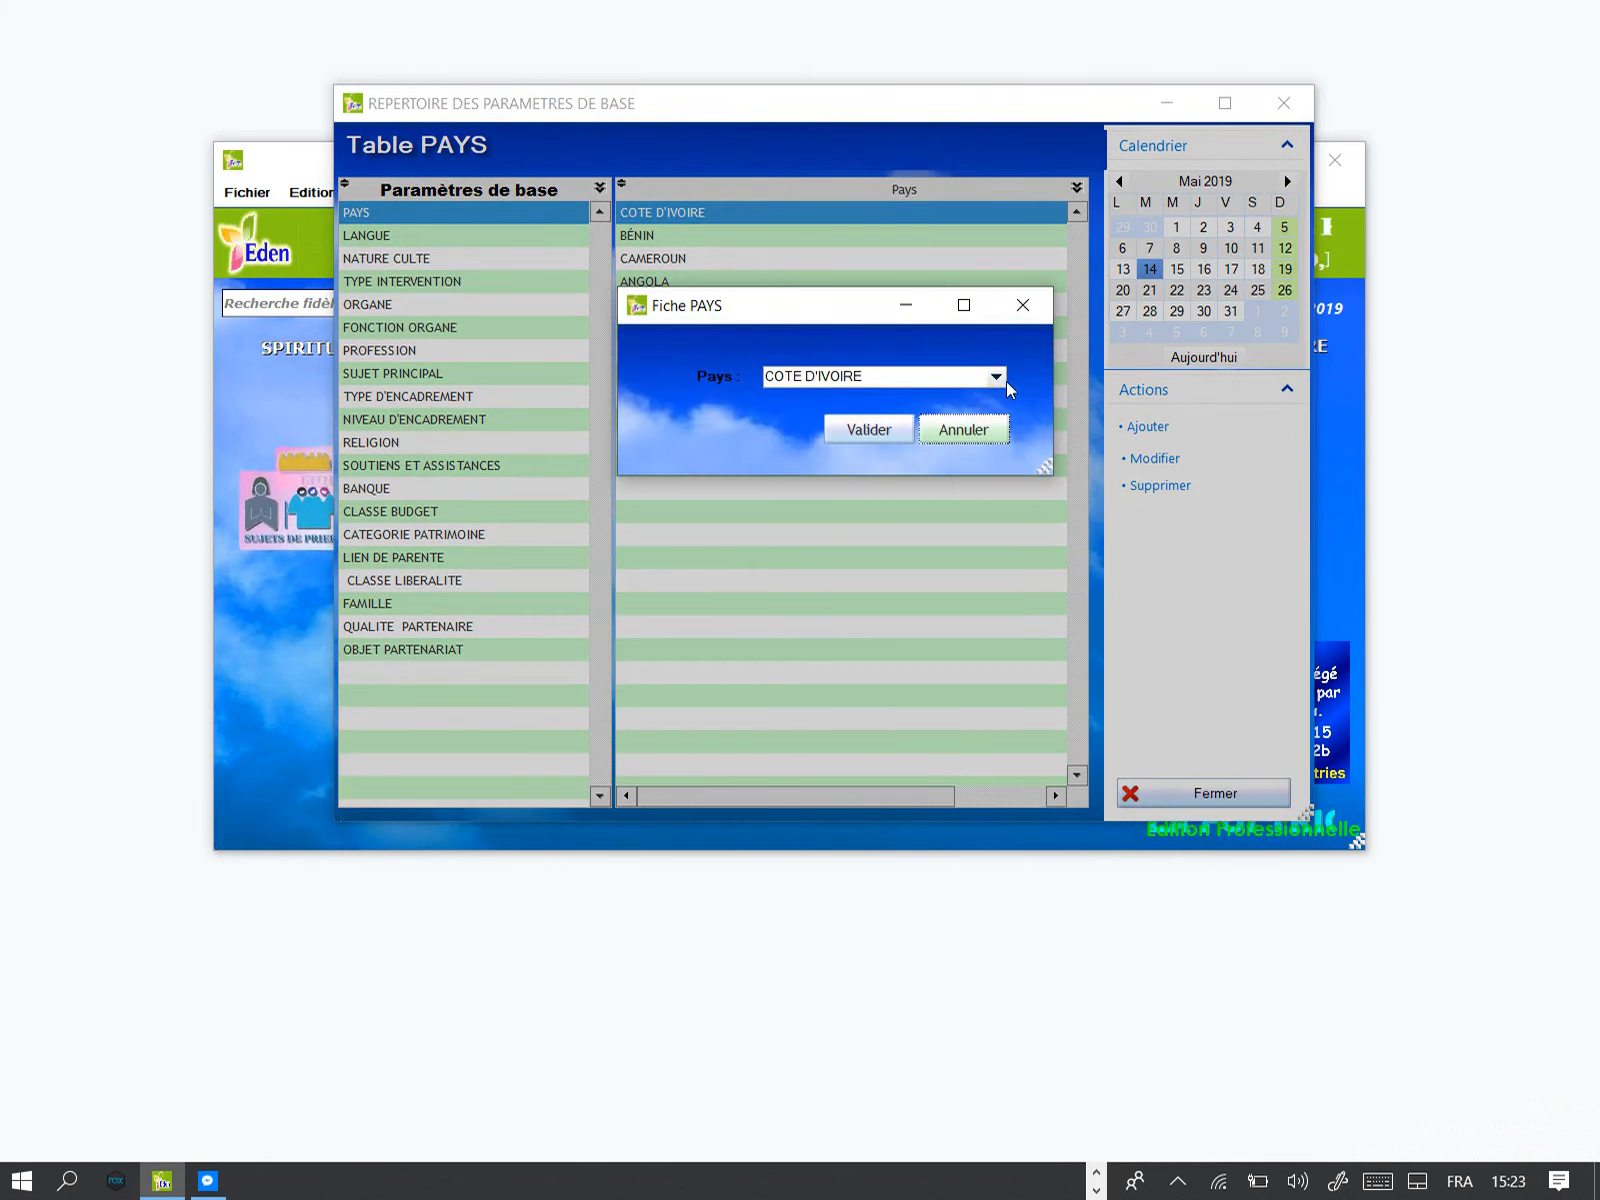
pyautogui.click(998, 377)
pyautogui.click(1001, 378)
pyautogui.click(1004, 380)
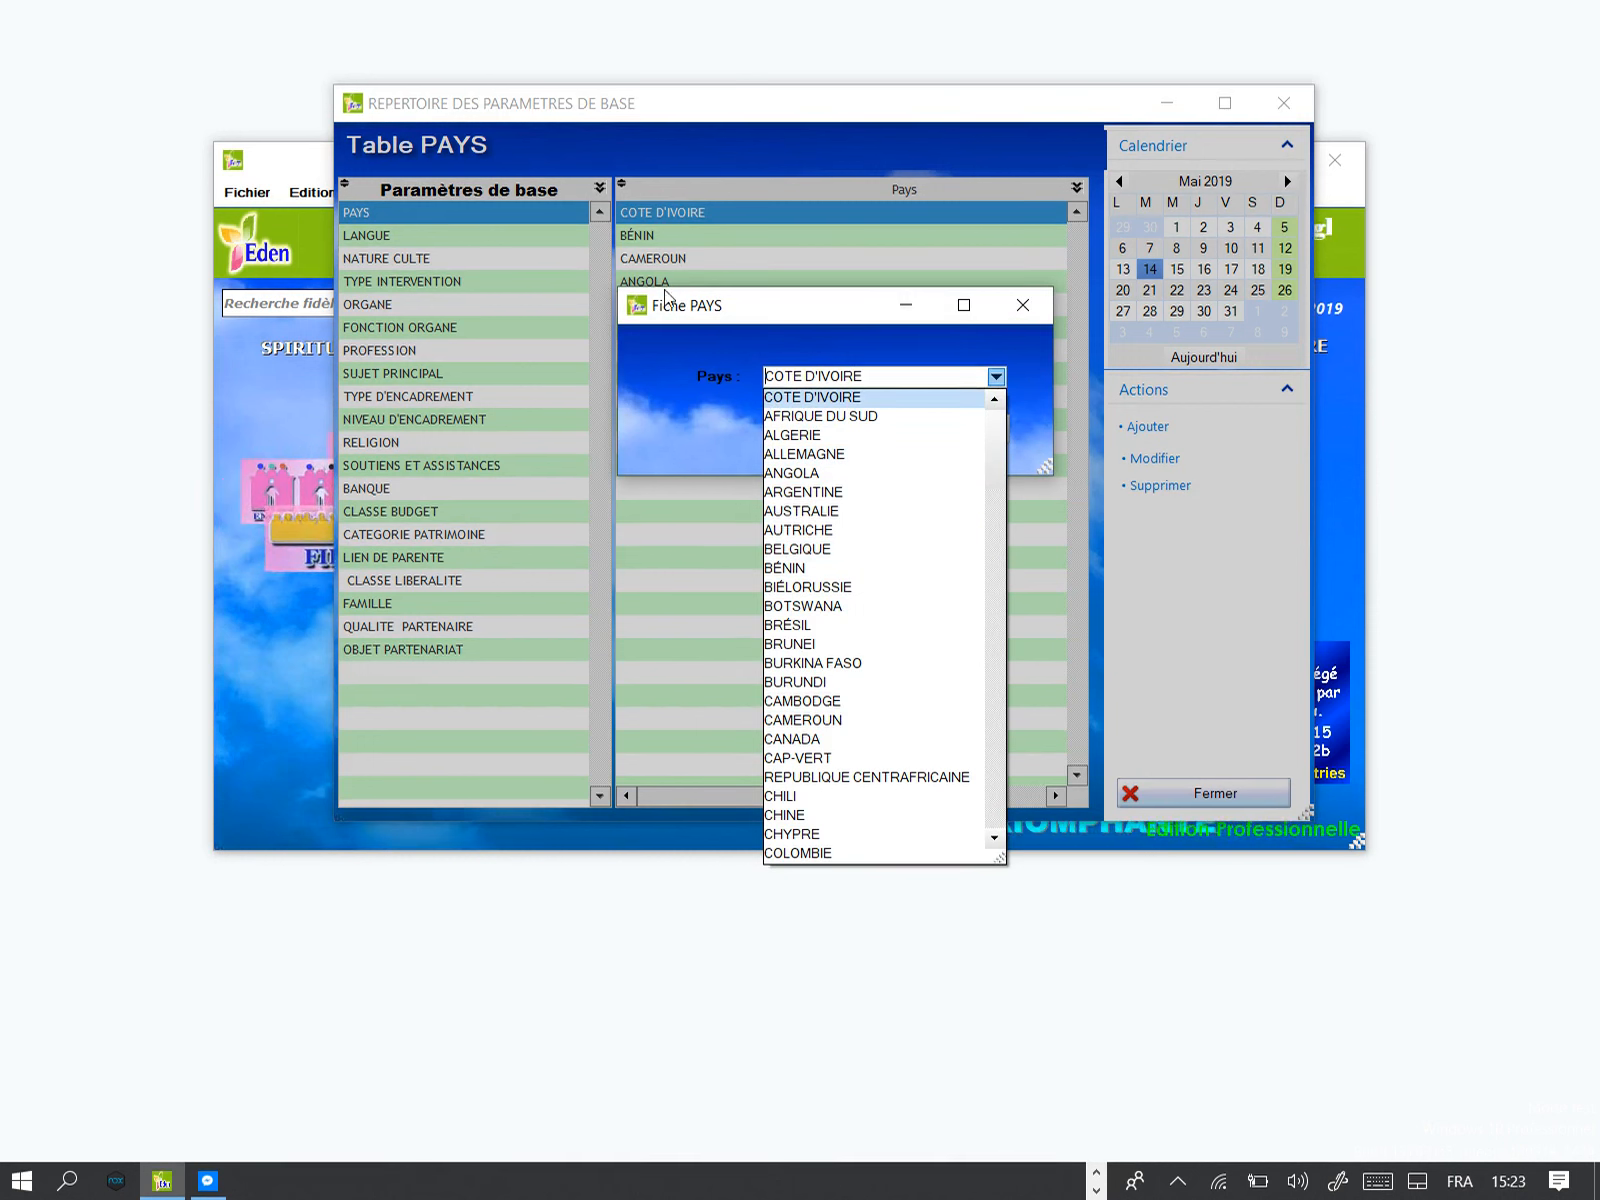
pyautogui.click(692, 397)
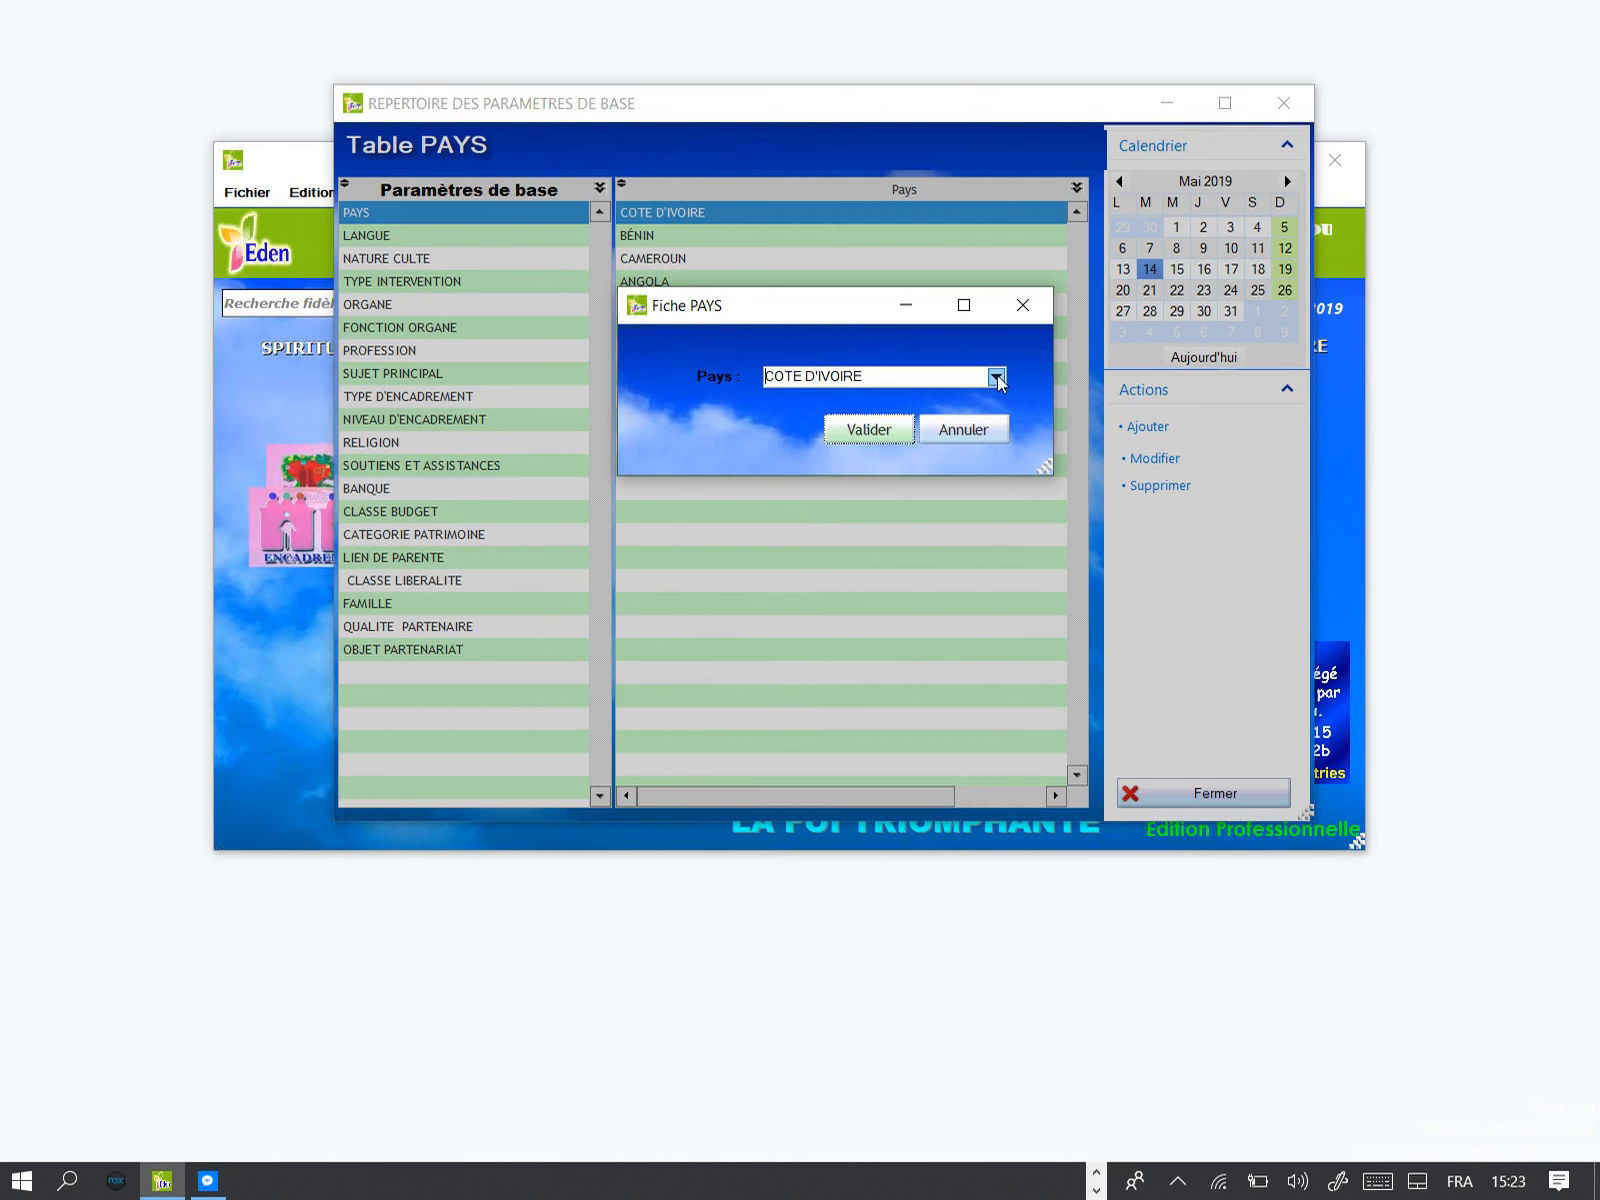
pyautogui.click(948, 374)
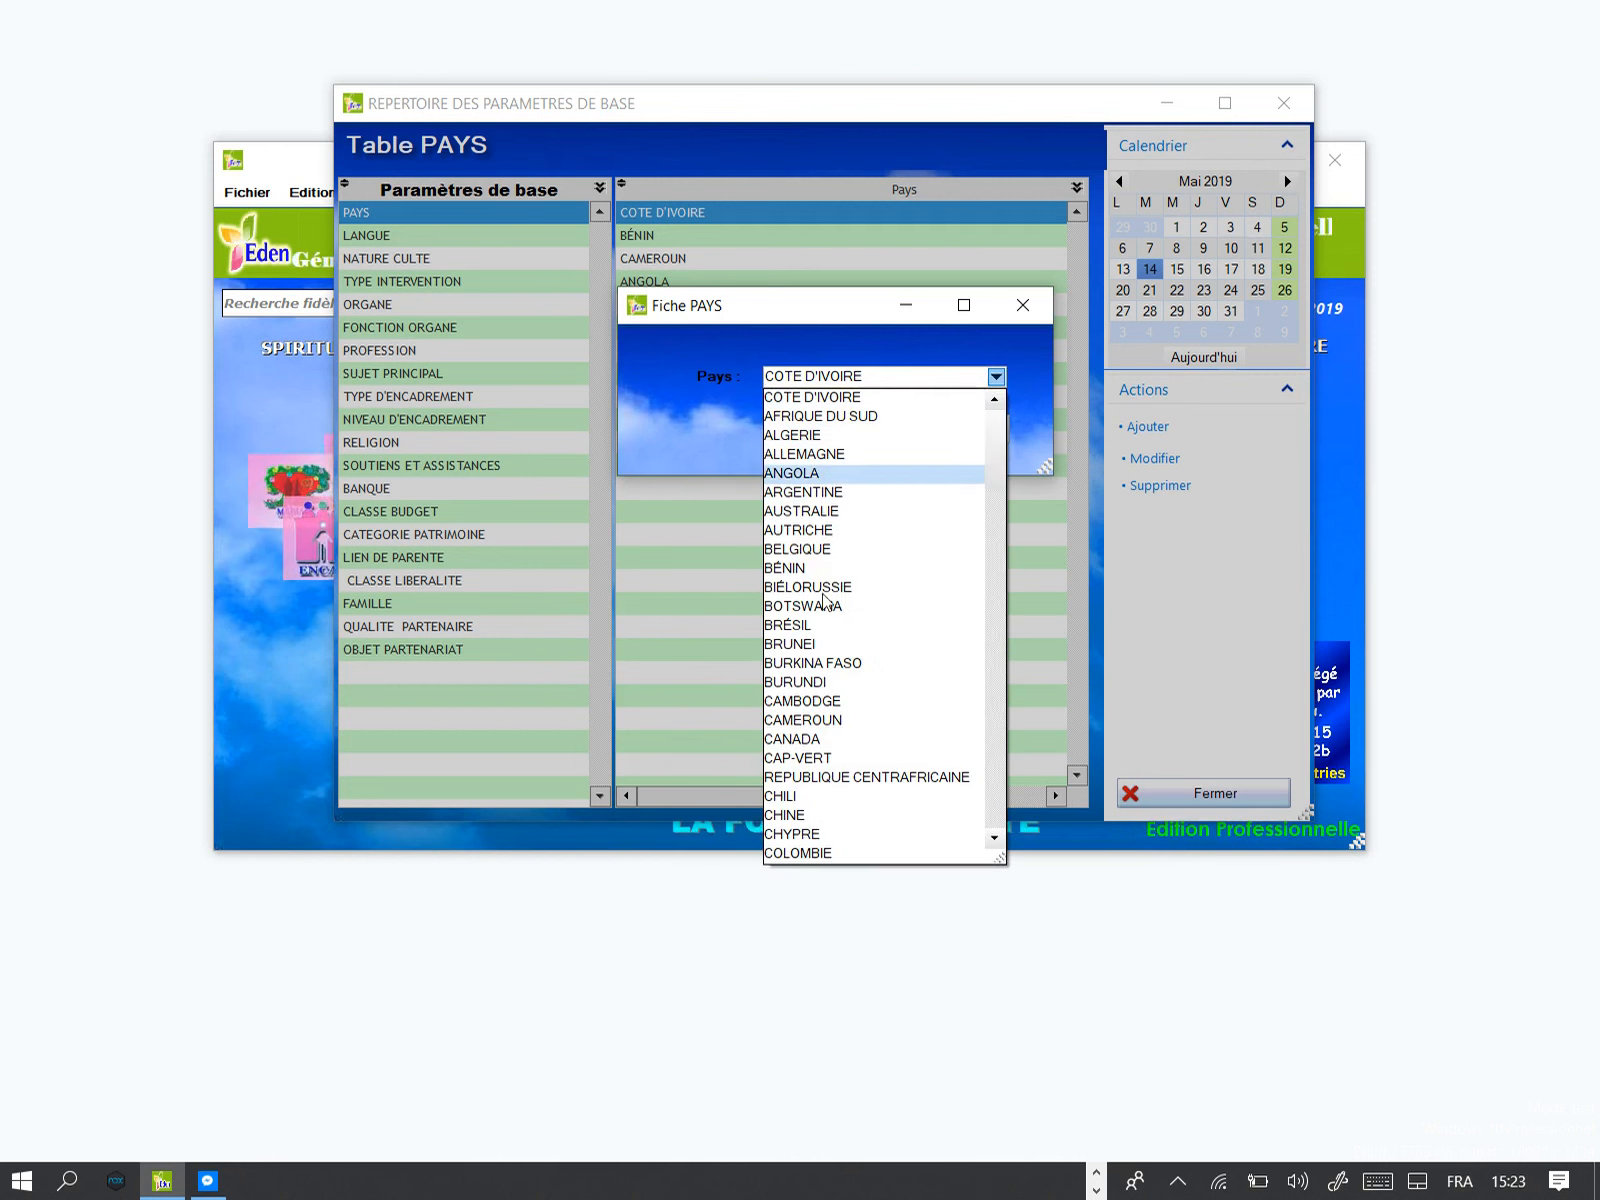
pyautogui.click(840, 758)
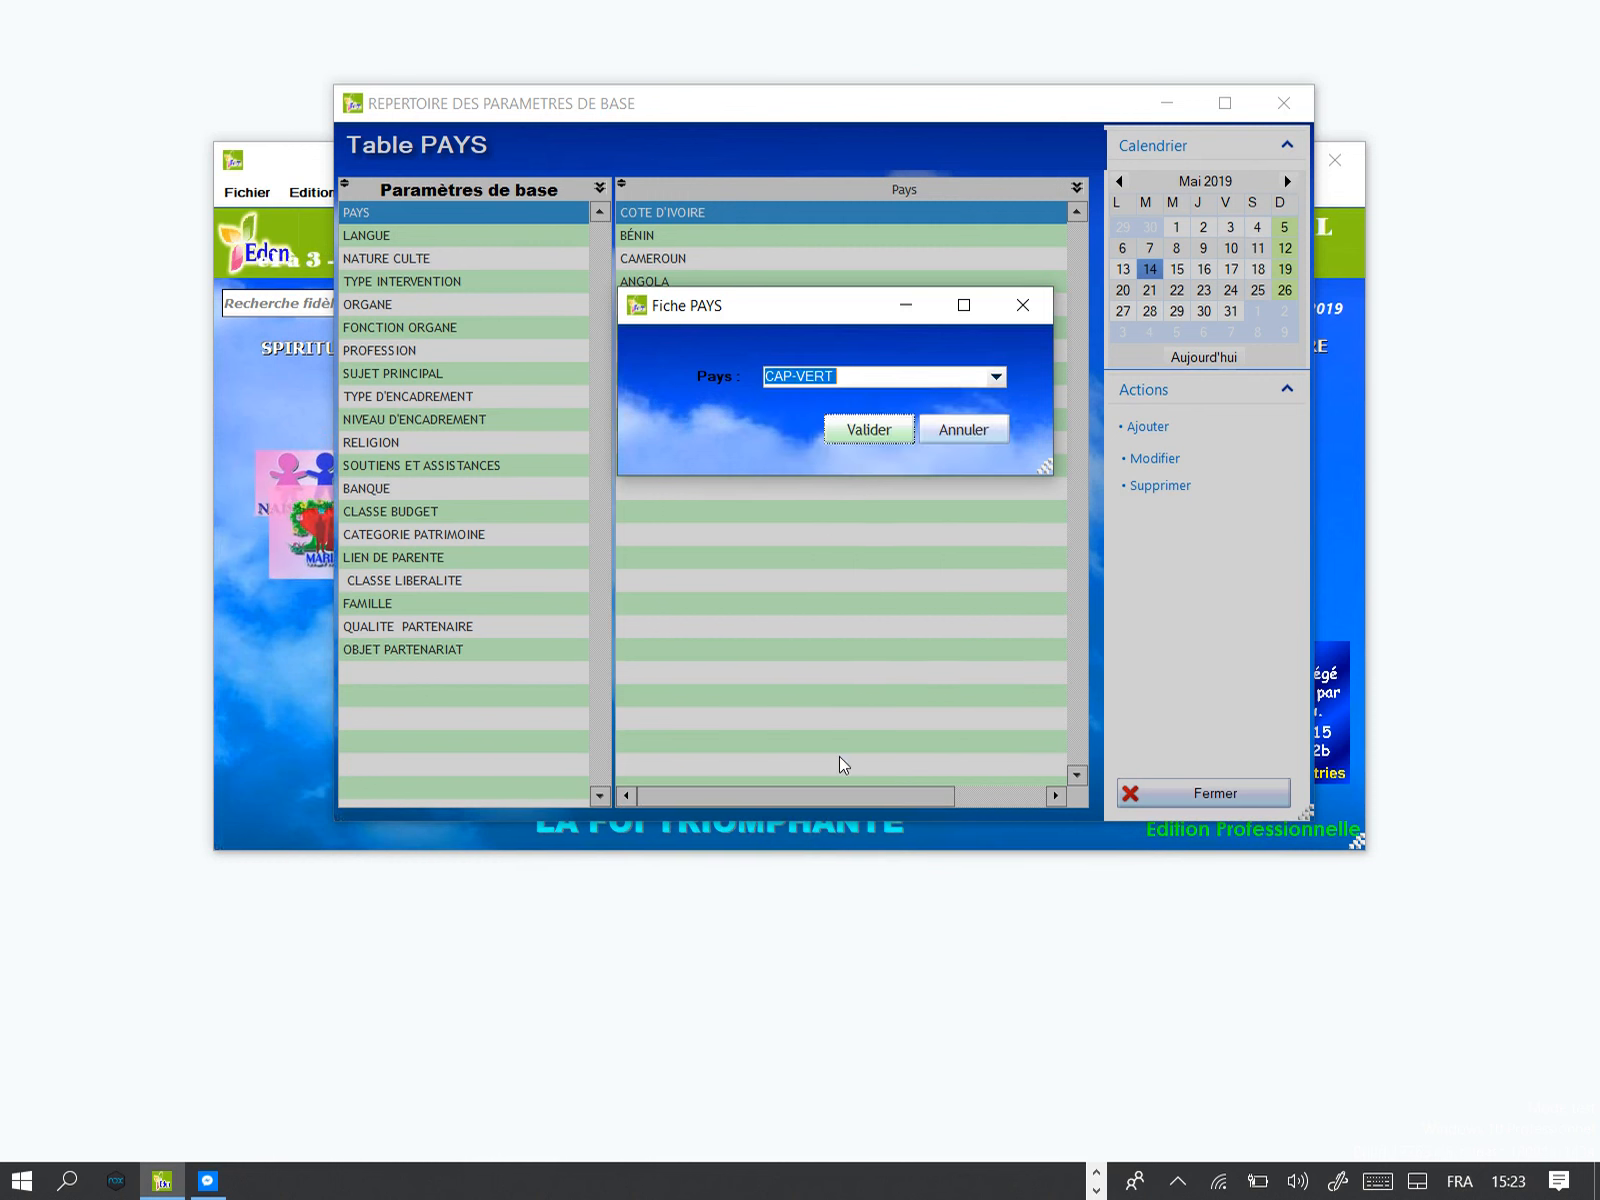
pyautogui.click(852, 432)
pyautogui.click(845, 426)
pyautogui.click(975, 432)
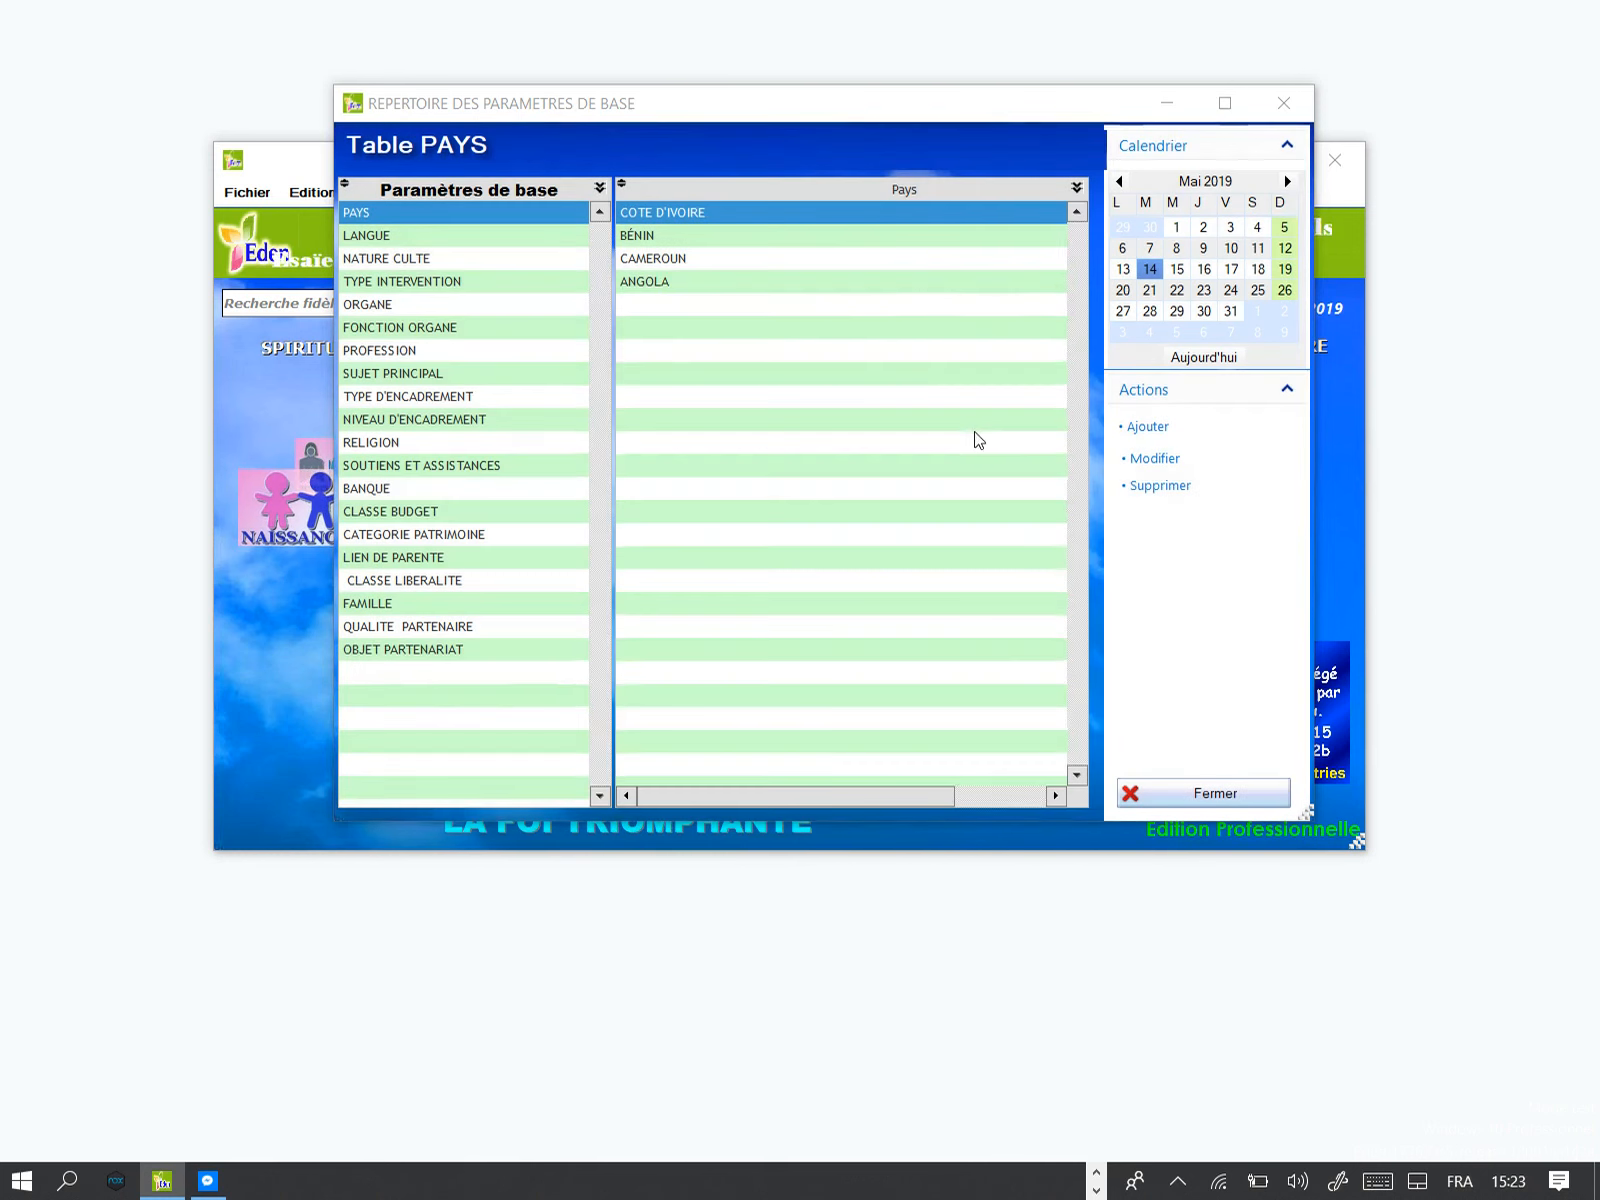
# Step: Lower the system speaker volume to 6 and return to the basic parameters directory
pyautogui.click(1298, 1184)
pyautogui.moveTo(1276, 1128); pyautogui.dragTo(1256, 1135)
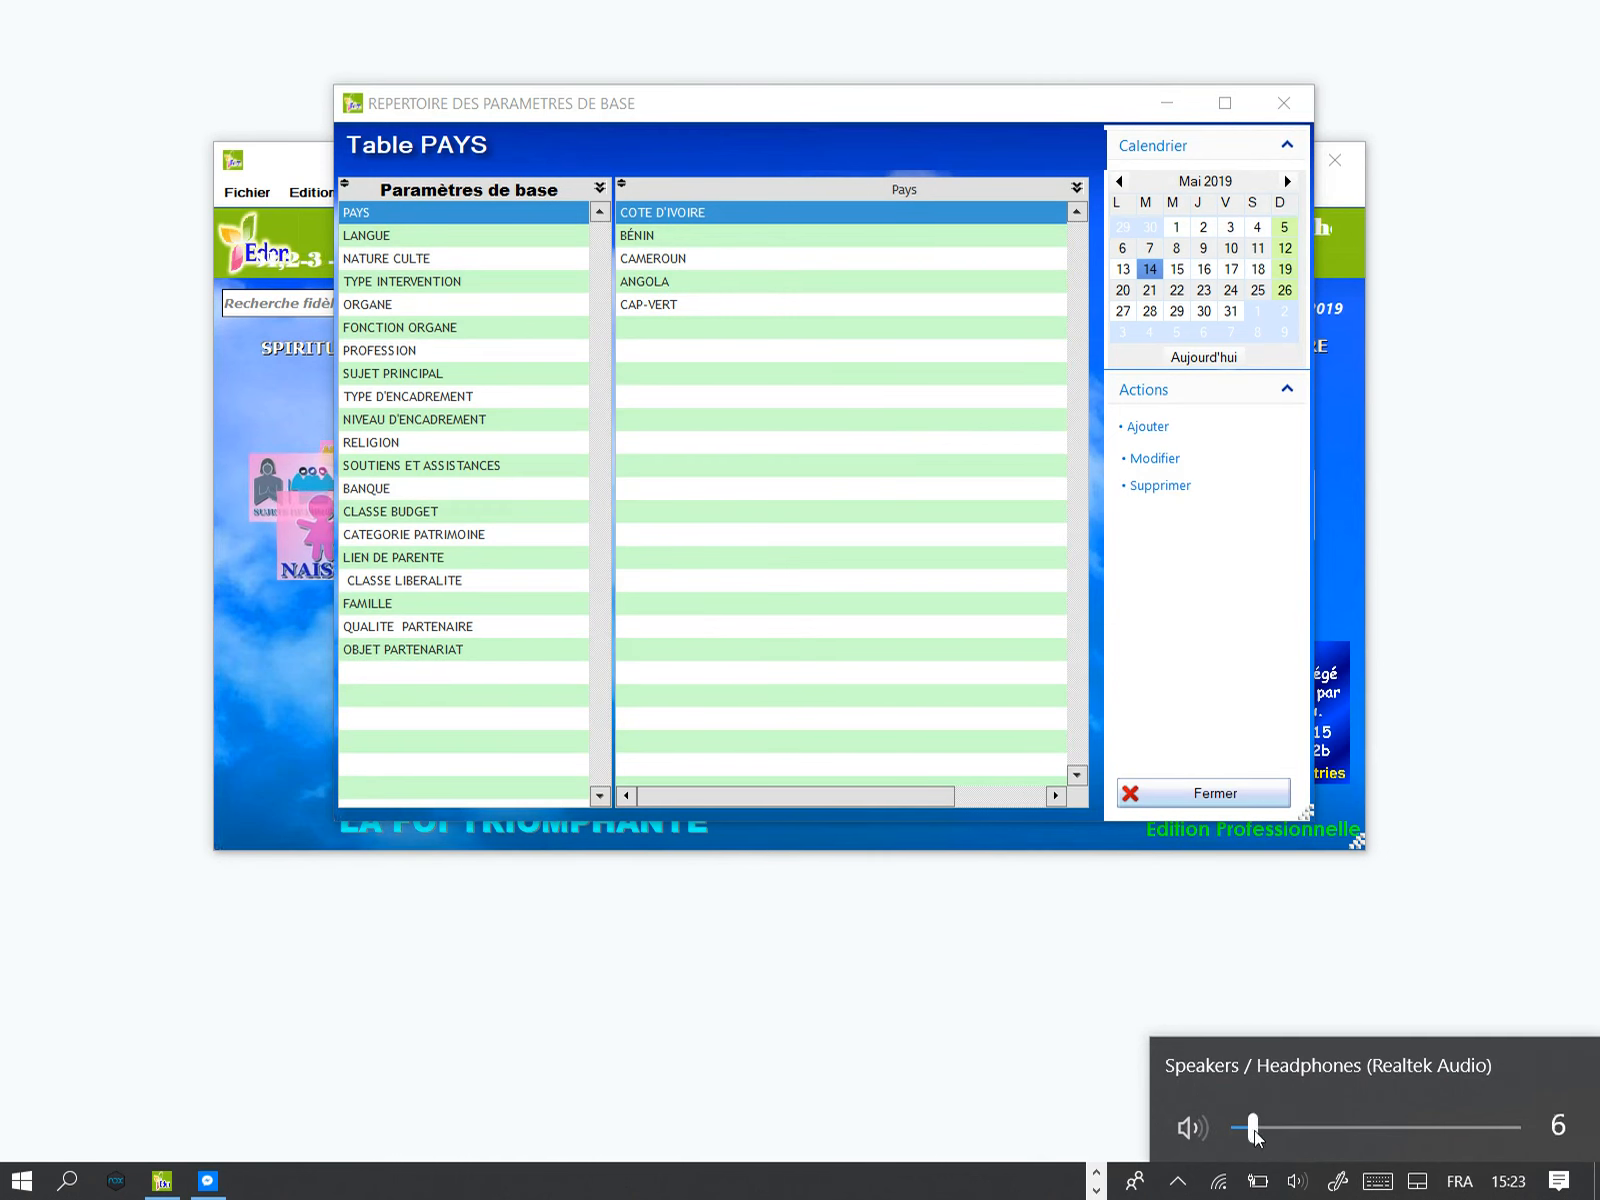
pyautogui.click(836, 150)
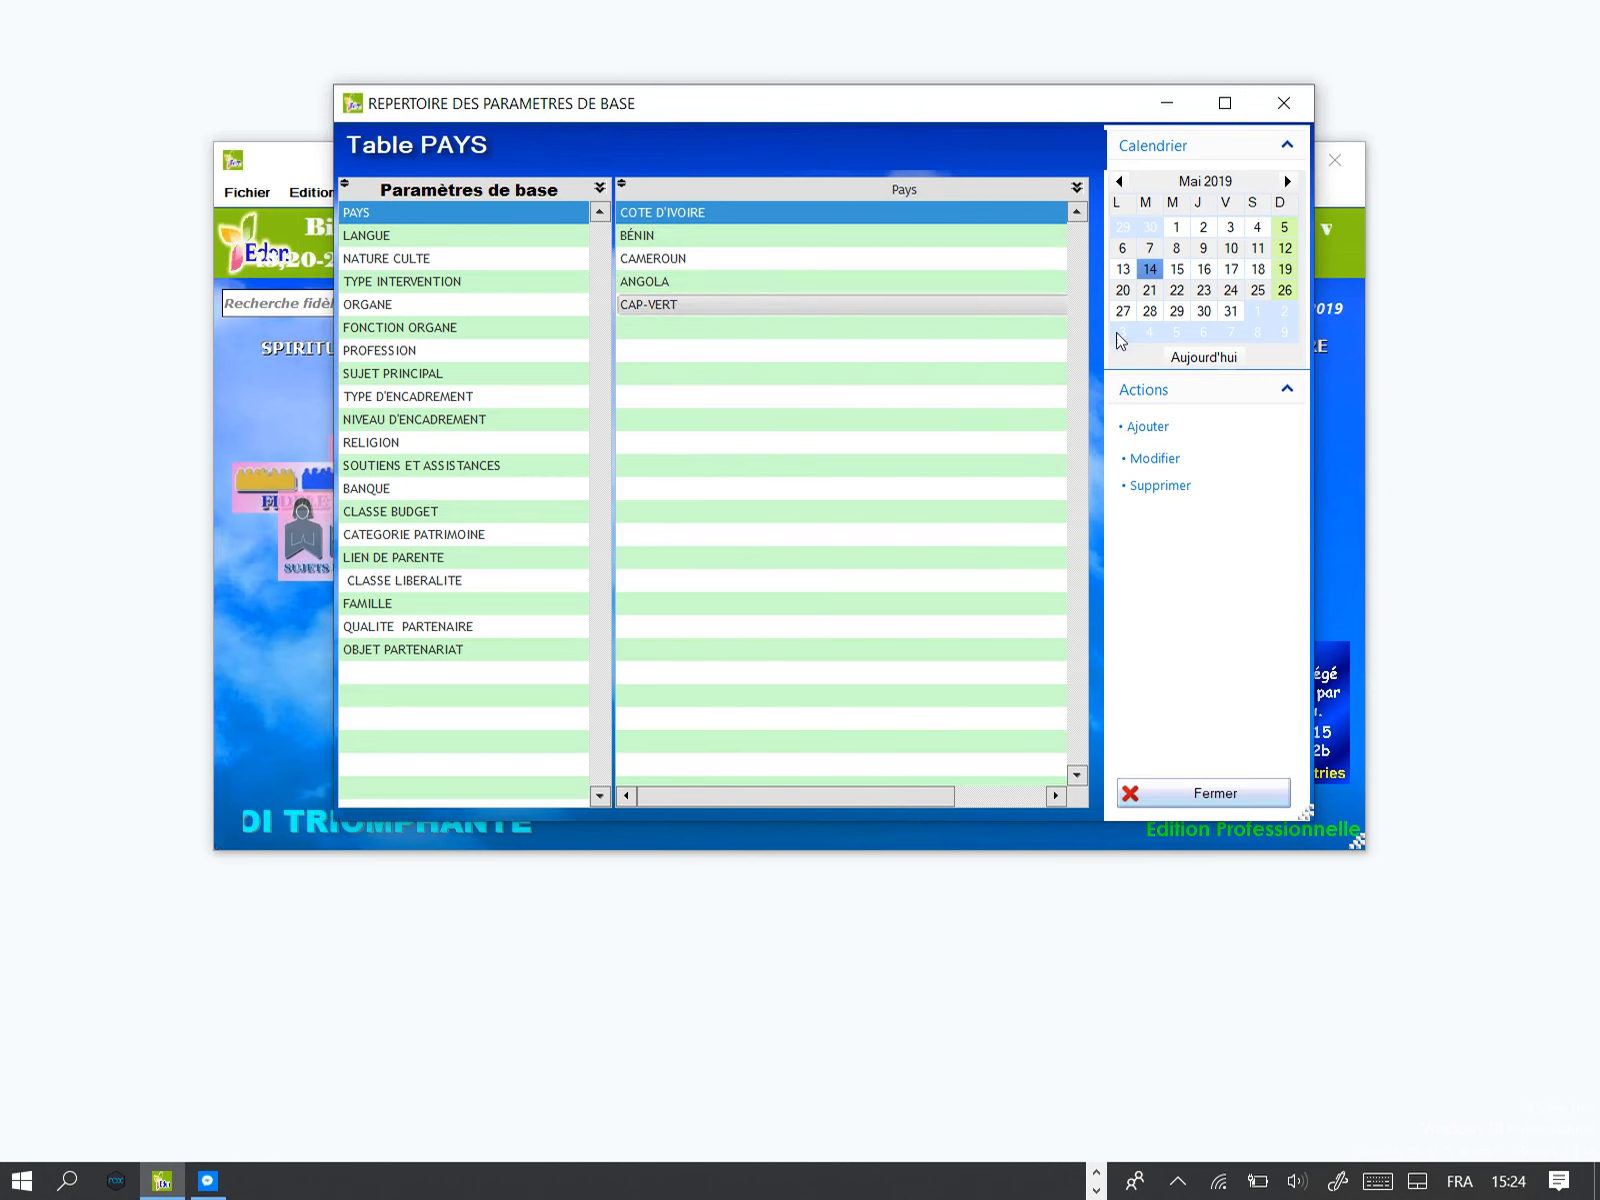
# Step: Add a custom country named MON PAYS to the PAYS table and close the country form
pyautogui.click(662, 308)
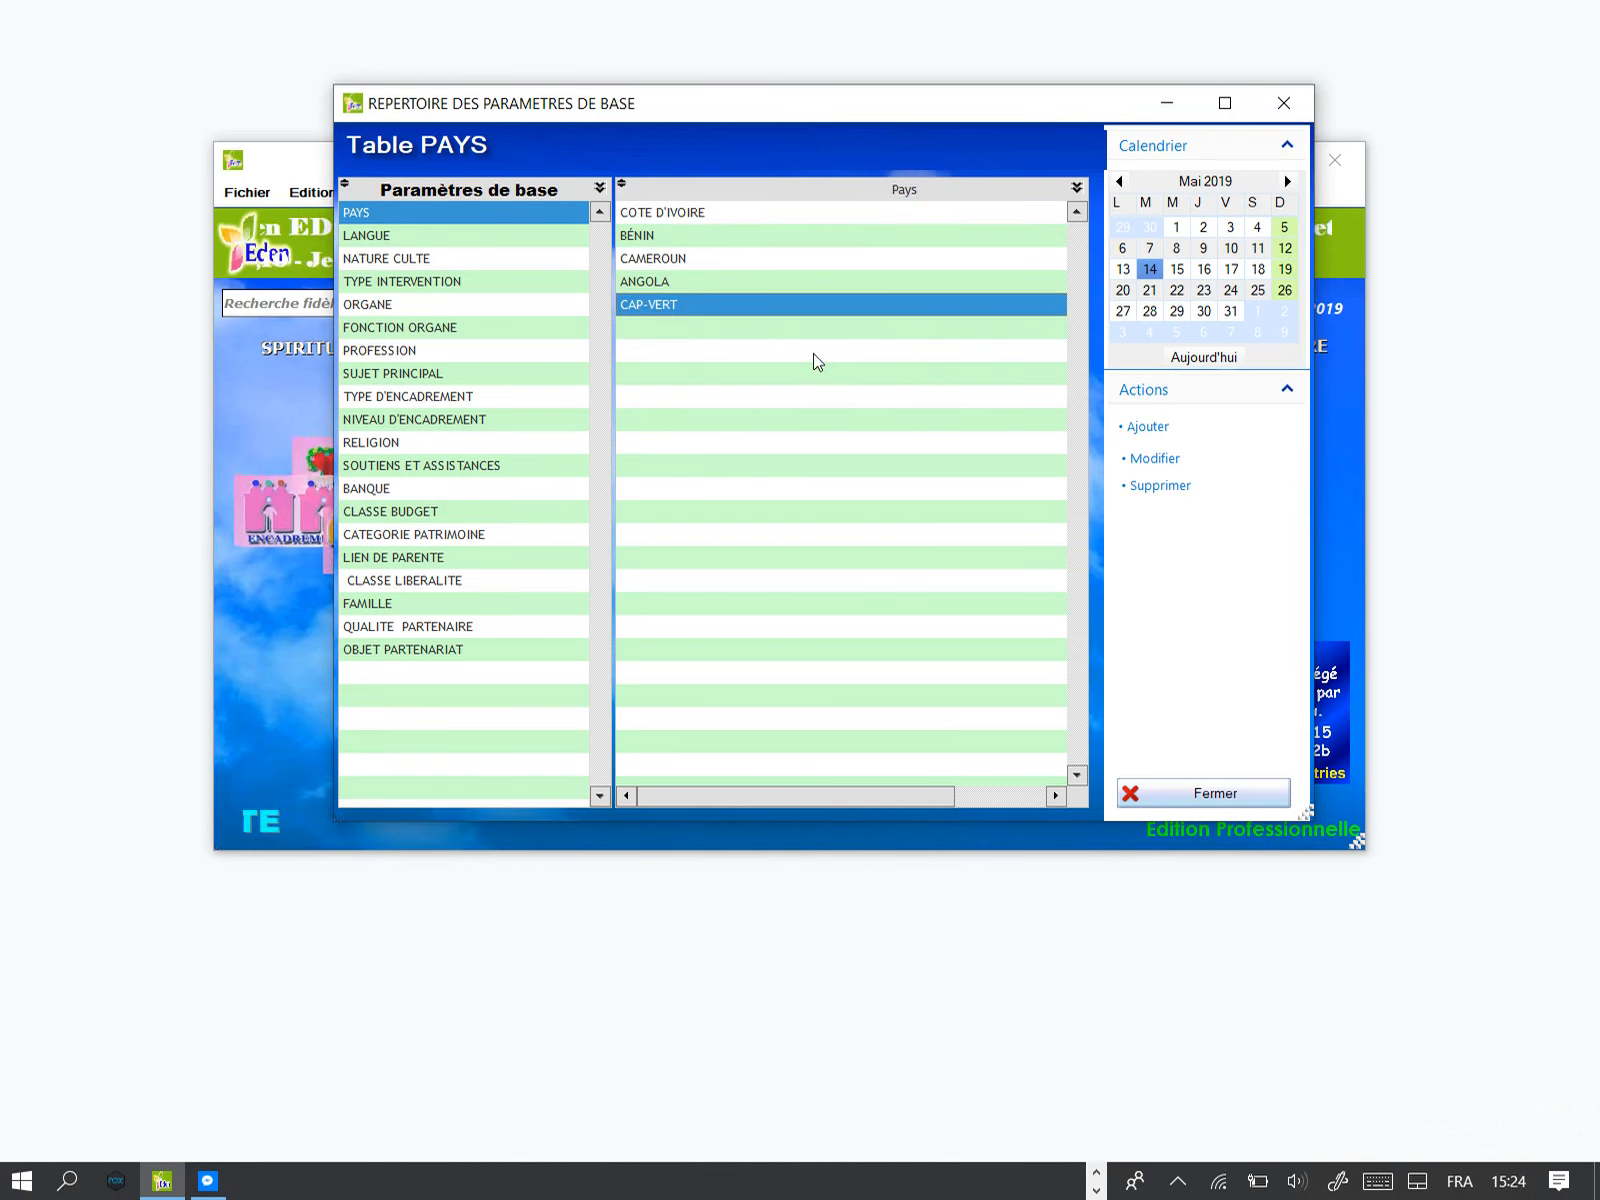
pyautogui.click(1147, 427)
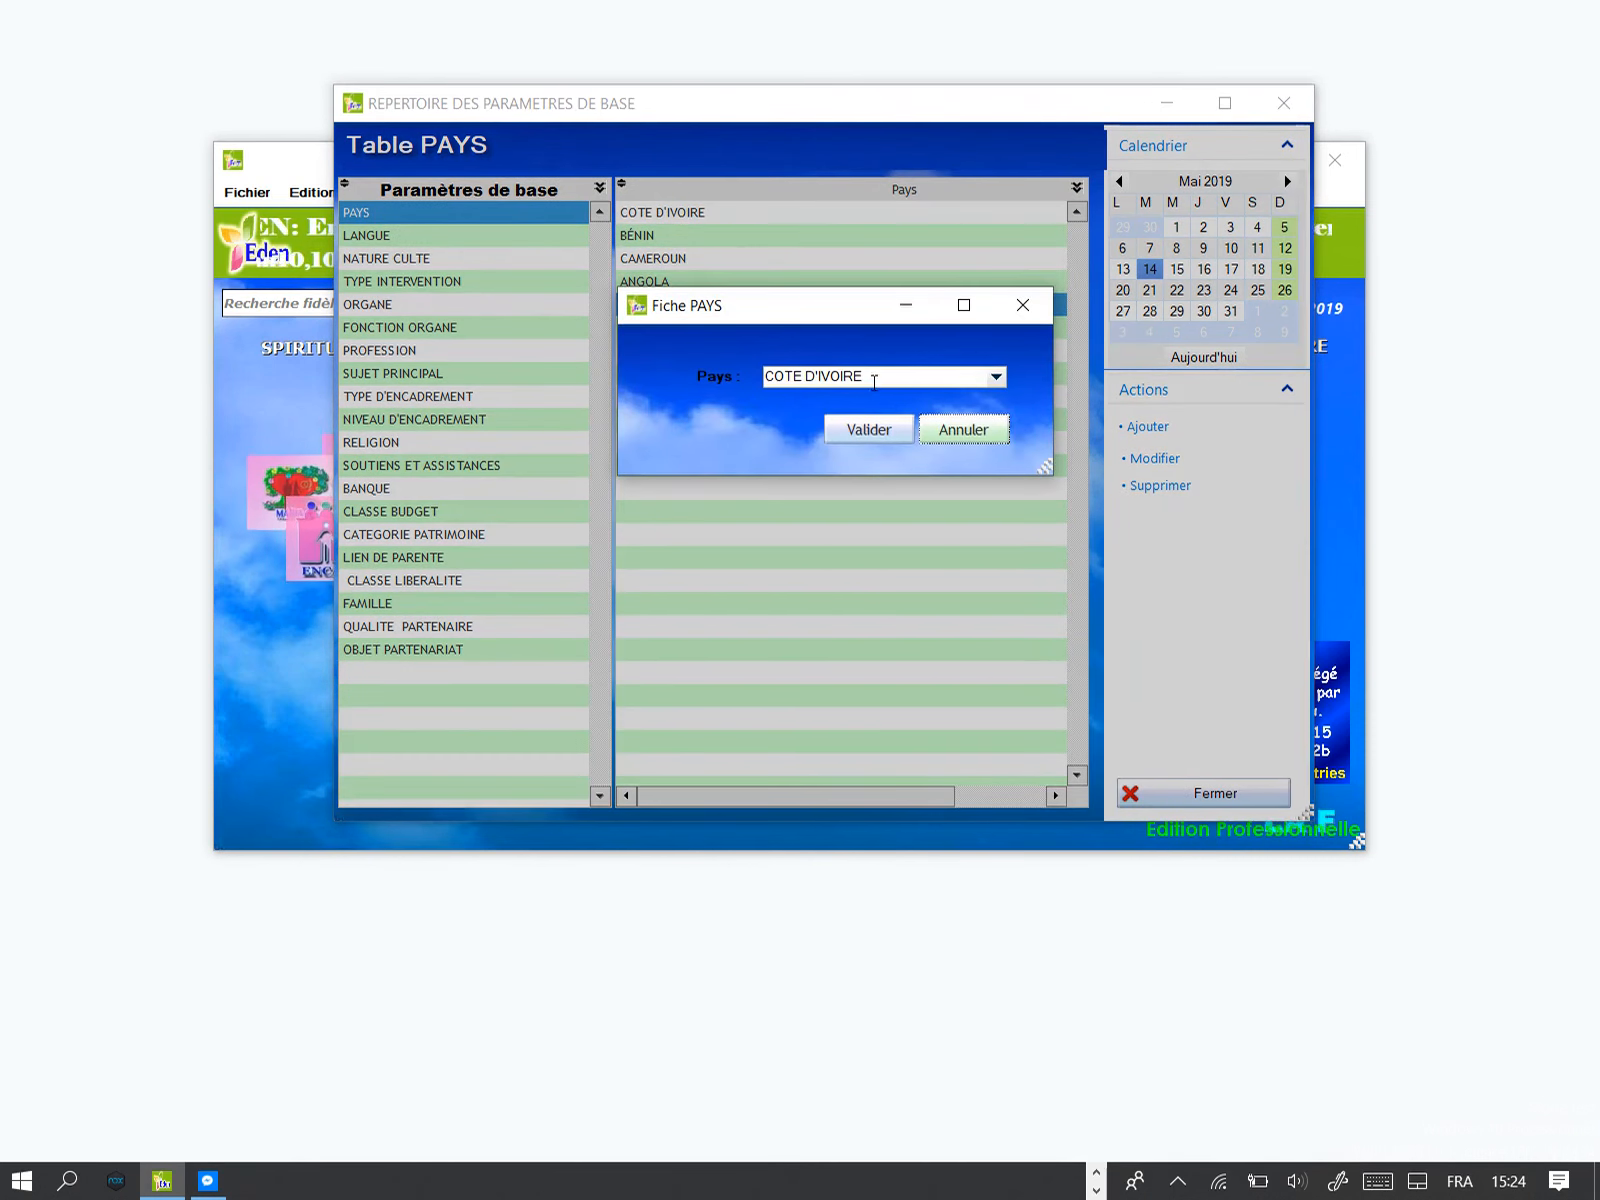
pyautogui.moveTo(797, 314); pyautogui.dragTo(790, 414)
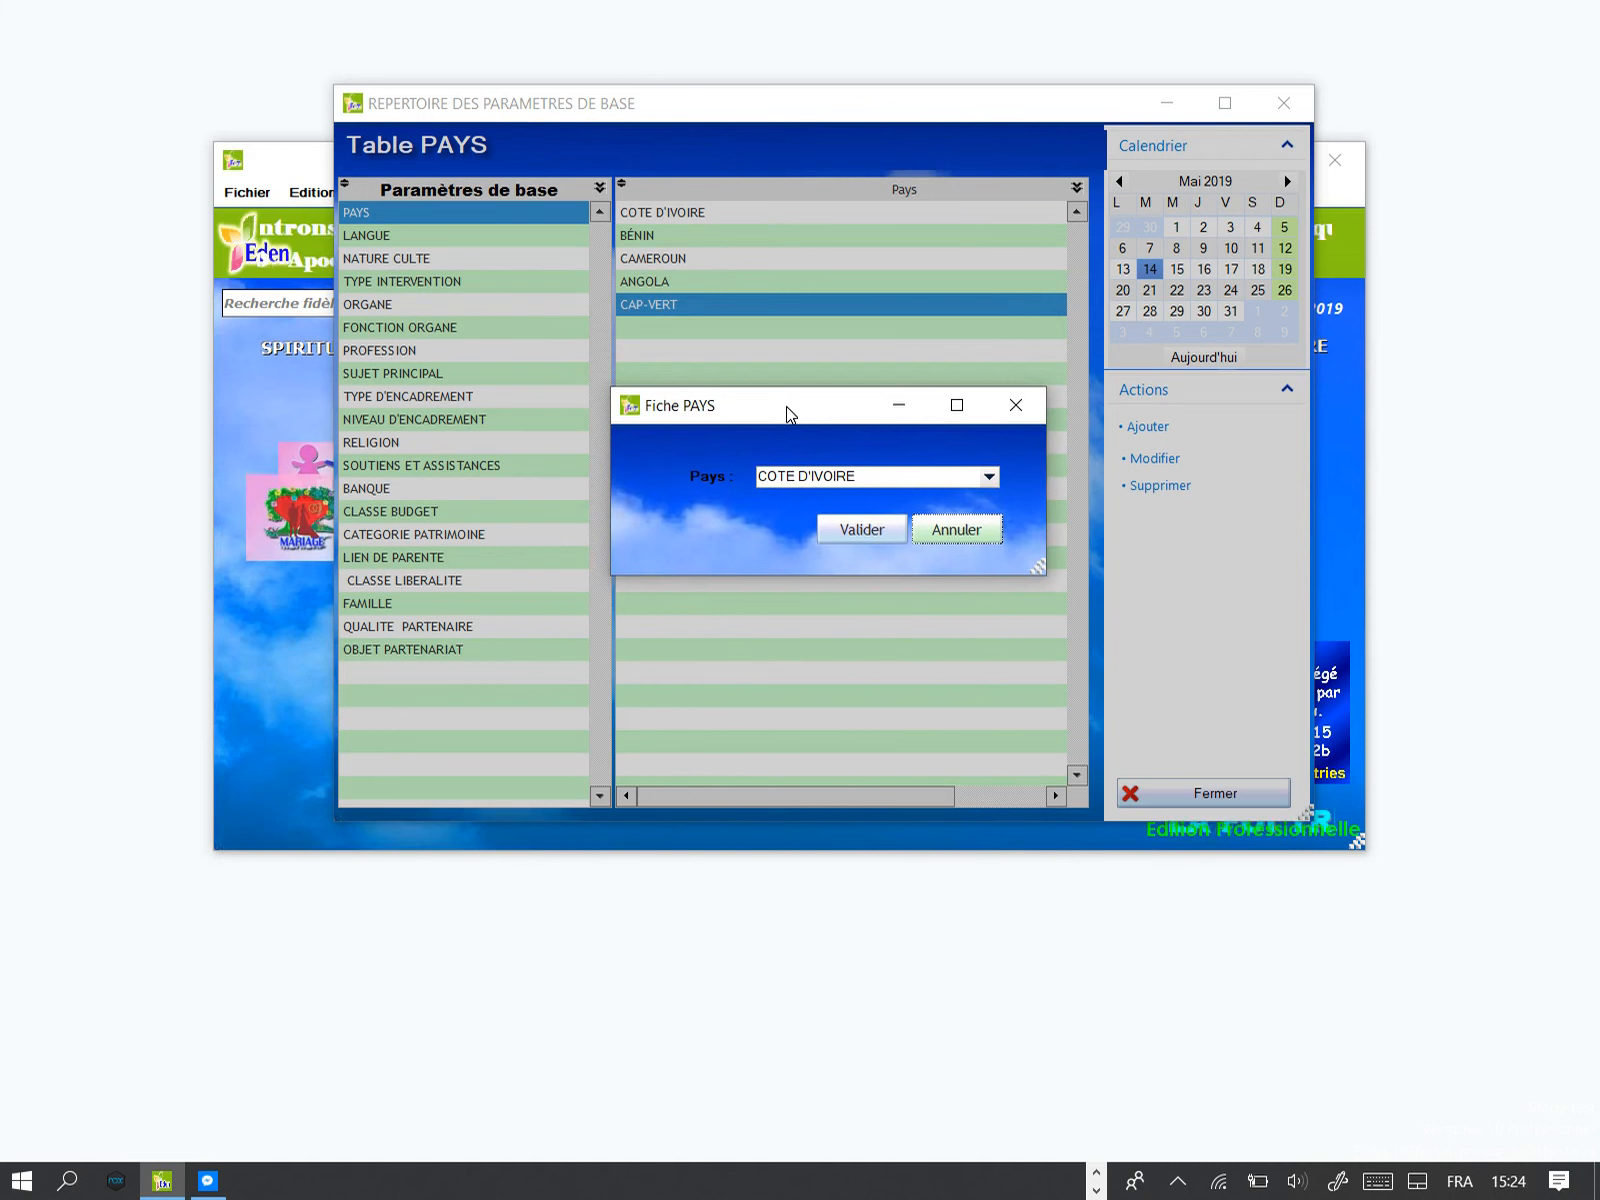
pyautogui.click(988, 478)
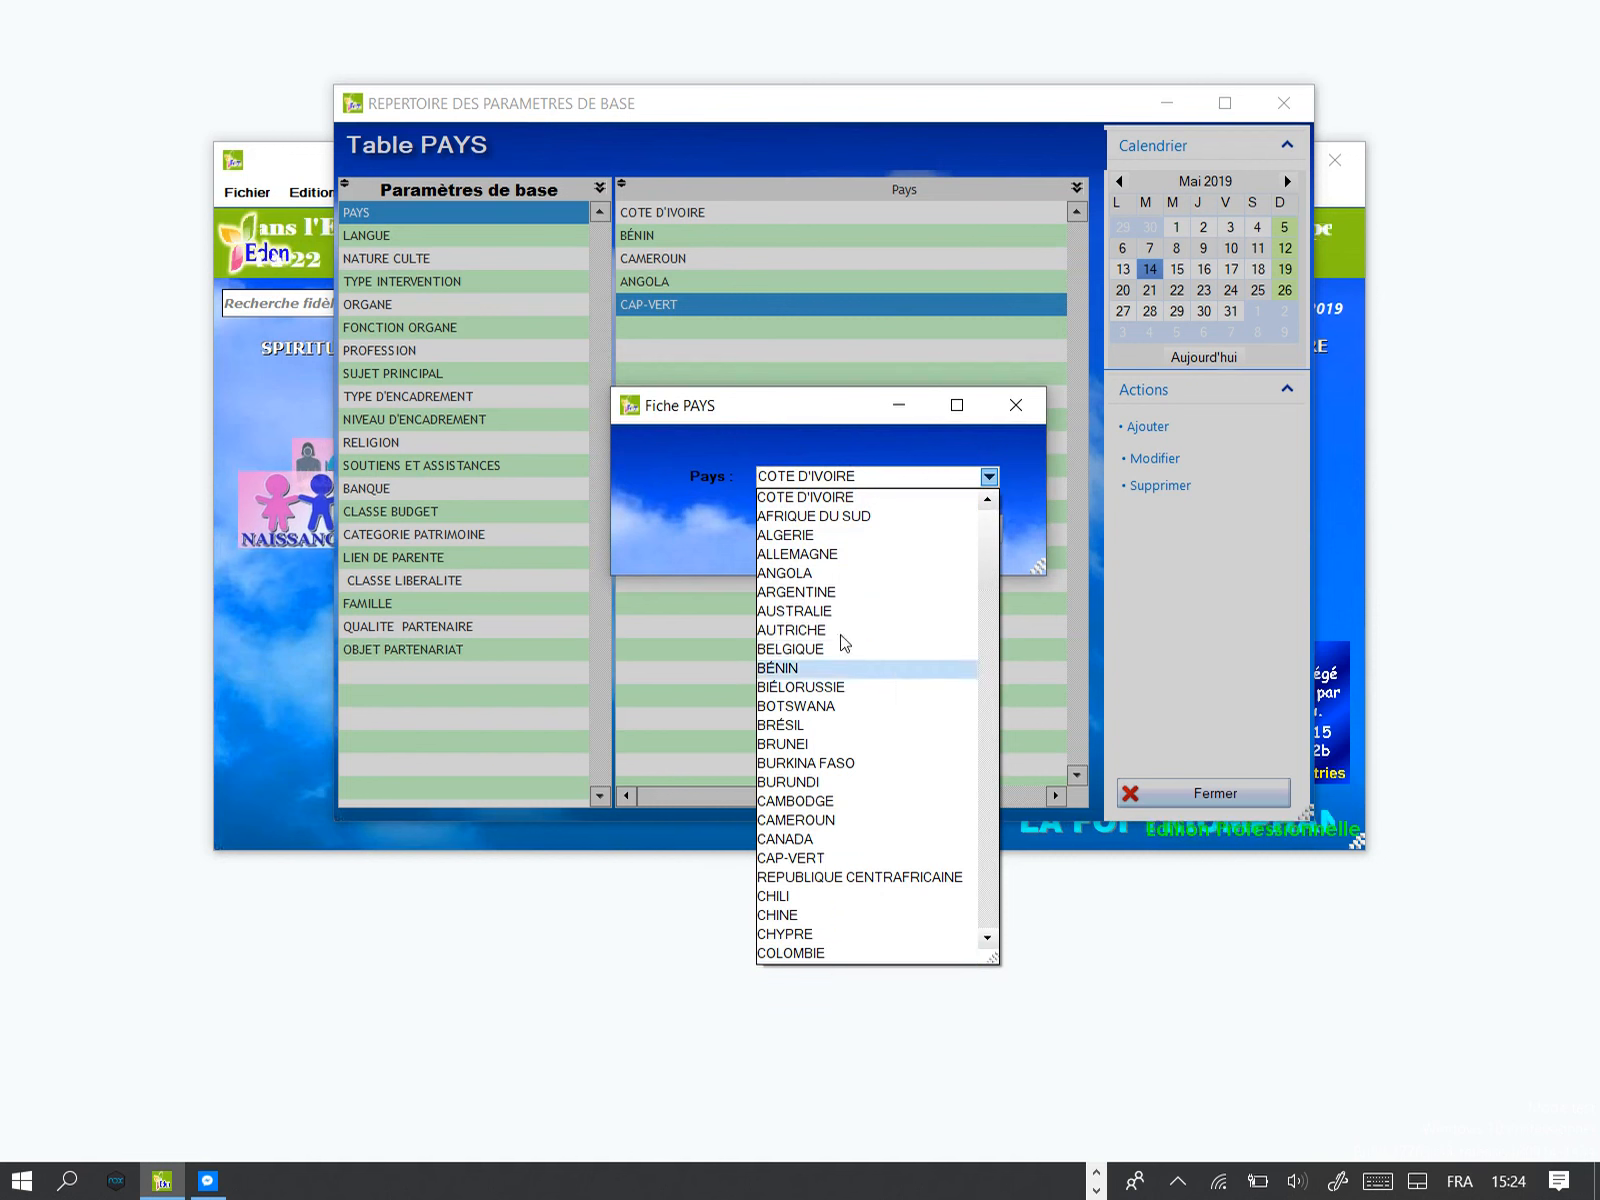
pyautogui.click(774, 447)
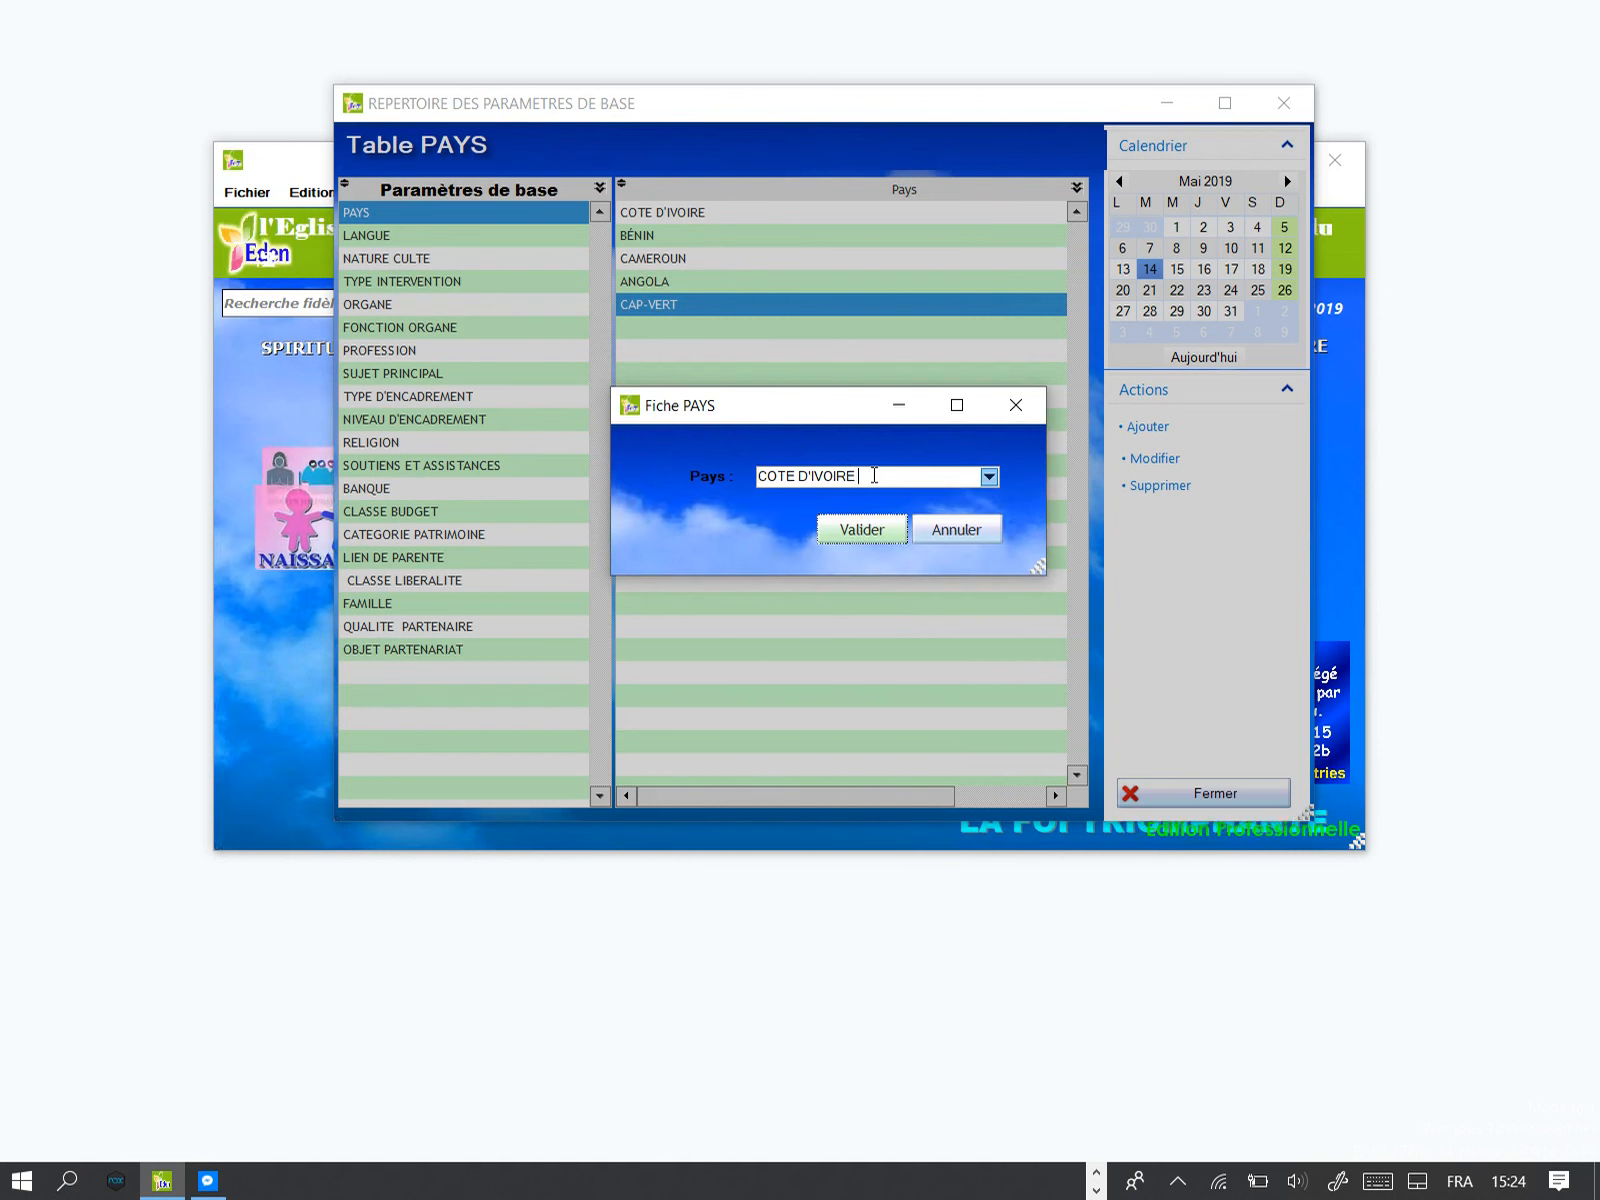
pyautogui.moveTo(875, 476); pyautogui.dragTo(660, 508)
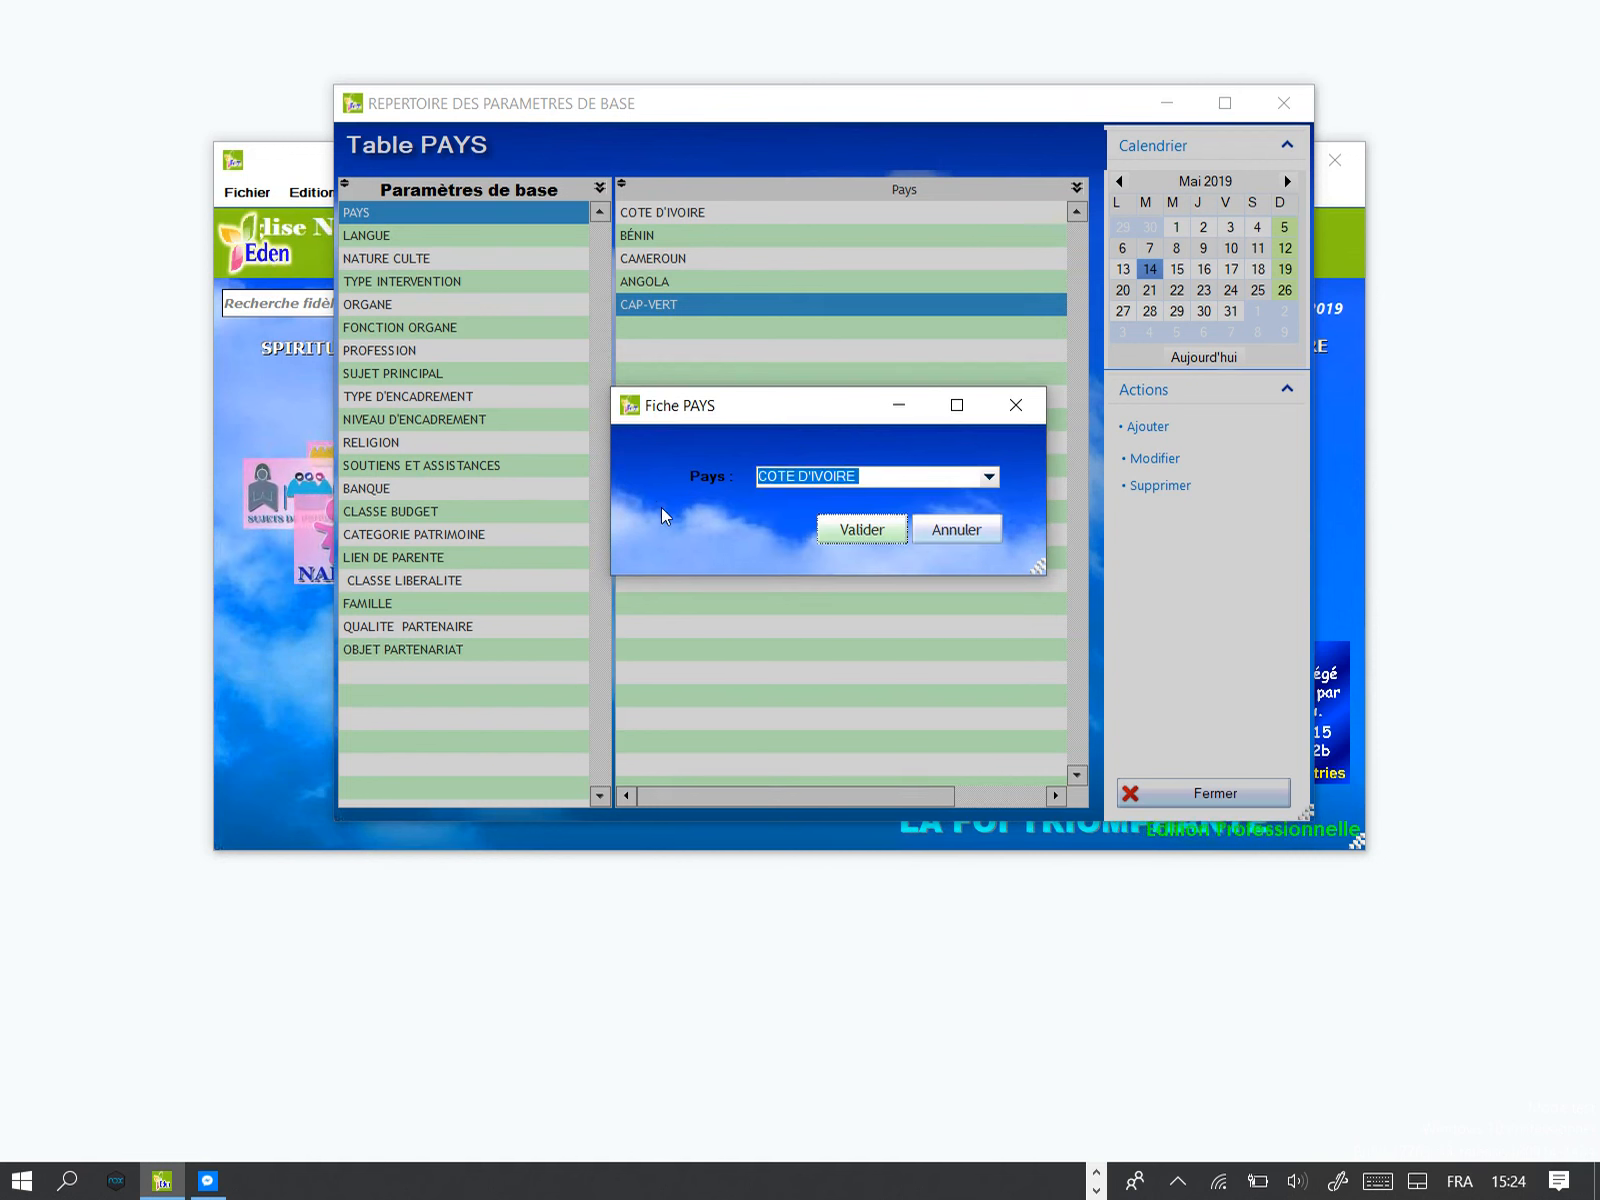
pyautogui.write('MON P')
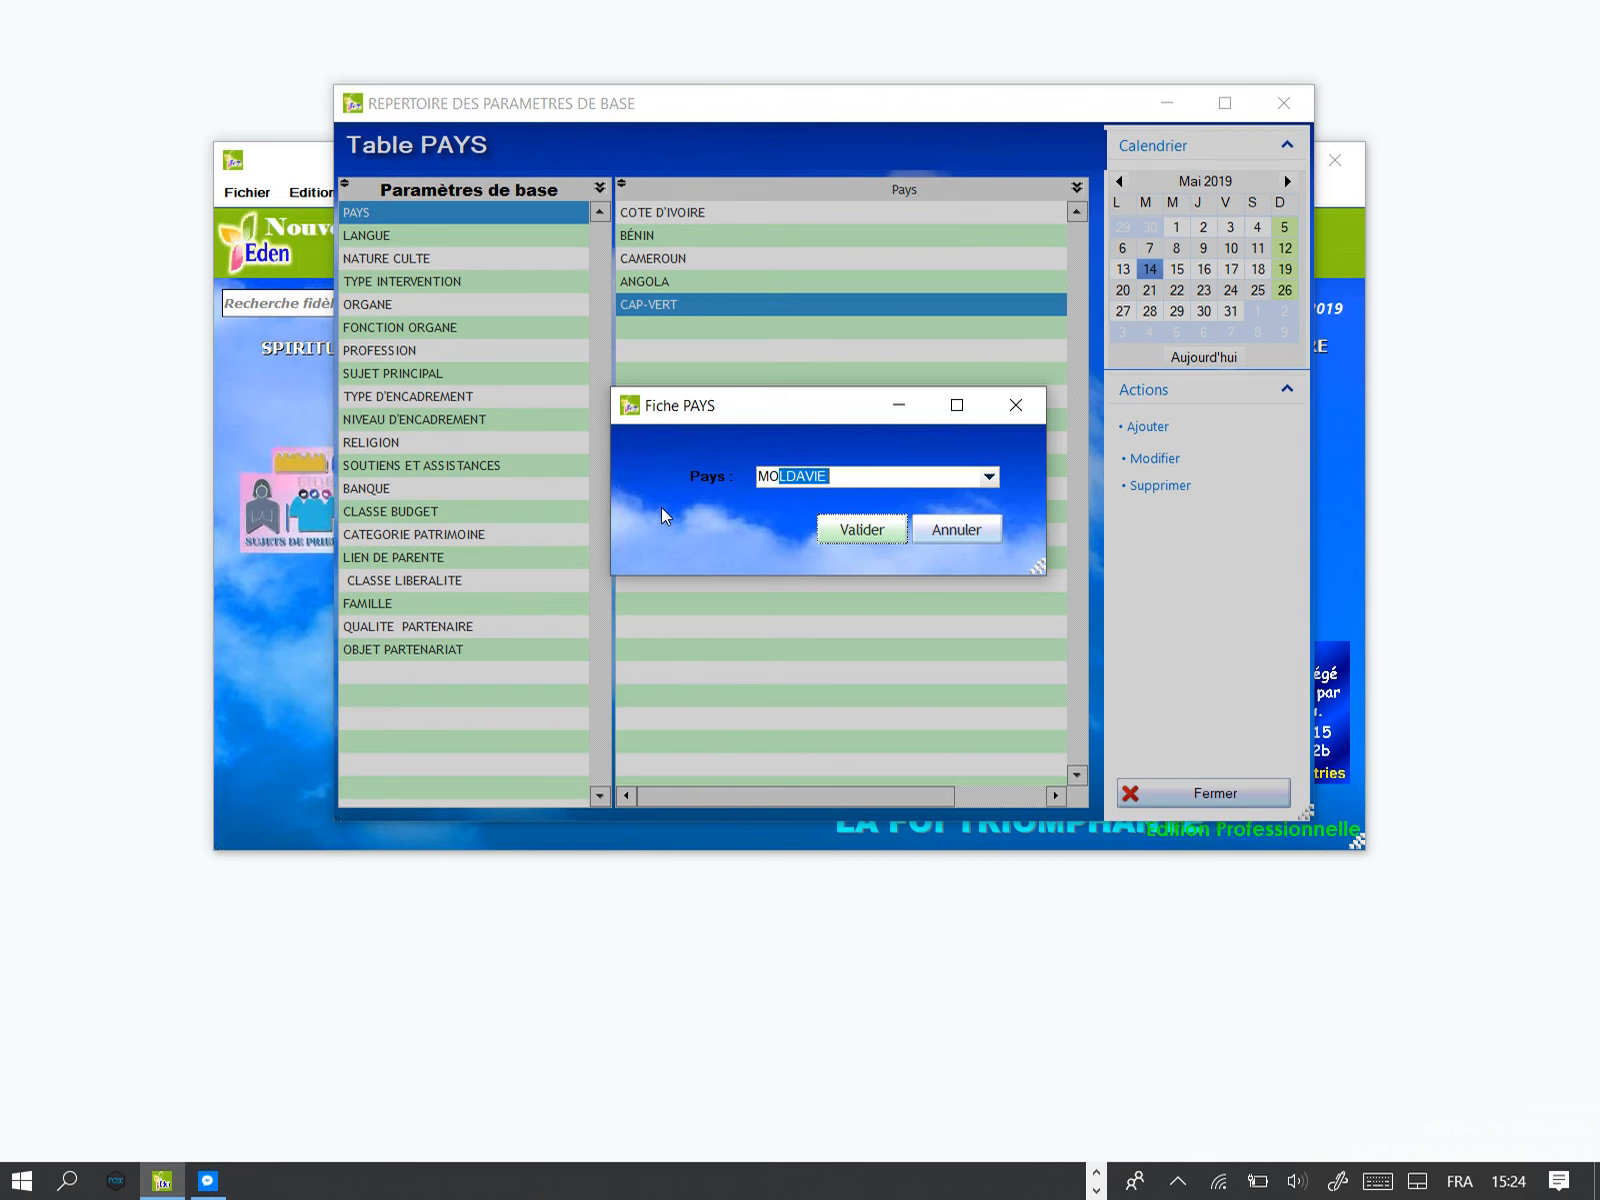
pyautogui.write('AYS')
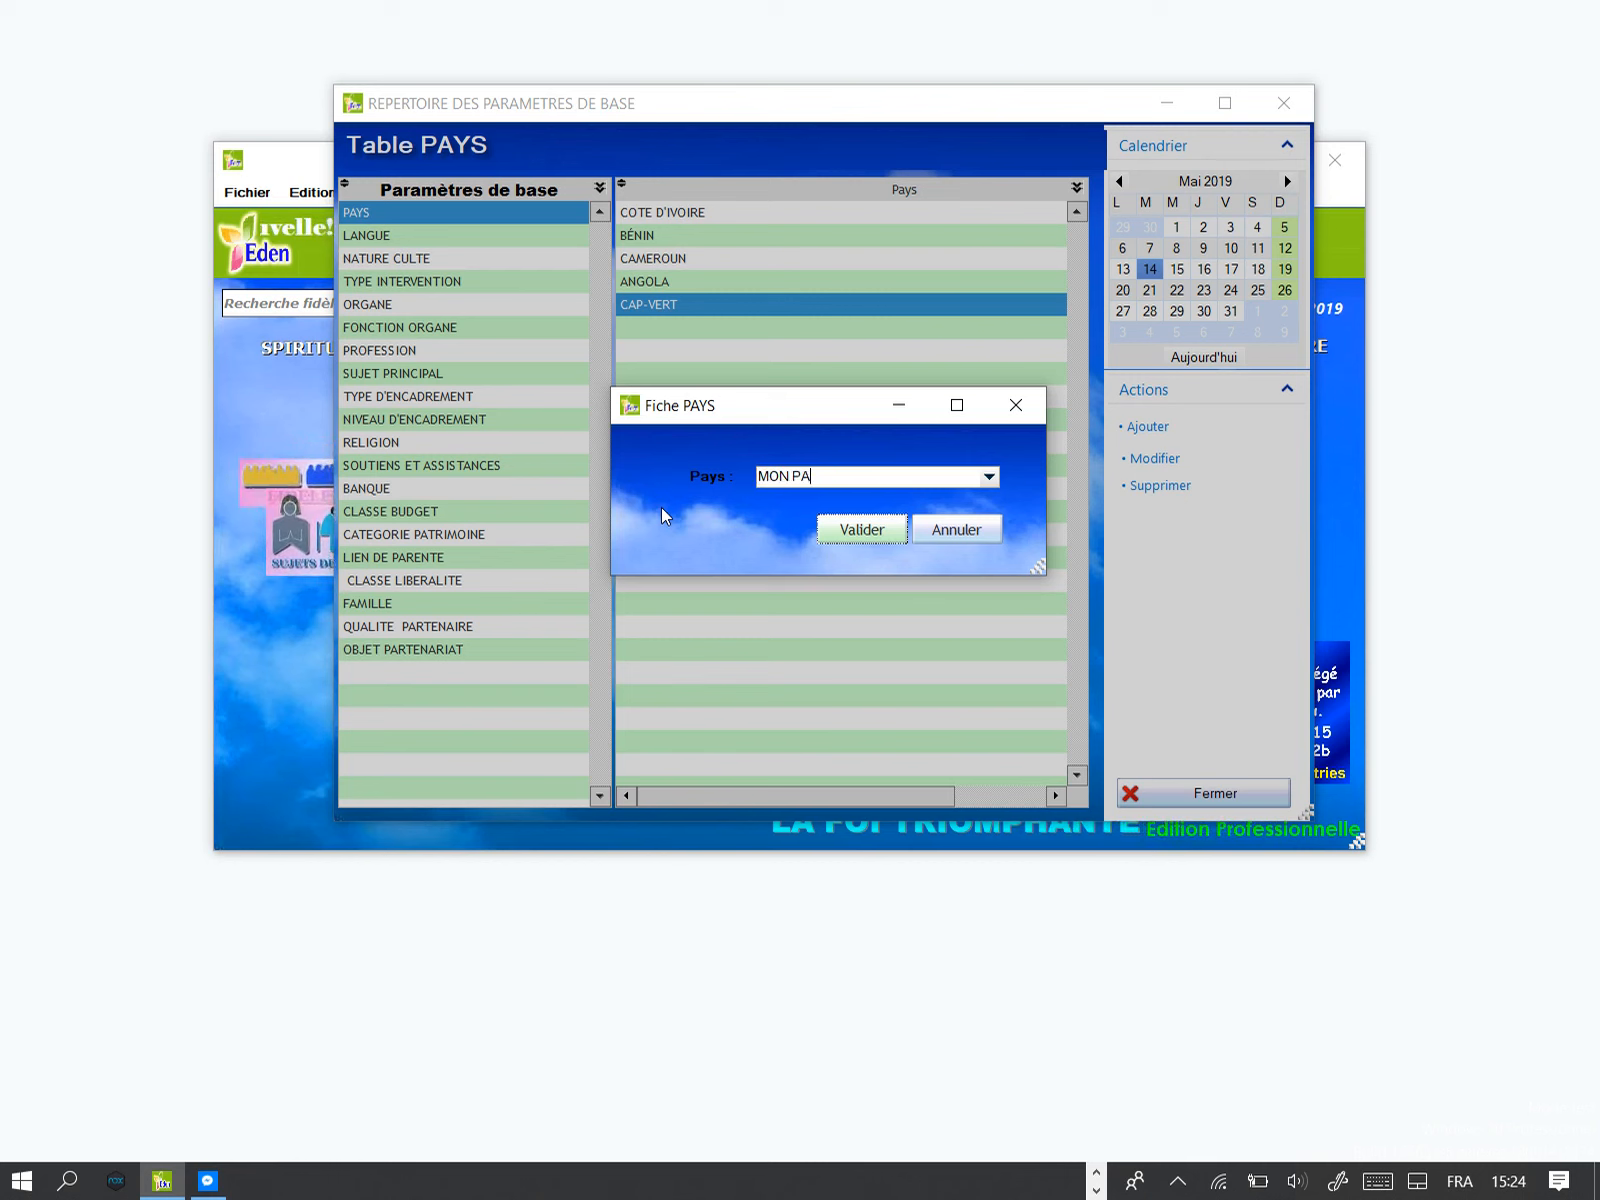
pyautogui.click(857, 530)
pyautogui.click(857, 533)
pyautogui.click(940, 530)
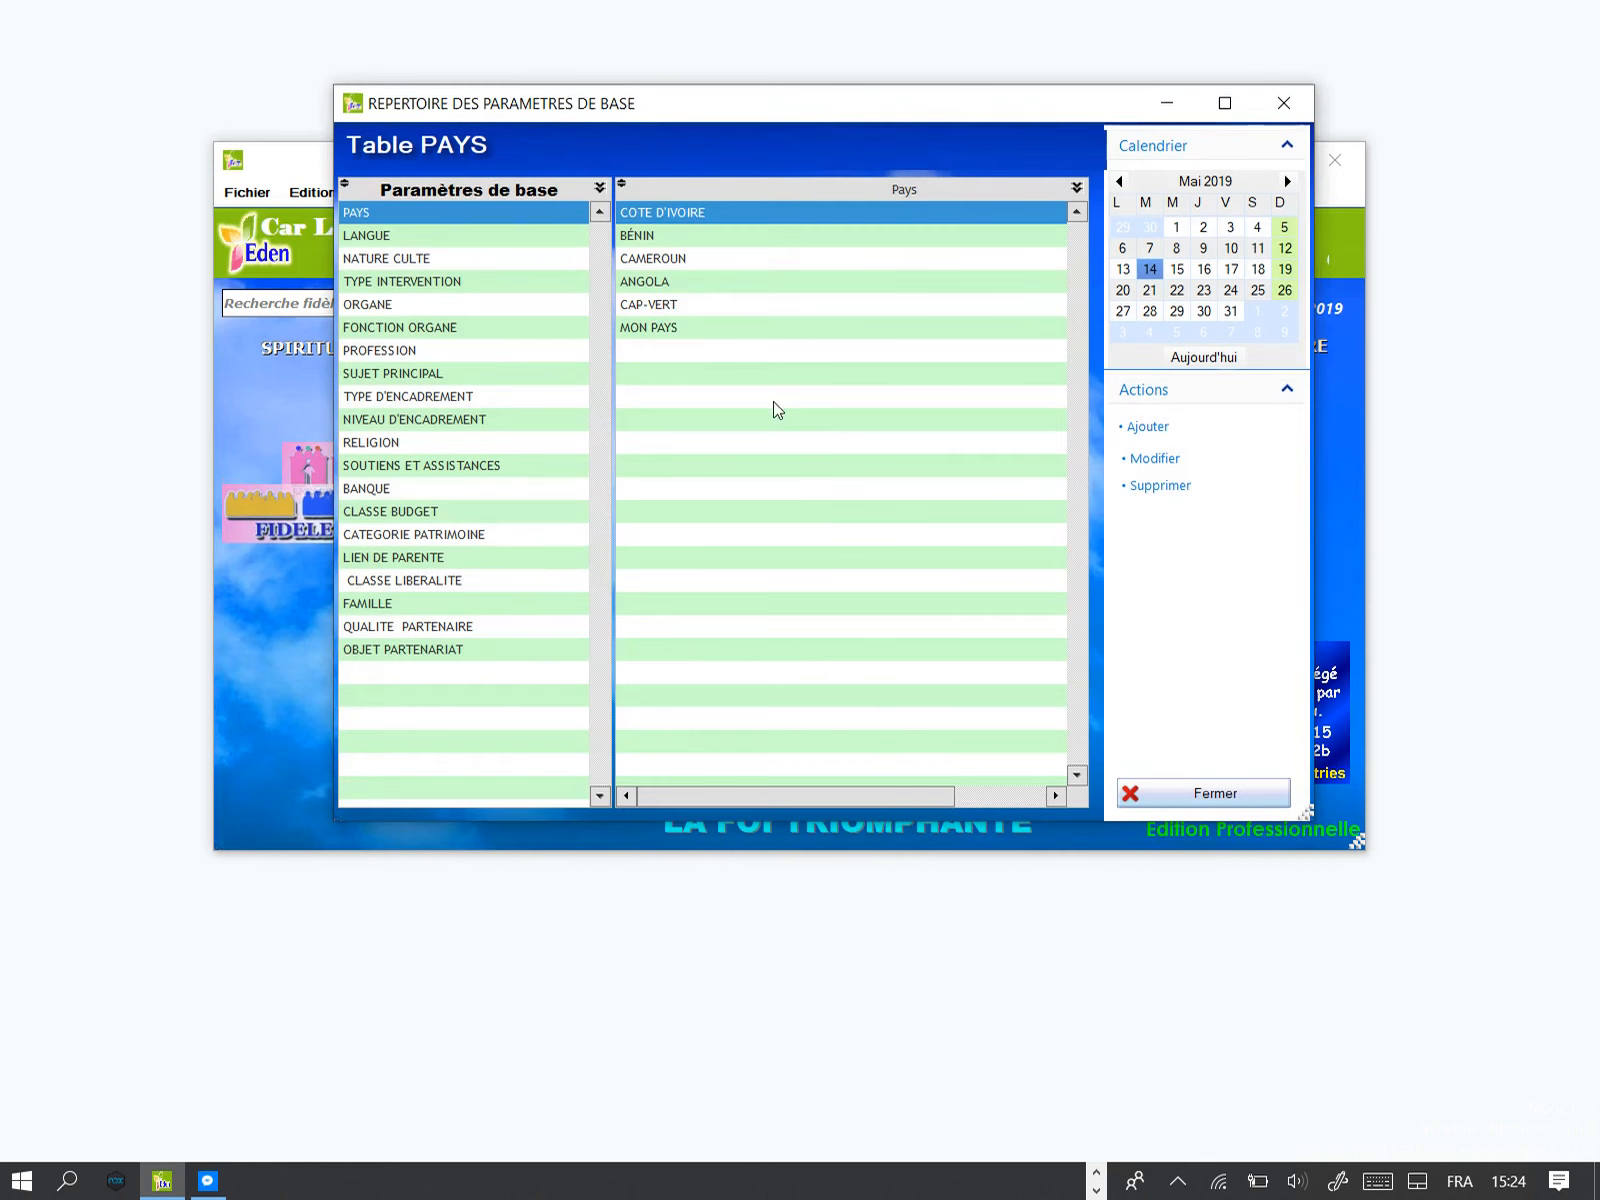
# Step: Rename the MON PAYS record in the PAYS table to SON PAYS and delete that record
pyautogui.click(641, 332)
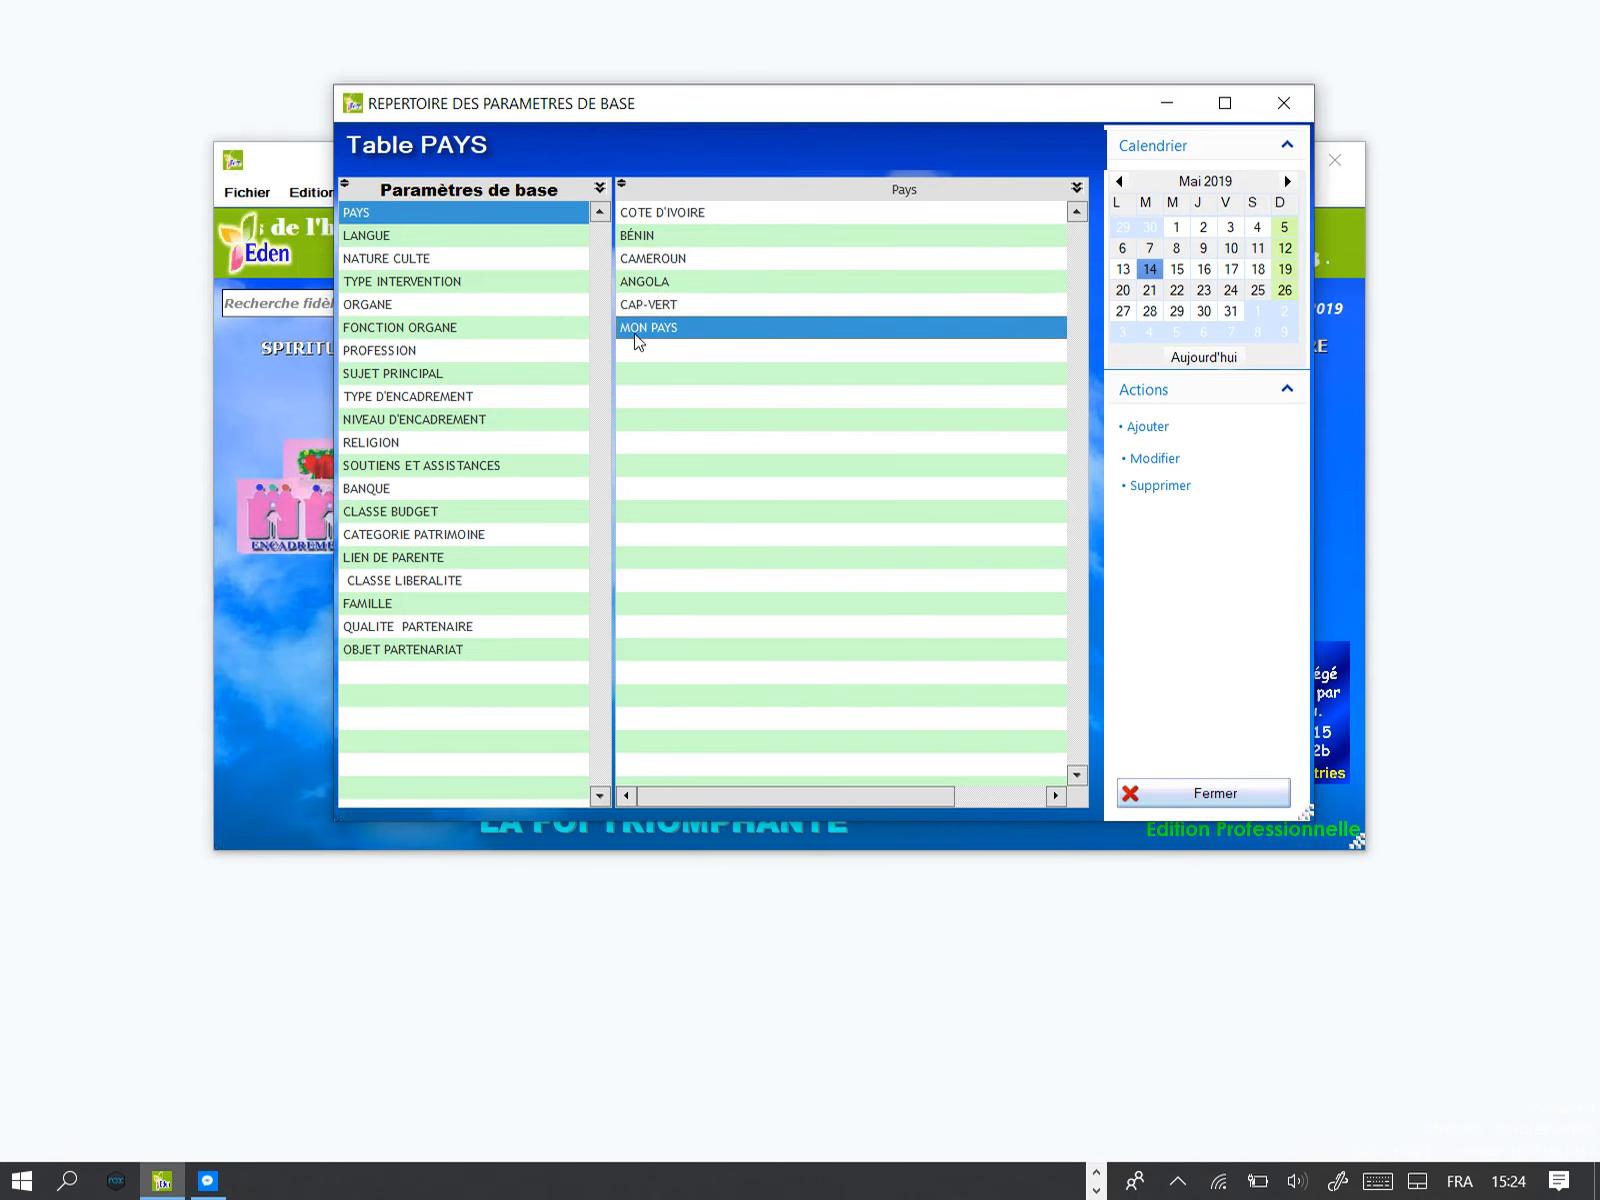
pyautogui.click(1158, 460)
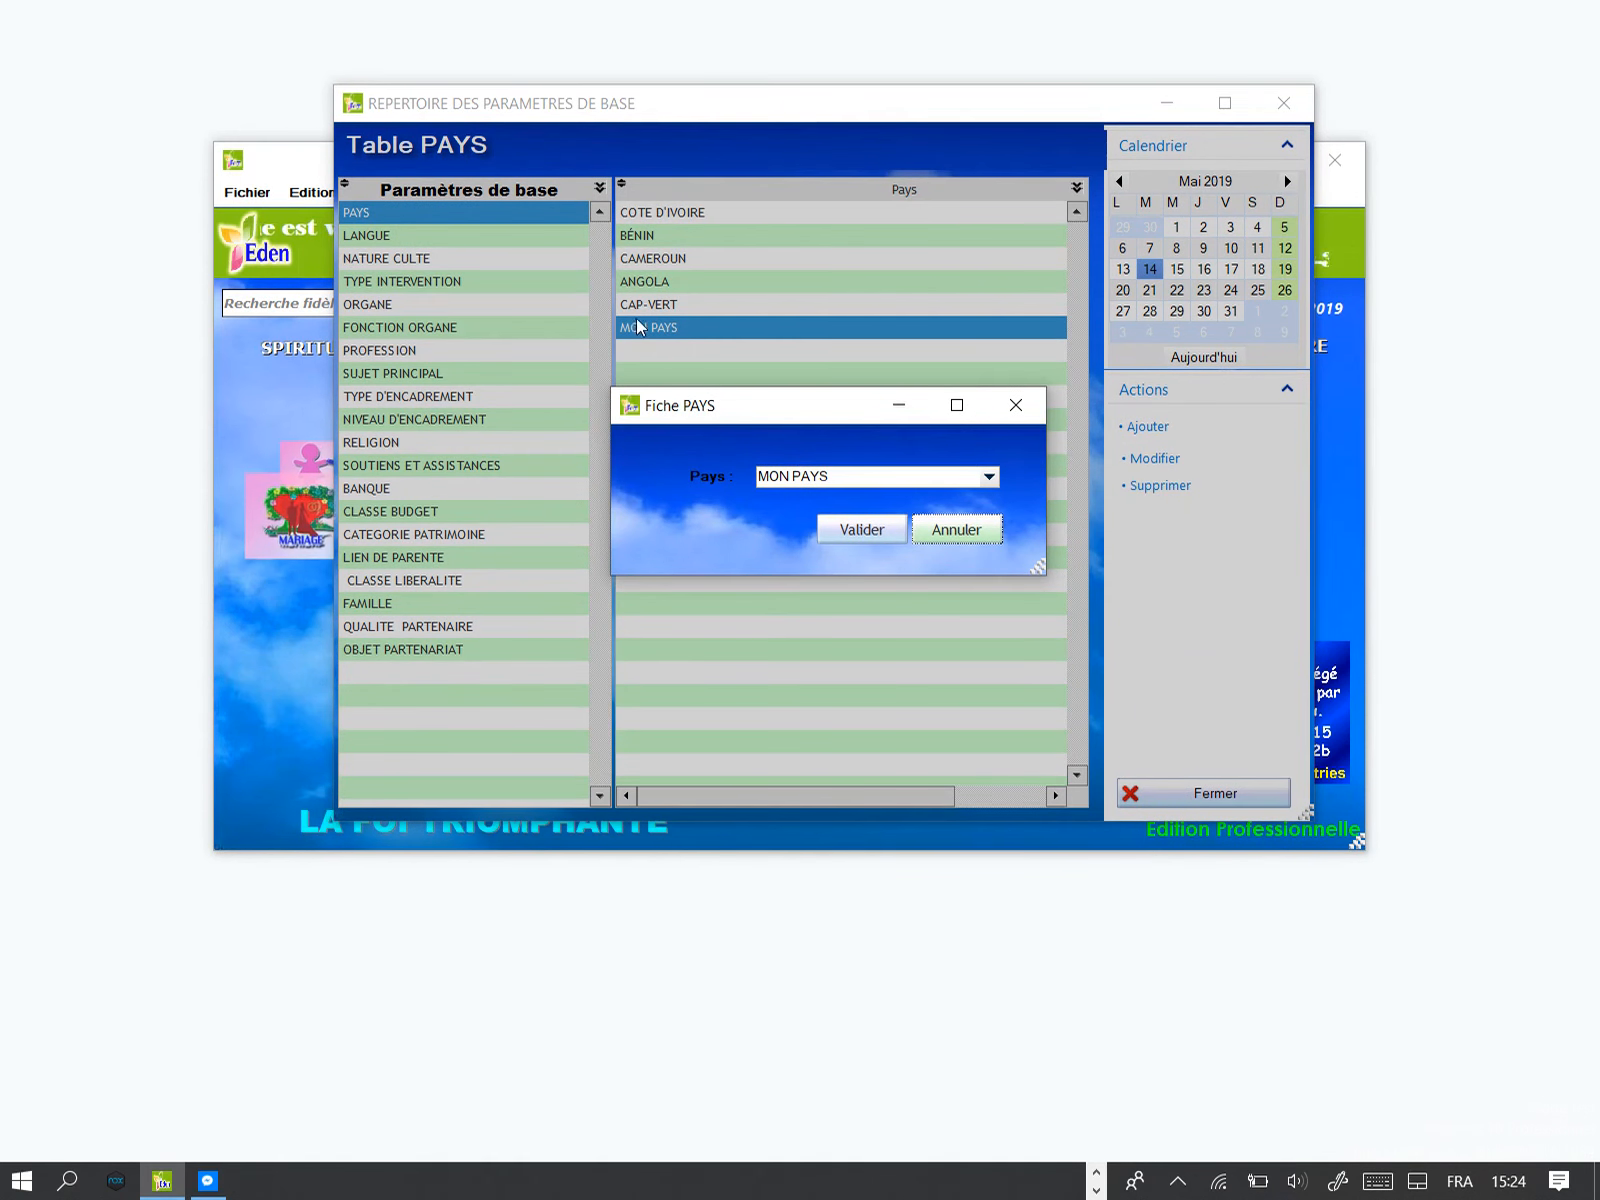
pyautogui.doubleClick(788, 476)
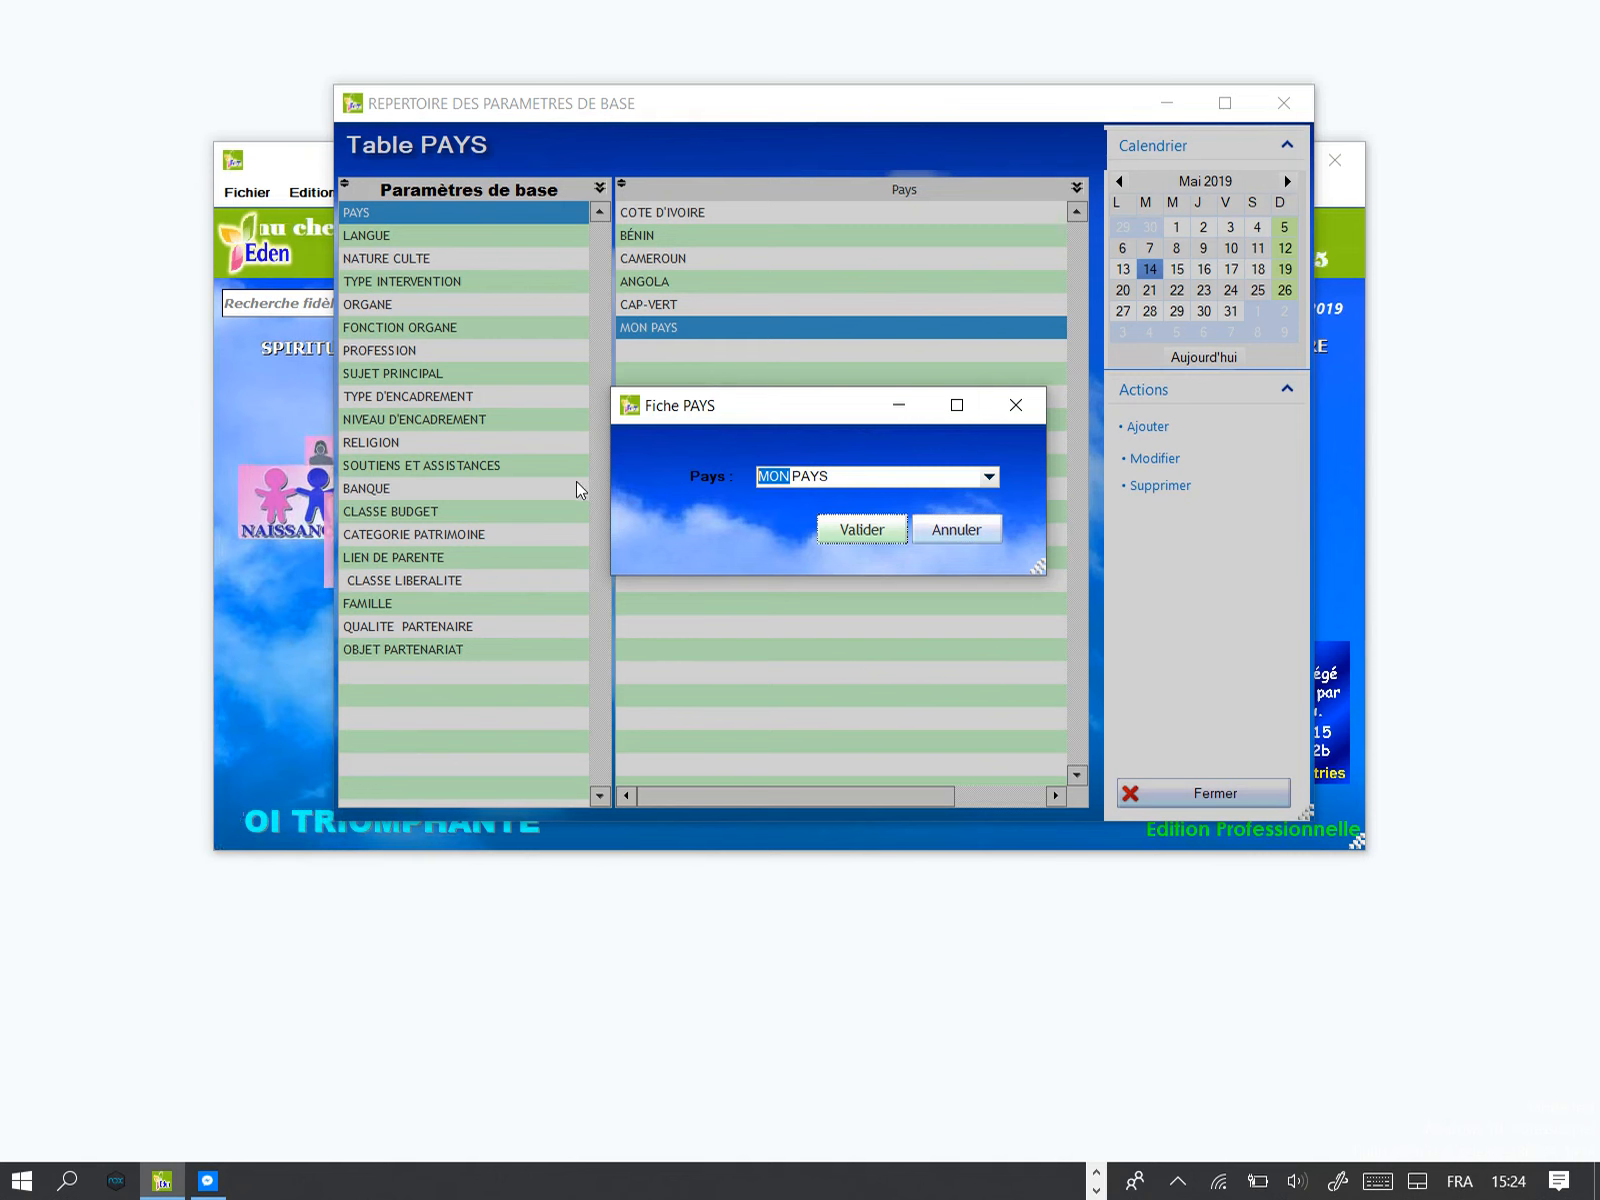
pyautogui.write('SON')
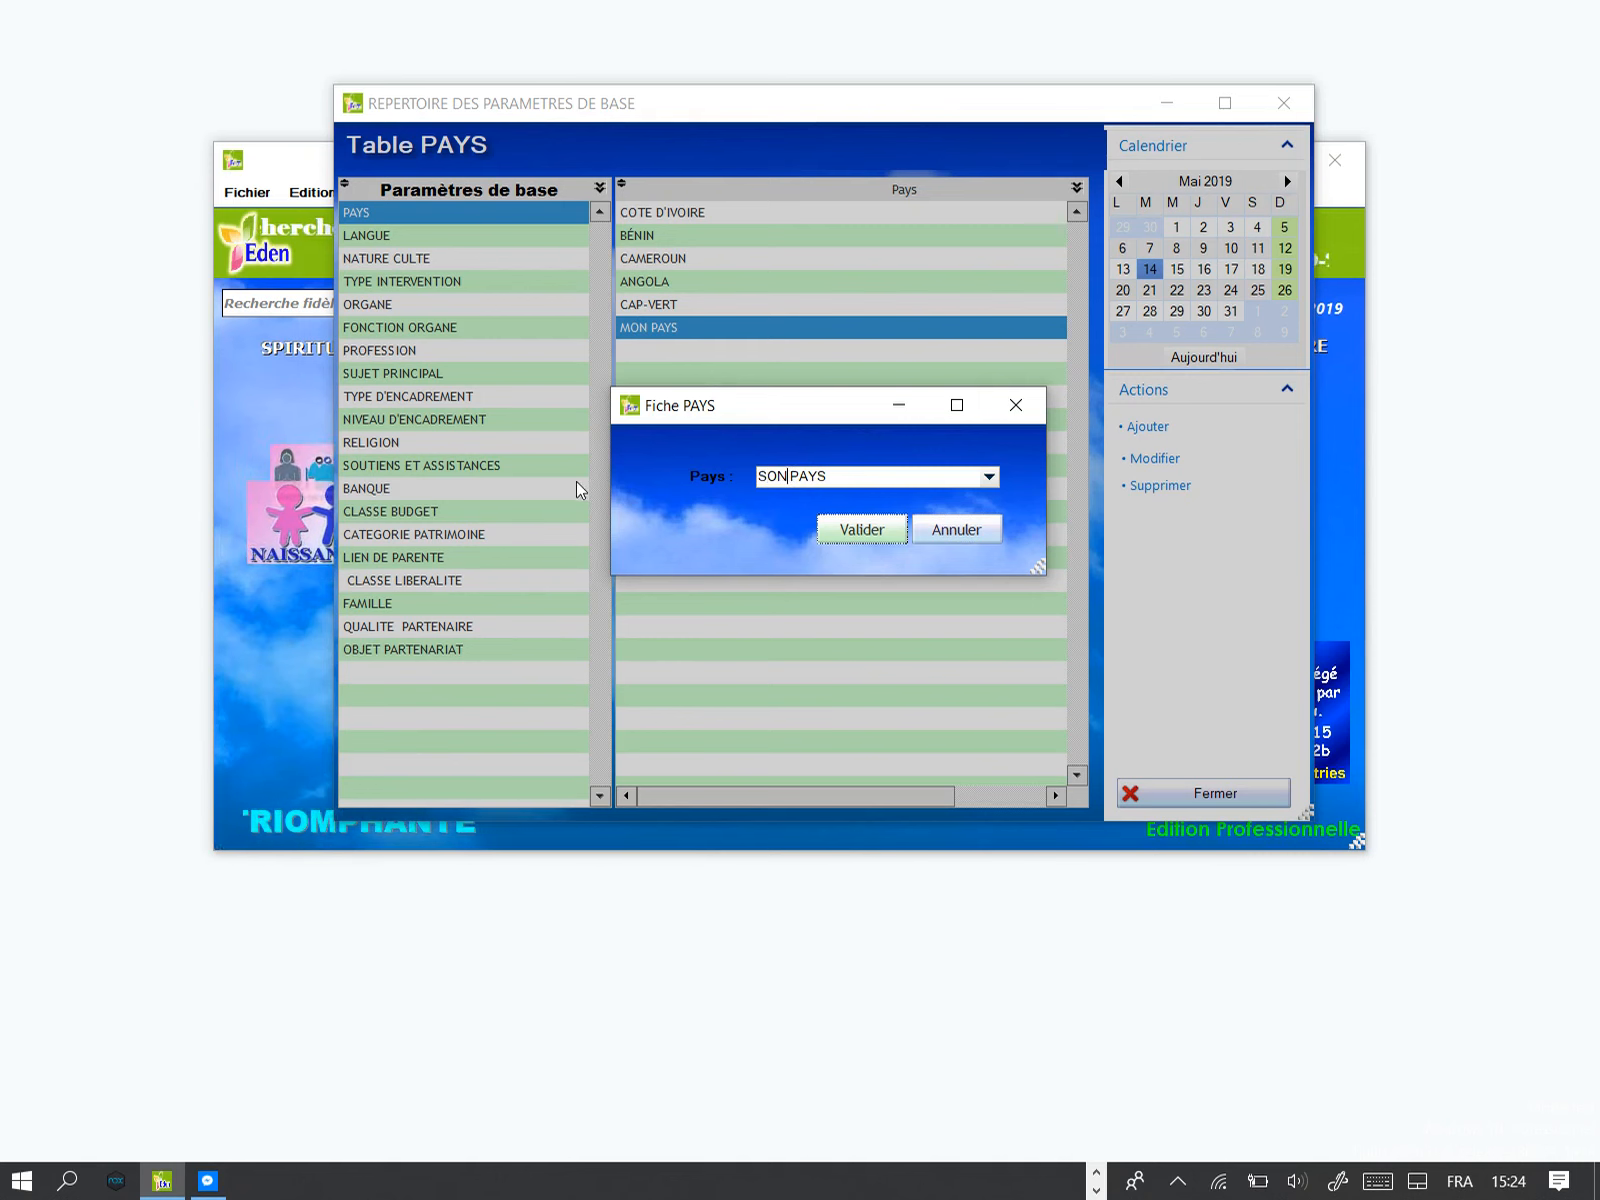
pyautogui.click(884, 528)
pyautogui.click(847, 537)
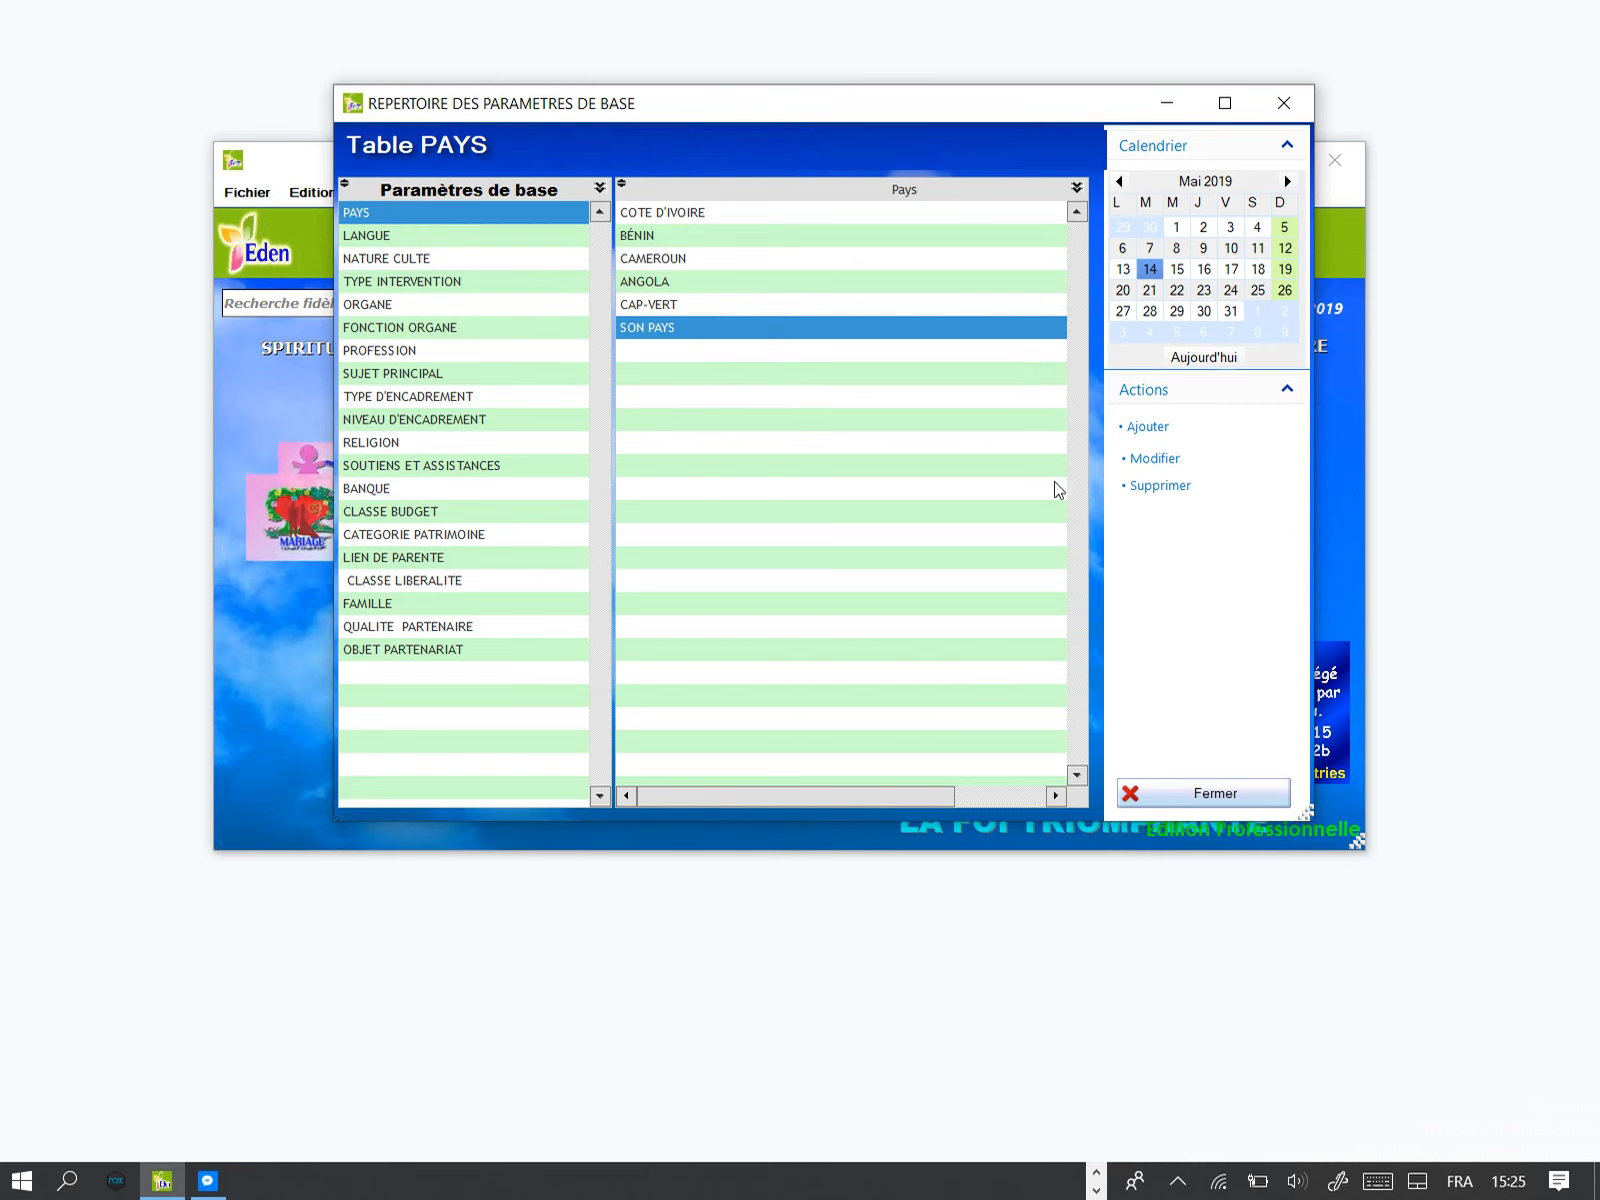
pyautogui.click(1160, 487)
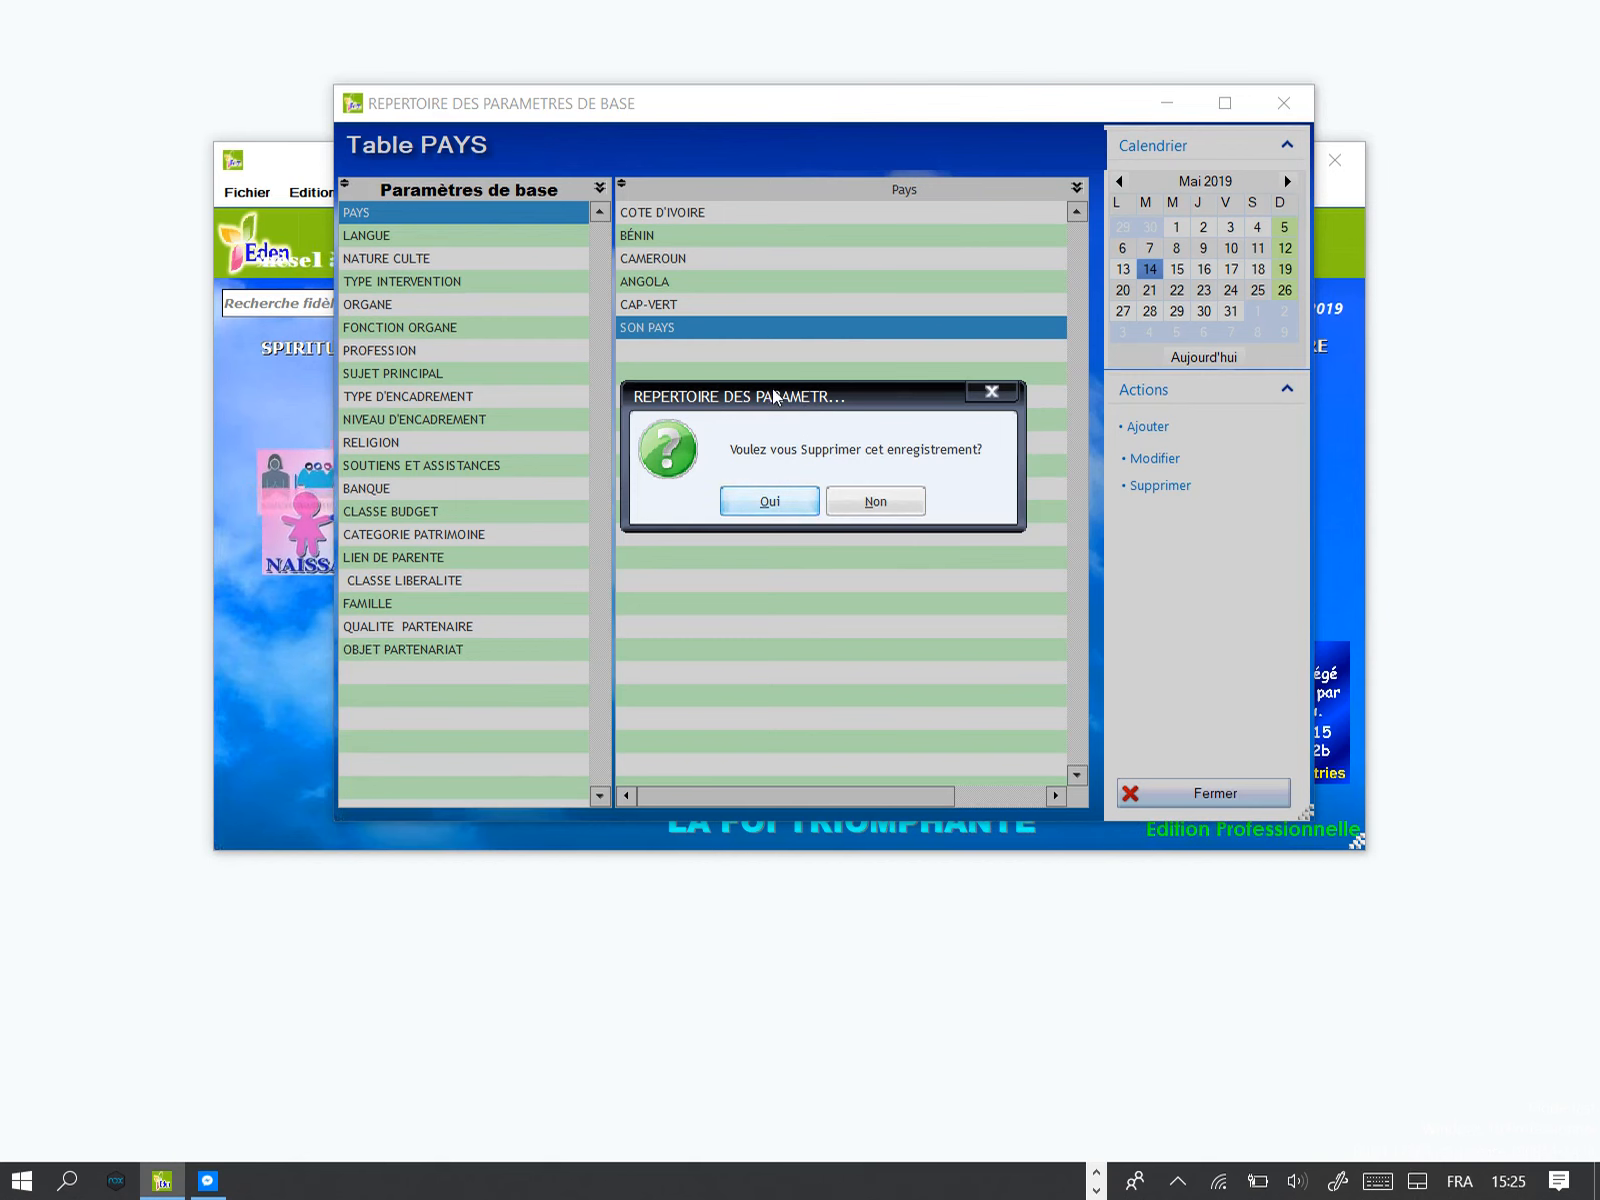
pyautogui.click(780, 504)
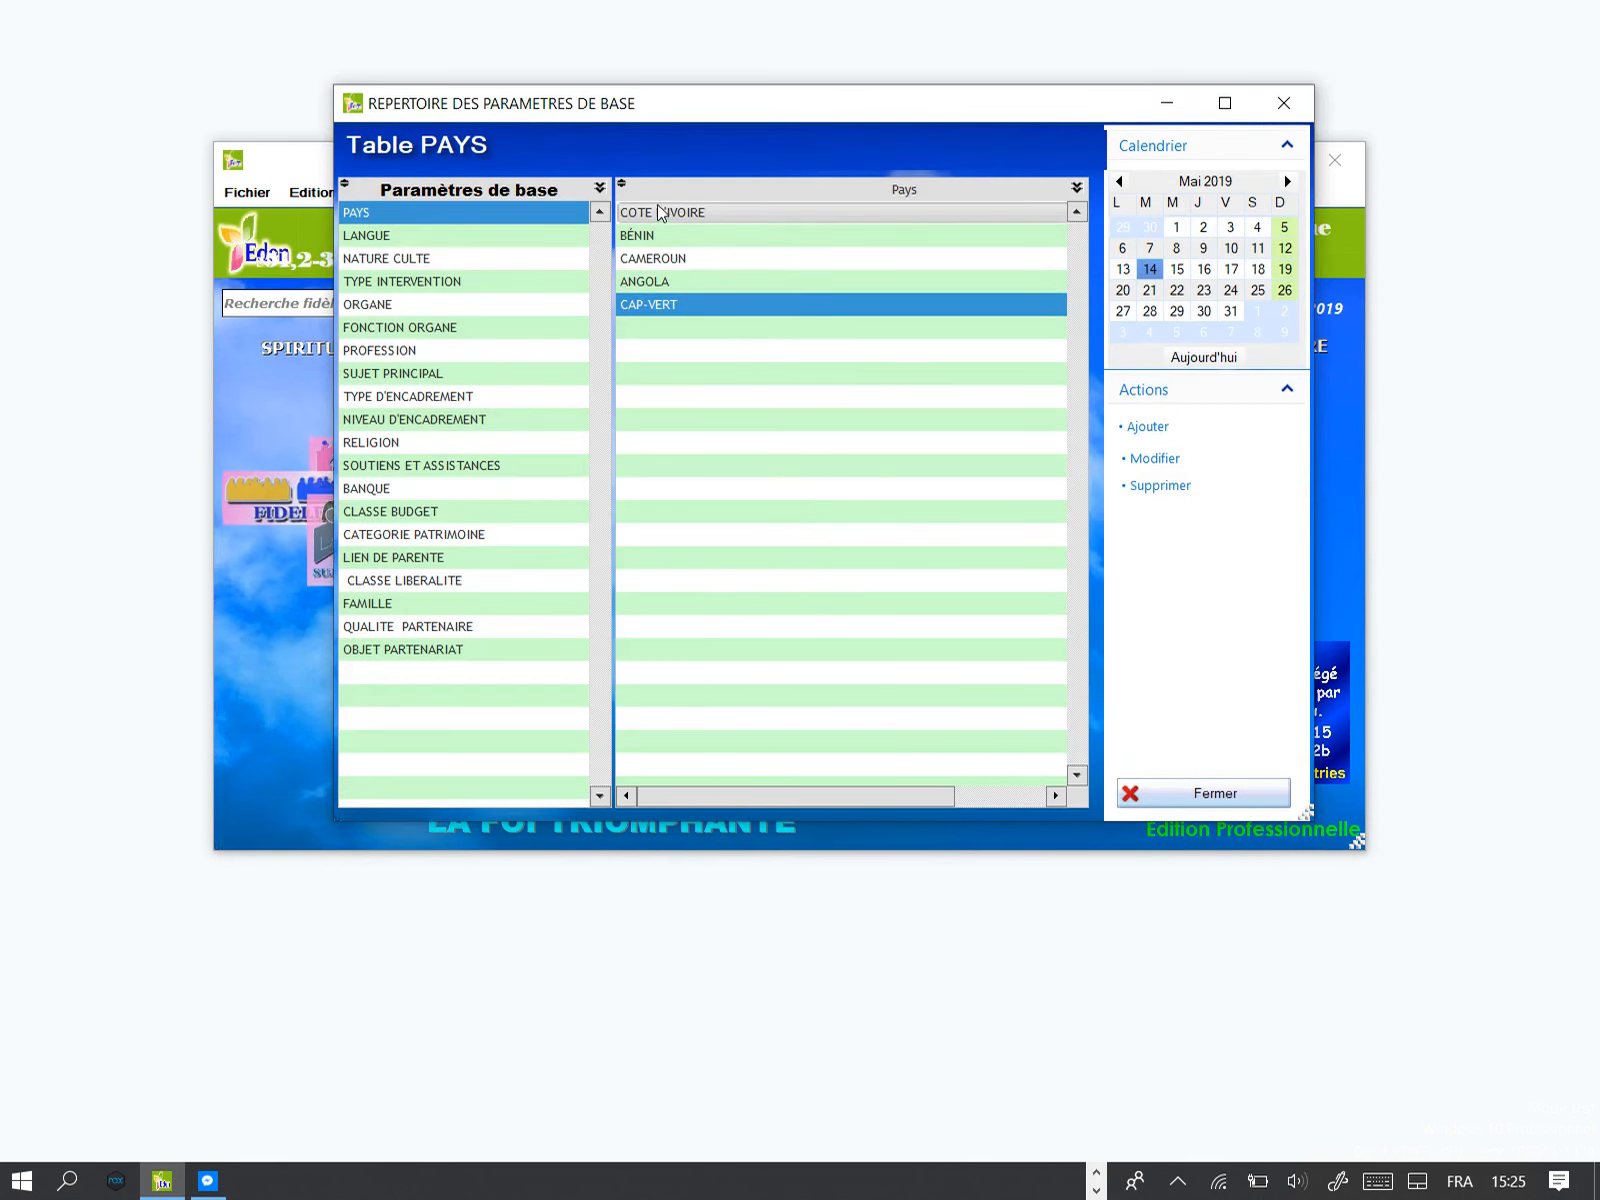
# Step: Add DIDA to the LANGUE table by picking it from the predefined languages, and close the language form
pyautogui.click(415, 235)
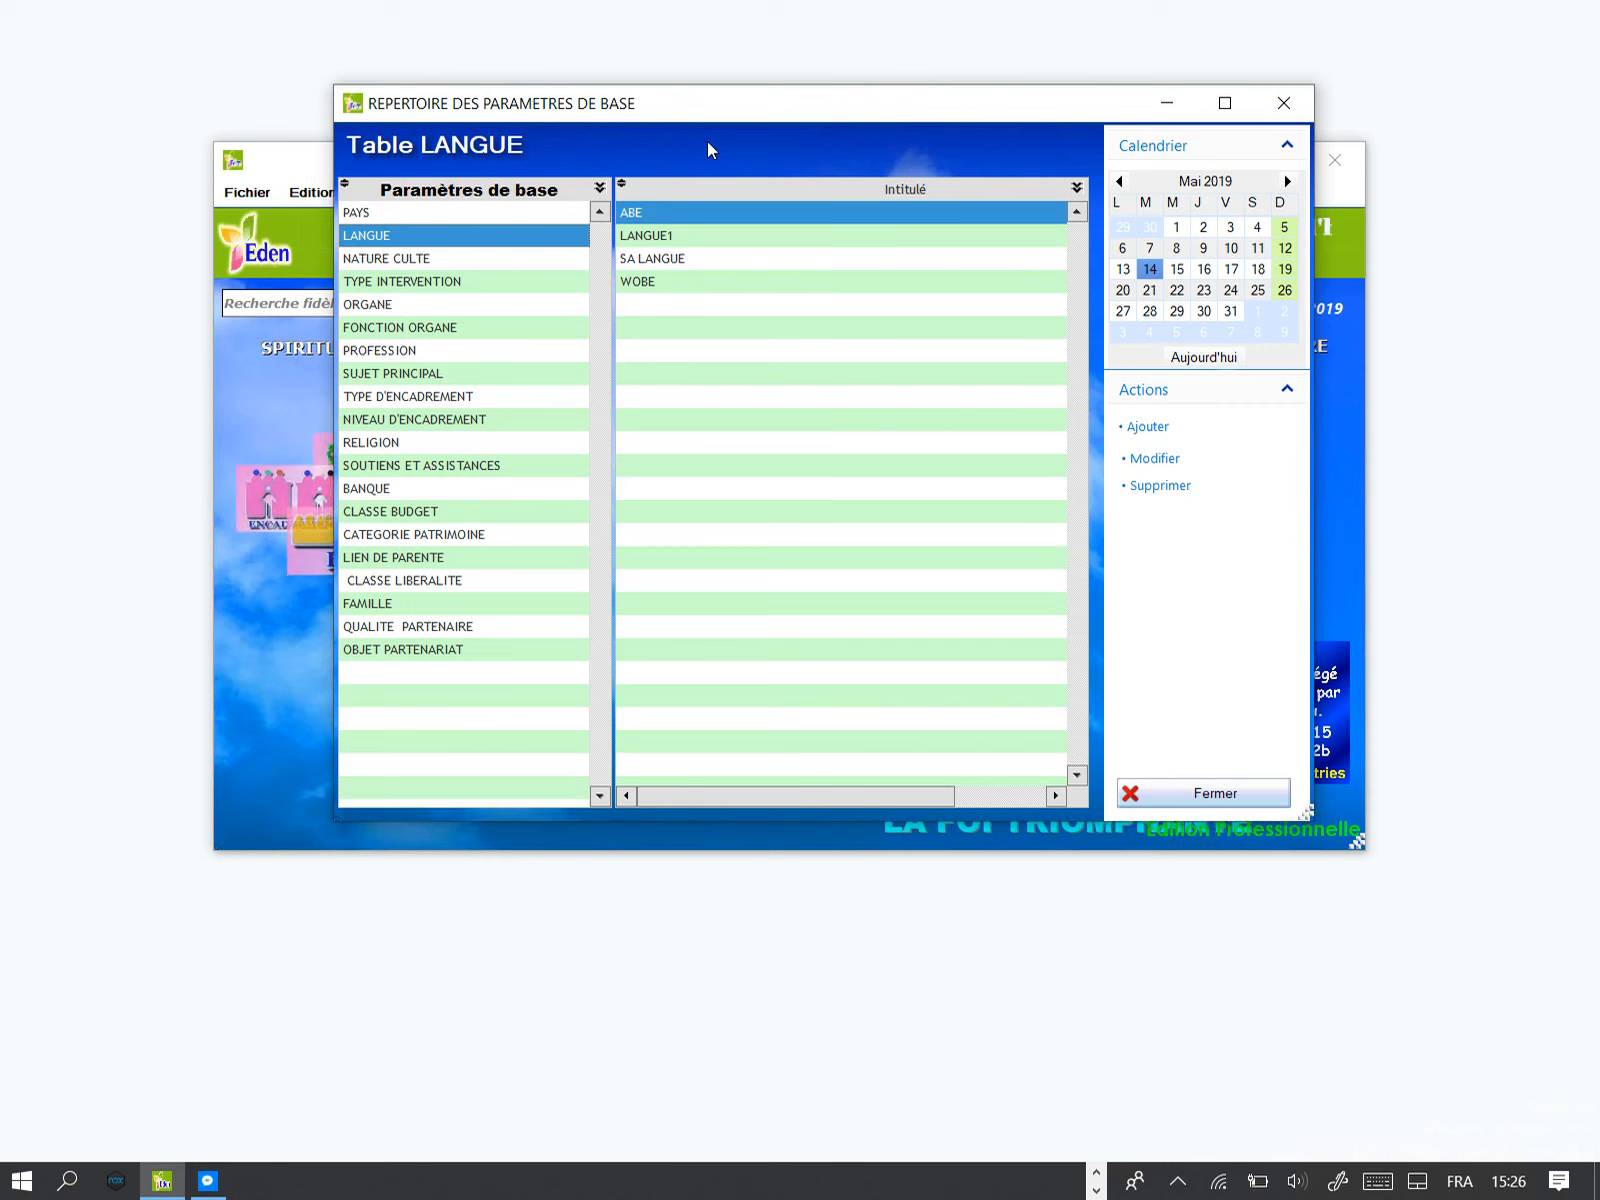
pyautogui.click(1148, 427)
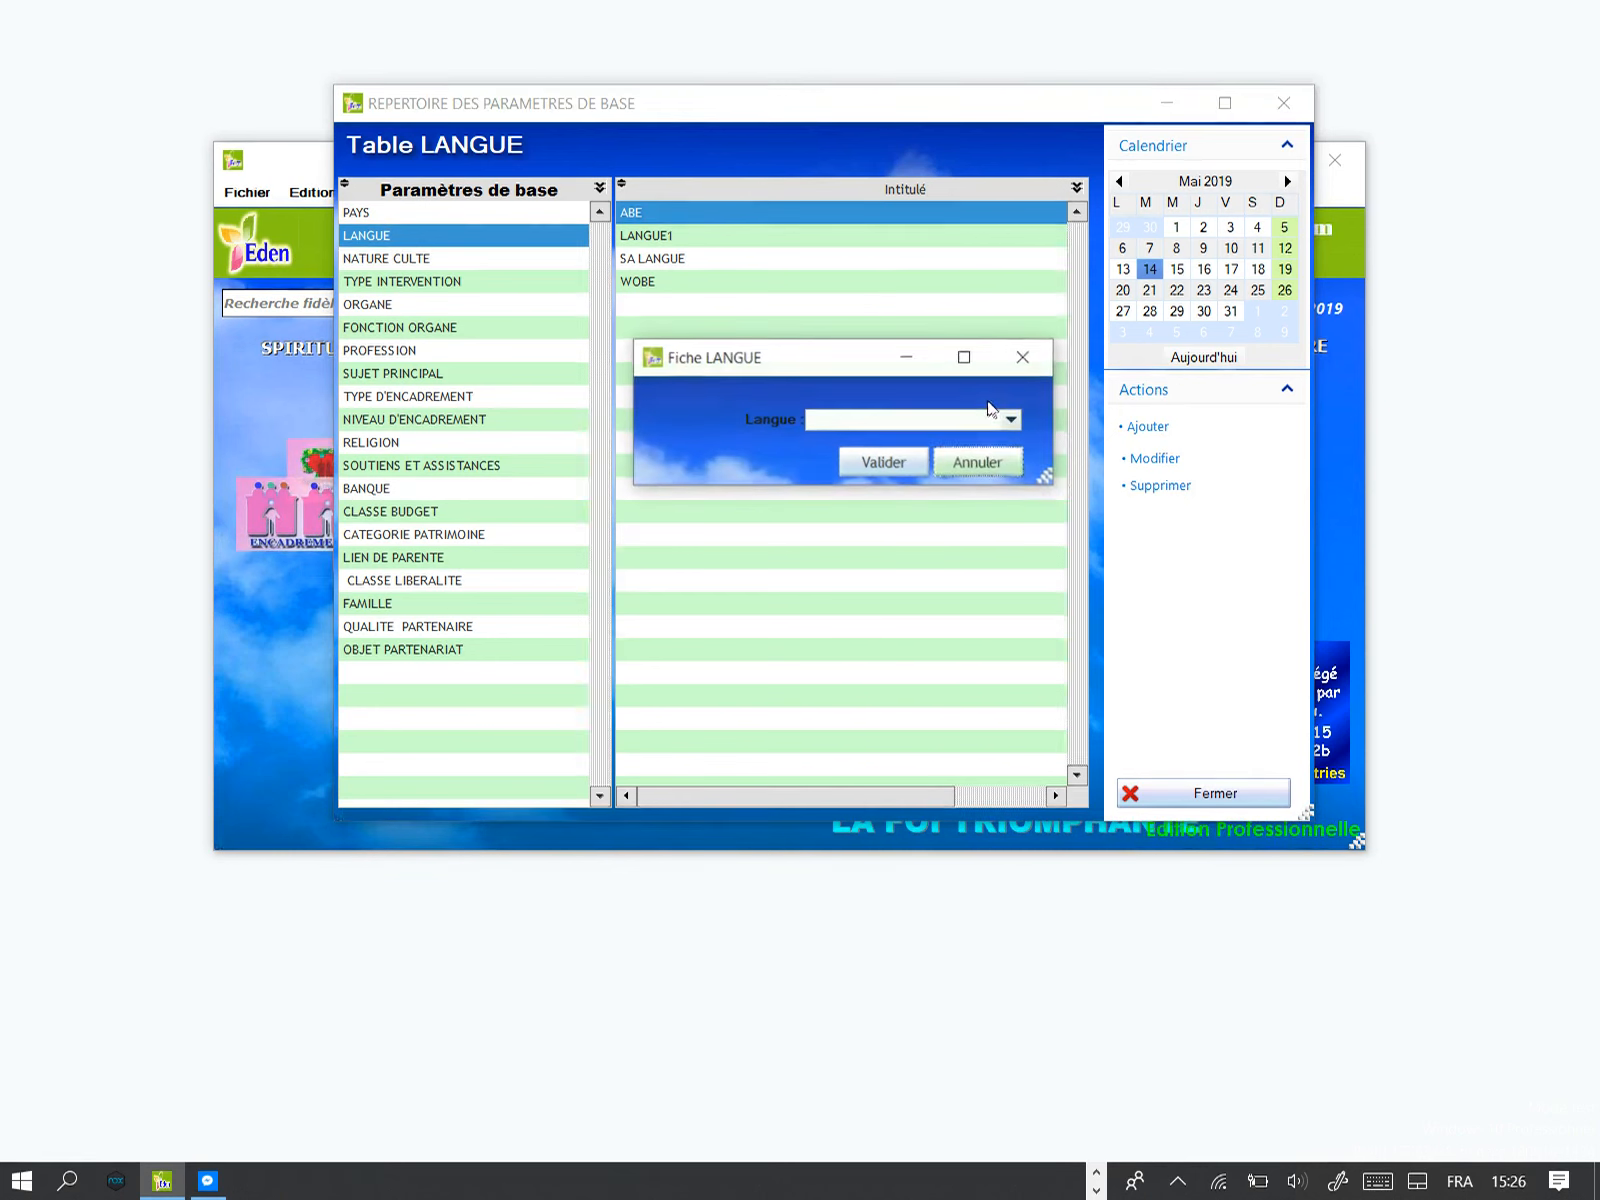
pyautogui.moveTo(894, 370)
pyautogui.mouseDown()
pyautogui.moveTo(857, 350)
pyautogui.moveTo(865, 295)
pyautogui.moveTo(886, 340)
pyautogui.mouseUp()
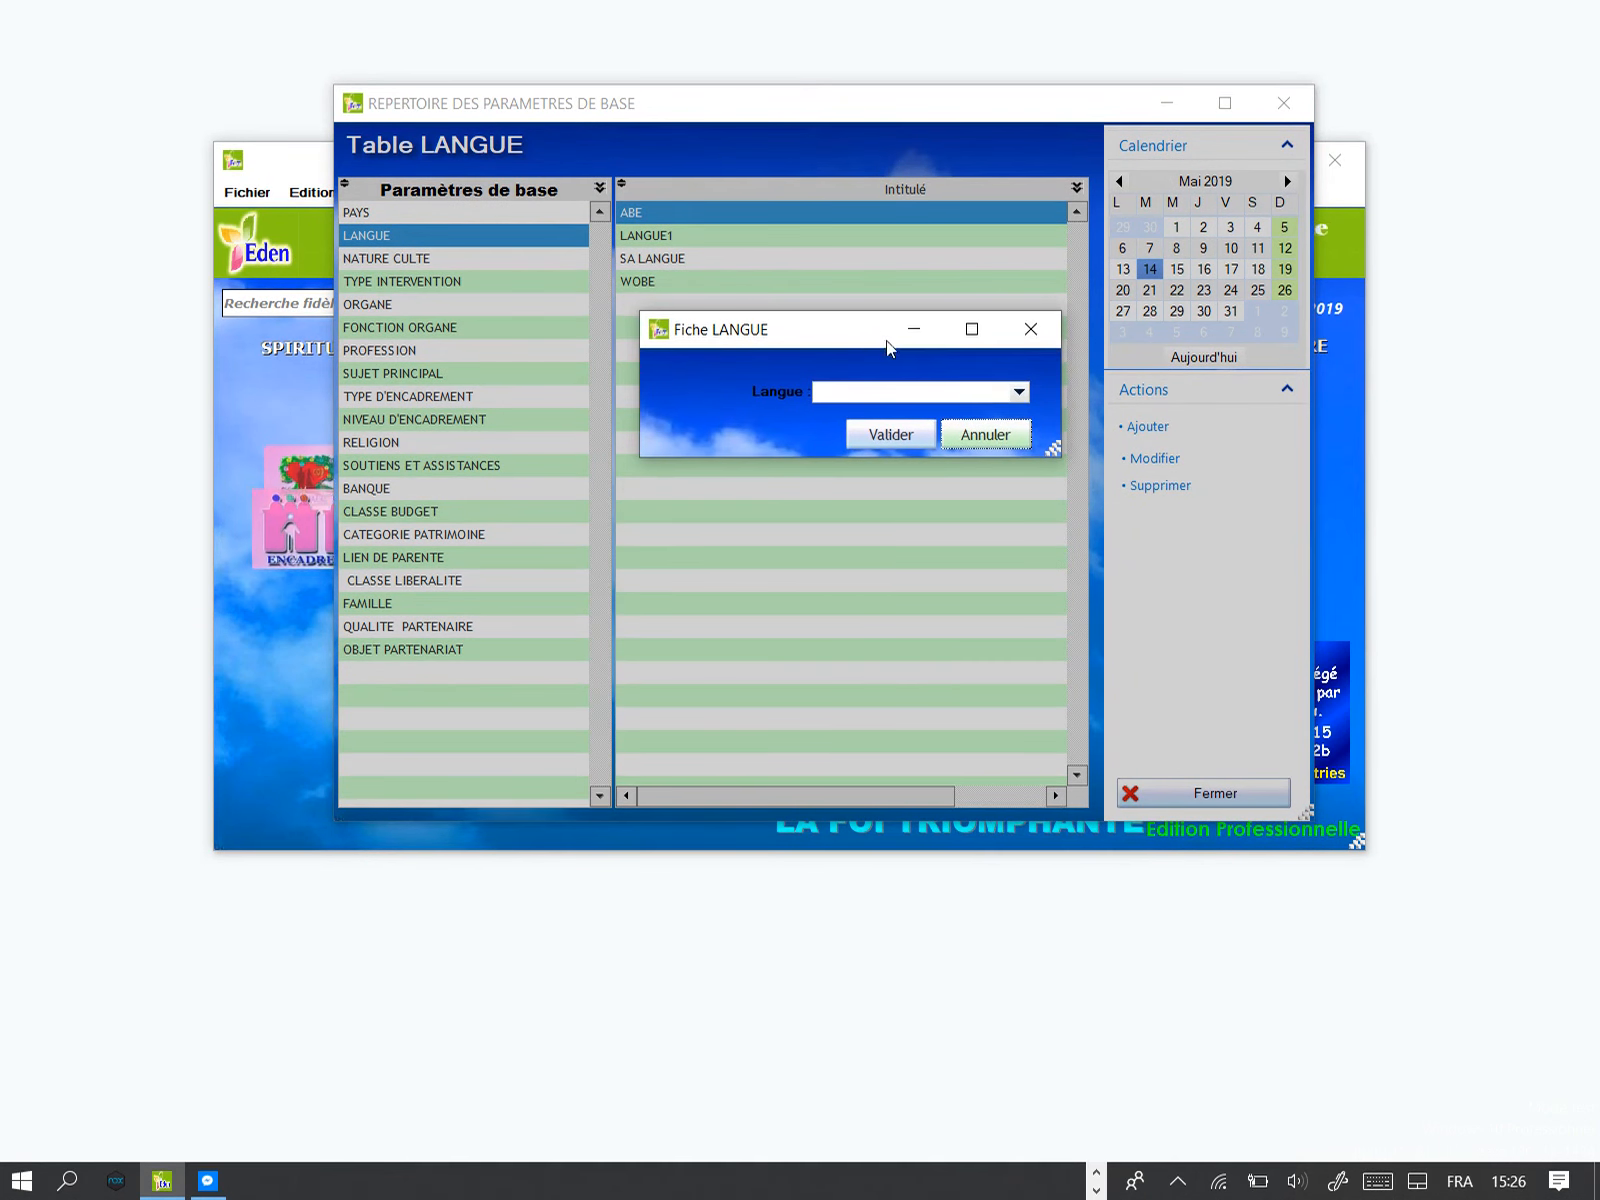
pyautogui.click(1019, 393)
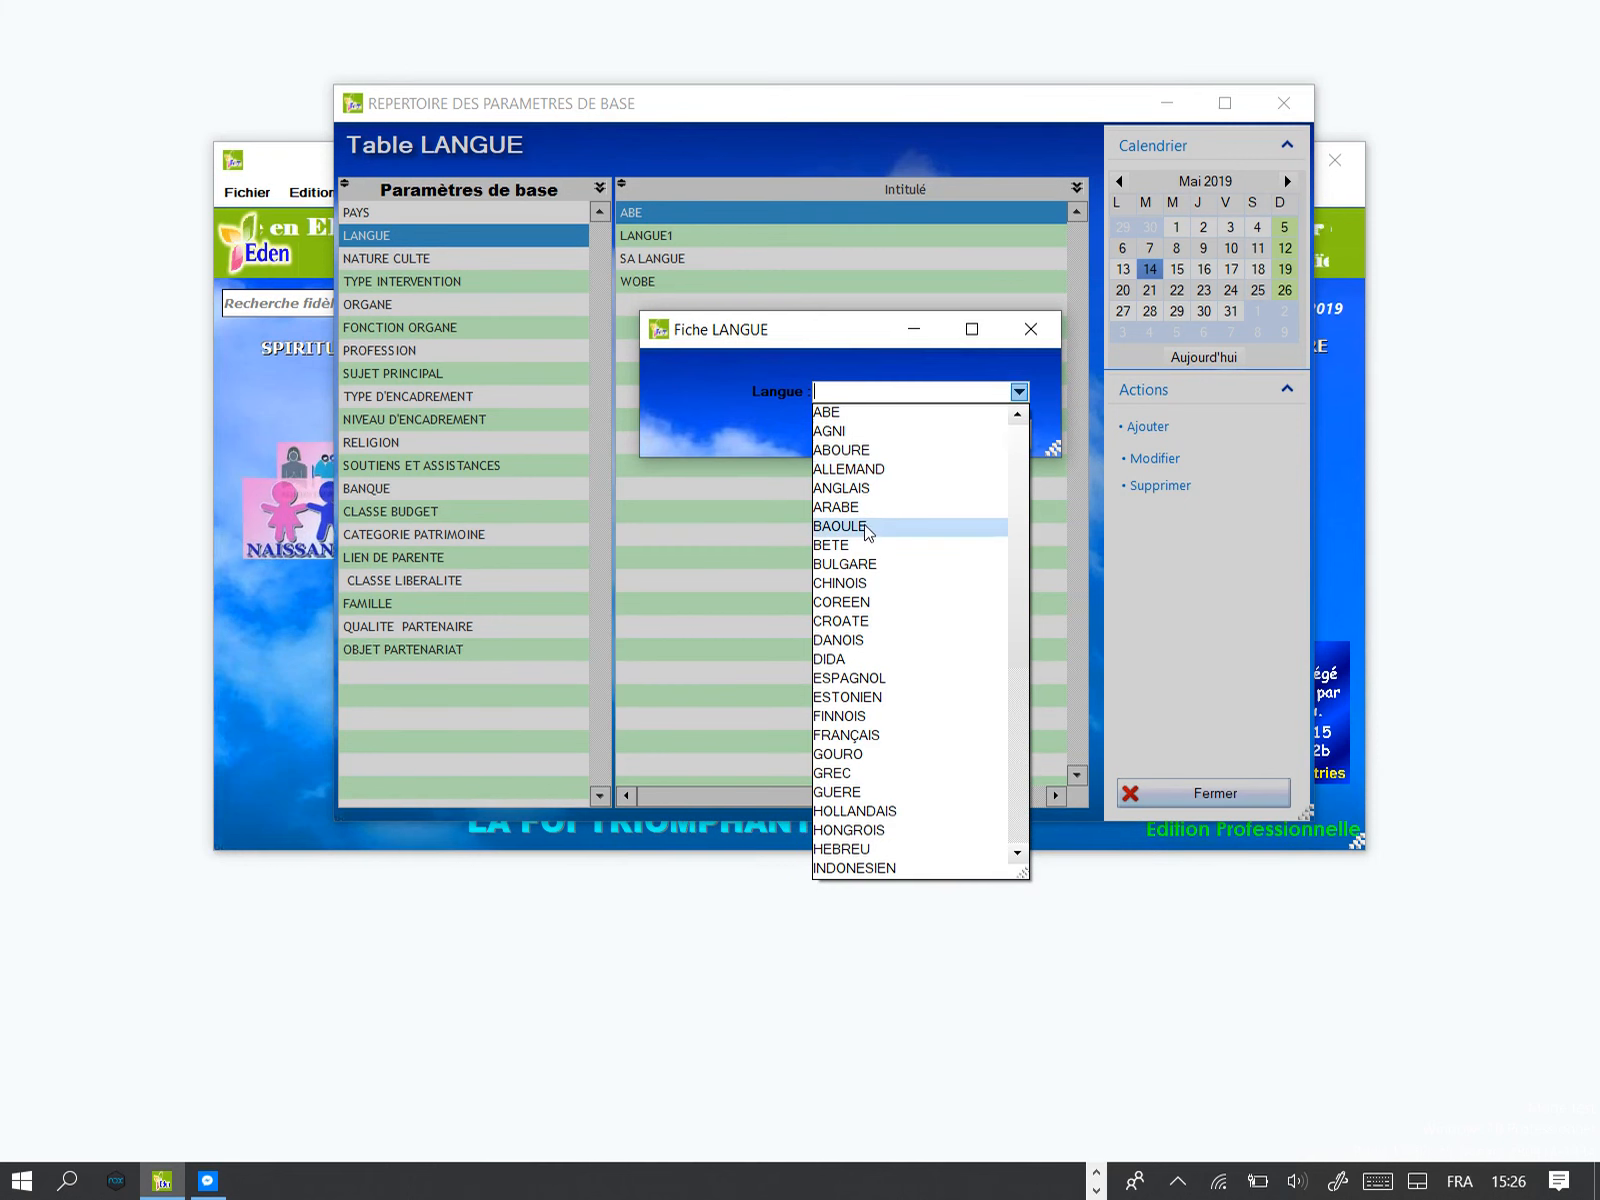
pyautogui.click(848, 659)
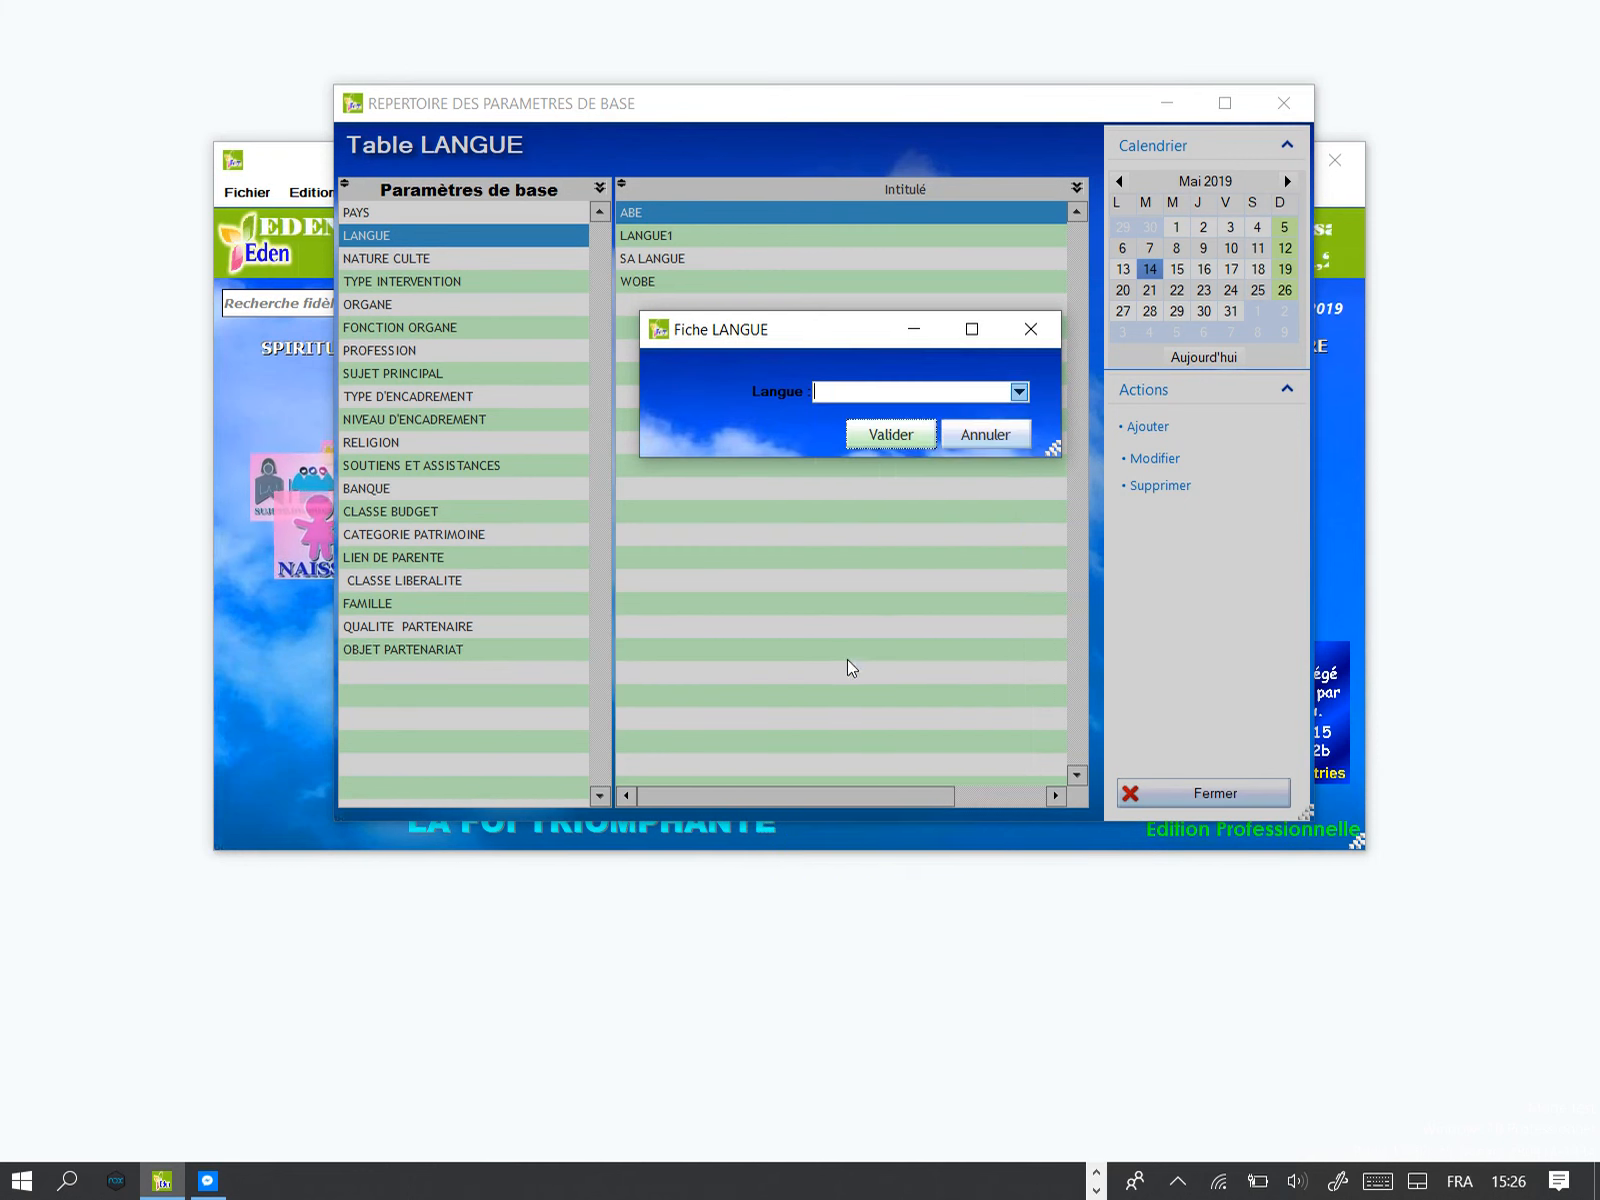
pyautogui.click(872, 442)
pyautogui.click(882, 437)
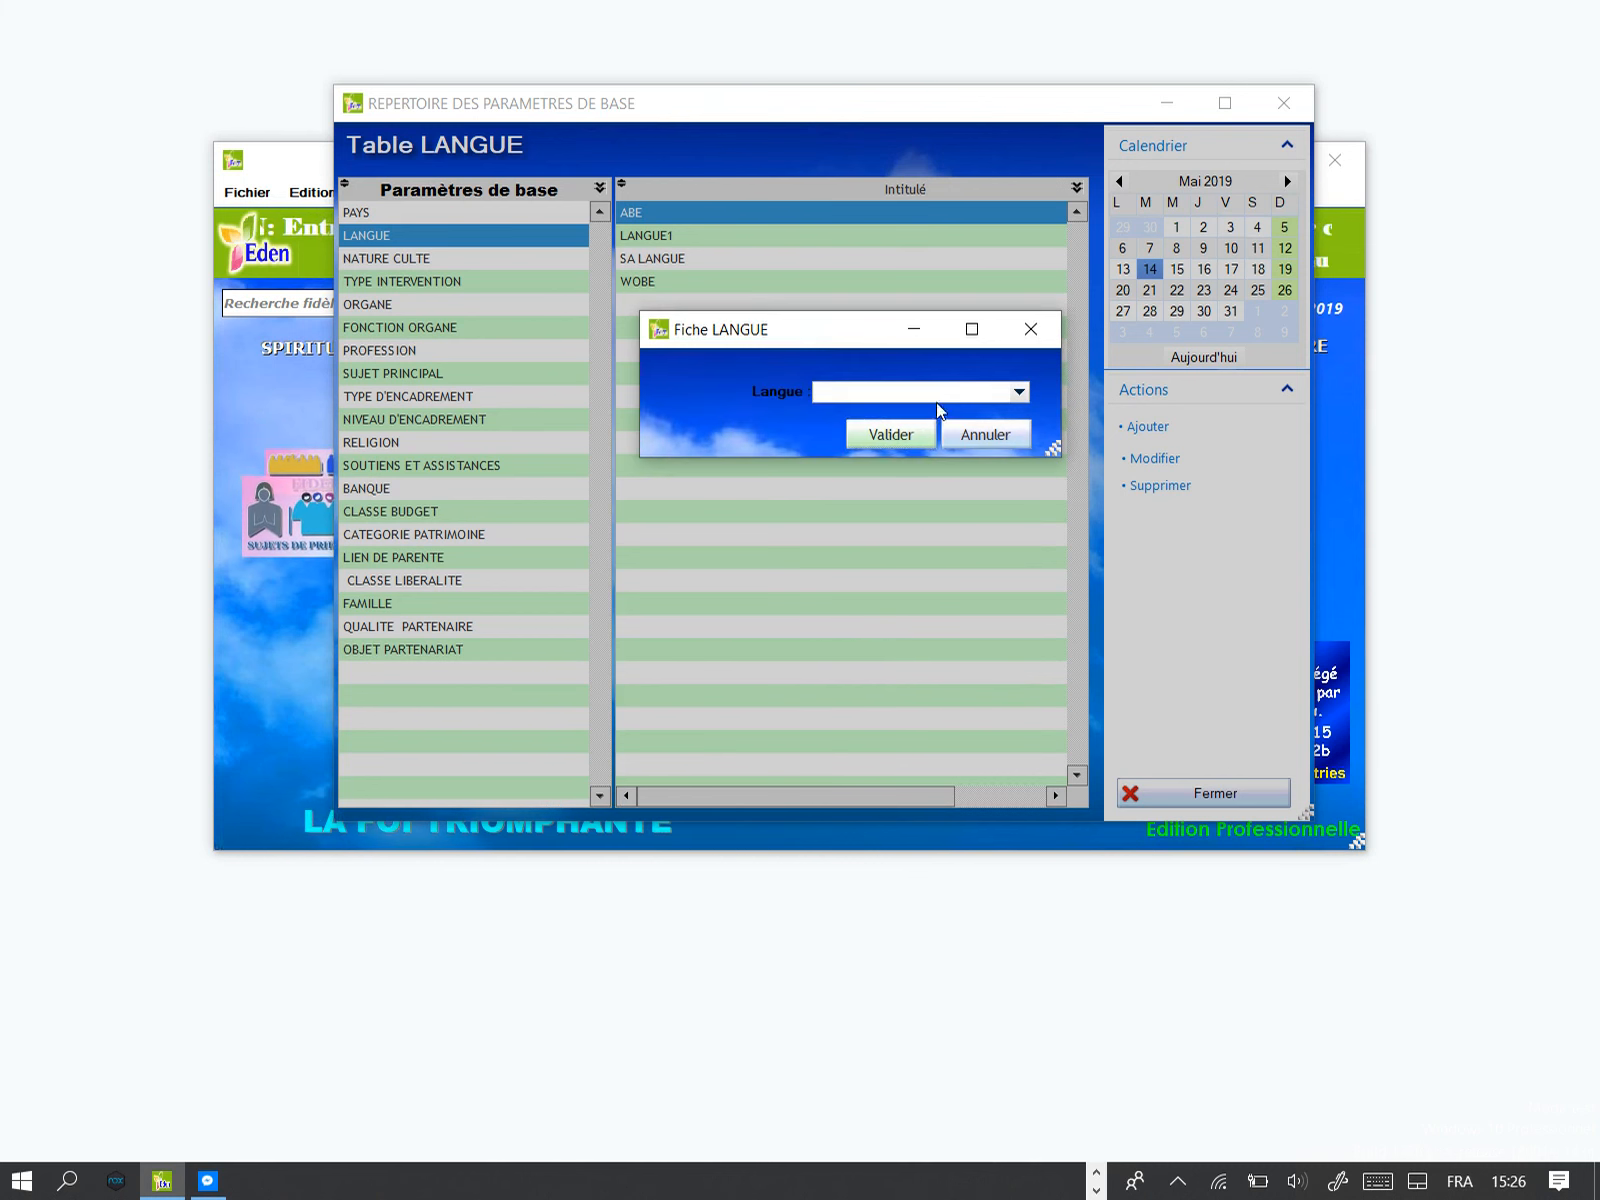
pyautogui.click(985, 437)
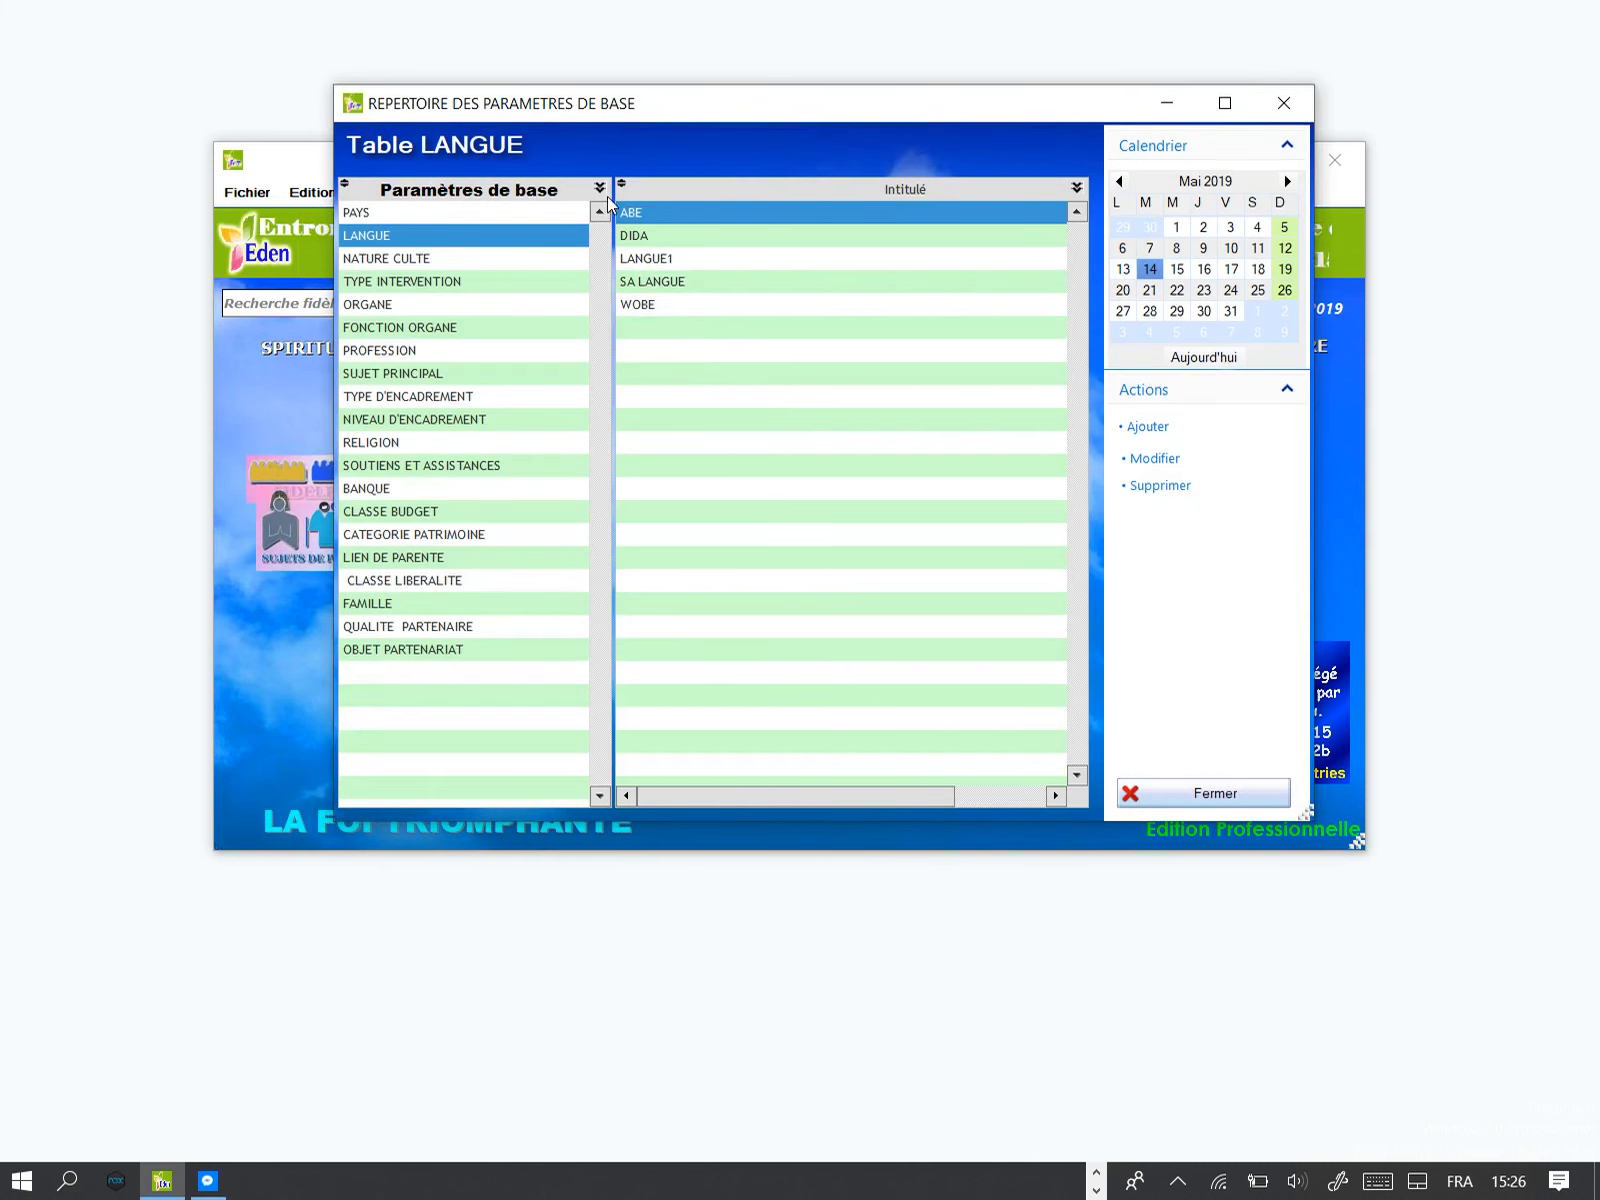
# Step: Change the DIDA record in the LANGUE table to LOBI and delete the LANGUE1 record
pyautogui.click(675, 236)
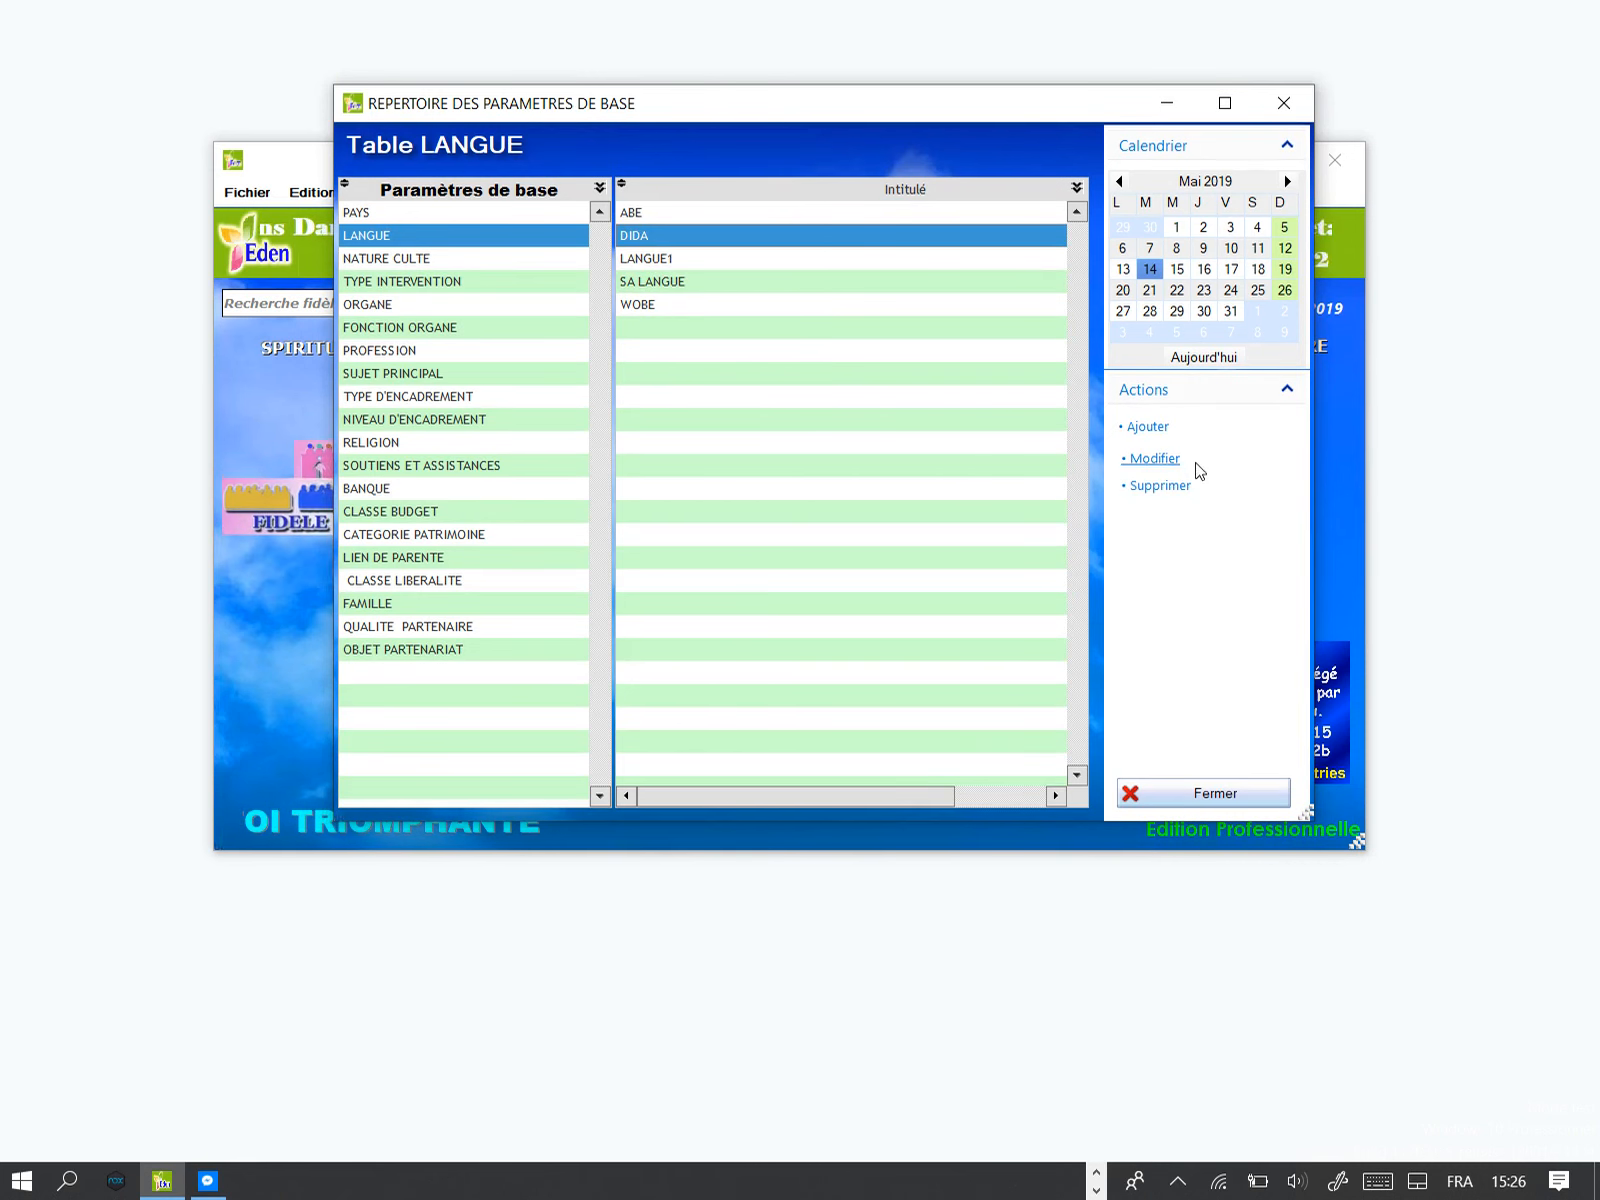
pyautogui.click(1154, 460)
pyautogui.click(1020, 392)
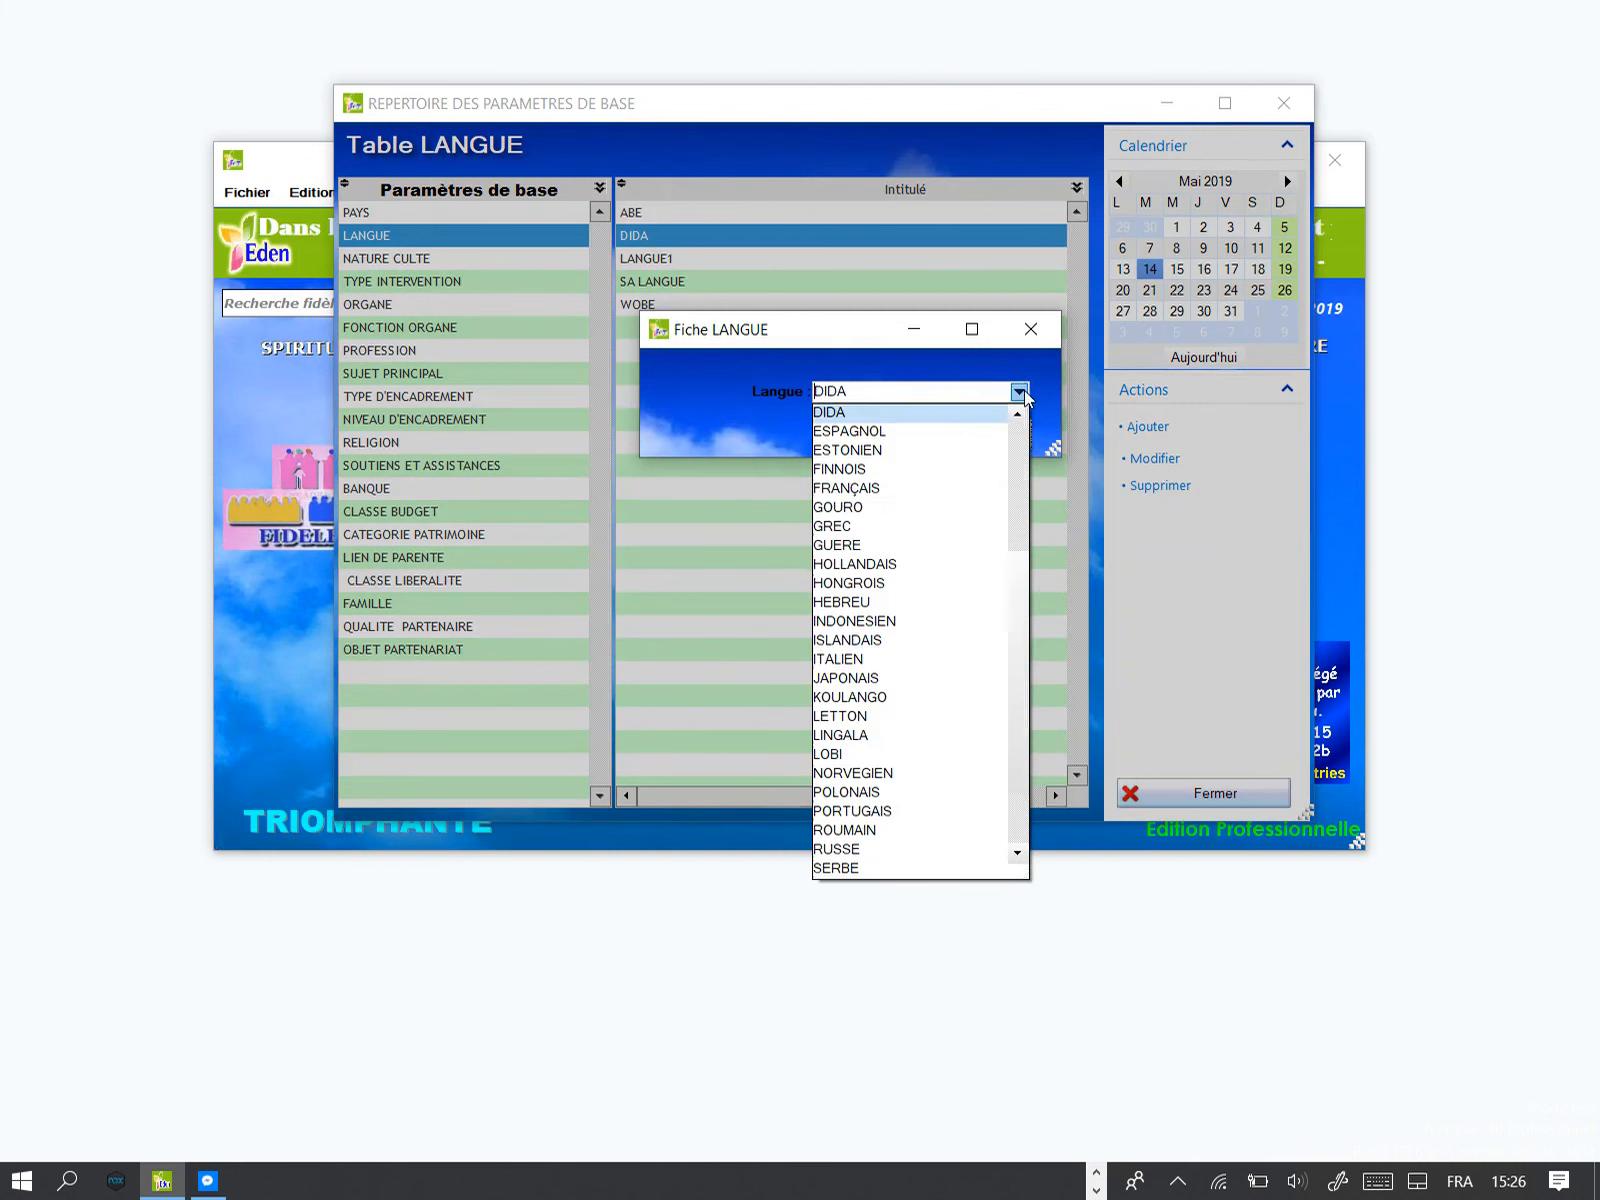
pyautogui.click(853, 757)
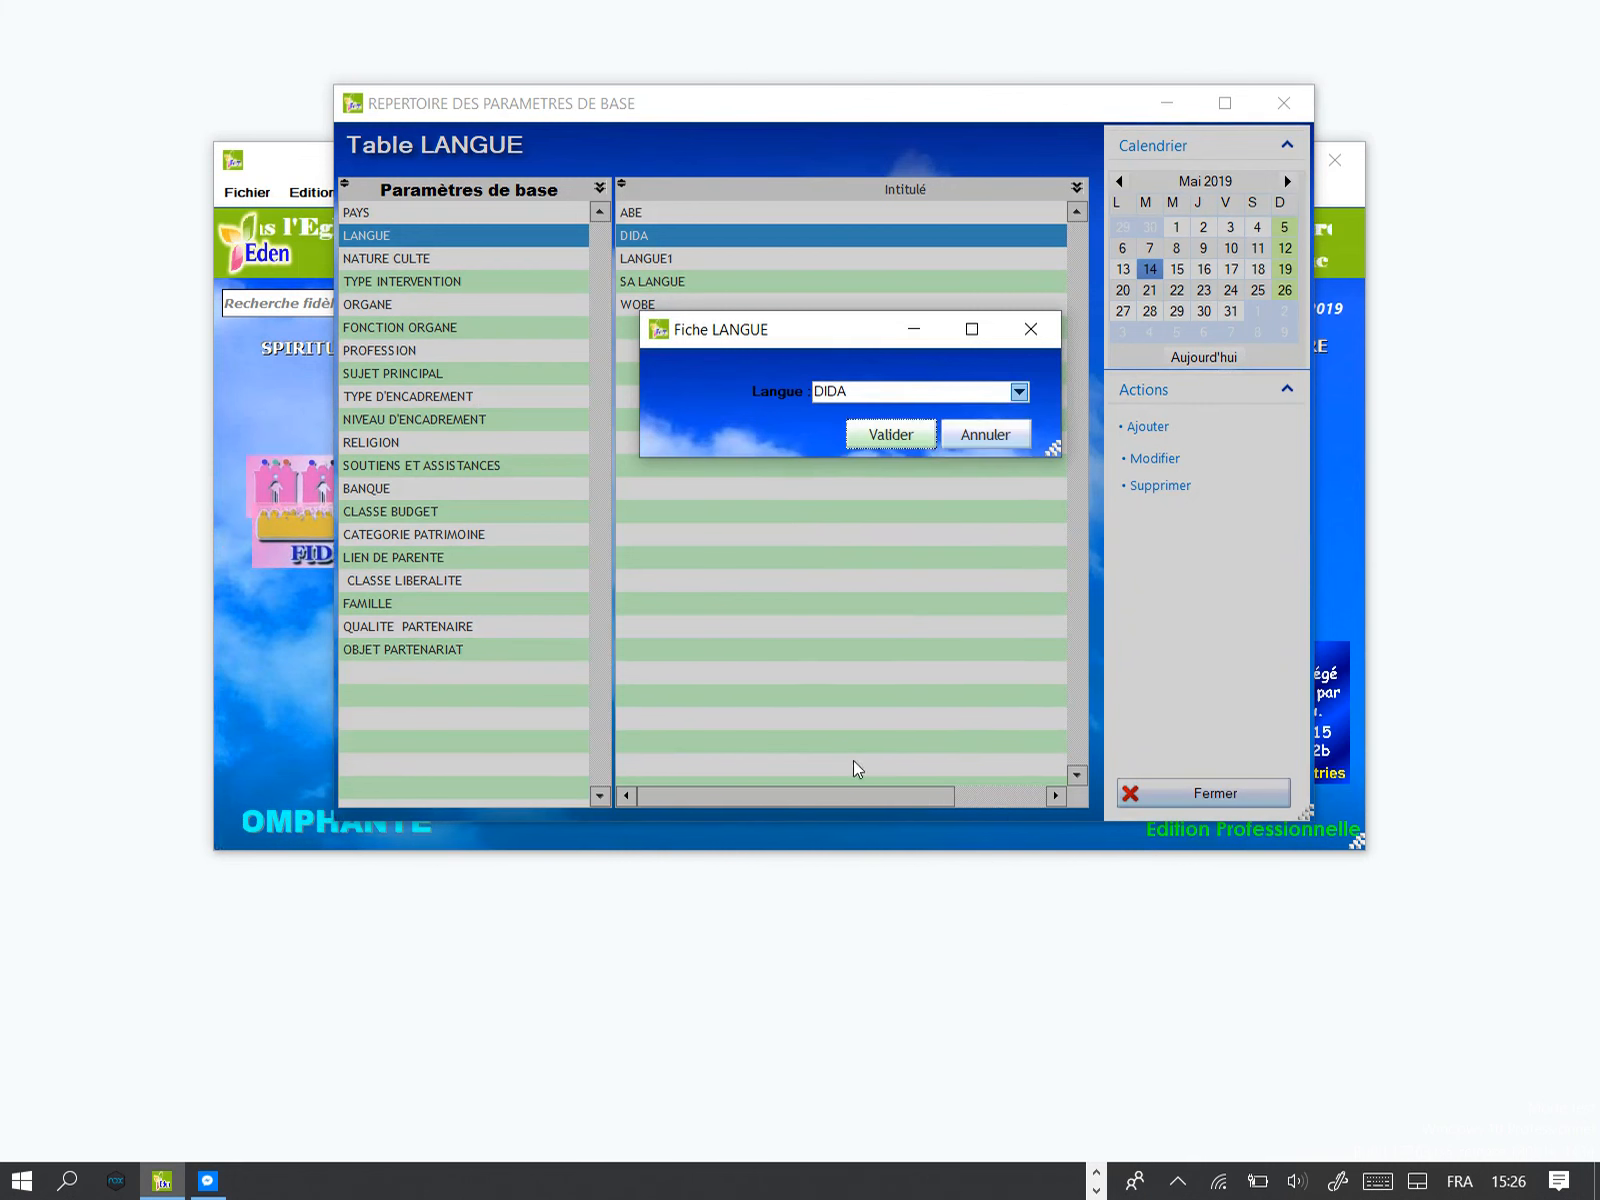
pyautogui.click(882, 436)
pyautogui.click(869, 442)
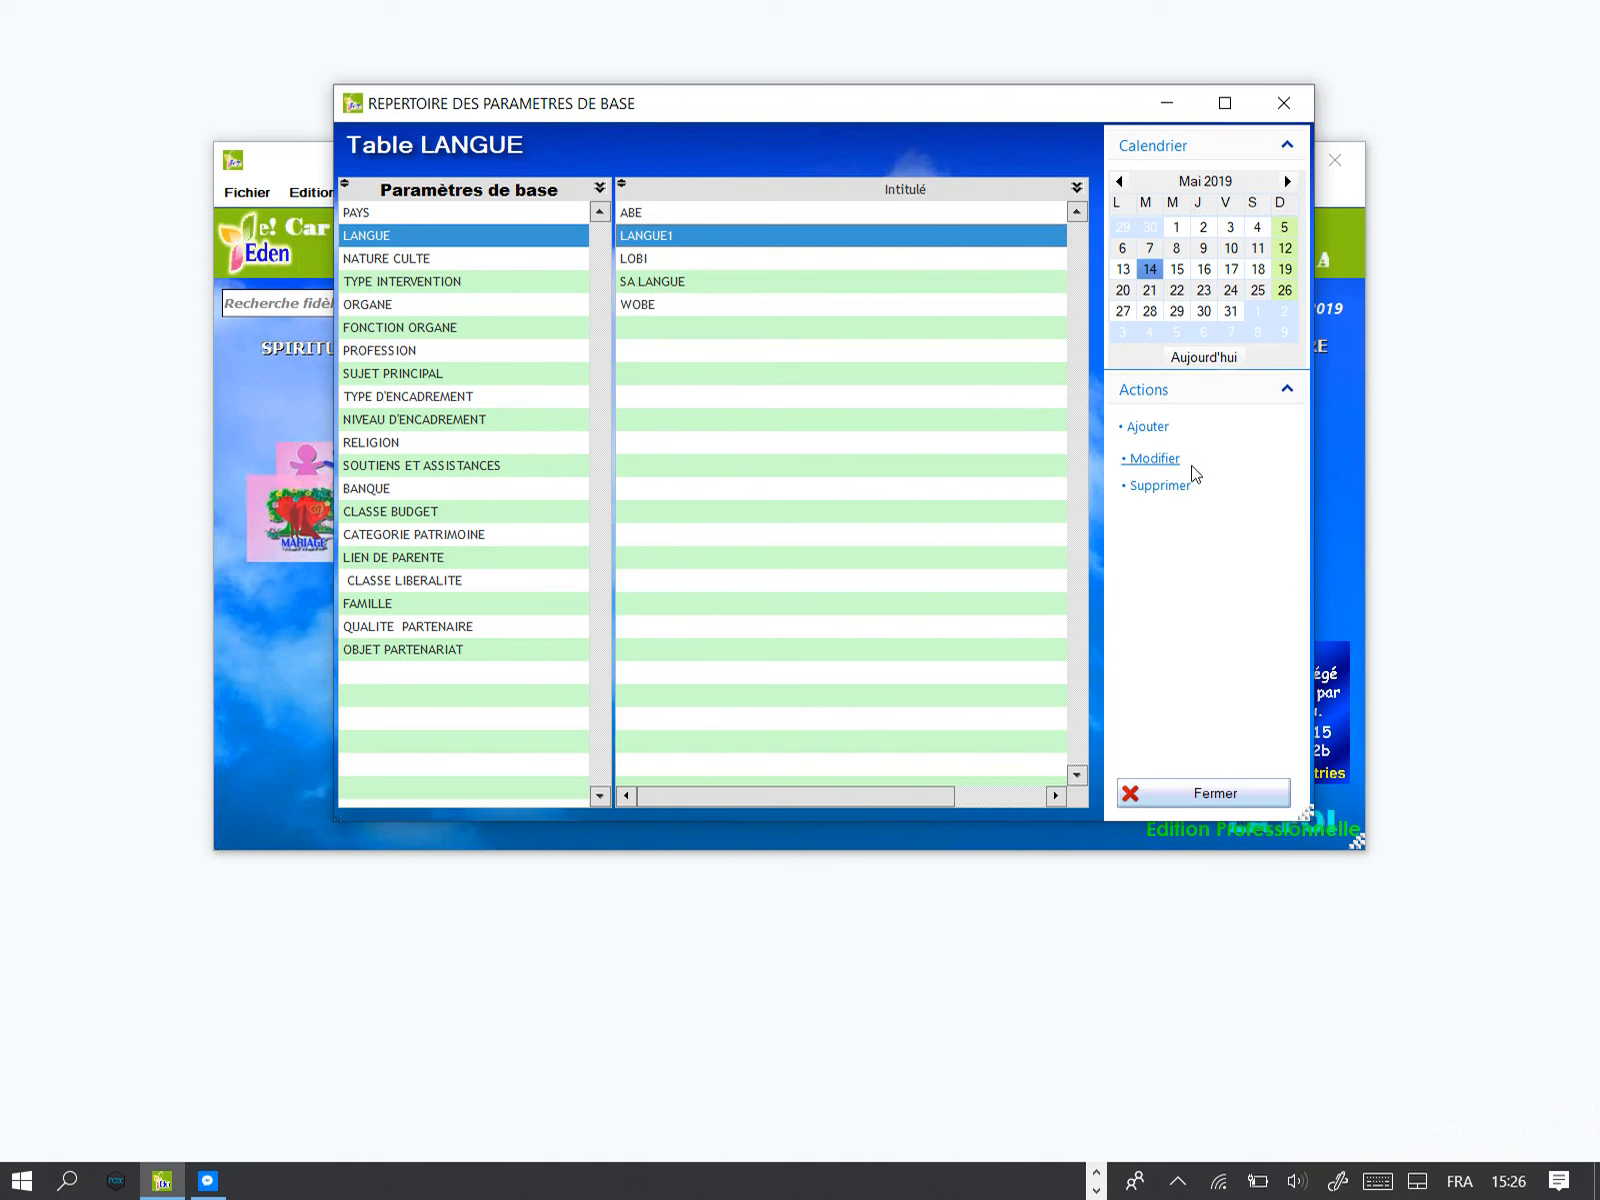
pyautogui.click(1160, 486)
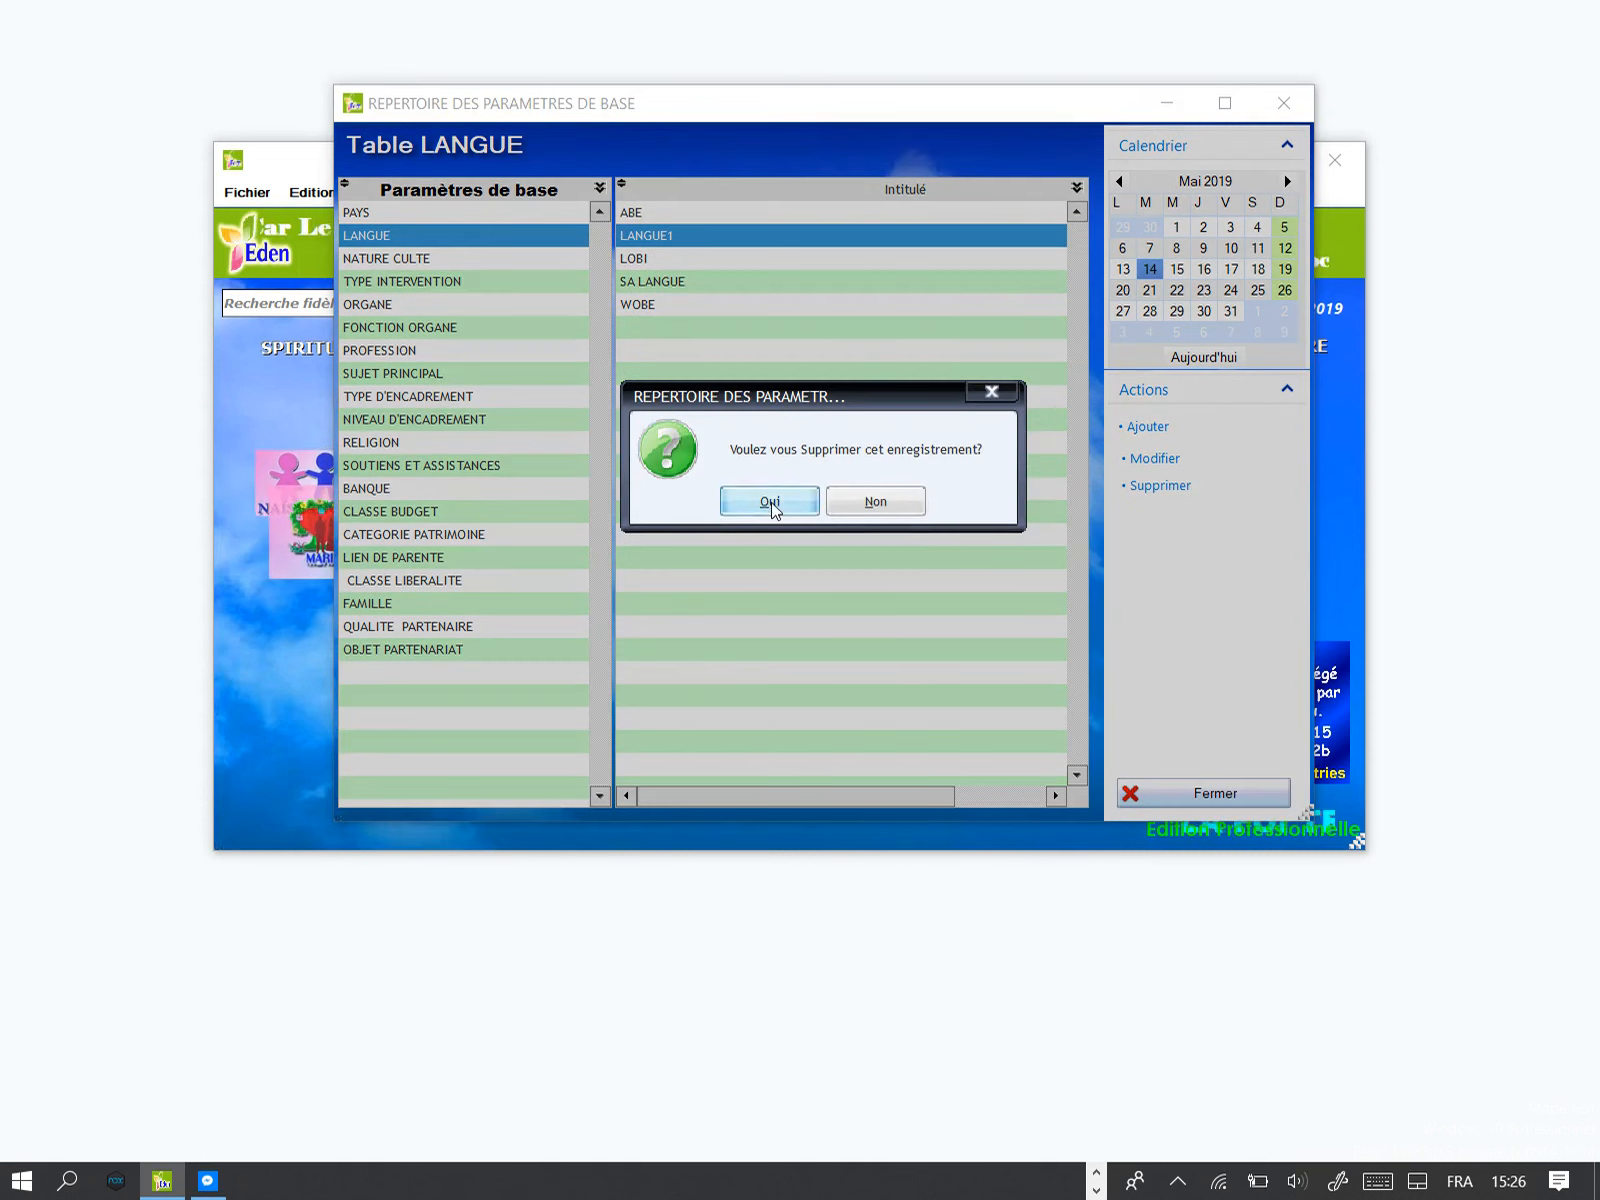
pyautogui.click(769, 502)
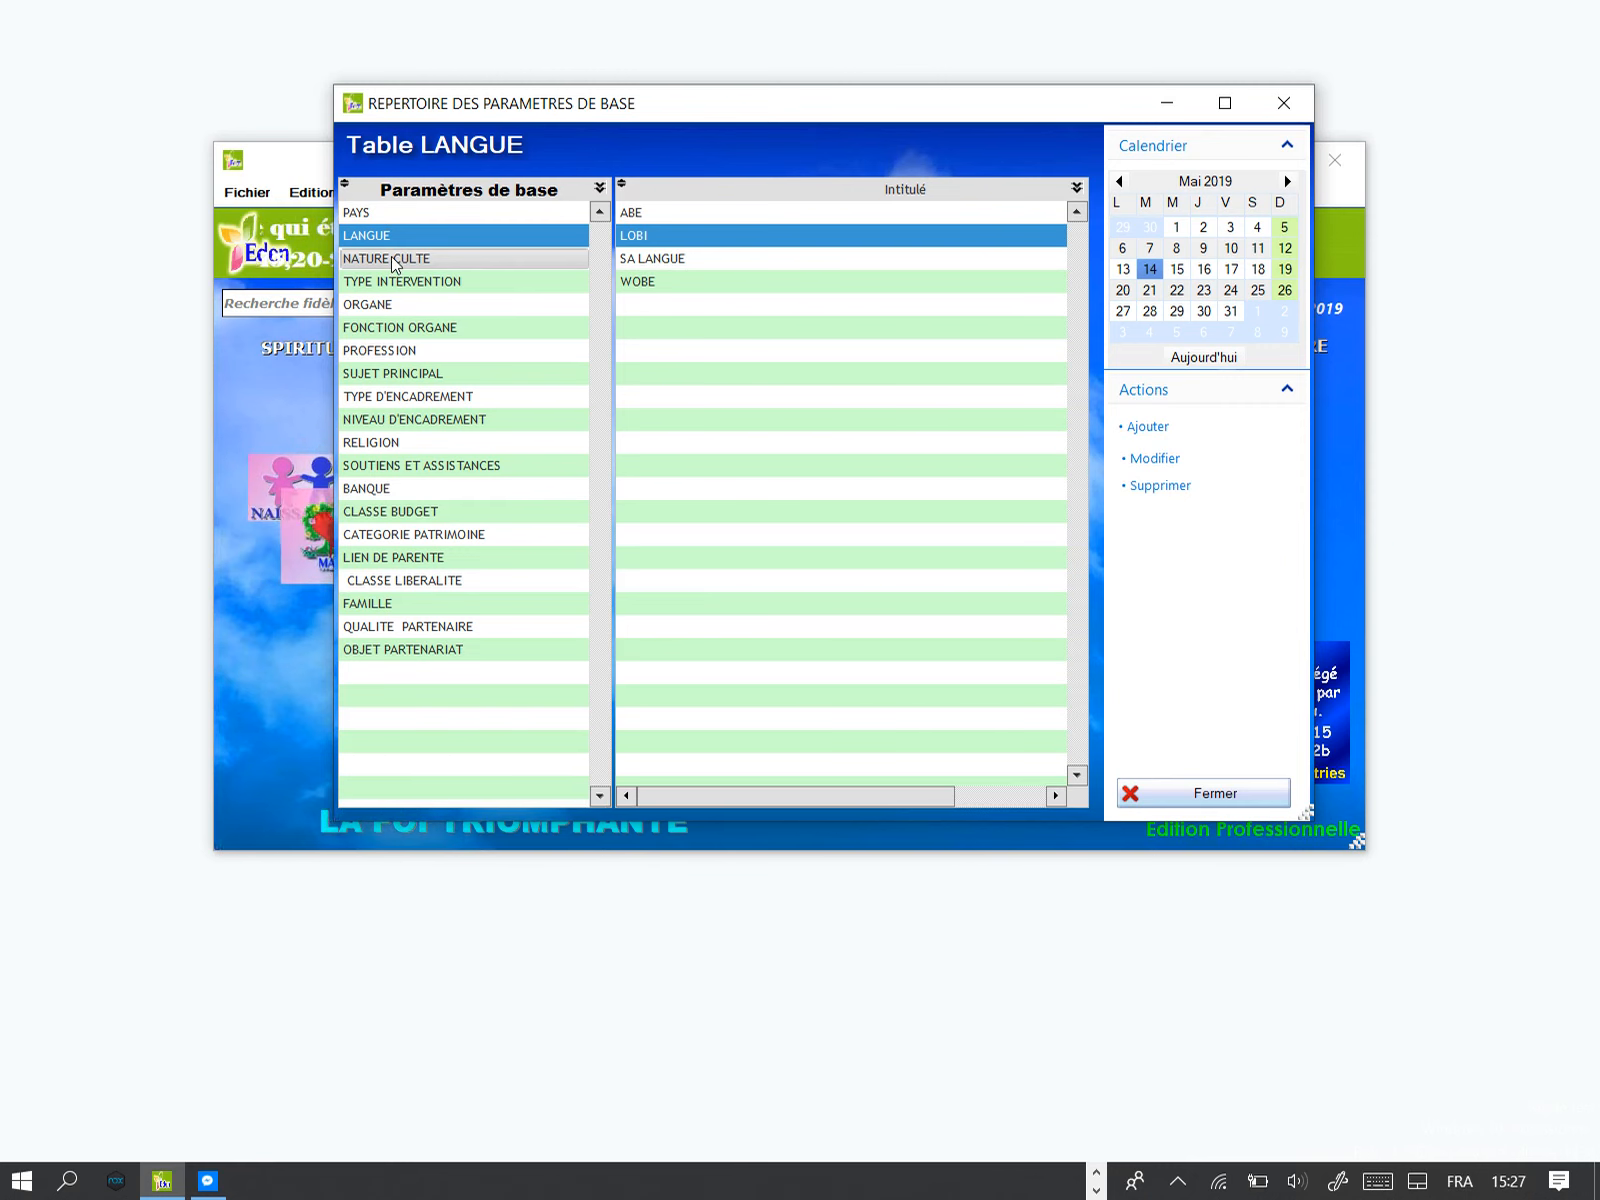
# Step: View the NATURE CULTE table and examine the predefined labels for a new TYPE INTERVENTION record, closing the form without saving
pyautogui.click(392, 259)
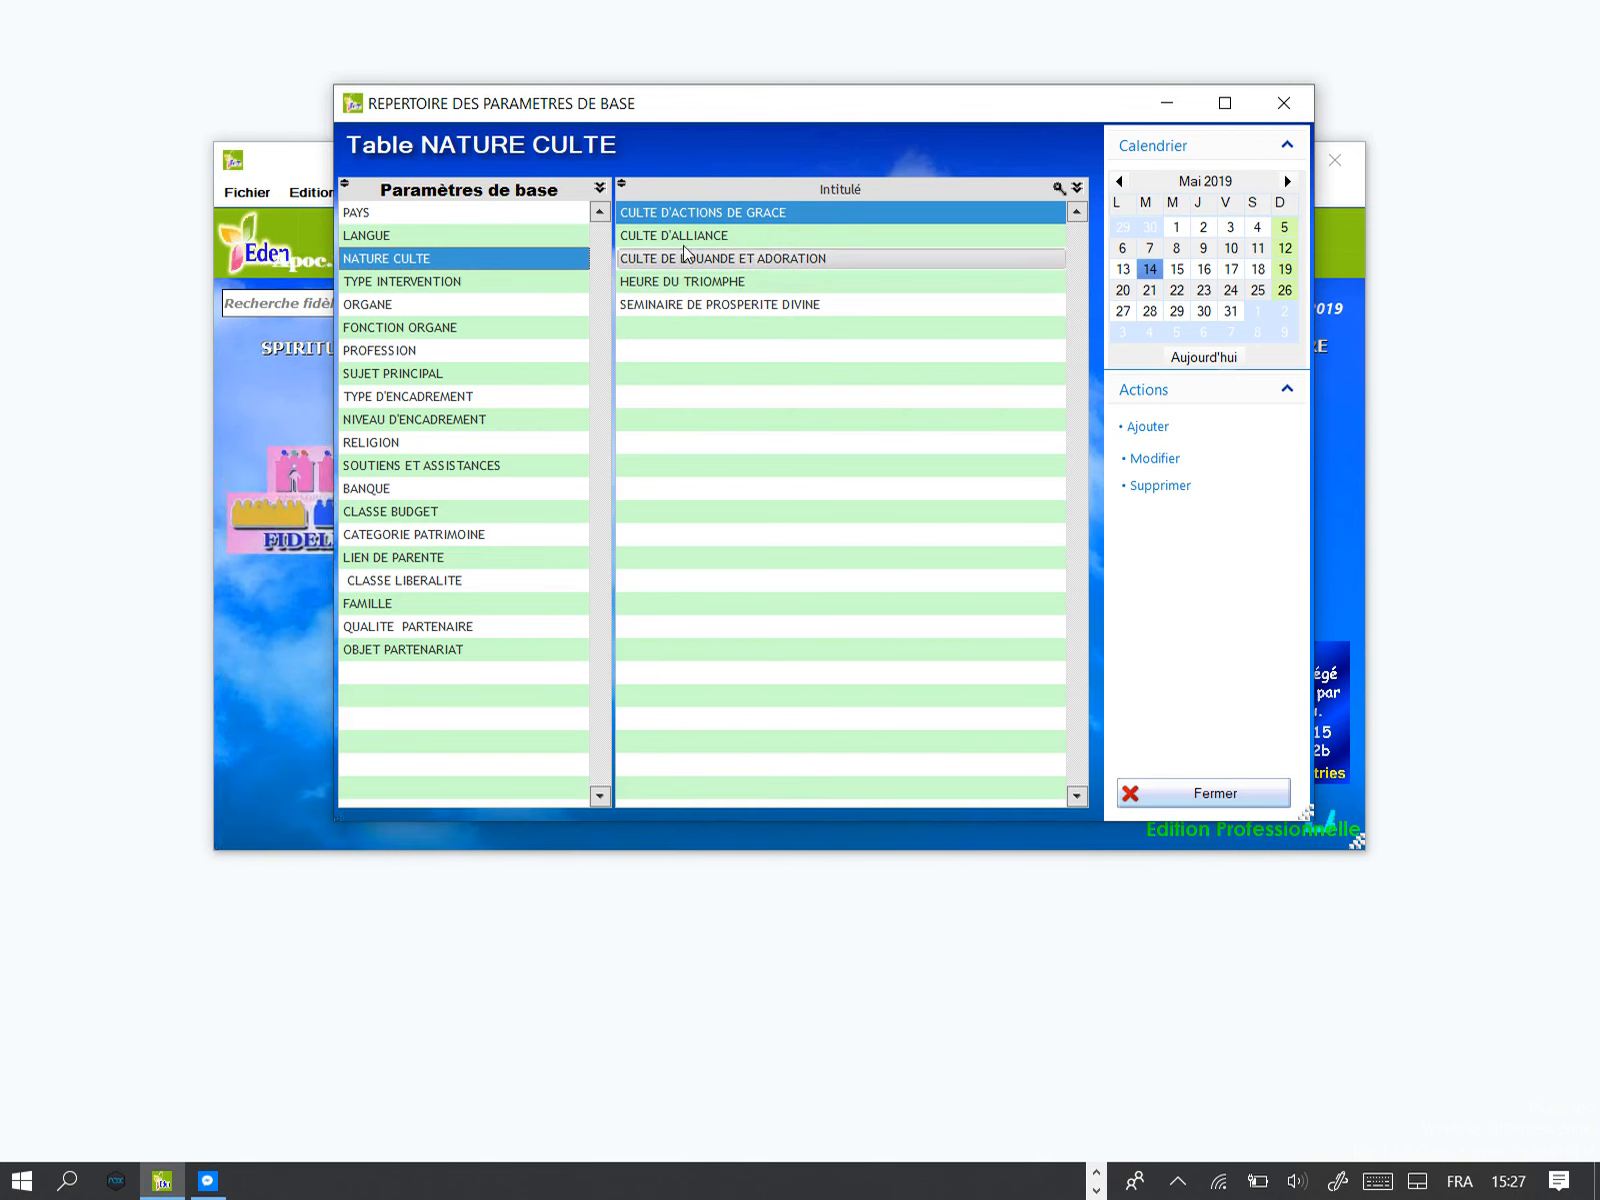
pyautogui.click(441, 283)
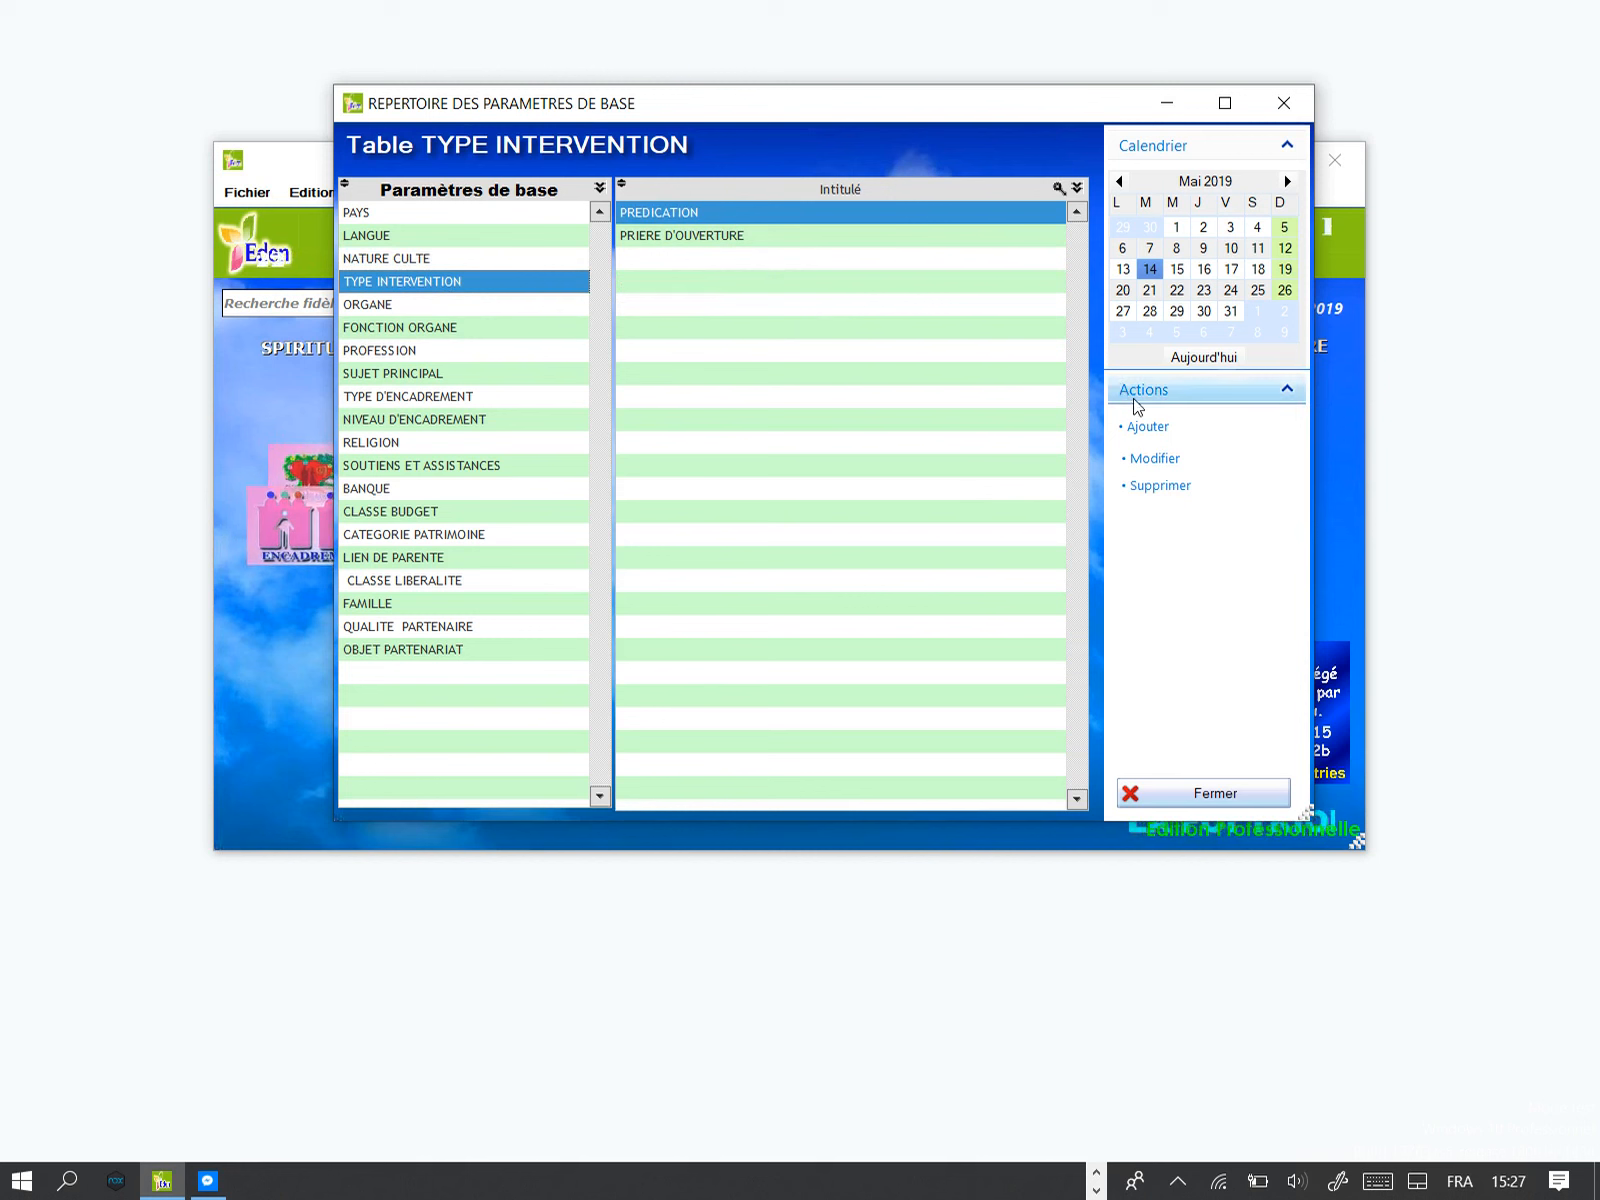
pyautogui.click(1146, 427)
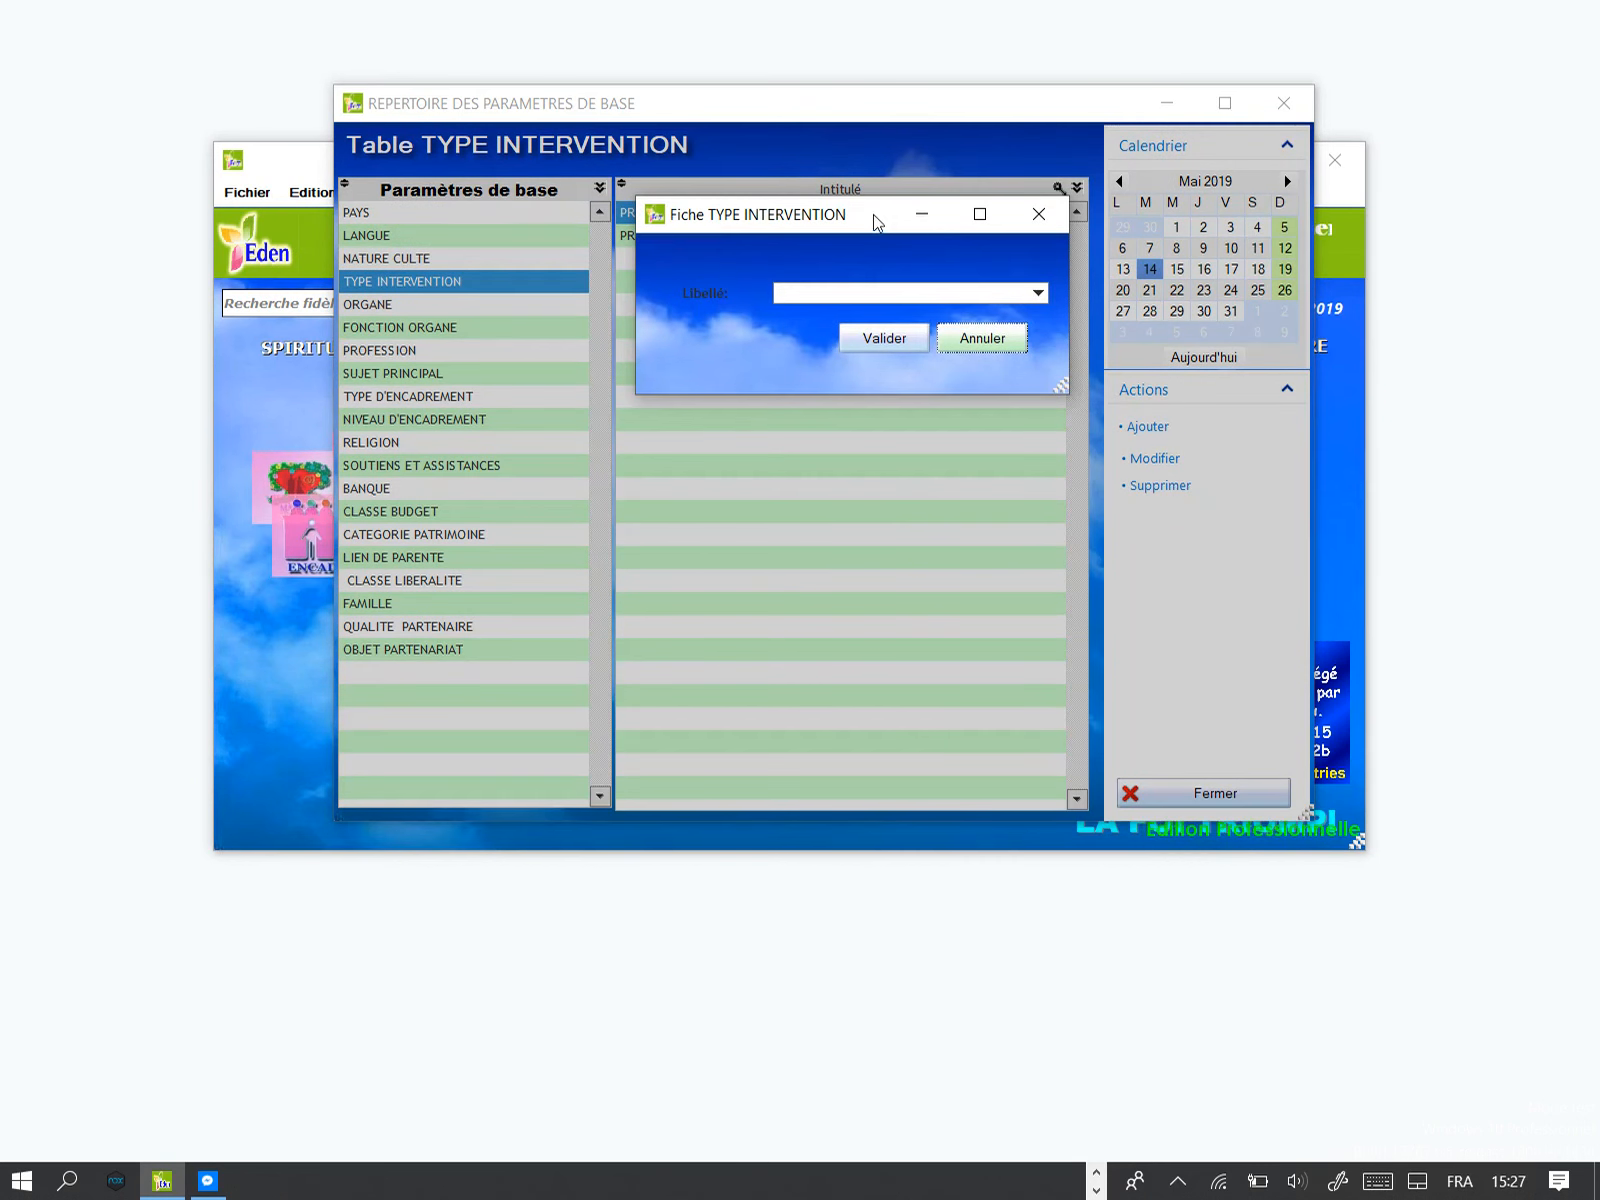
pyautogui.moveTo(893, 224); pyautogui.dragTo(866, 302)
pyautogui.click(1010, 373)
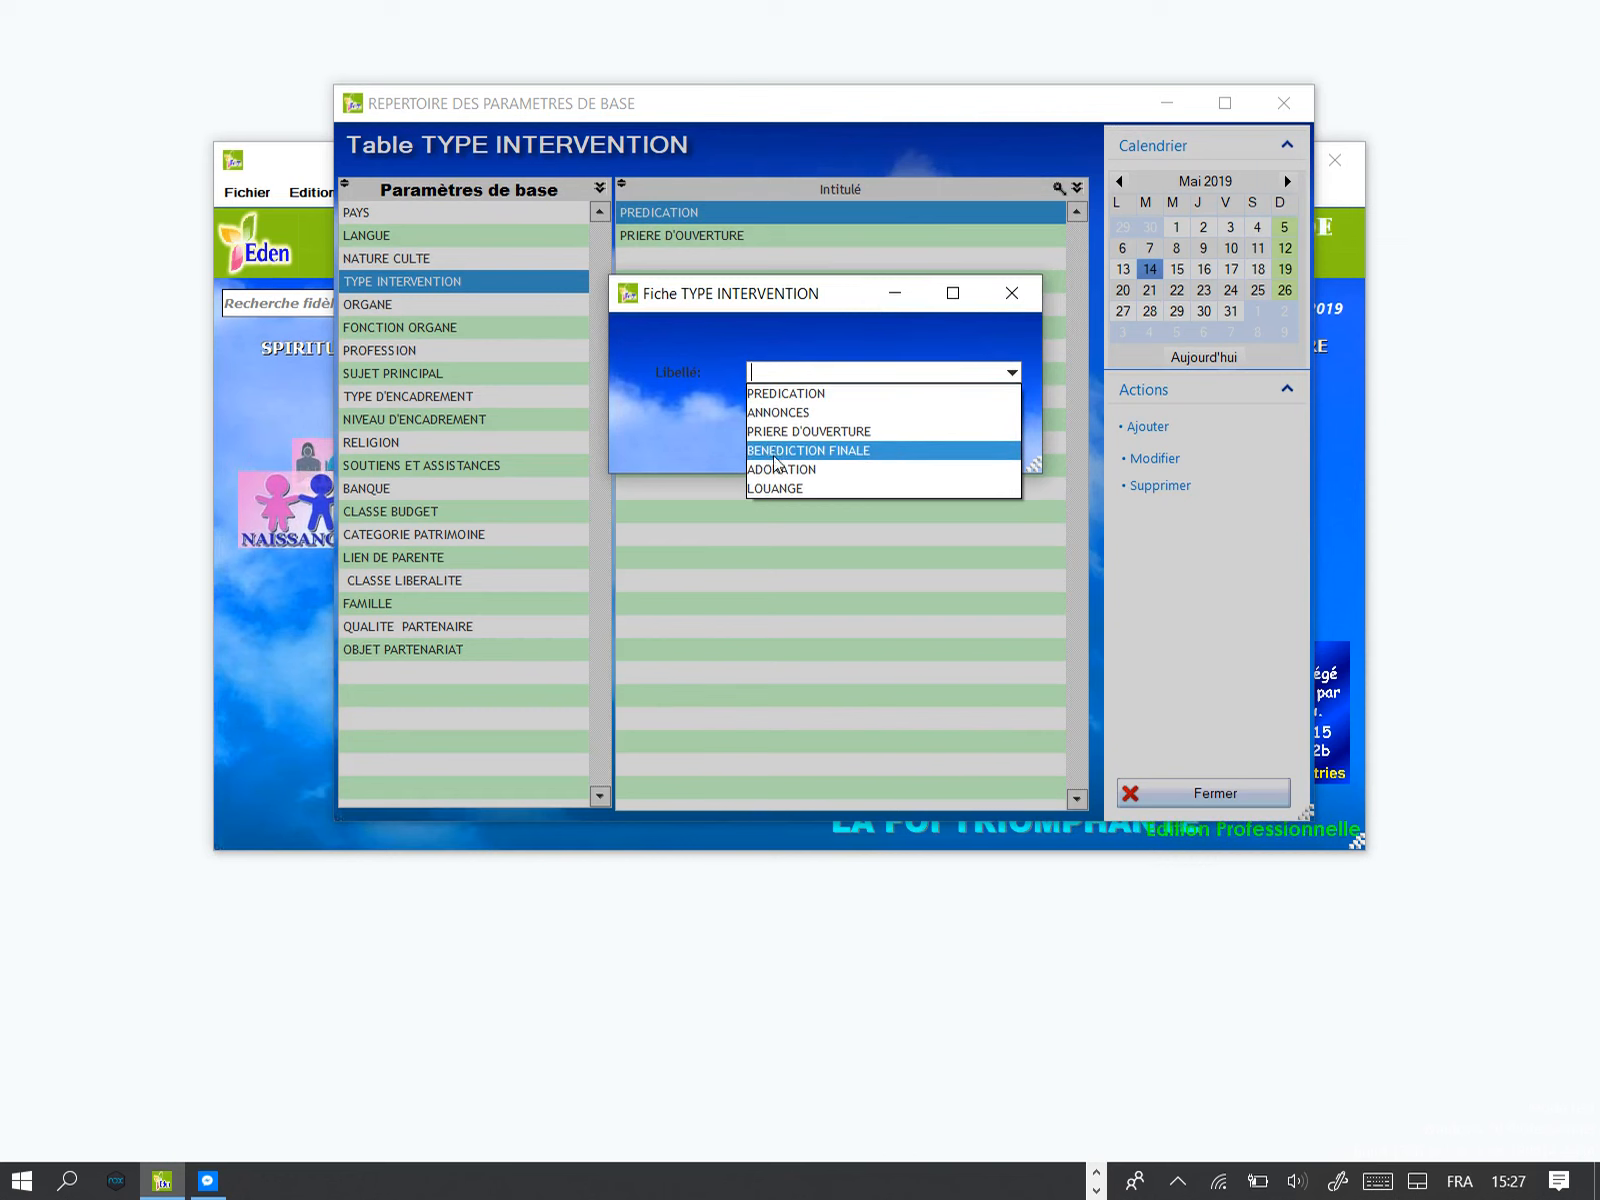
pyautogui.click(668, 426)
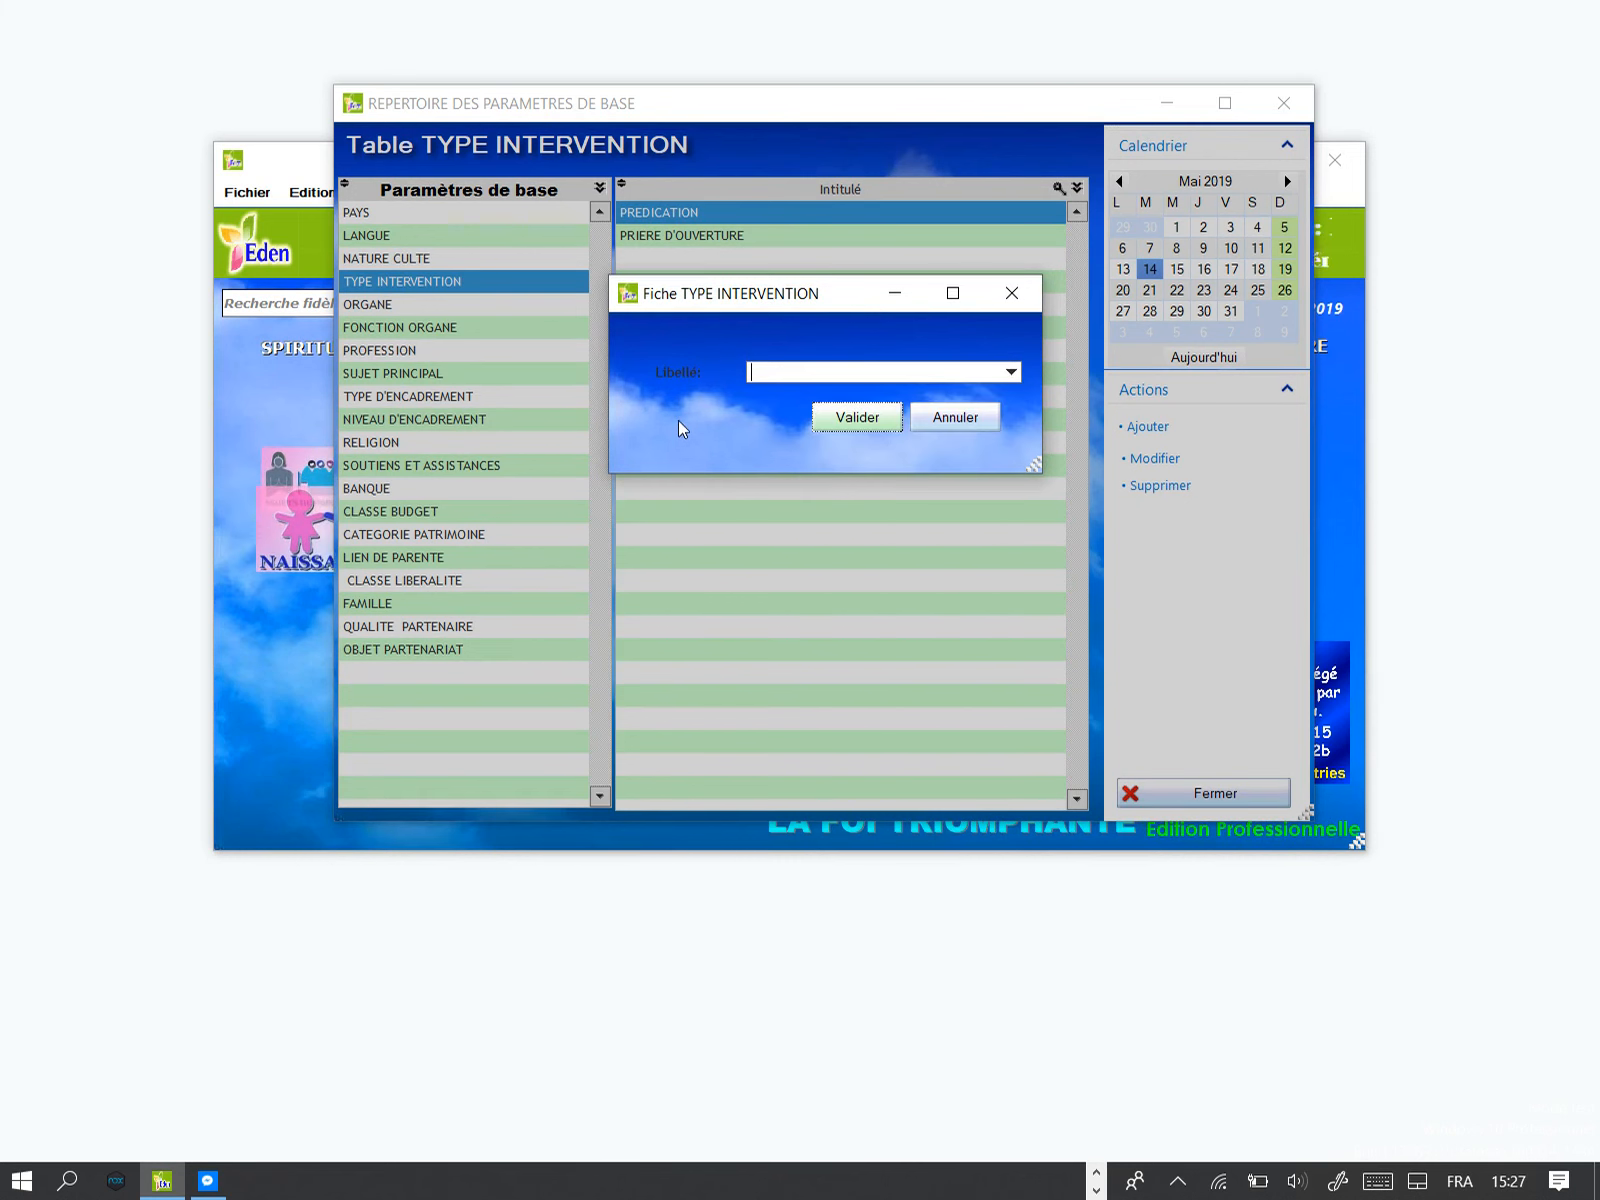
pyautogui.click(1011, 372)
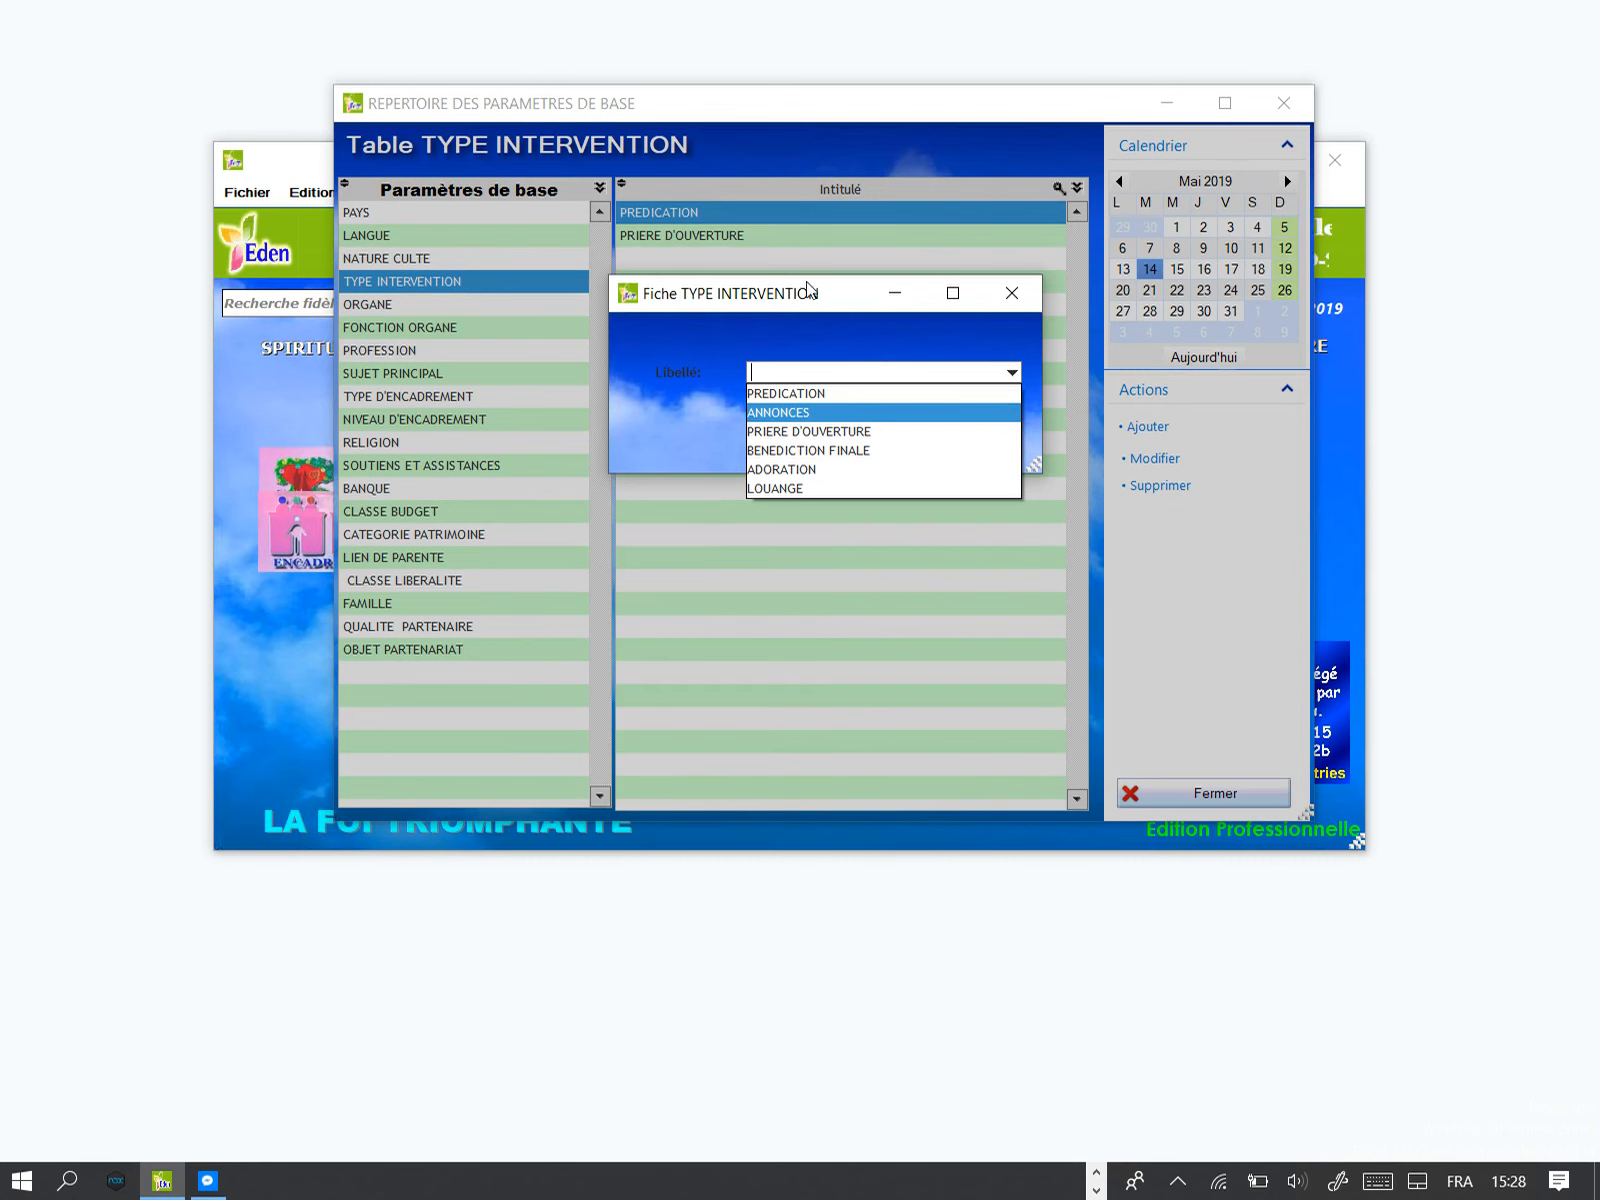
pyautogui.click(697, 293)
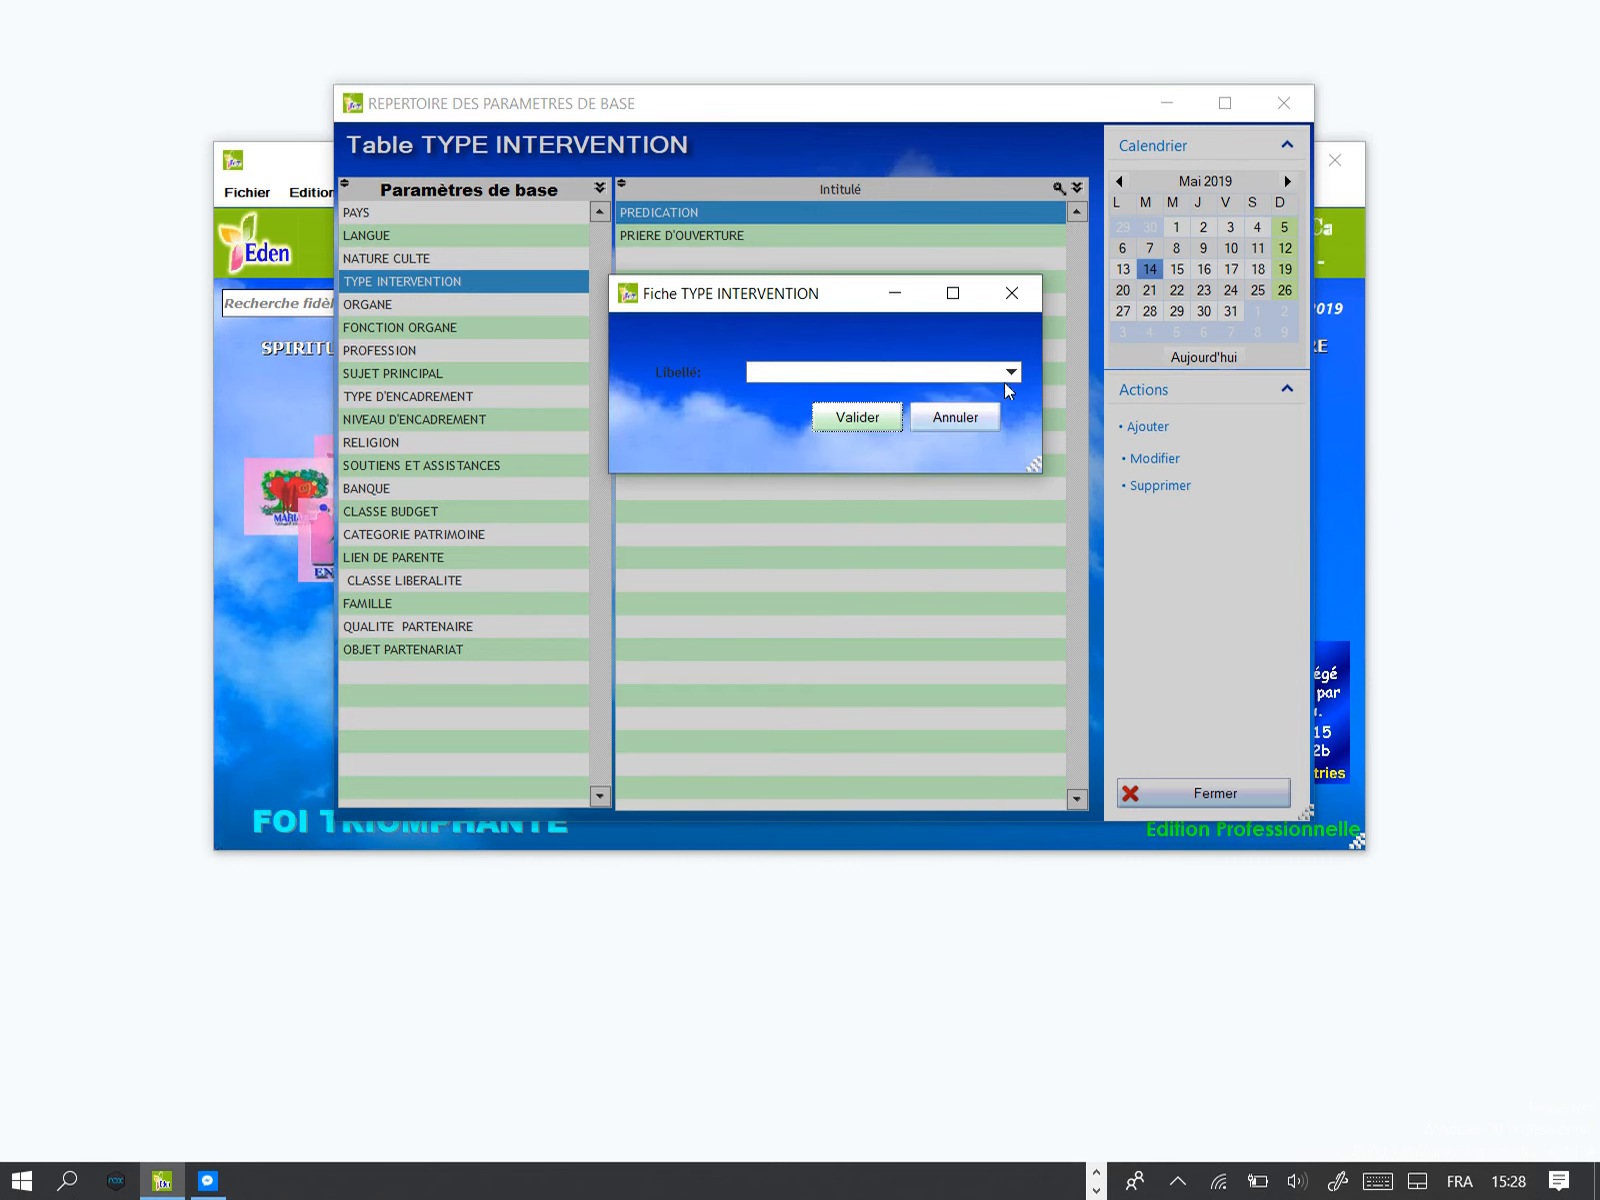
pyautogui.click(977, 419)
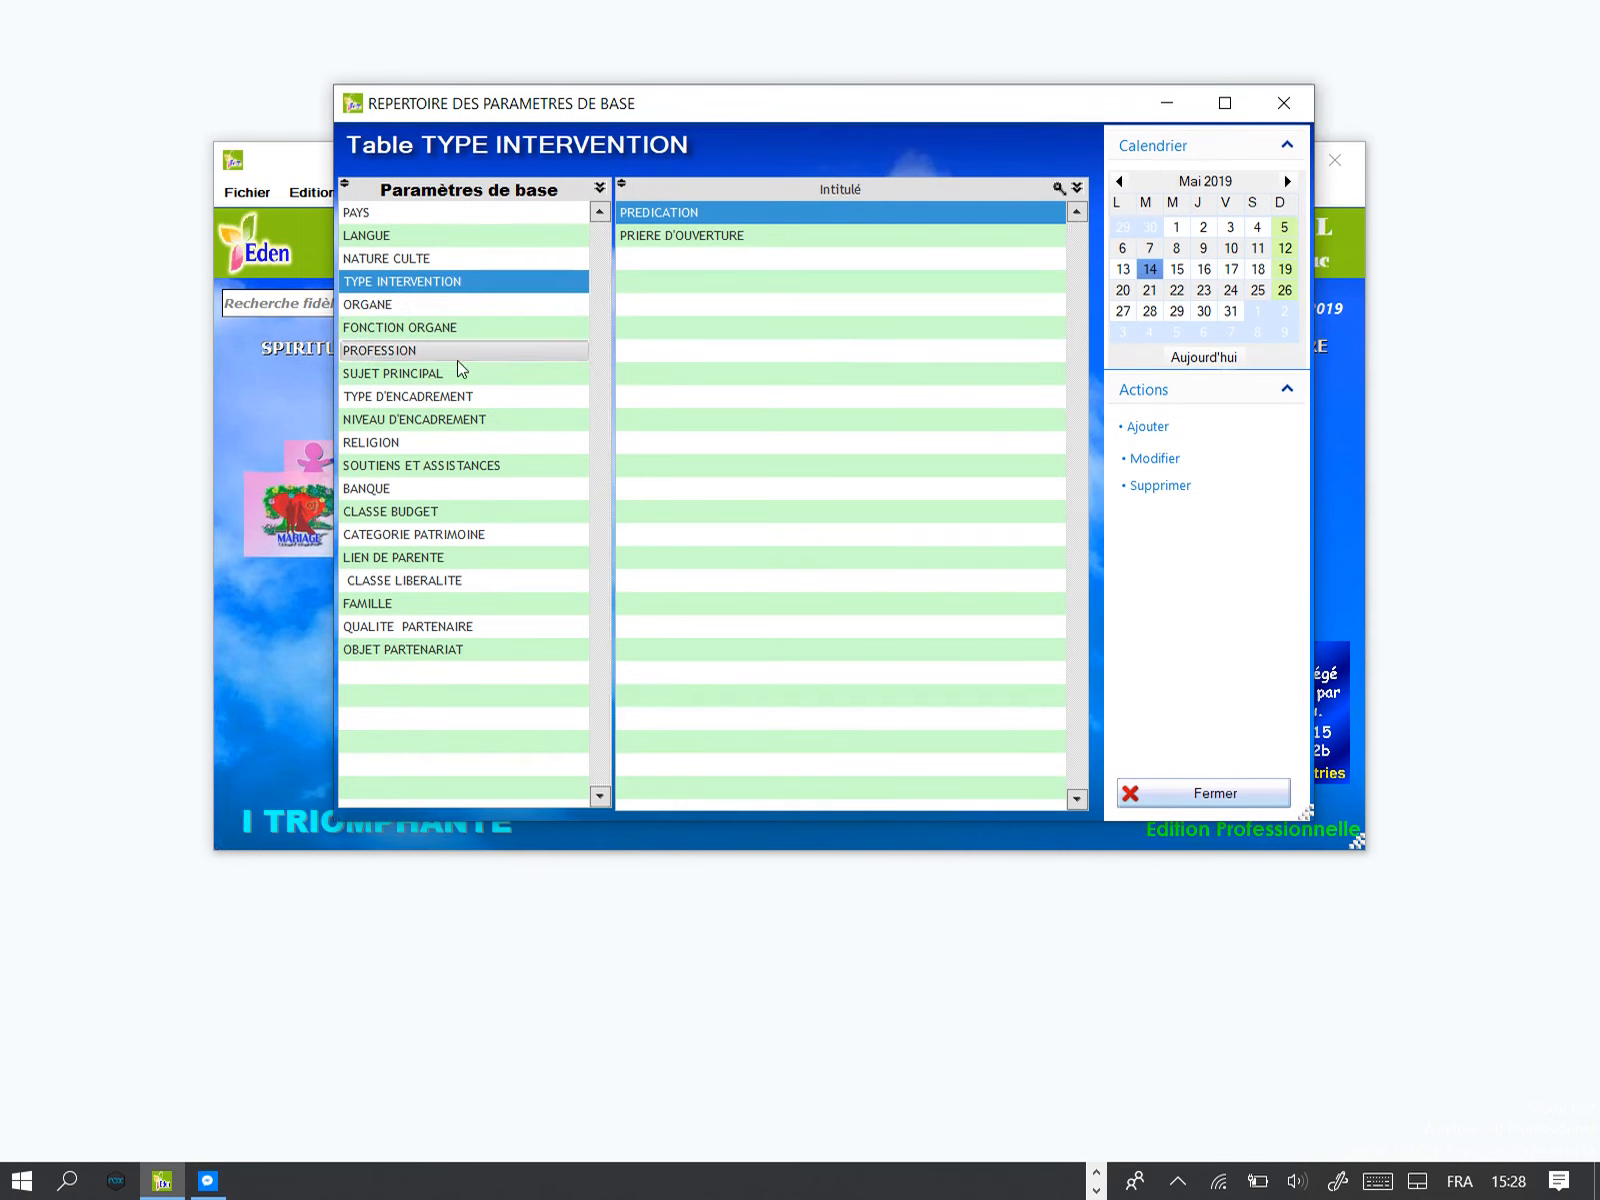
# Step: Examine the Libellé, Responsable and Pasteur Berger choices for a new ORGANE record, and cancel the form
pyautogui.click(398, 306)
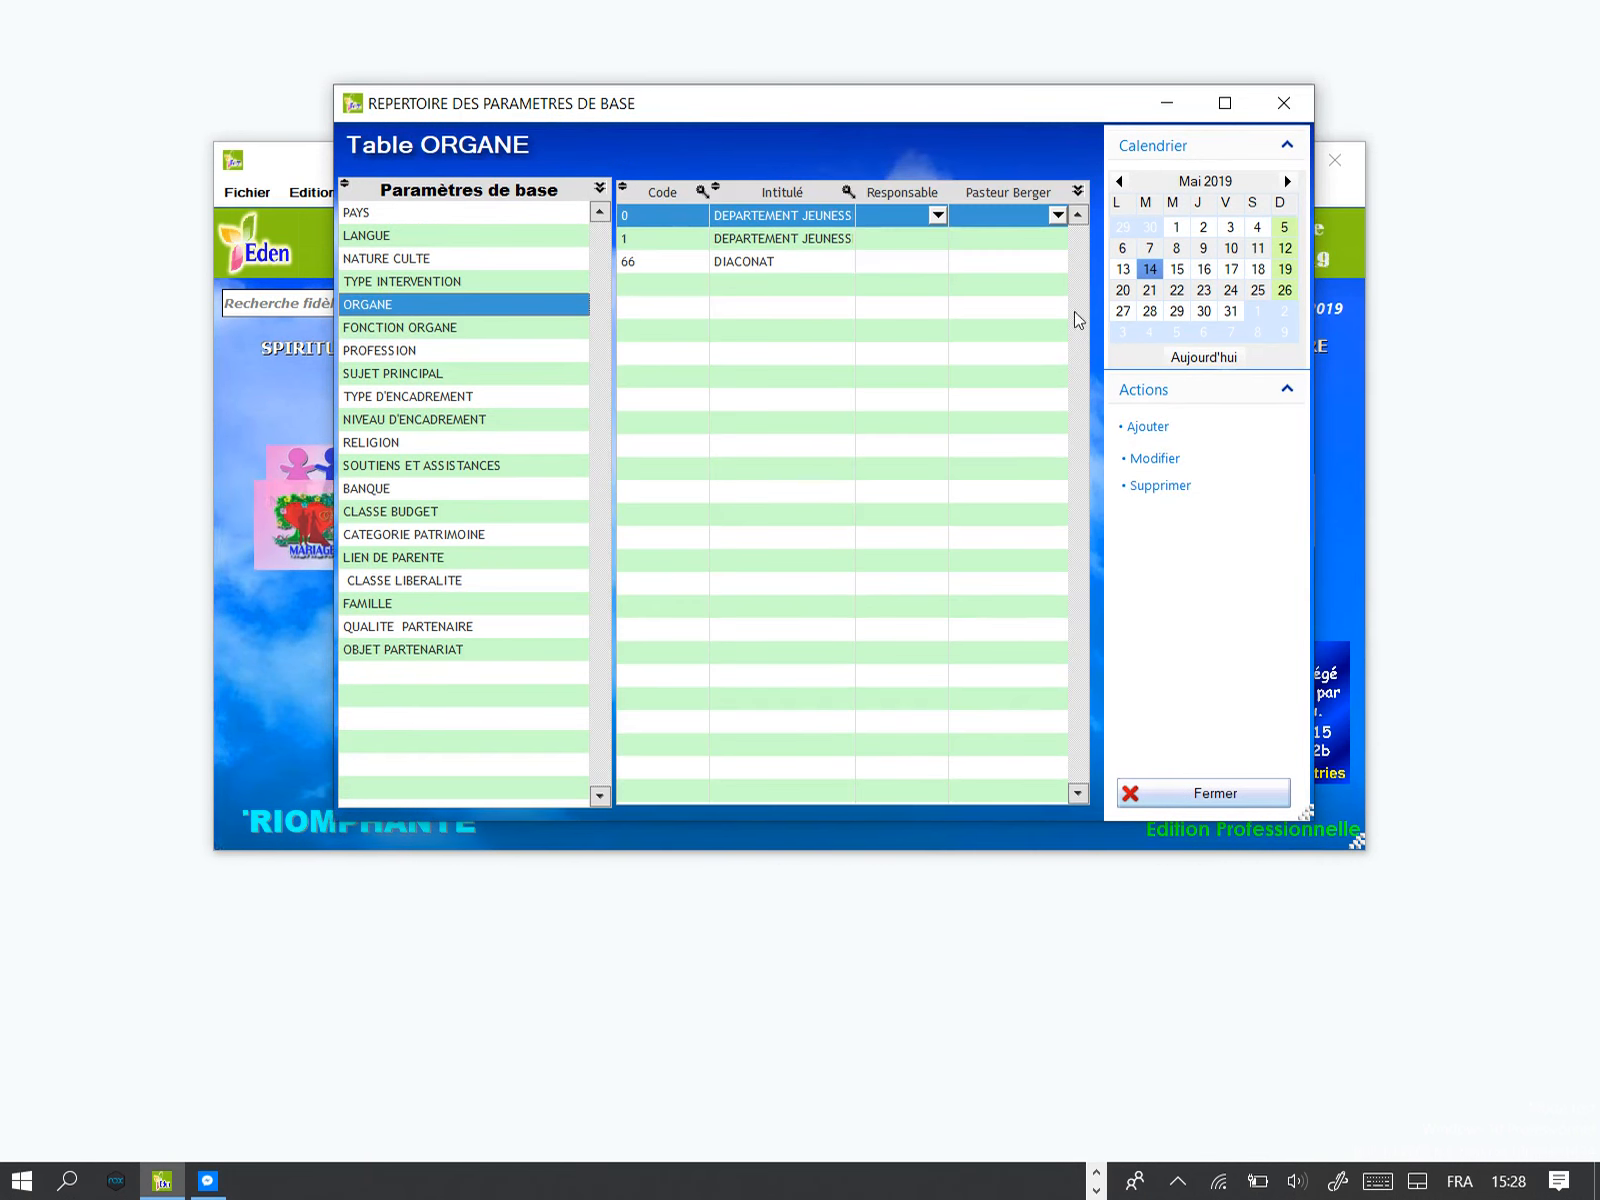
pyautogui.click(1145, 427)
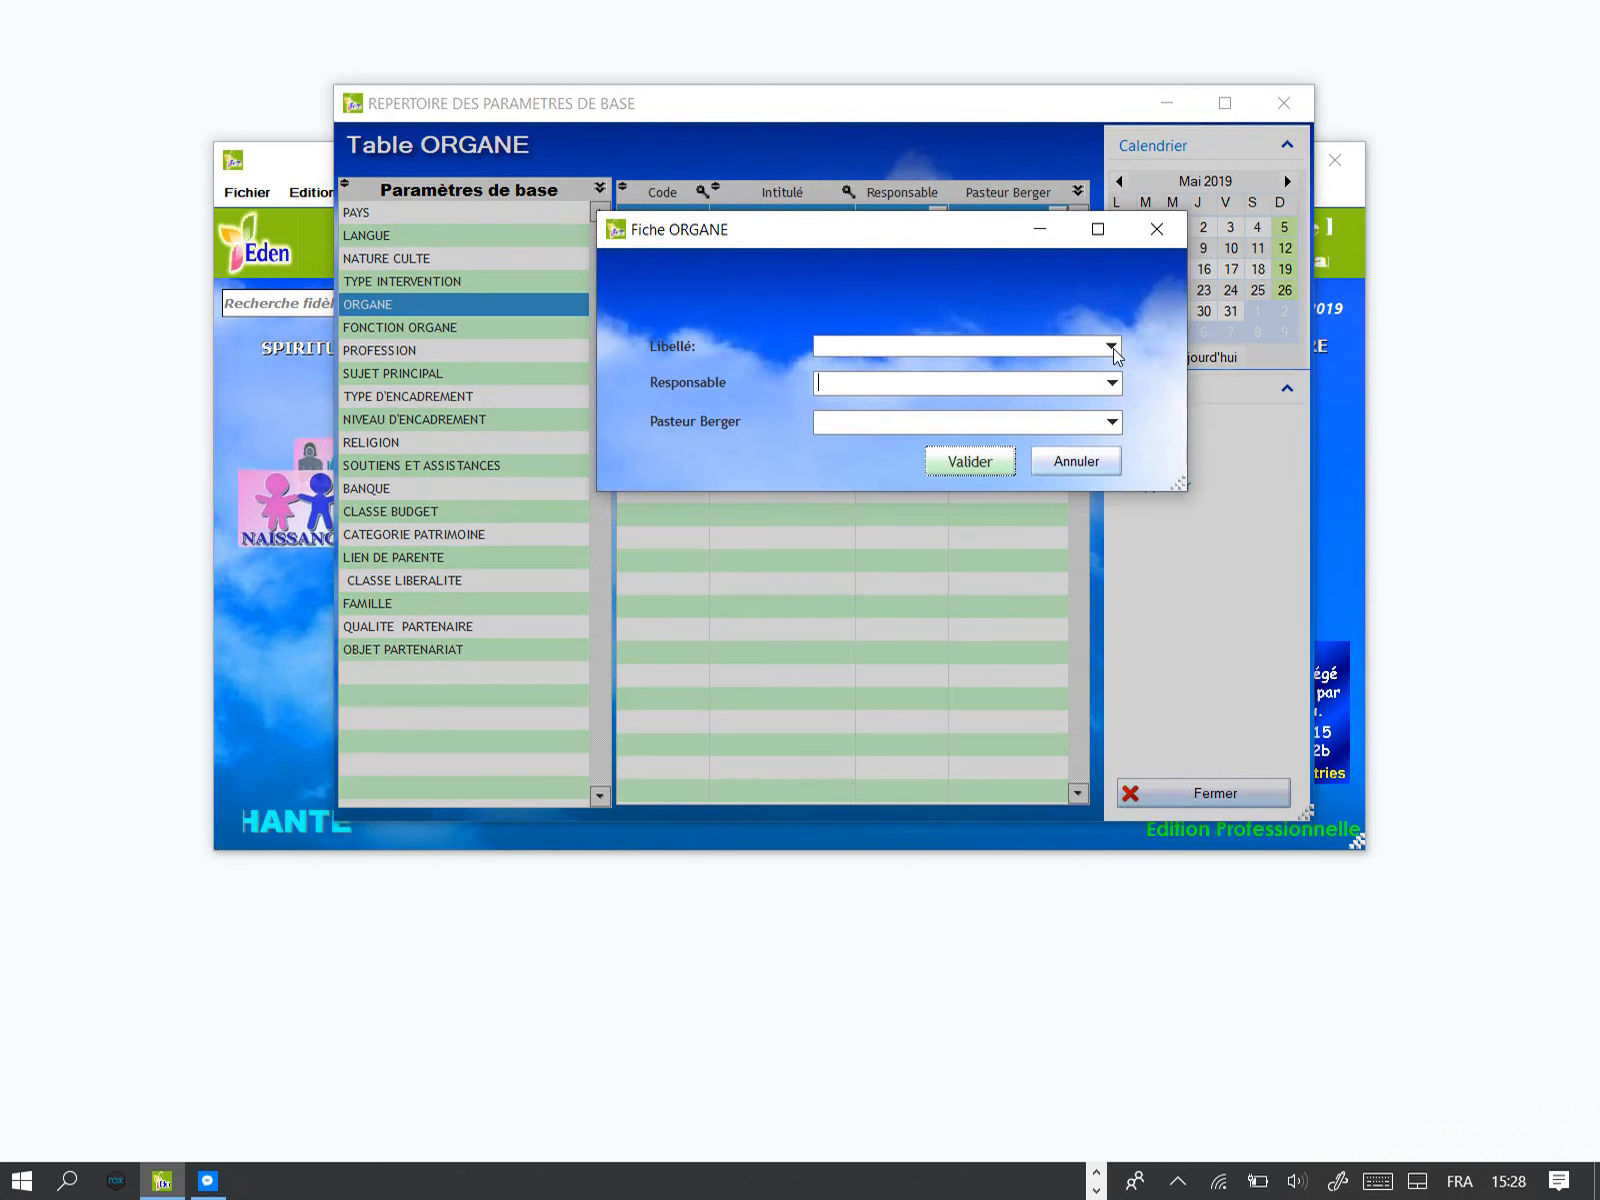
pyautogui.click(1112, 347)
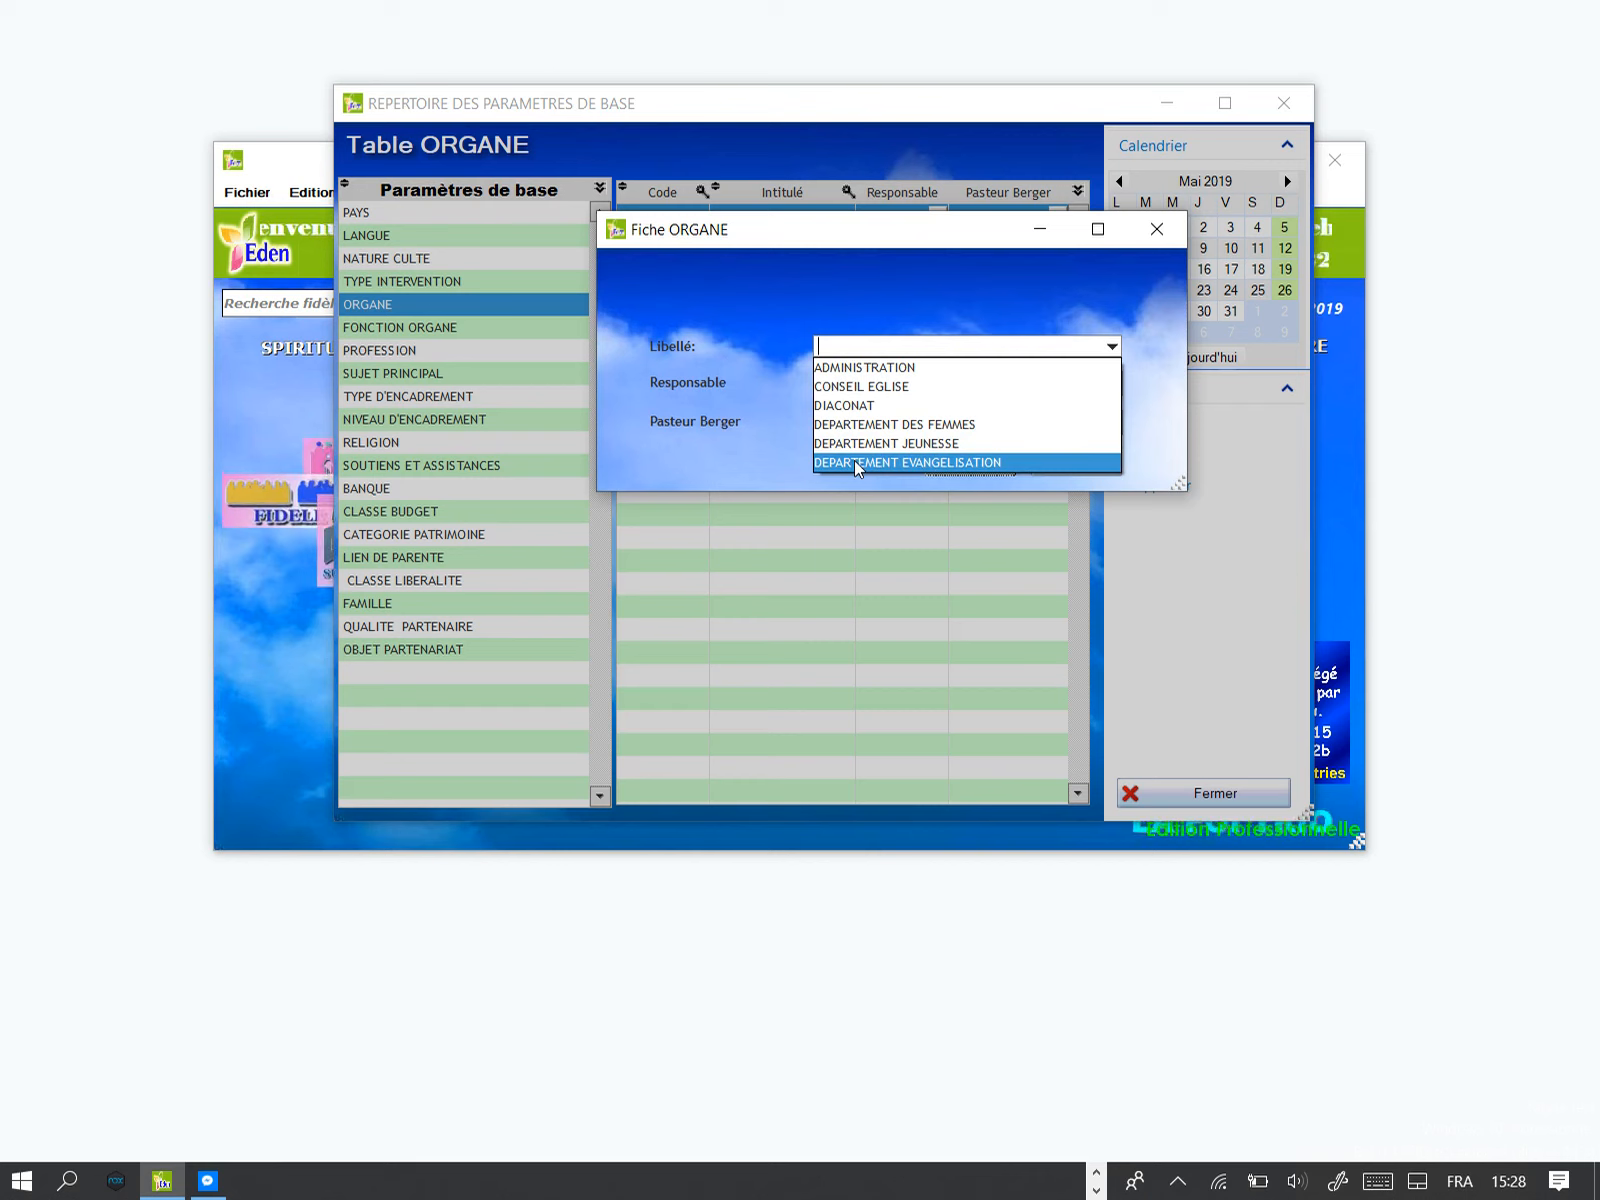
pyautogui.click(769, 283)
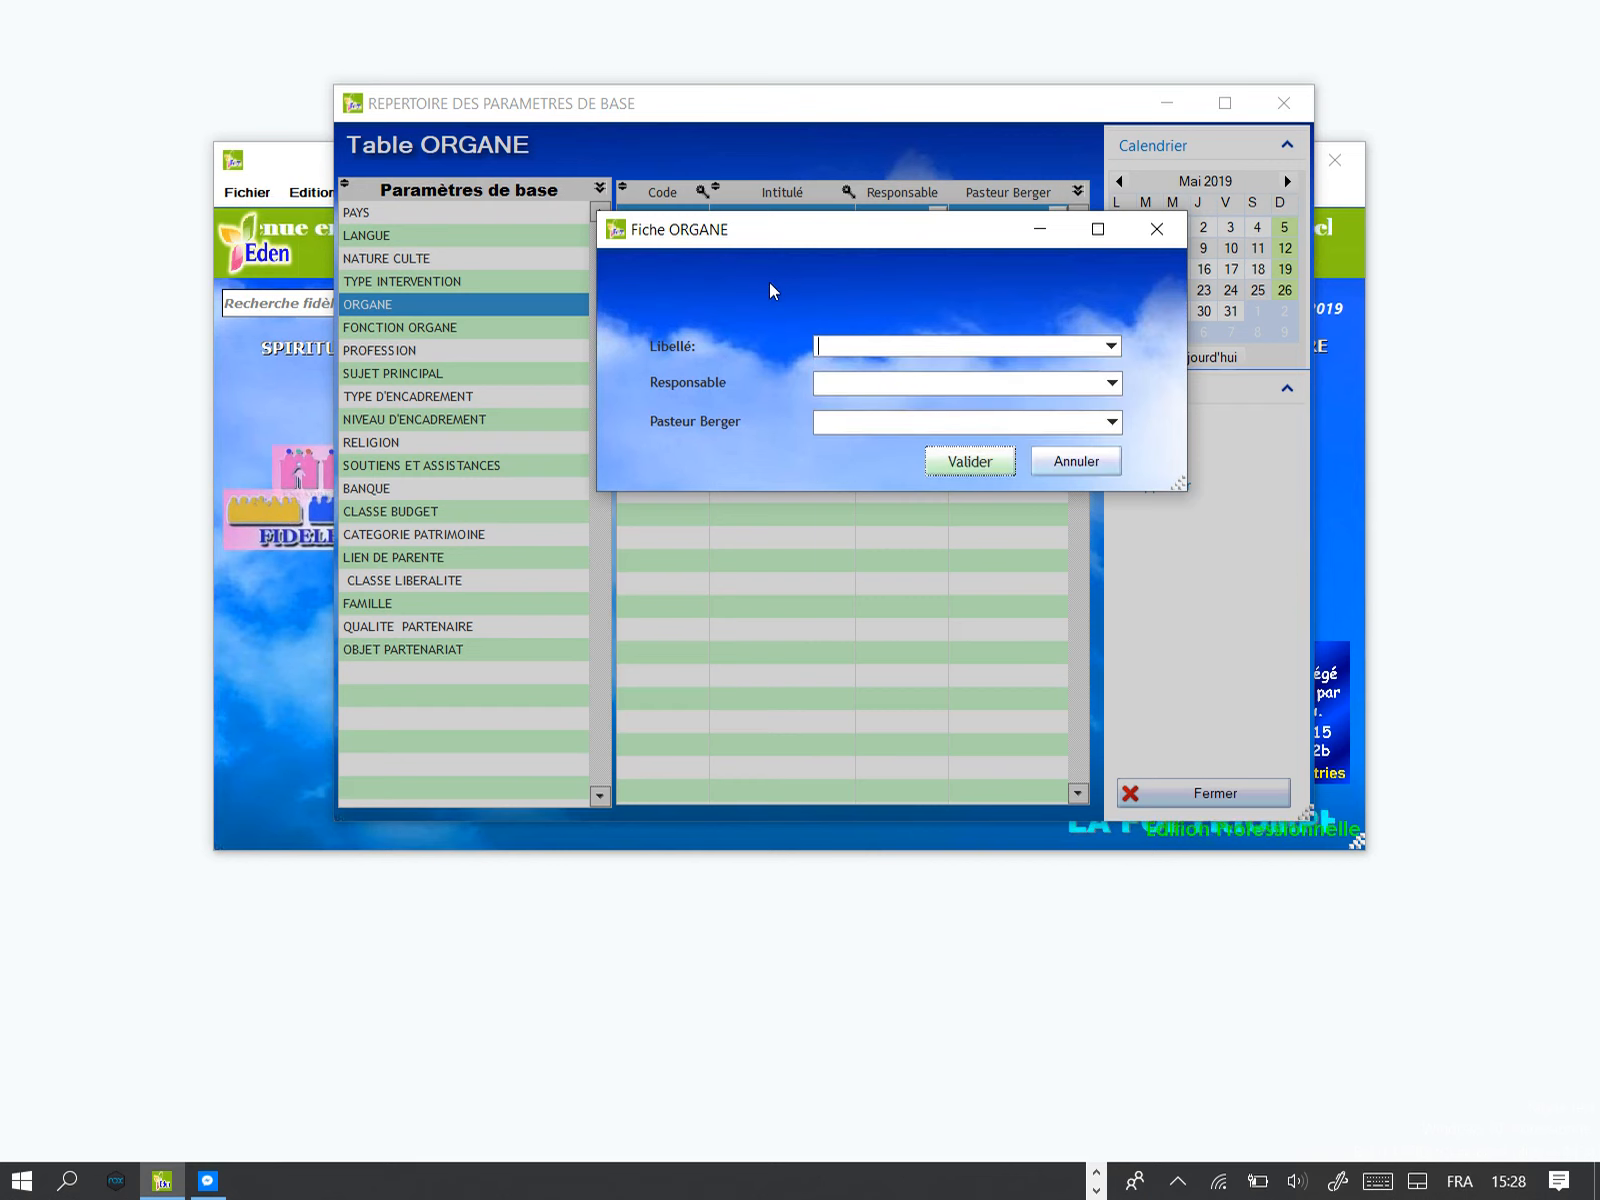
pyautogui.click(1111, 385)
pyautogui.click(734, 422)
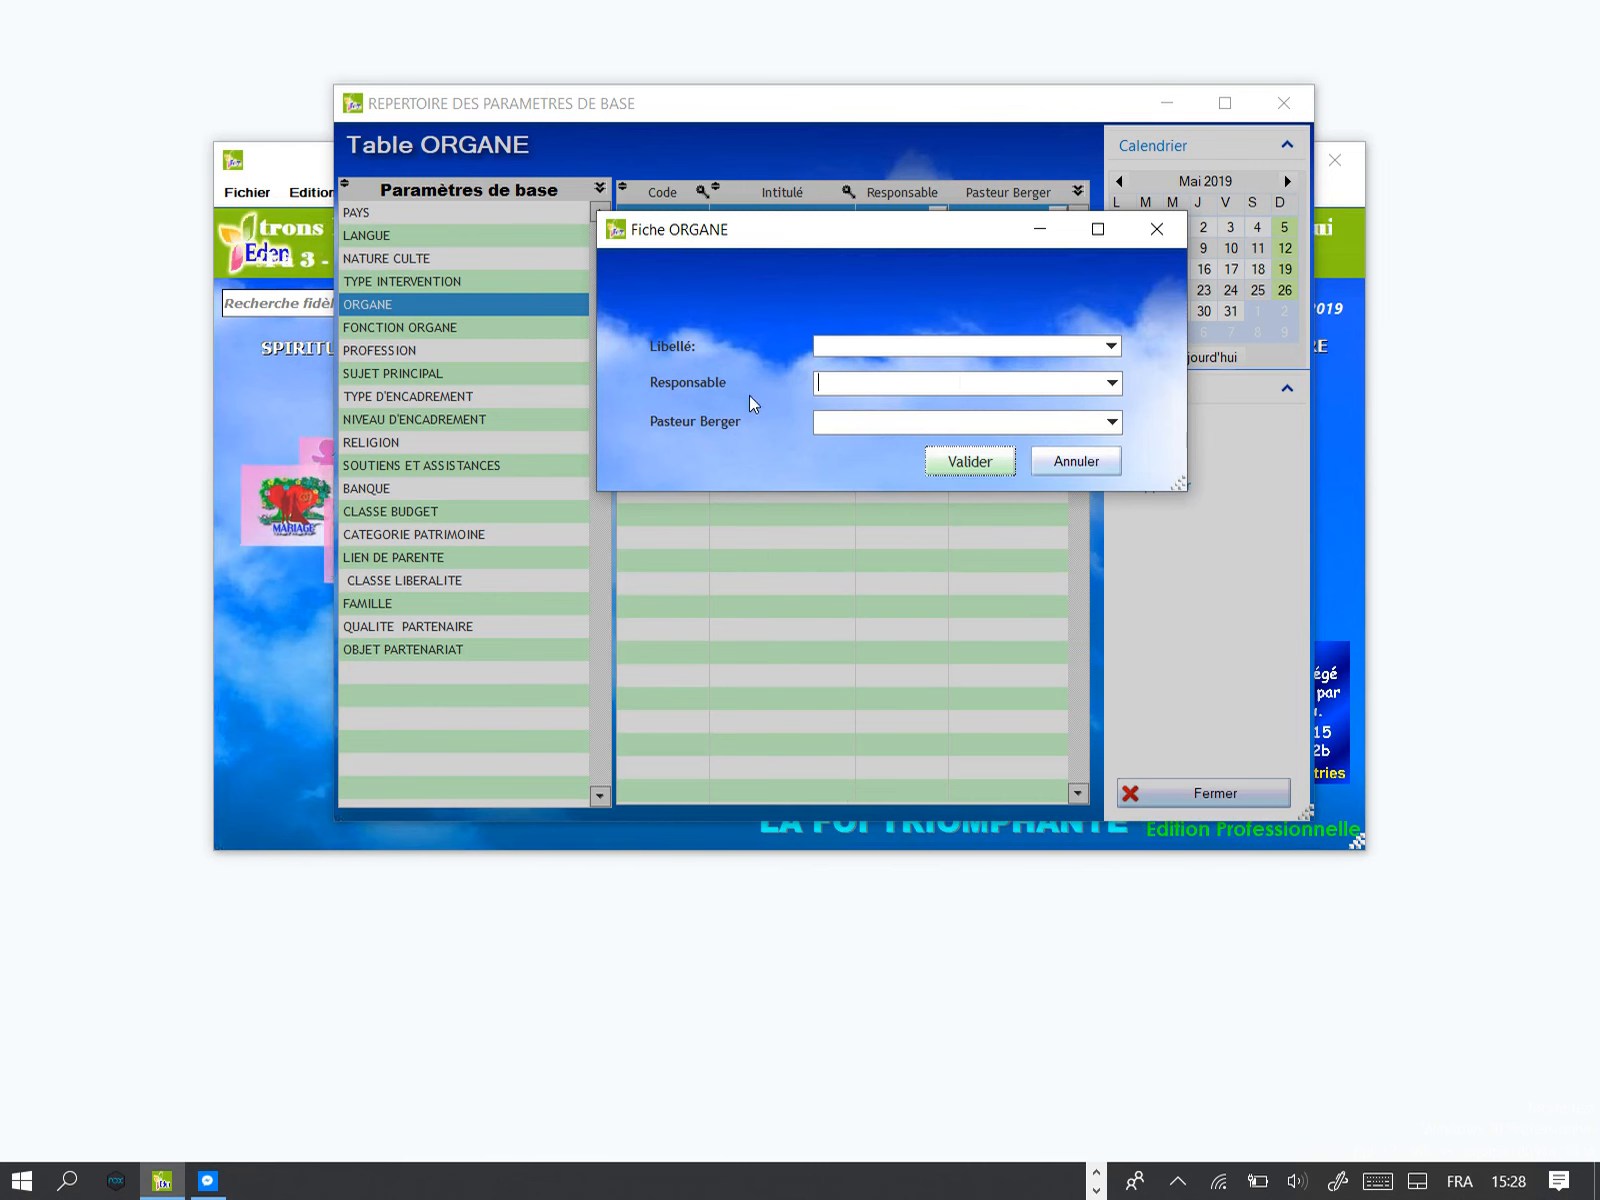
pyautogui.click(1111, 422)
pyautogui.click(710, 456)
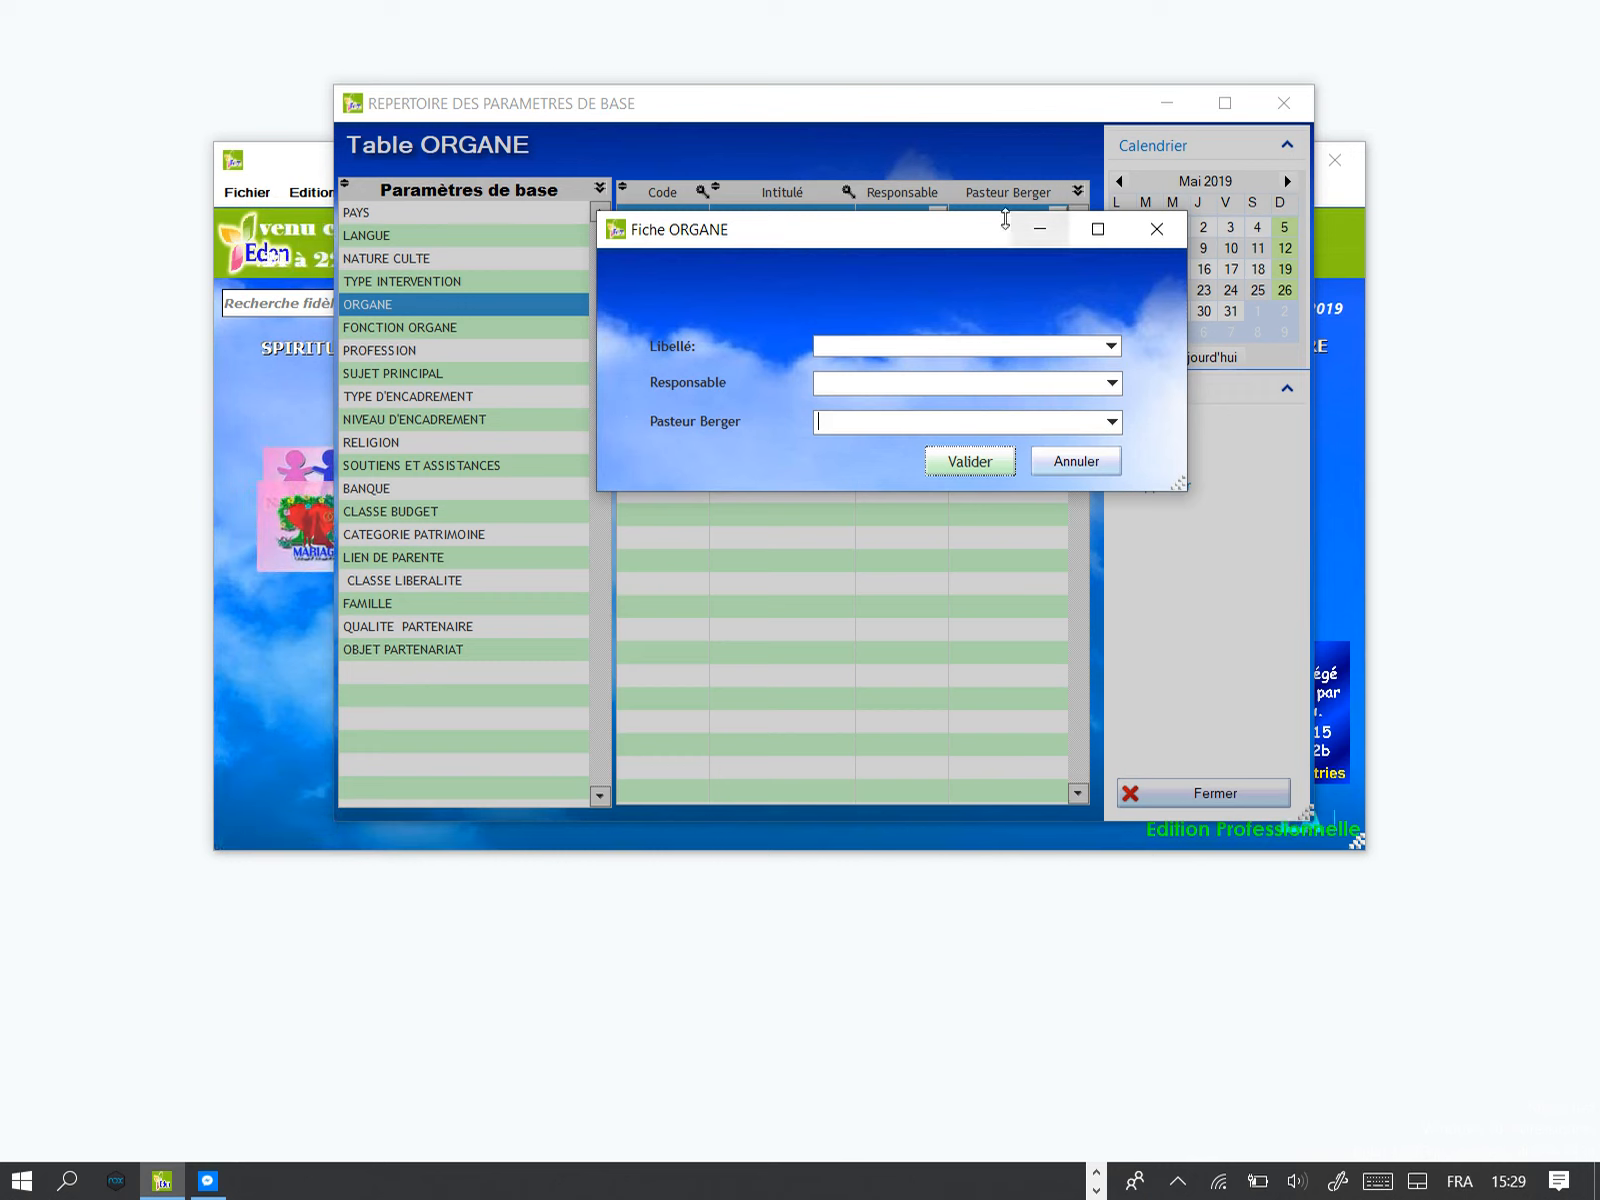
pyautogui.click(1084, 462)
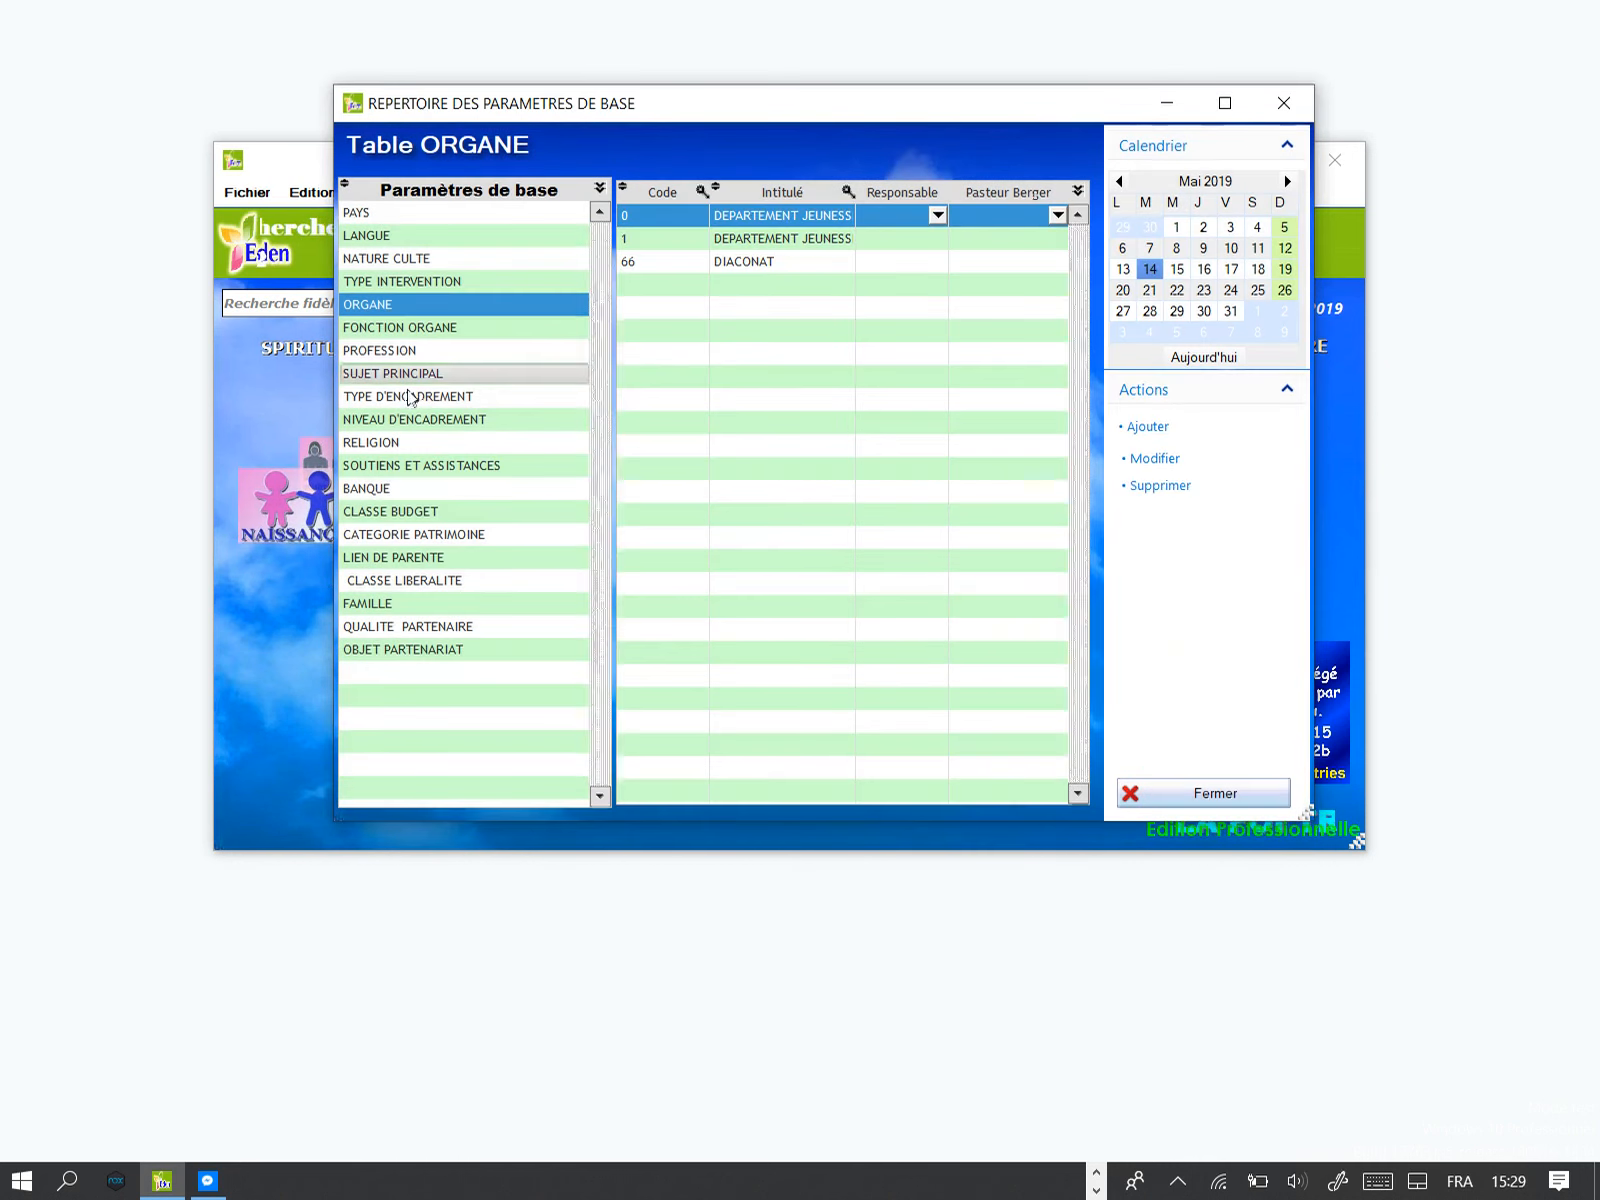
# Step: Examine the predefined labels for a new FONCTION ORGANE record and close the form without saving
pyautogui.click(416, 330)
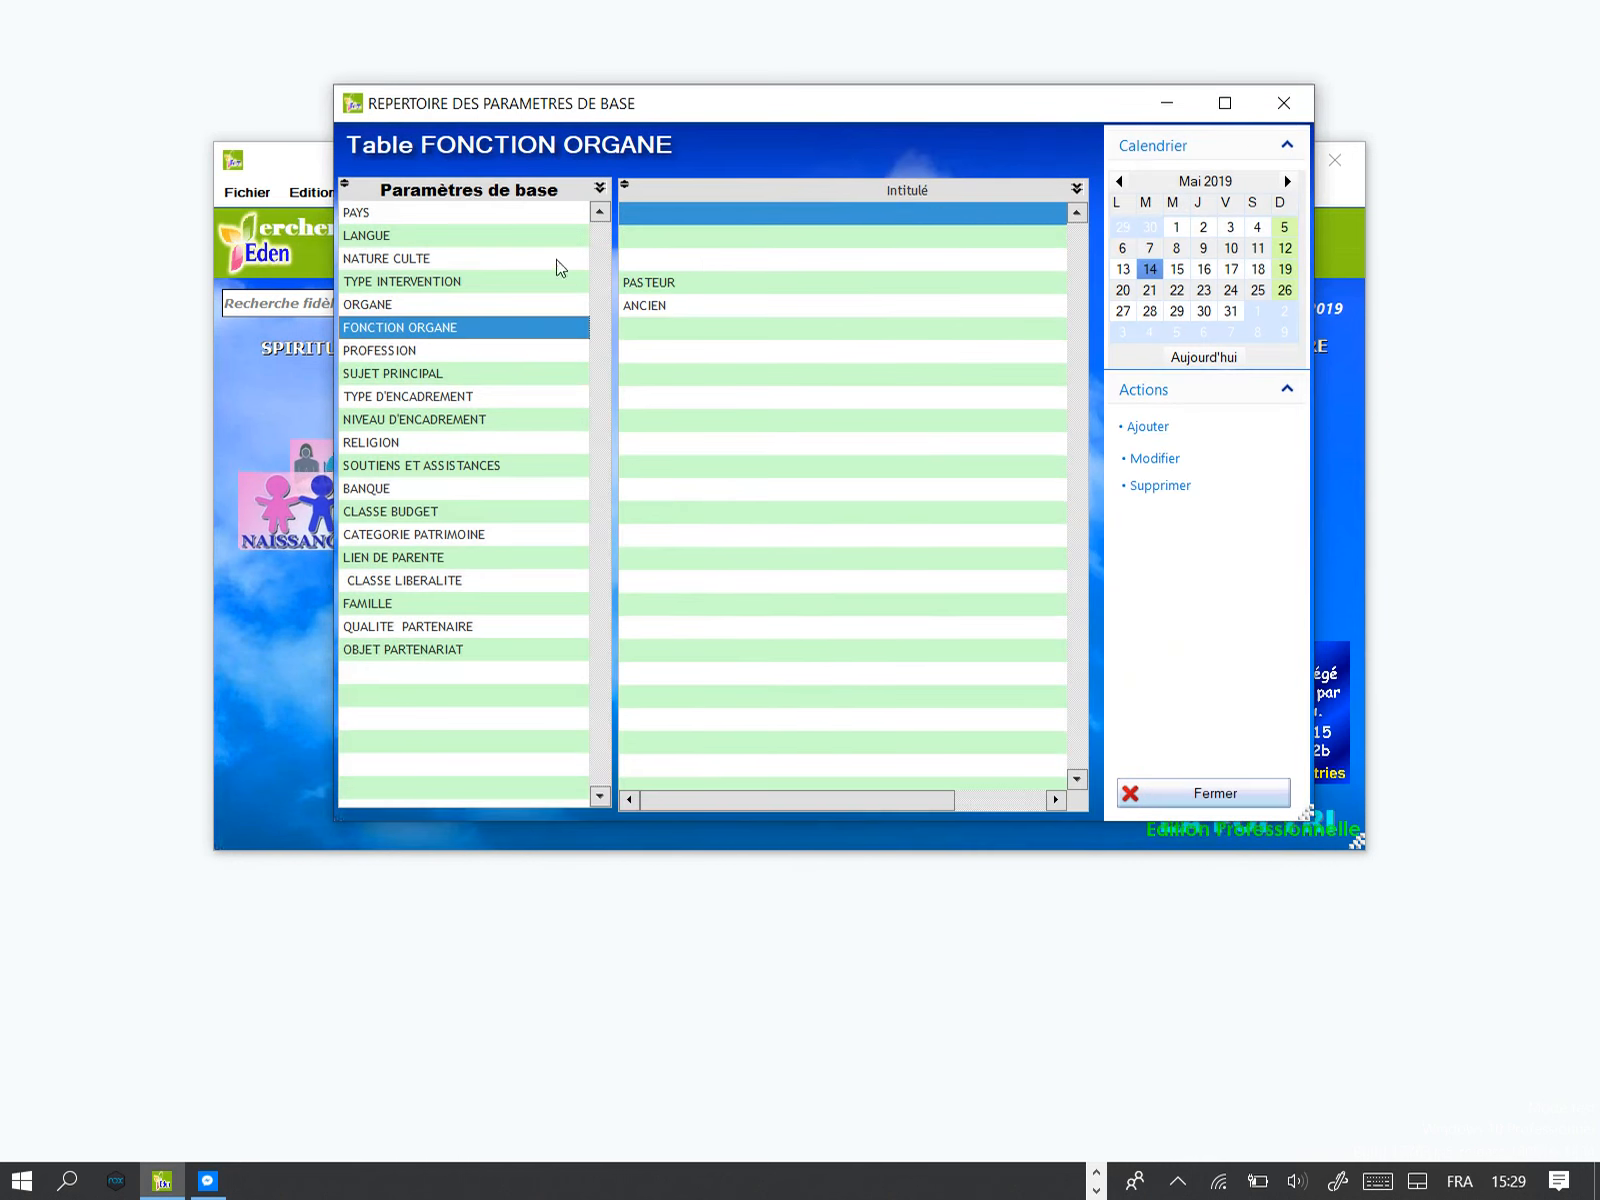
pyautogui.click(1165, 436)
pyautogui.moveTo(832, 372); pyautogui.dragTo(853, 200)
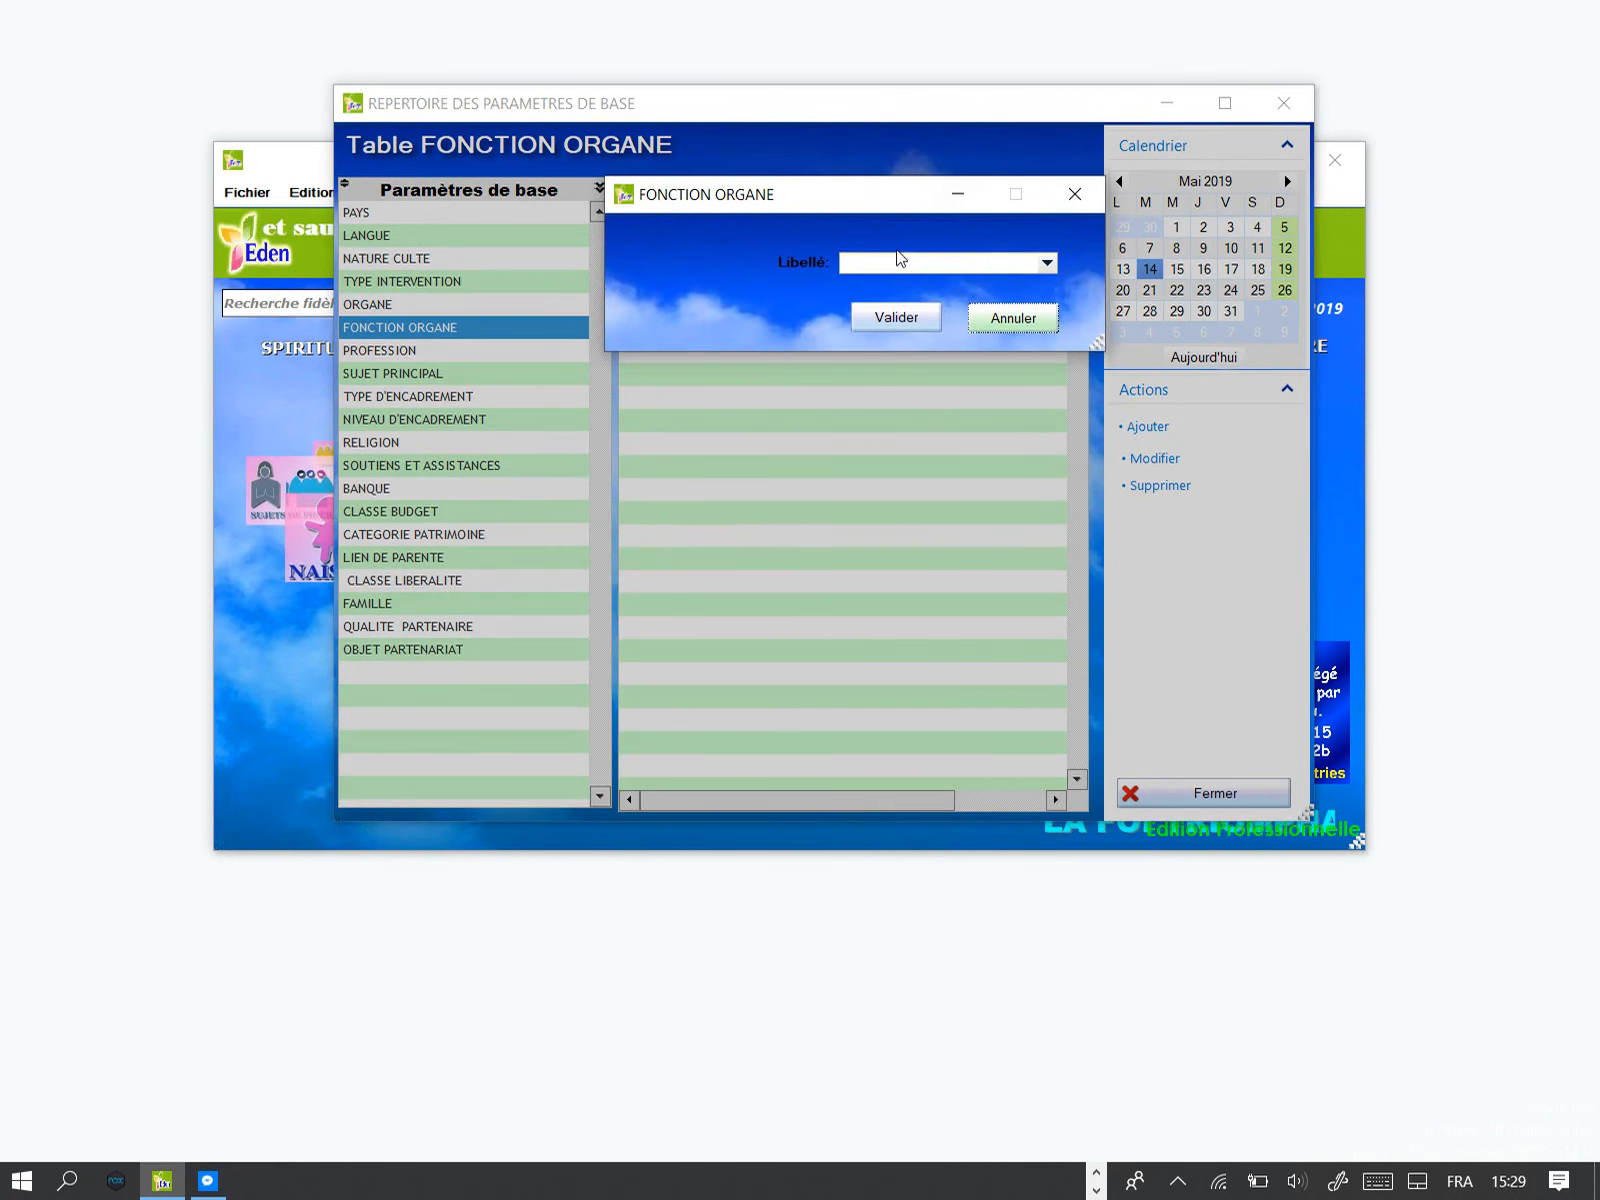
pyautogui.click(1047, 264)
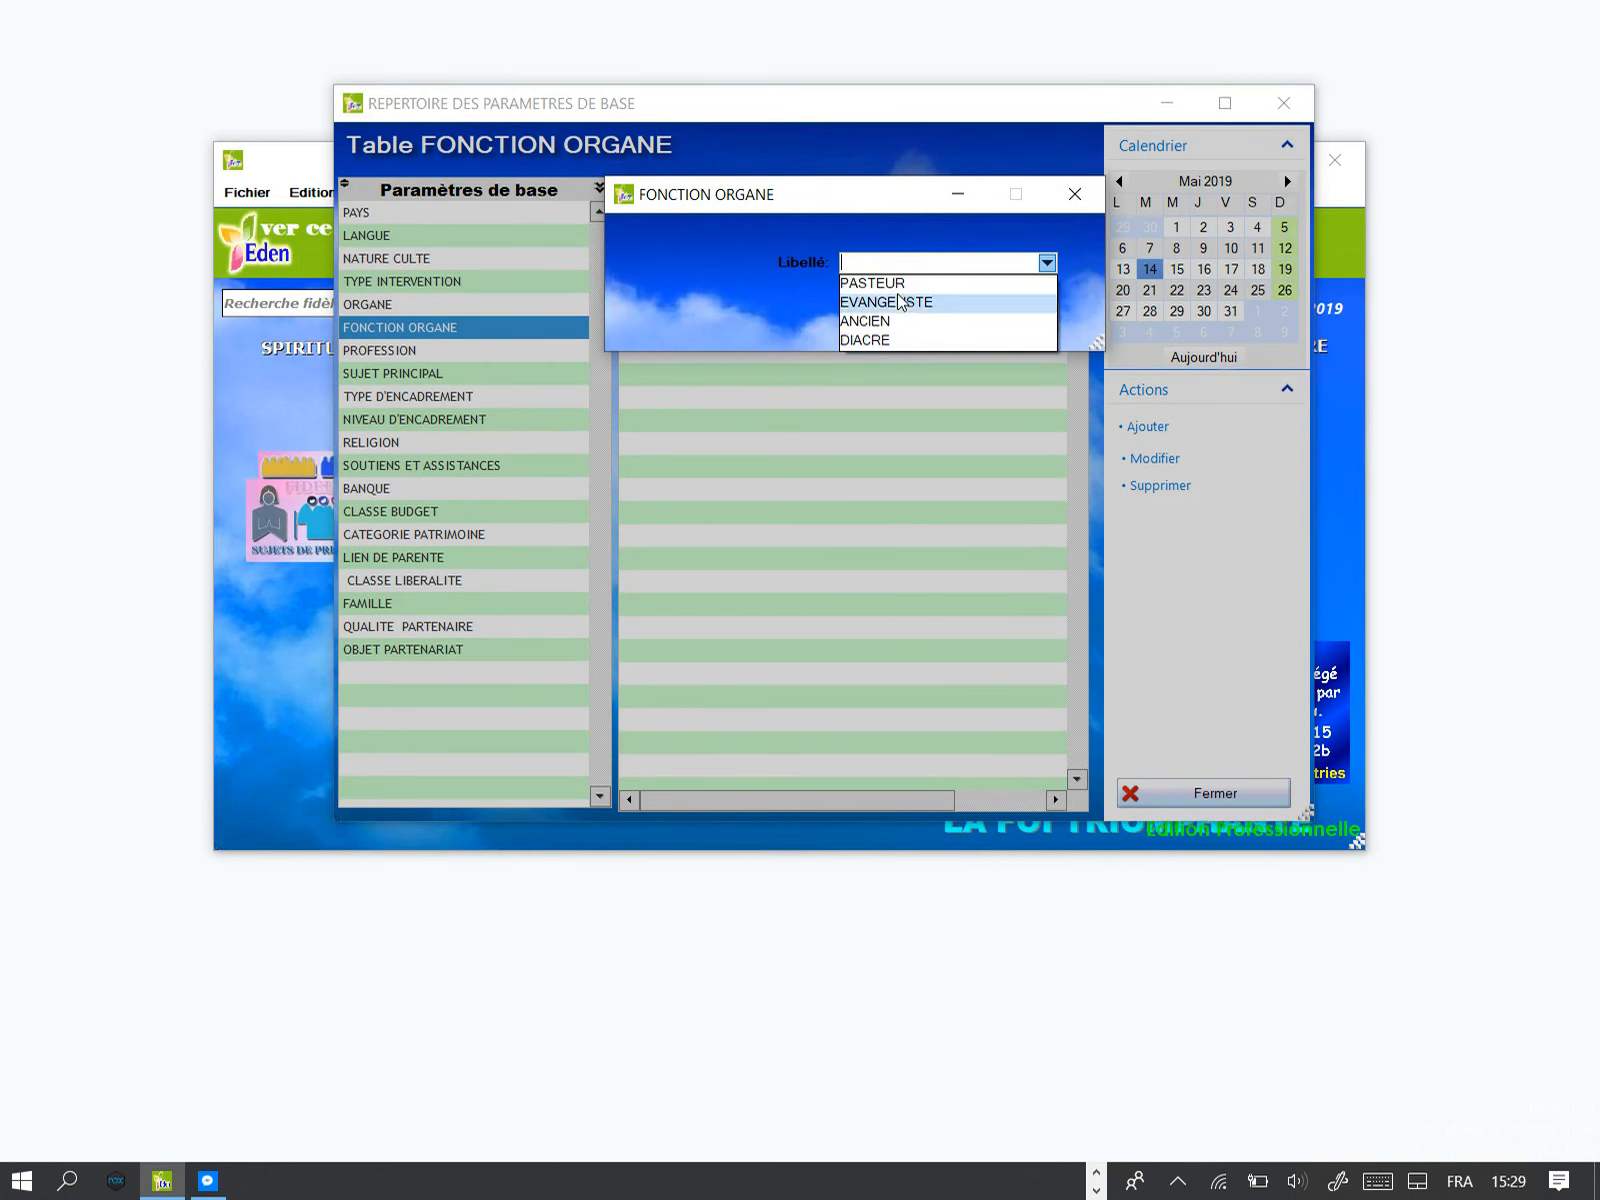
pyautogui.click(771, 267)
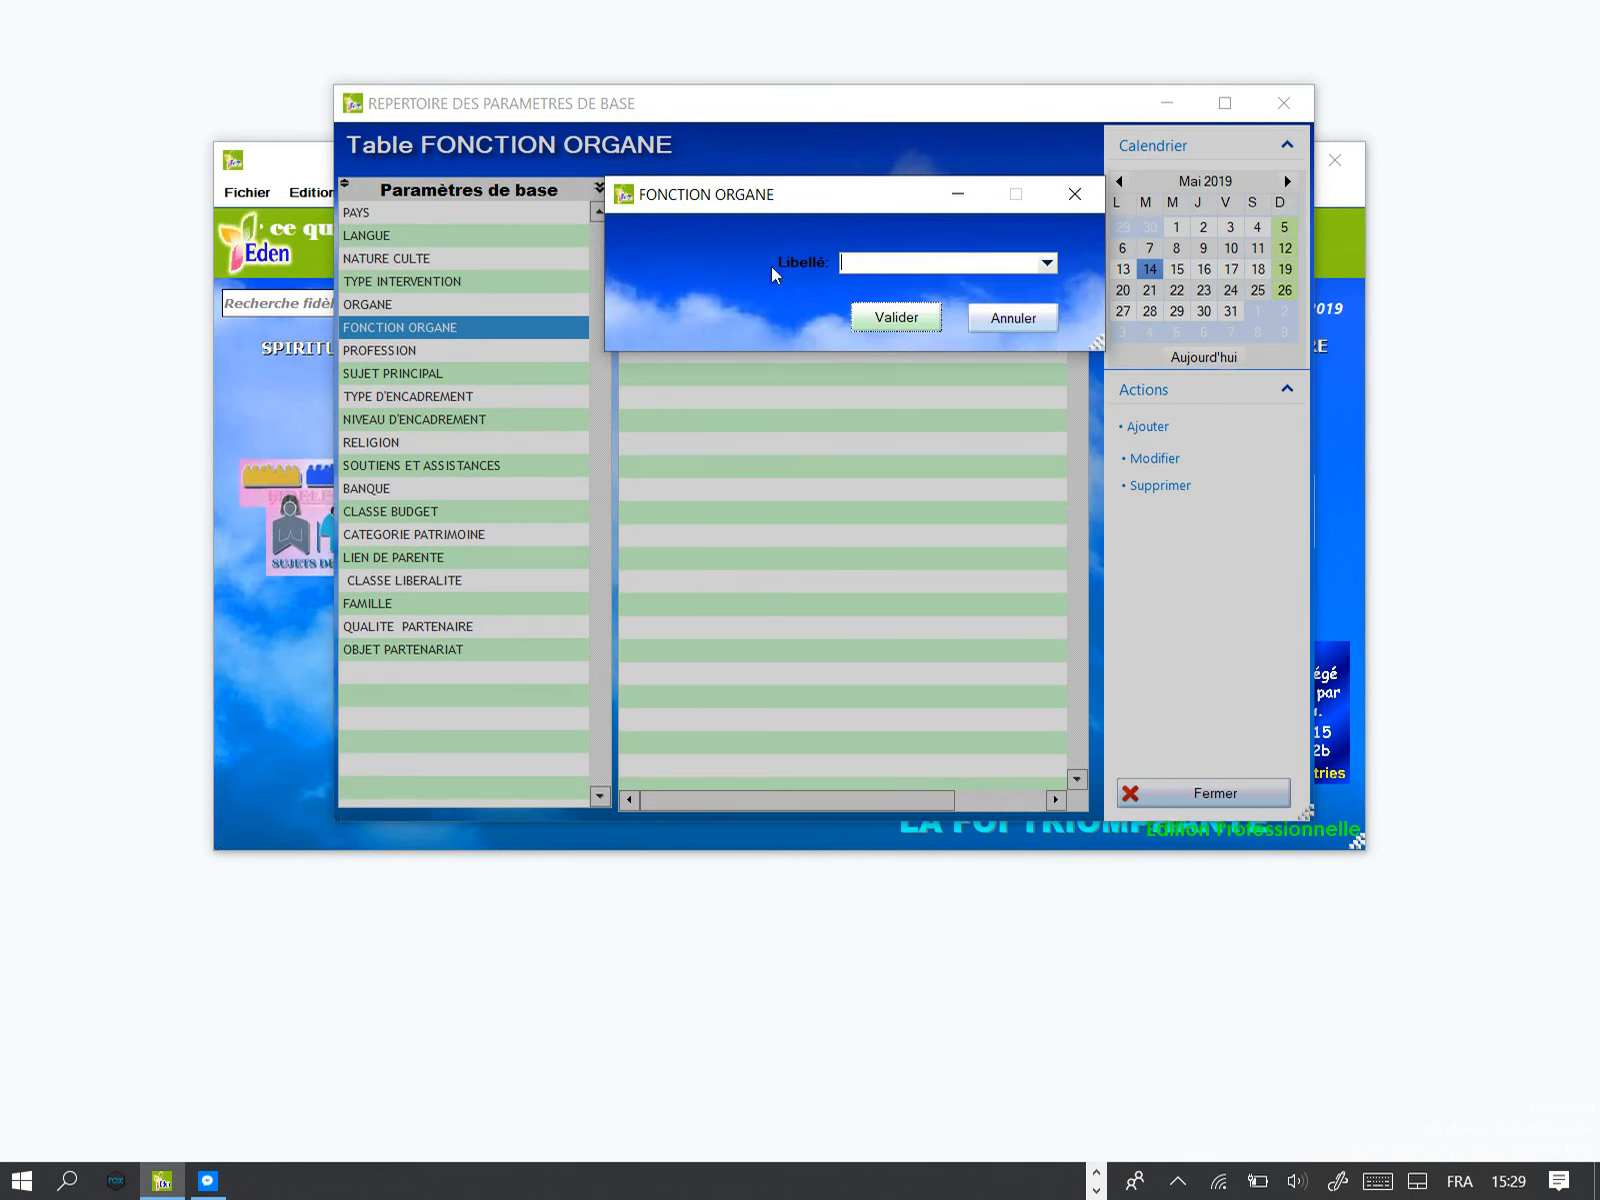
pyautogui.click(1069, 180)
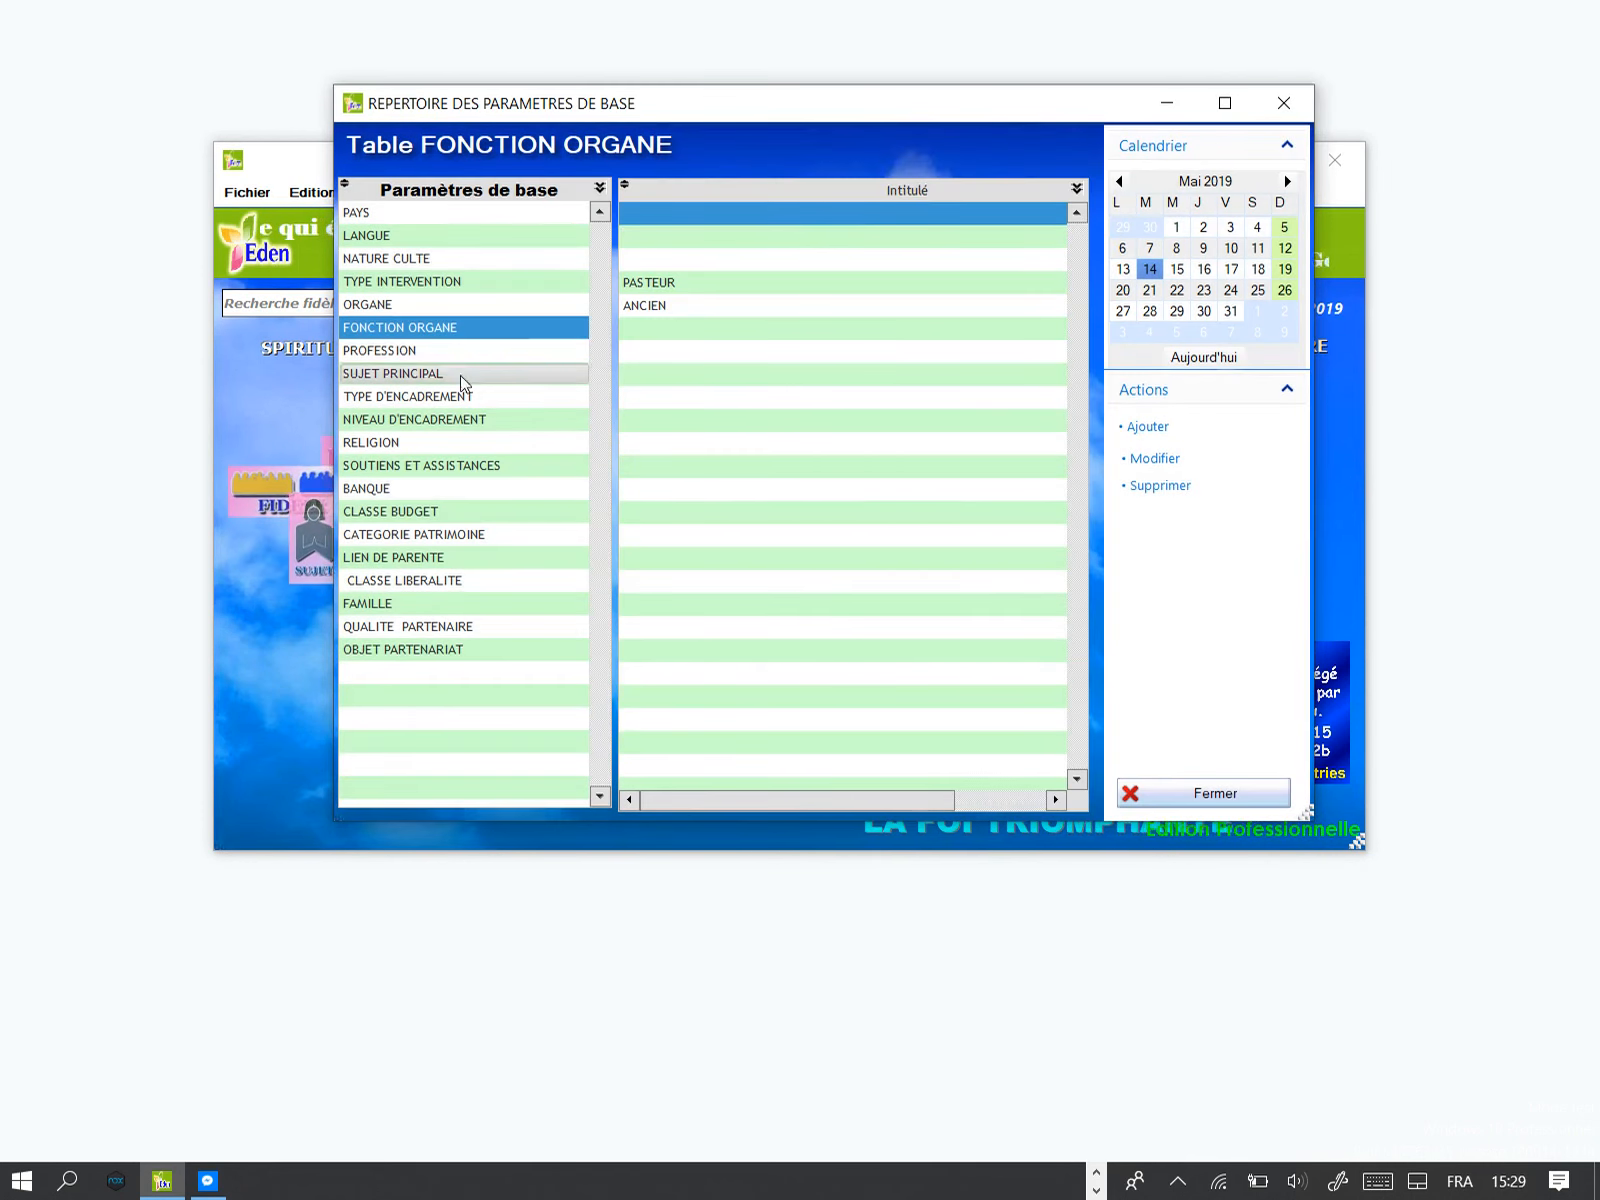
# Step: Examine the predefined choices for a new PROFESSION record and close the form without saving
pyautogui.click(378, 351)
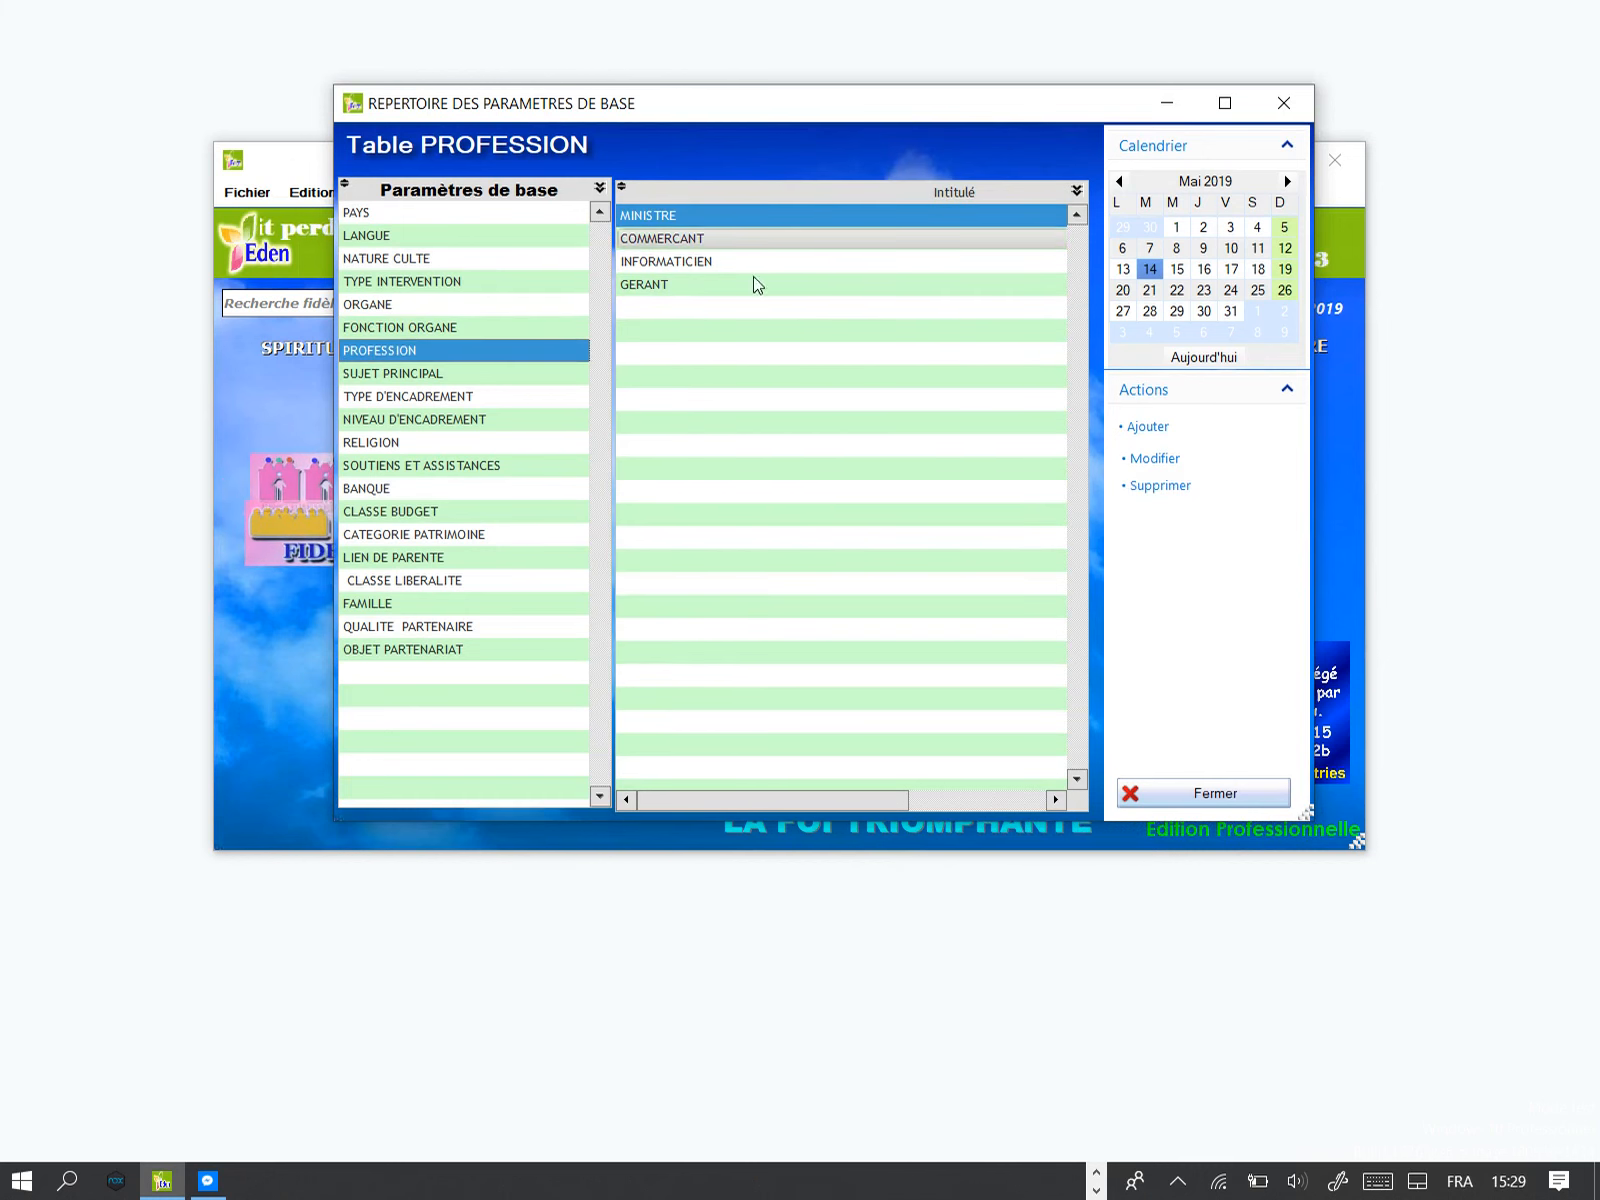
pyautogui.click(1150, 427)
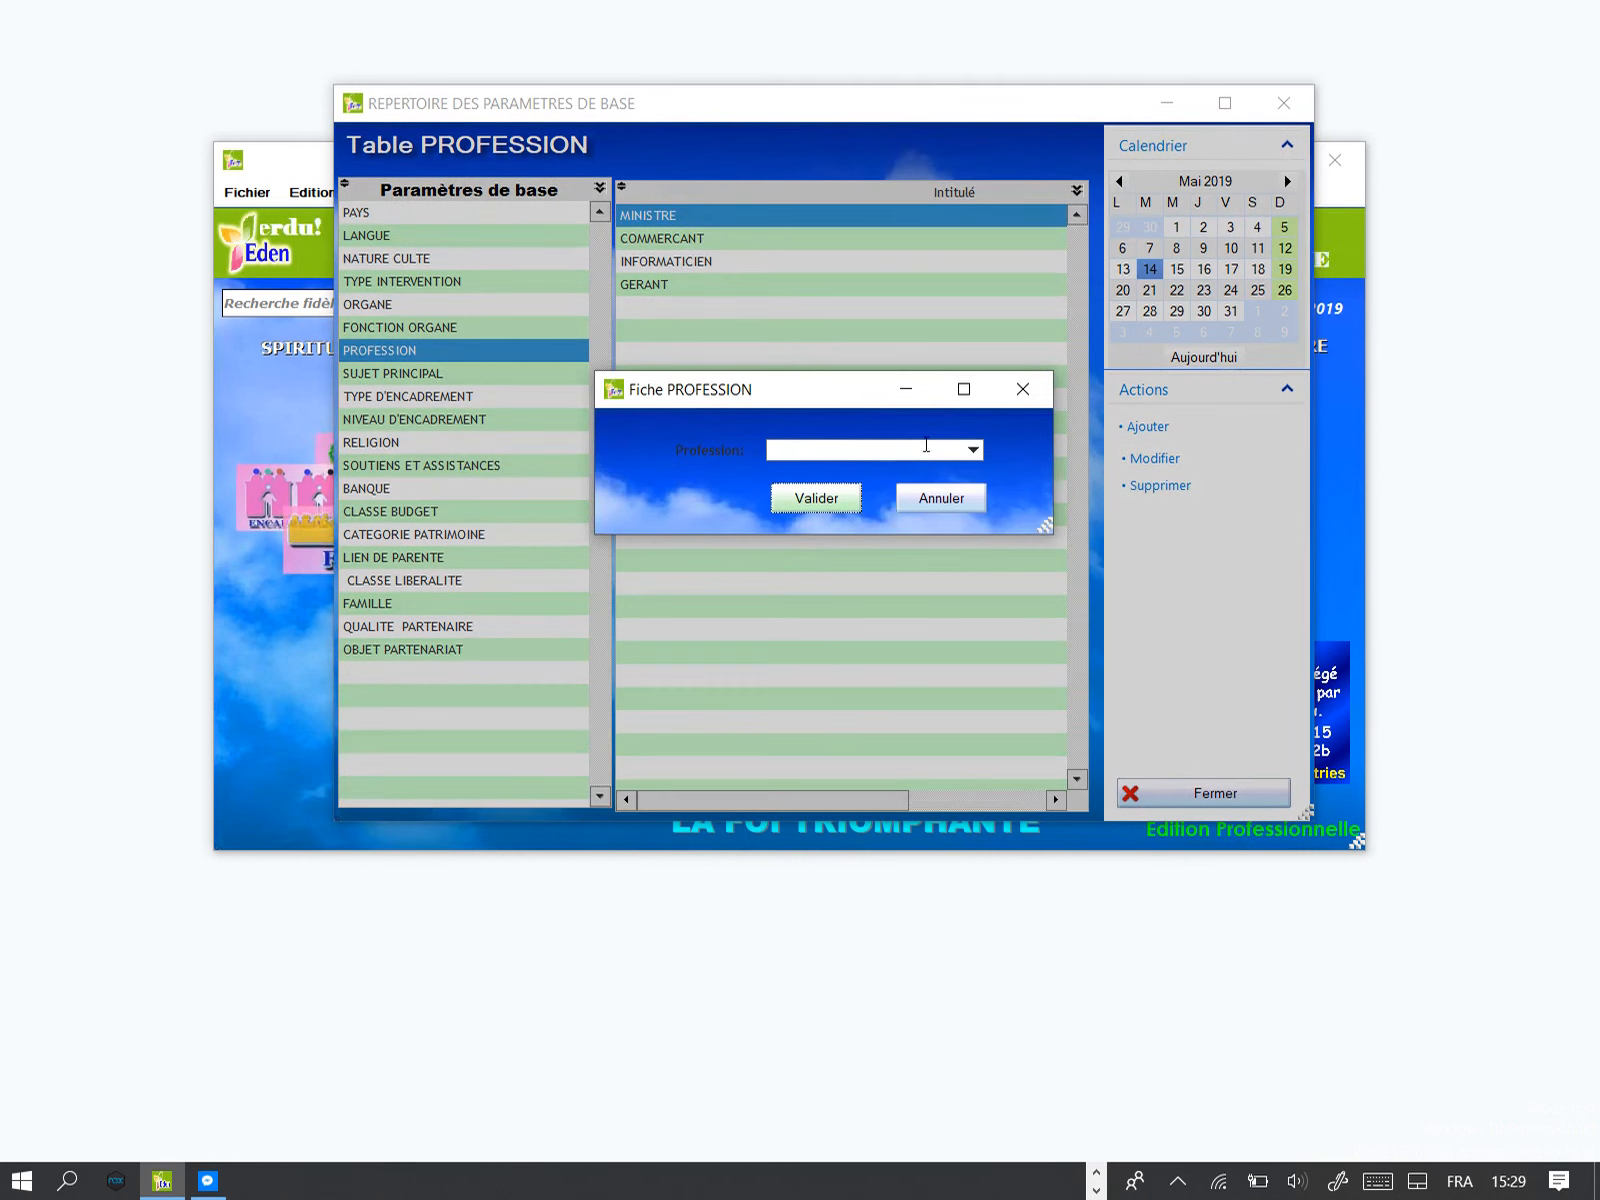
pyautogui.click(973, 451)
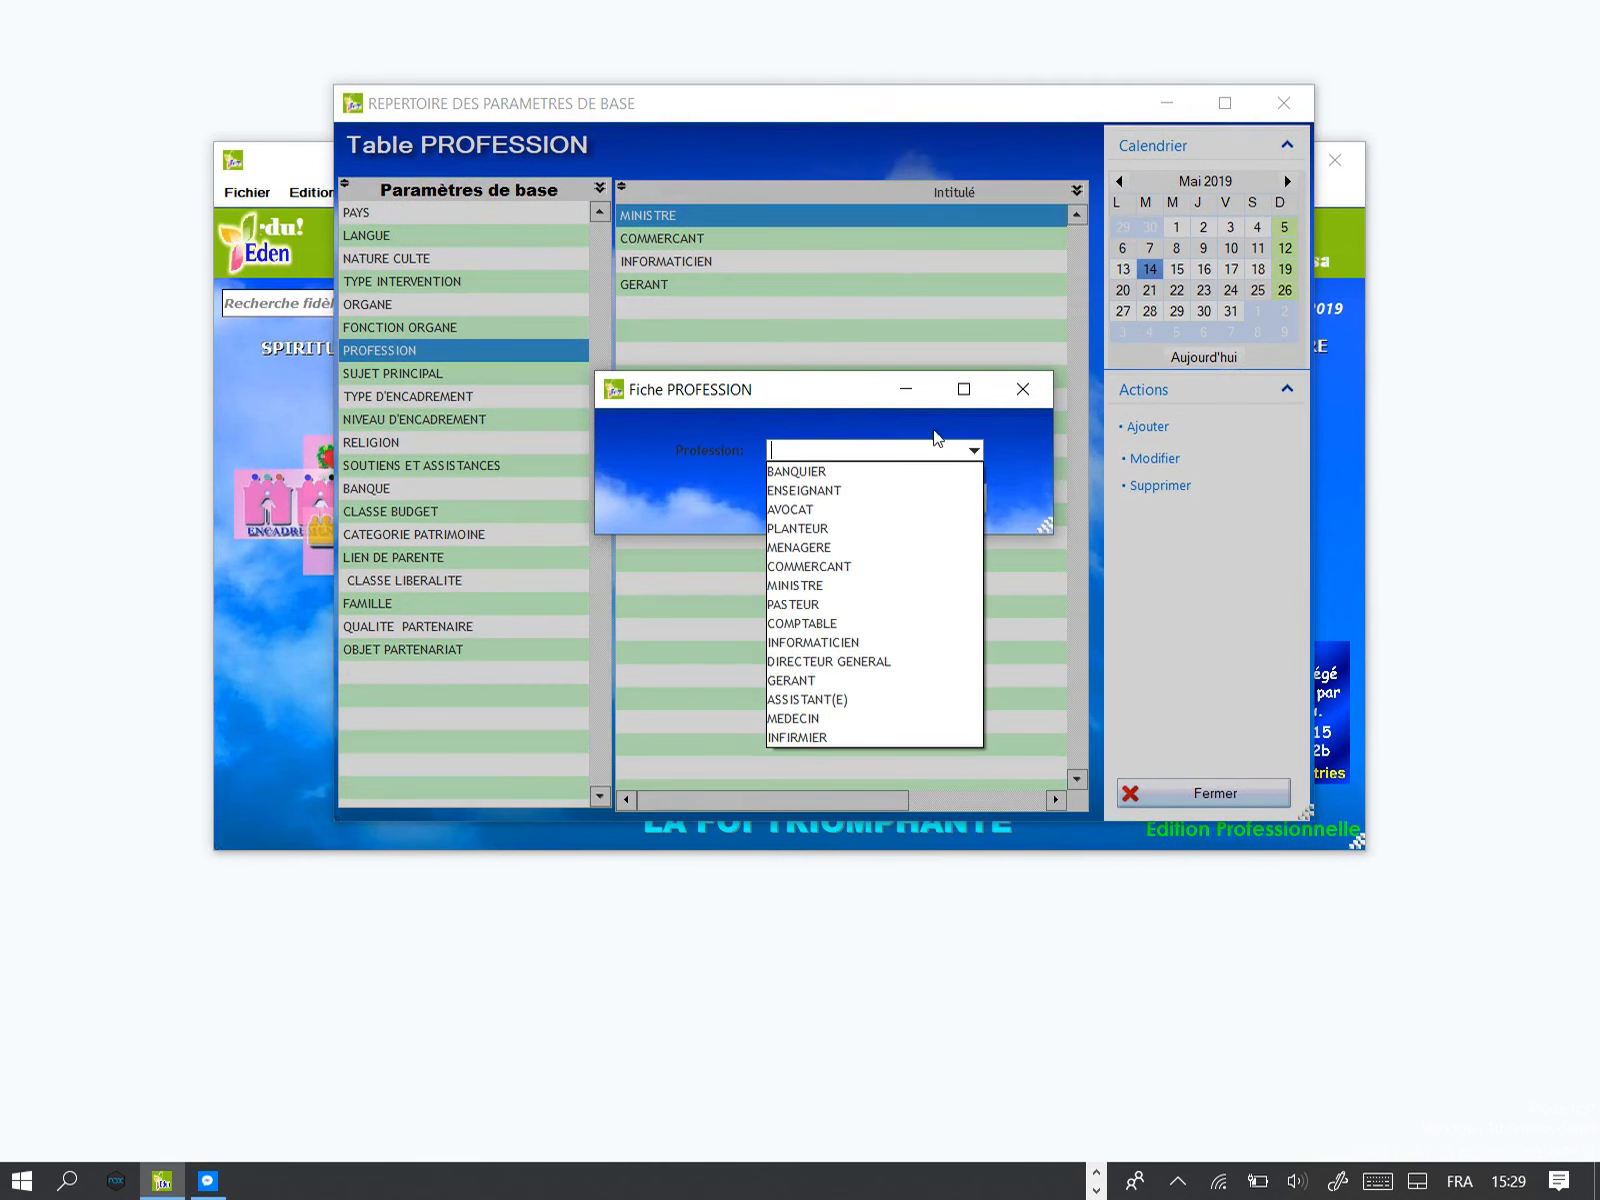
pyautogui.click(658, 511)
pyautogui.click(1020, 390)
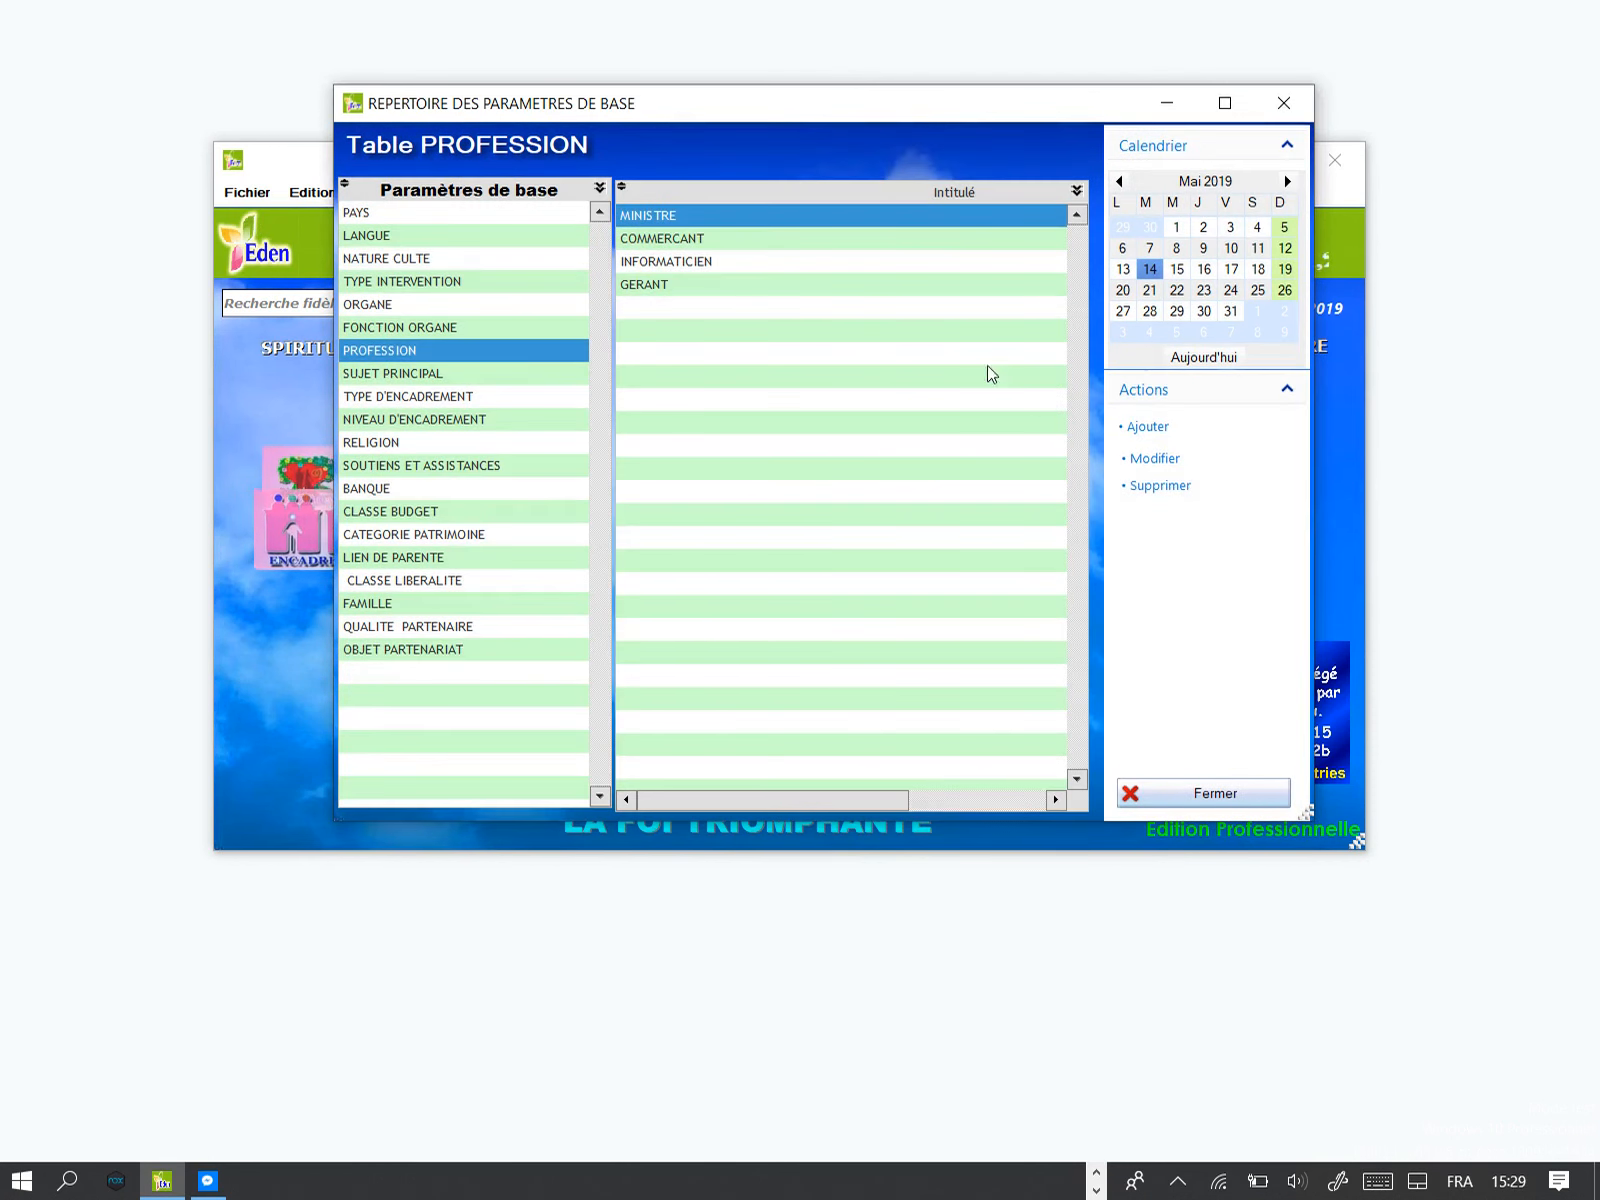
# Step: Start a new record in the SUJET PRINCIPAL table and examine its predefined Libellé choices
pyautogui.click(376, 375)
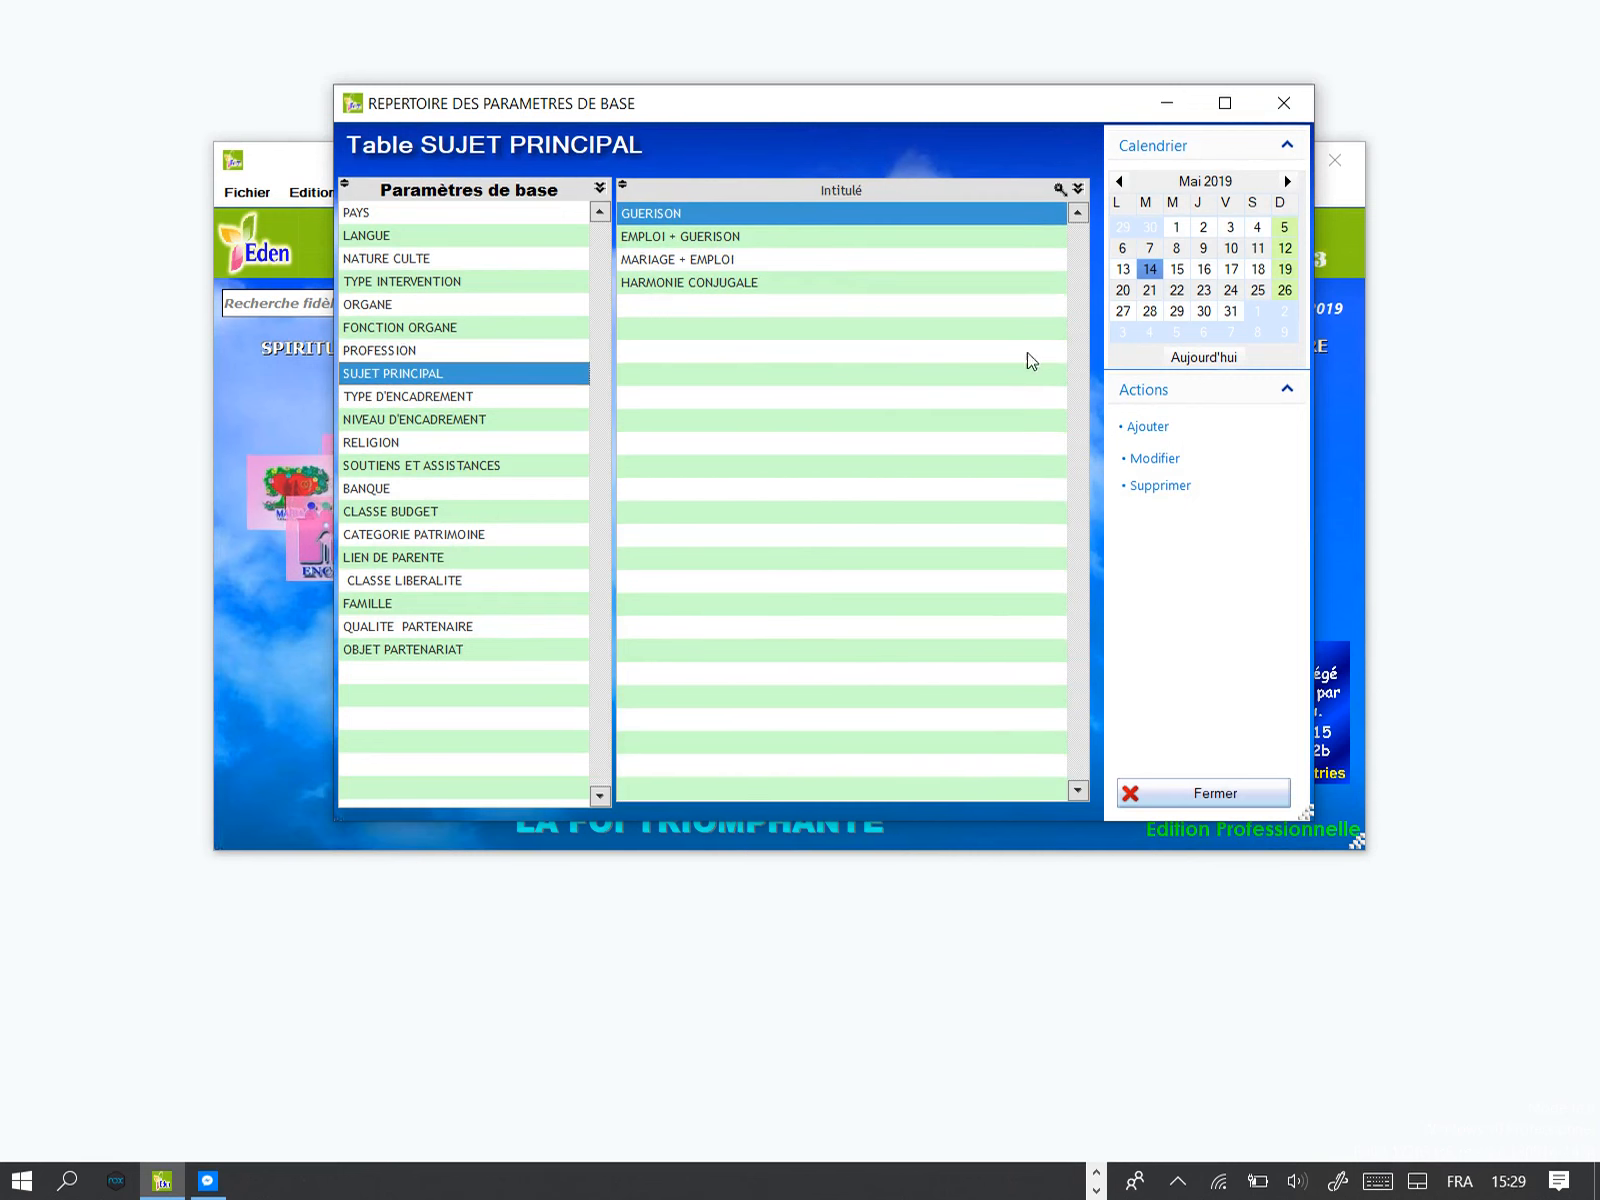
pyautogui.click(1160, 430)
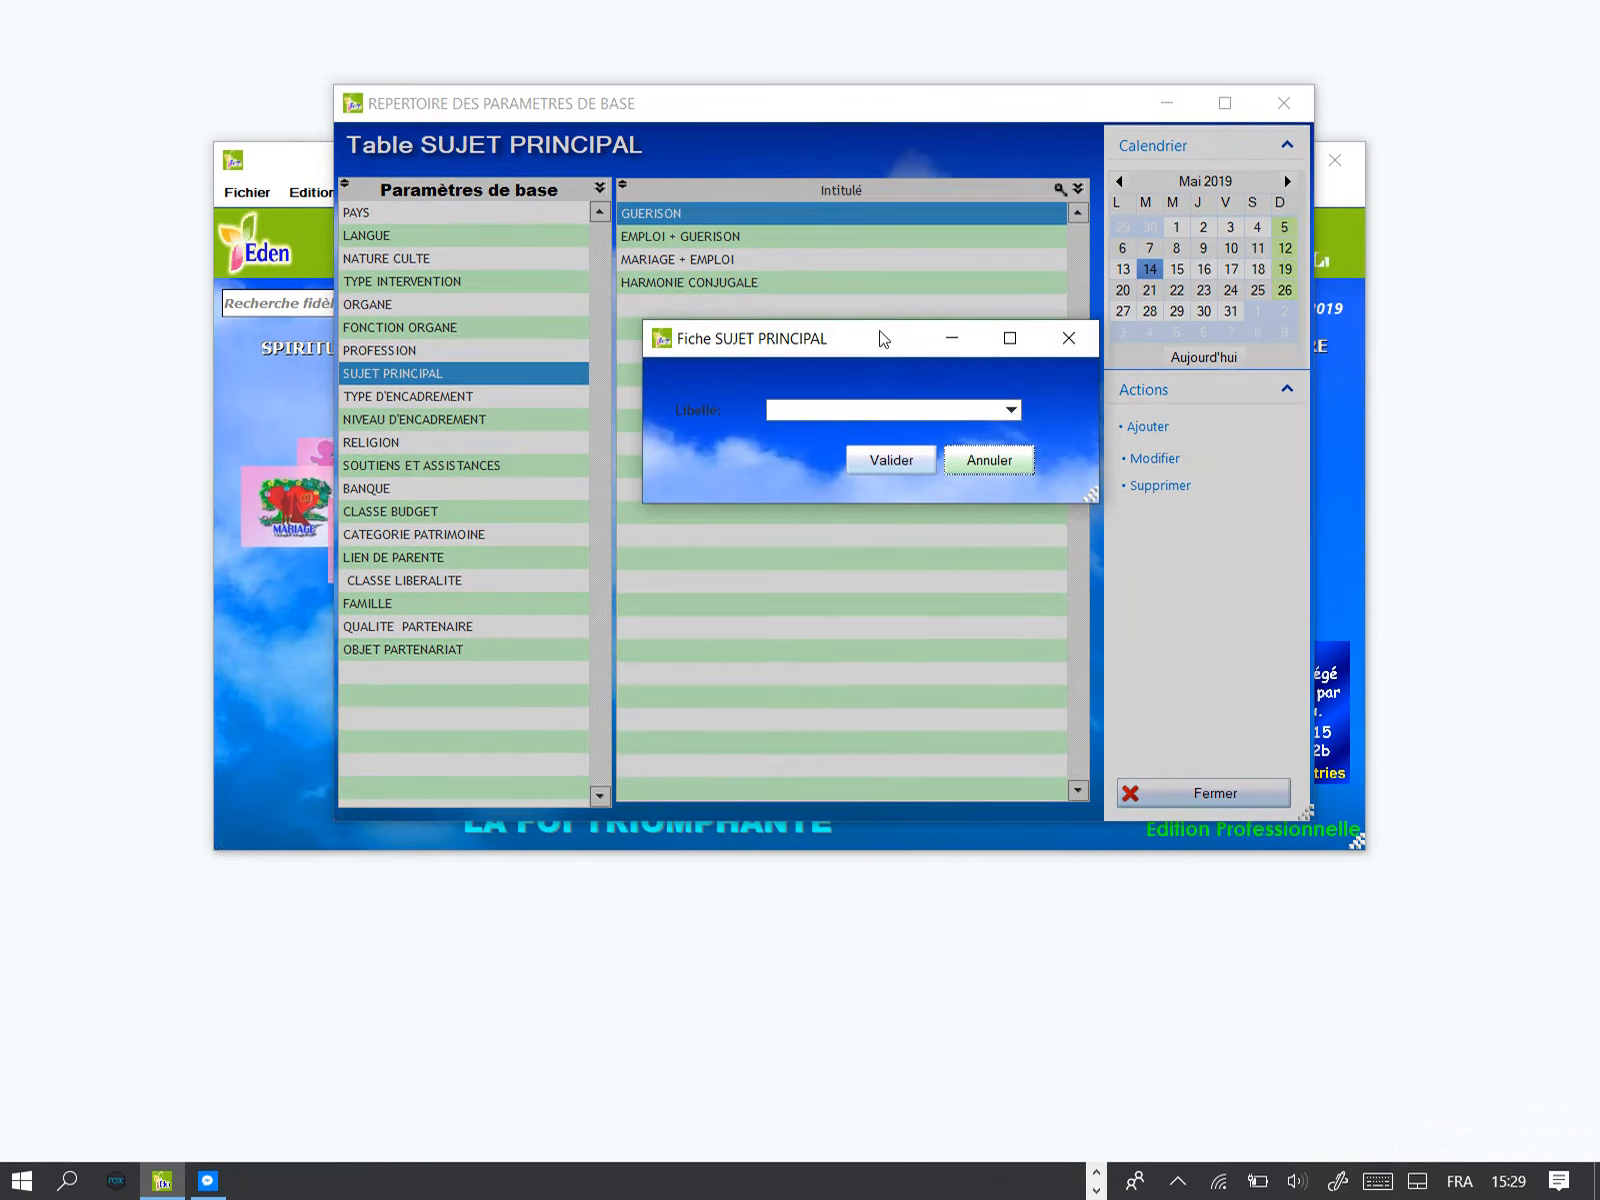
pyautogui.moveTo(855, 298); pyautogui.dragTo(851, 229)
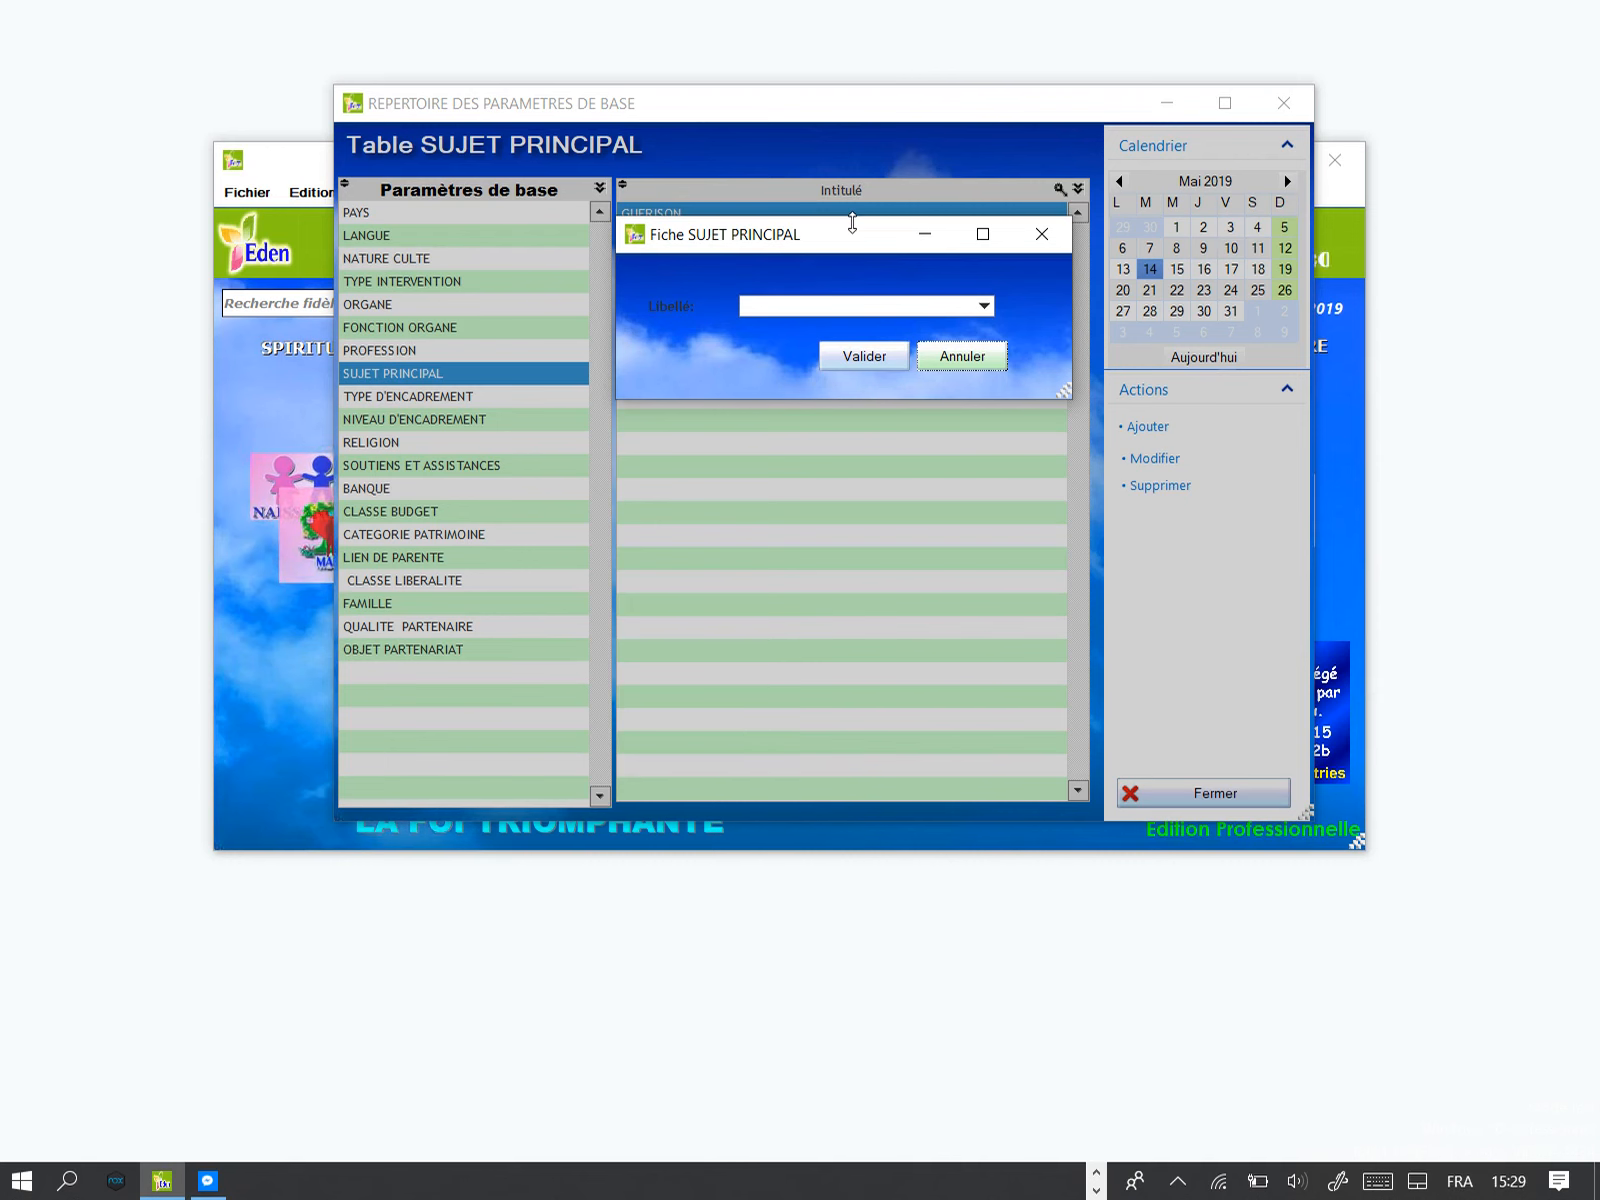
pyautogui.moveTo(840, 236); pyautogui.dragTo(851, 344)
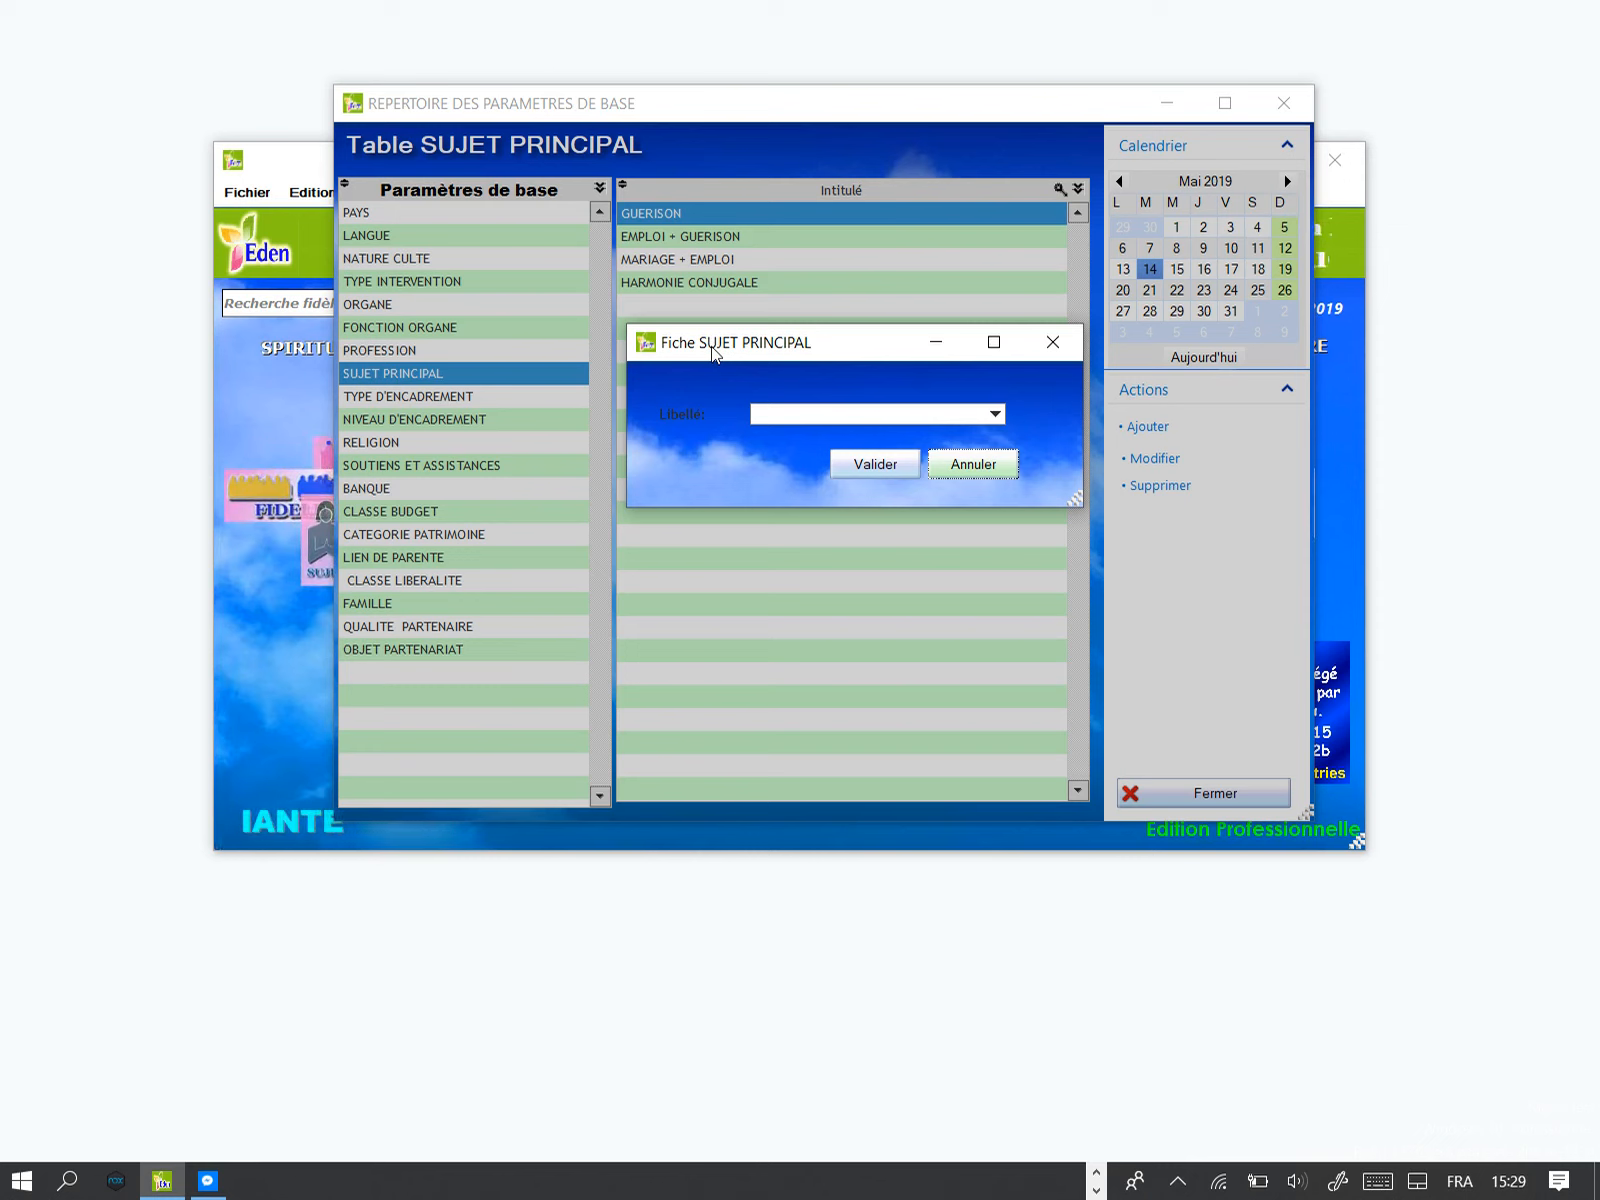
pyautogui.click(996, 414)
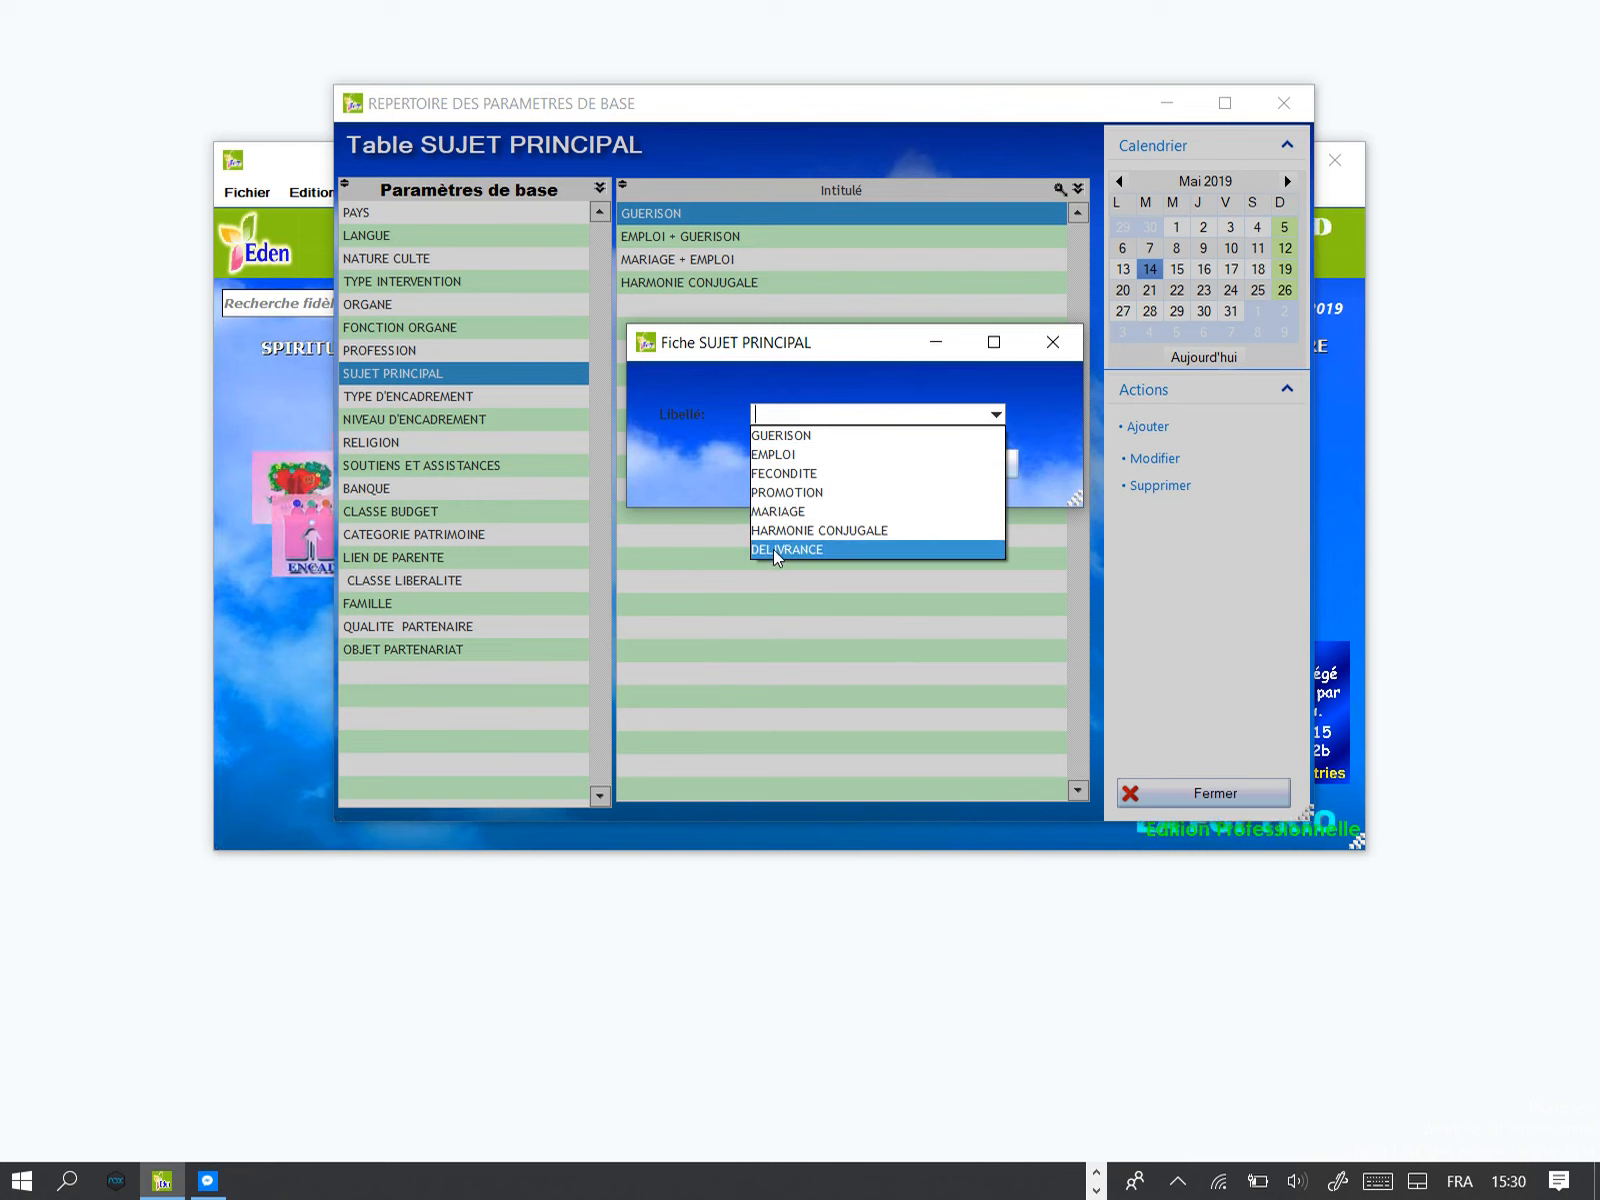
pyautogui.click(685, 441)
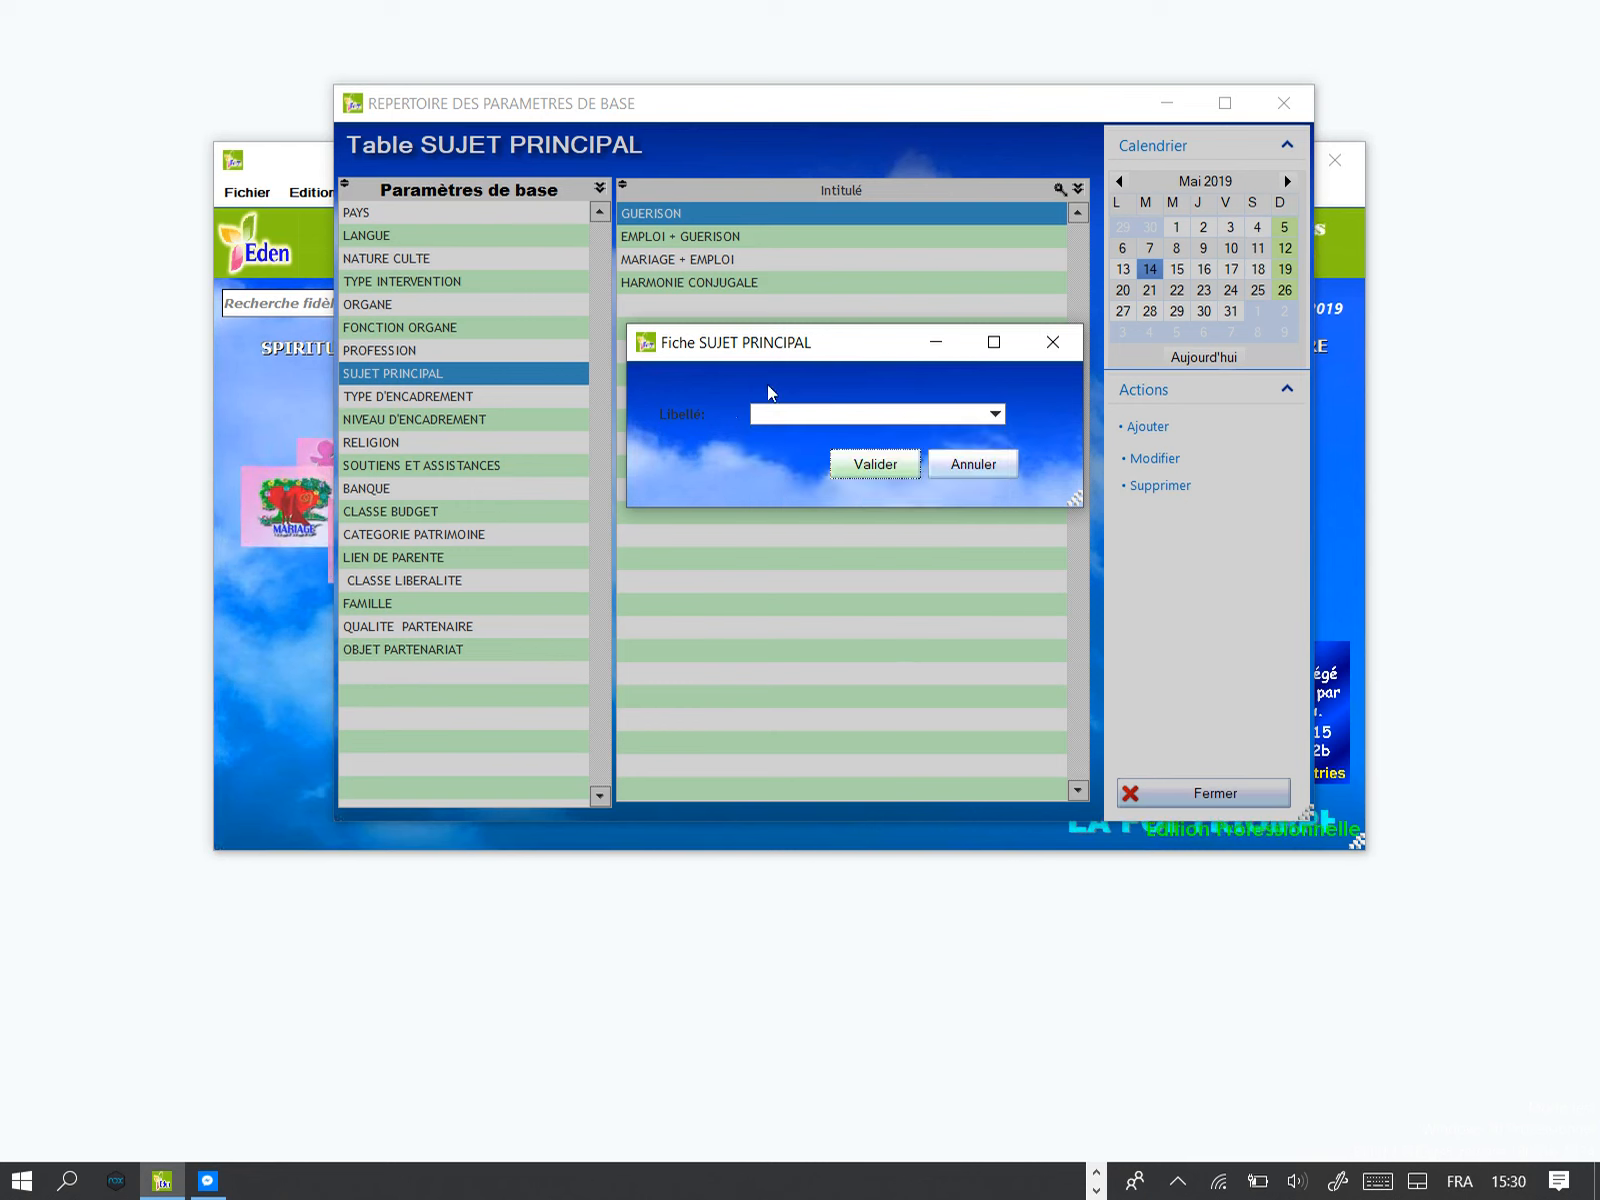
# Step: Save the new SUJET PRINCIPAL record as EMPLOI + VOYAGE, based on the predefined label EMPLOI, and close the form
pyautogui.click(994, 415)
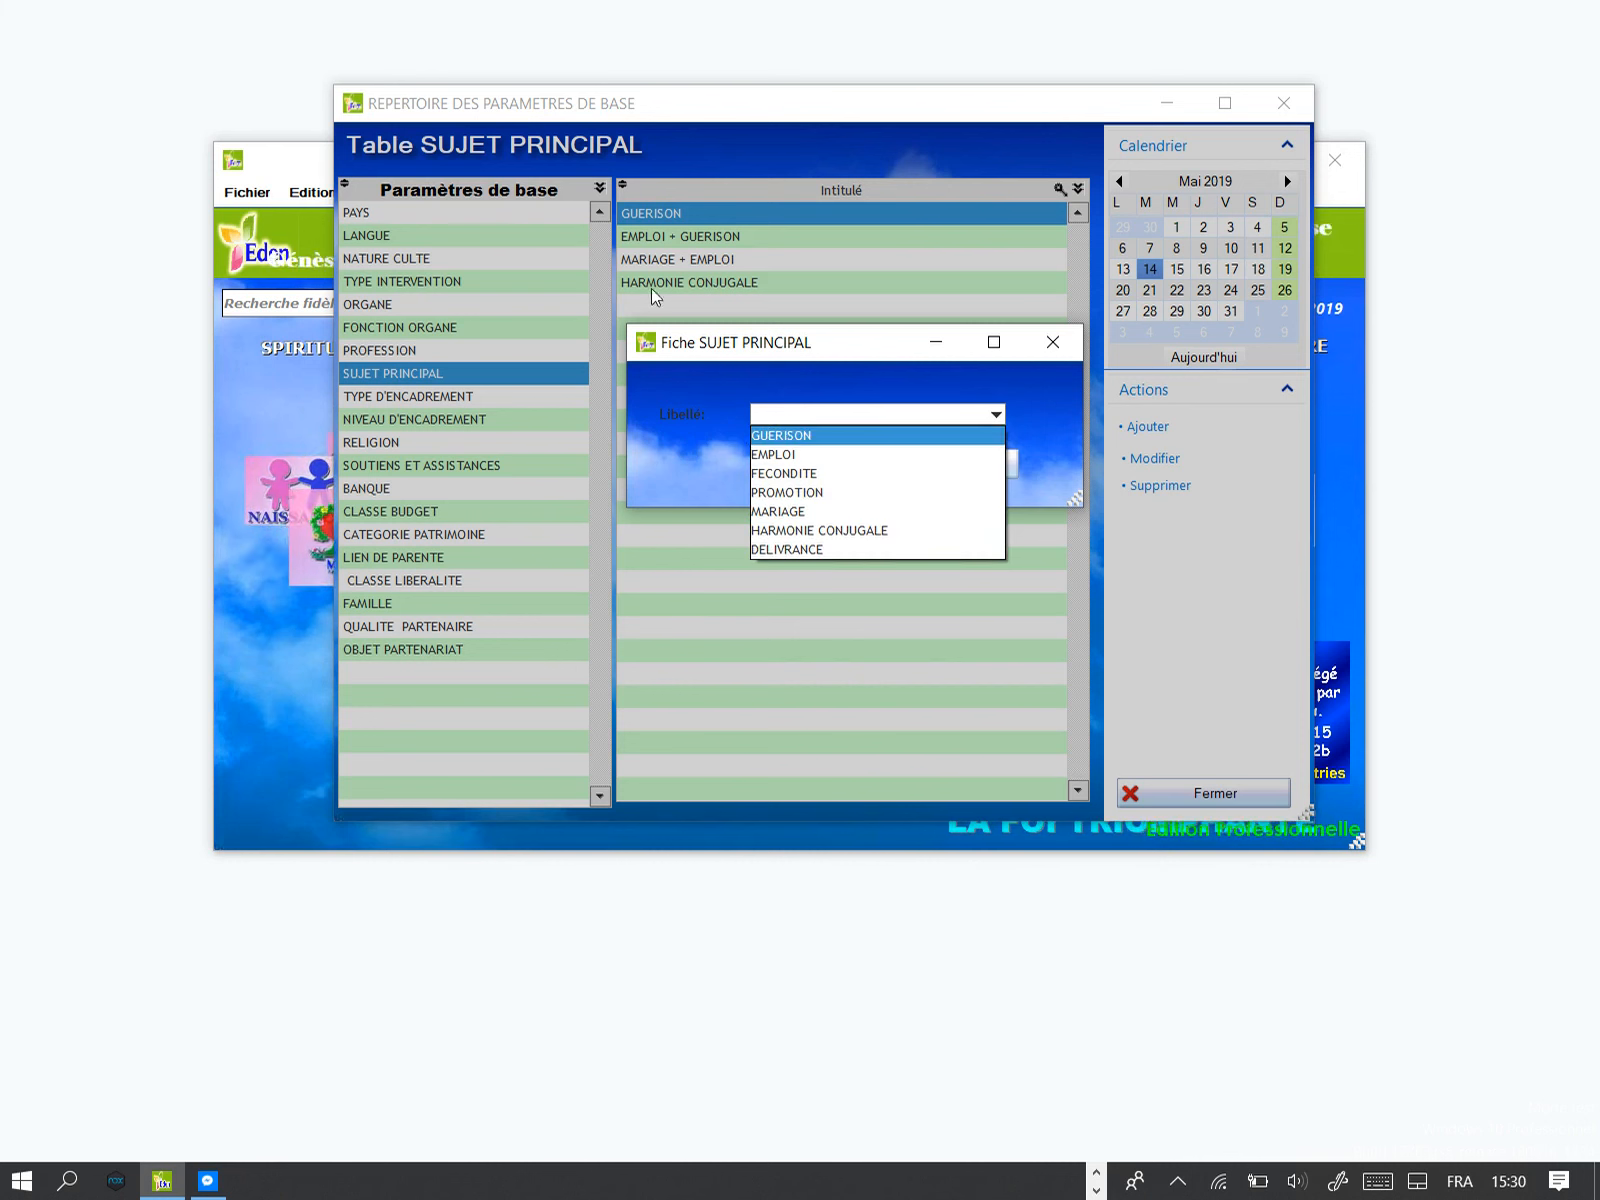
pyautogui.press('Down')
pyautogui.press('Down')
pyautogui.press('Down')
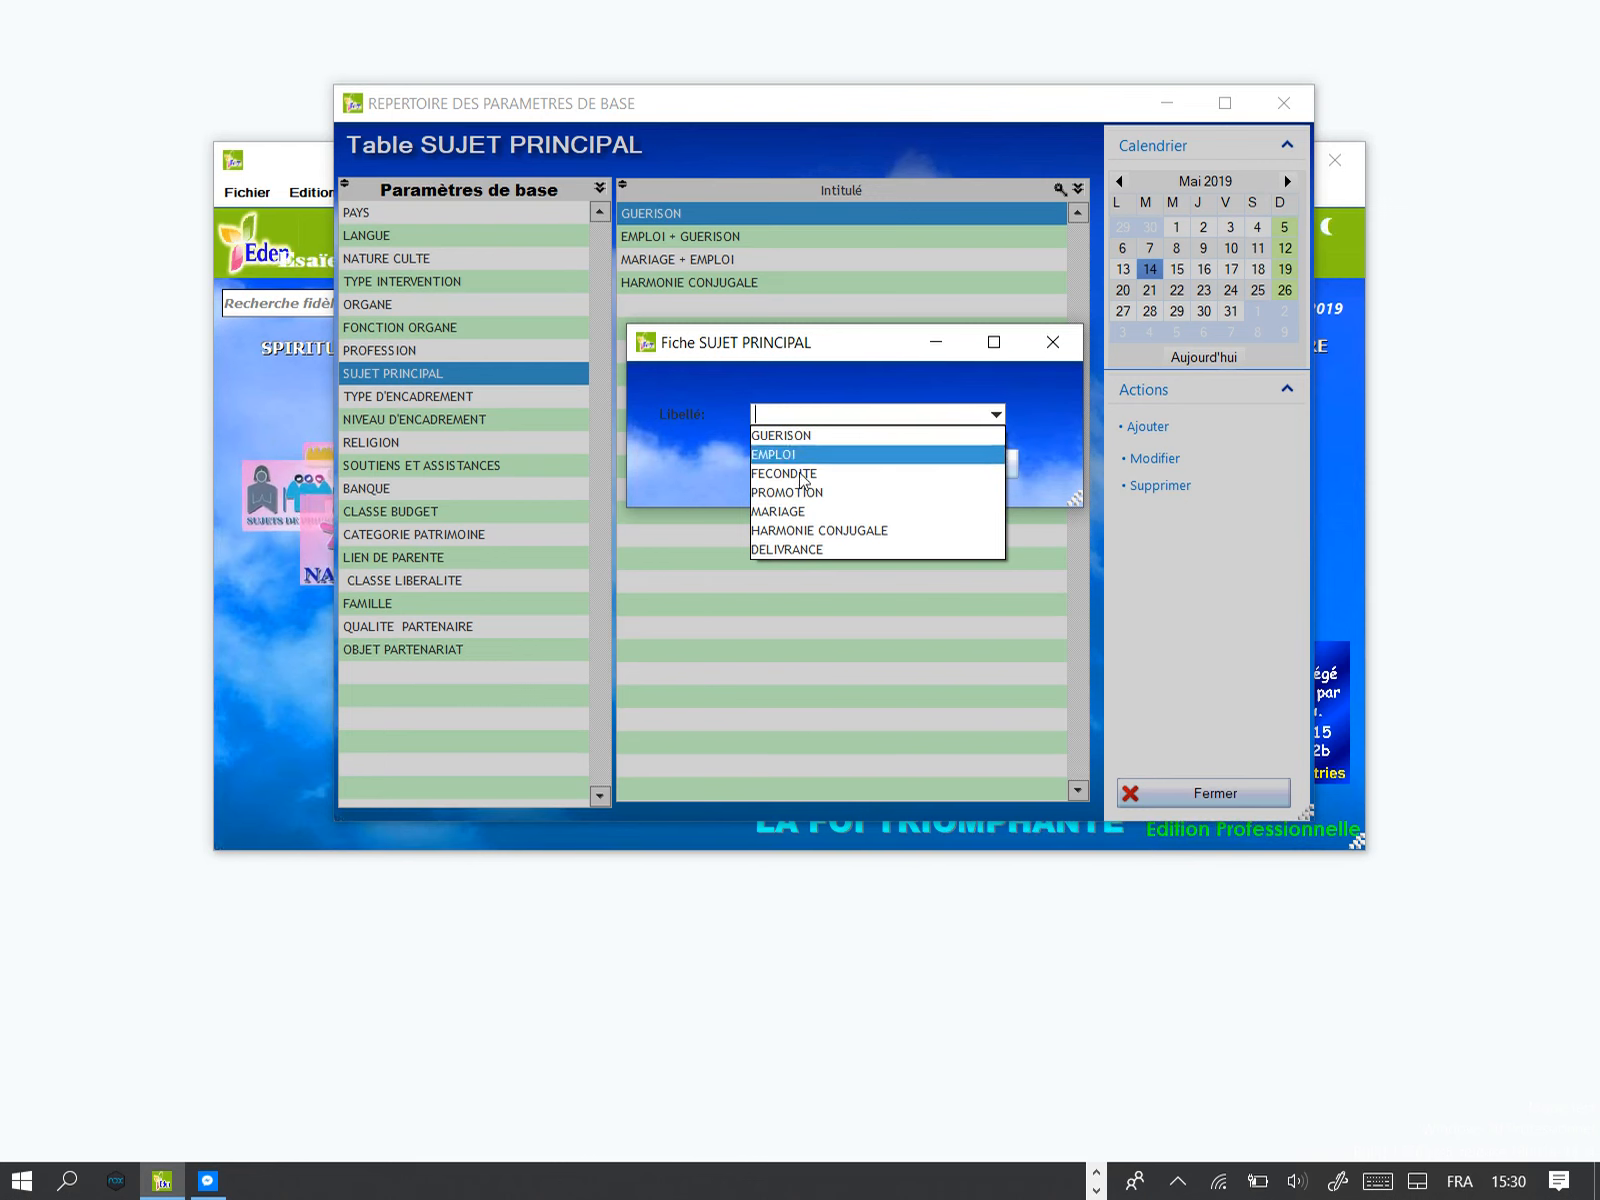
pyautogui.click(775, 454)
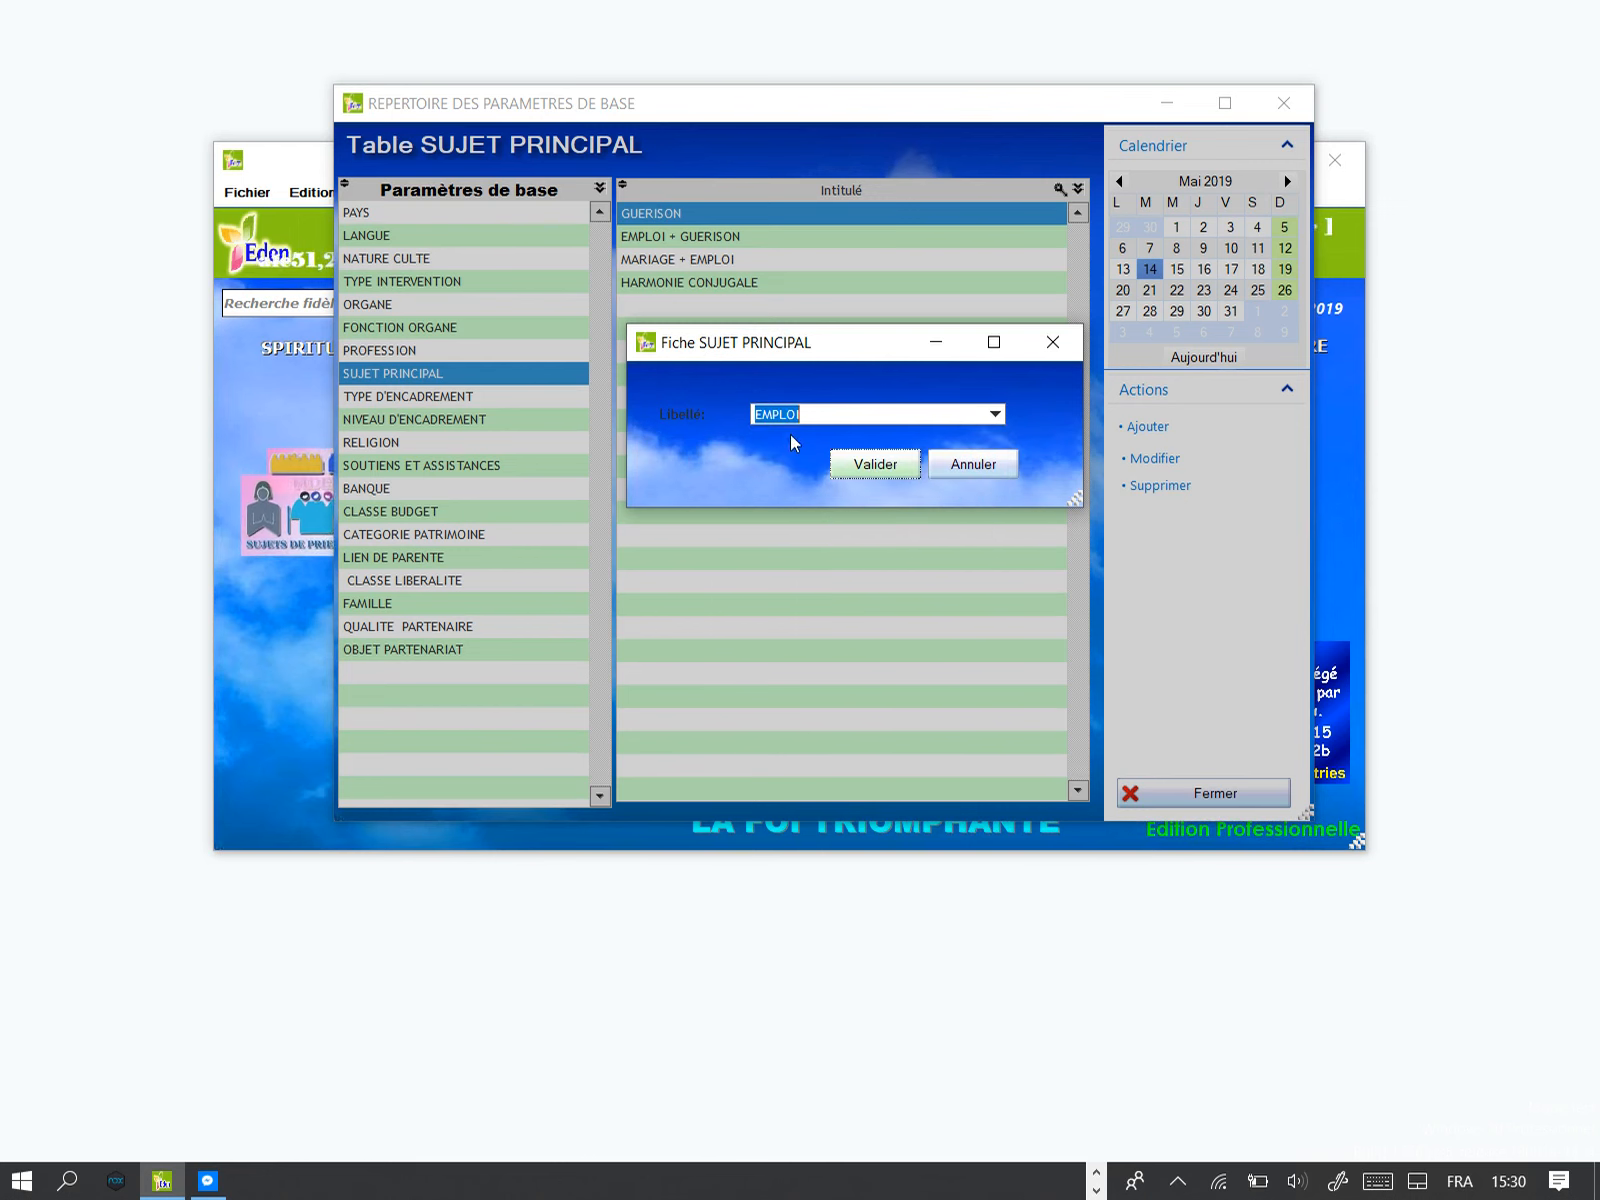
pyautogui.click(812, 416)
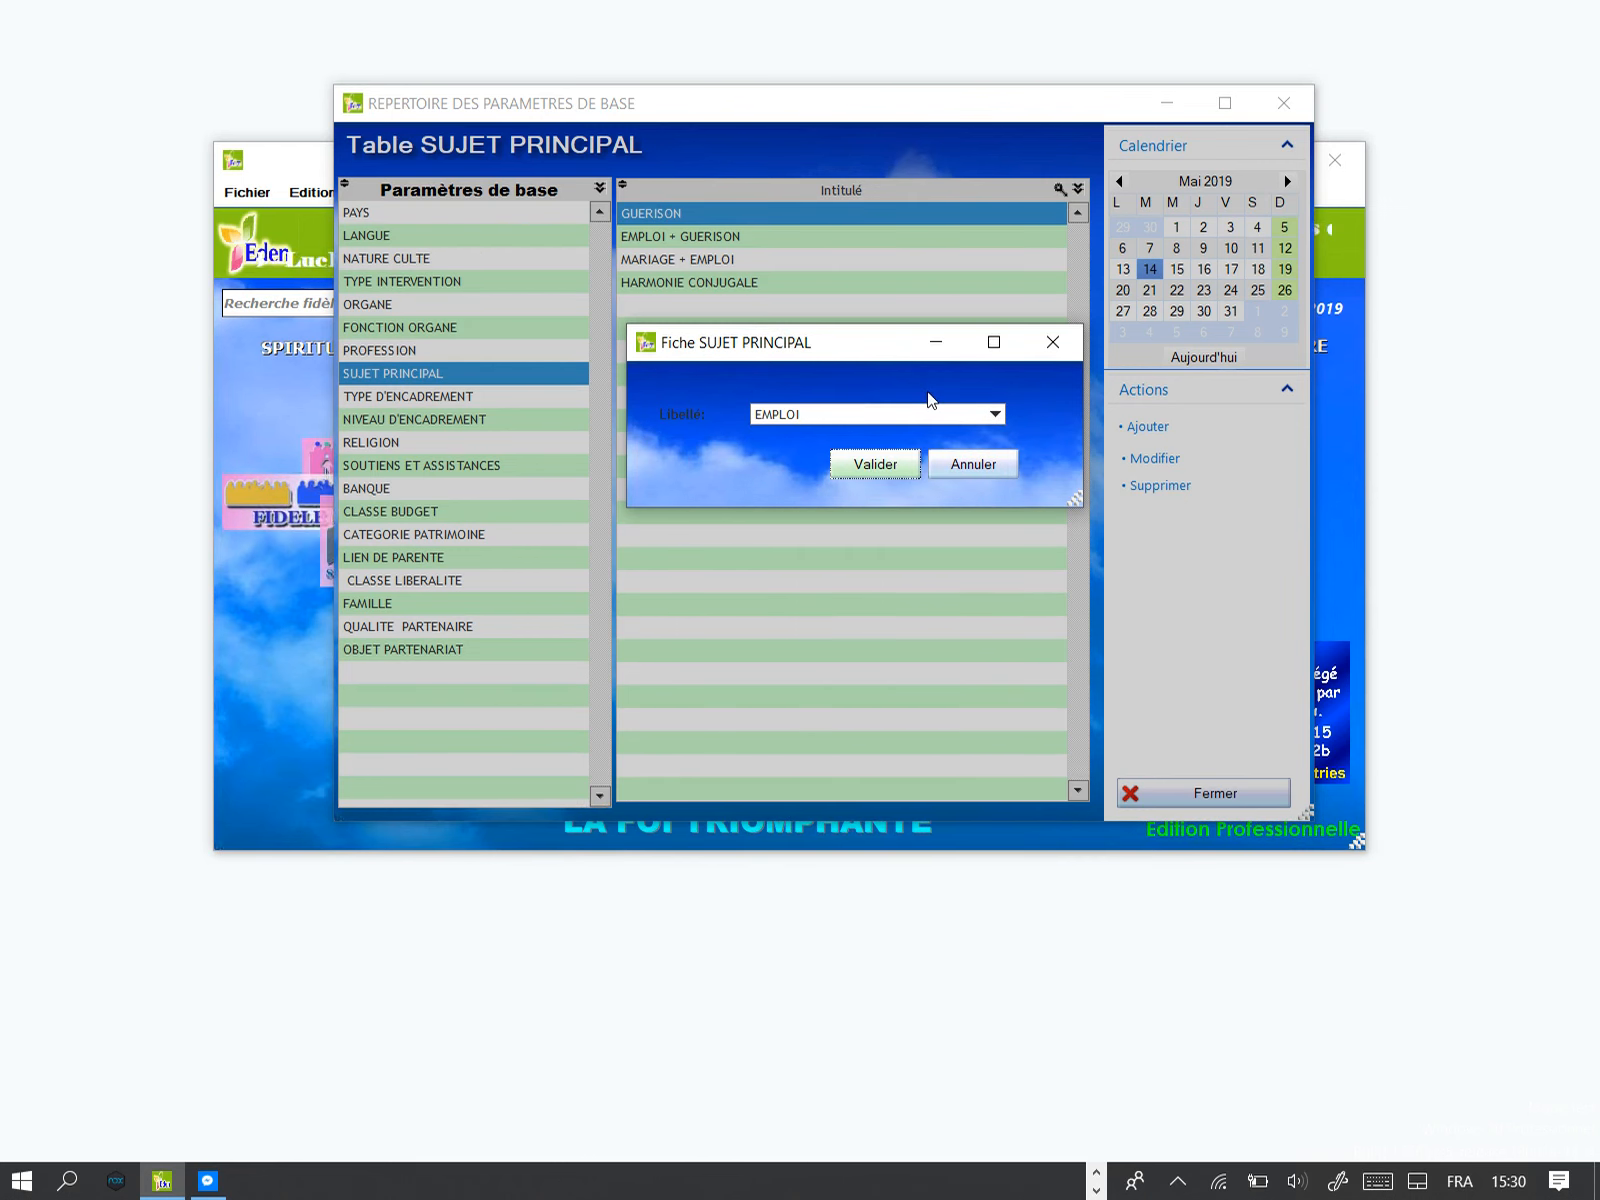
pyautogui.write('PRO')
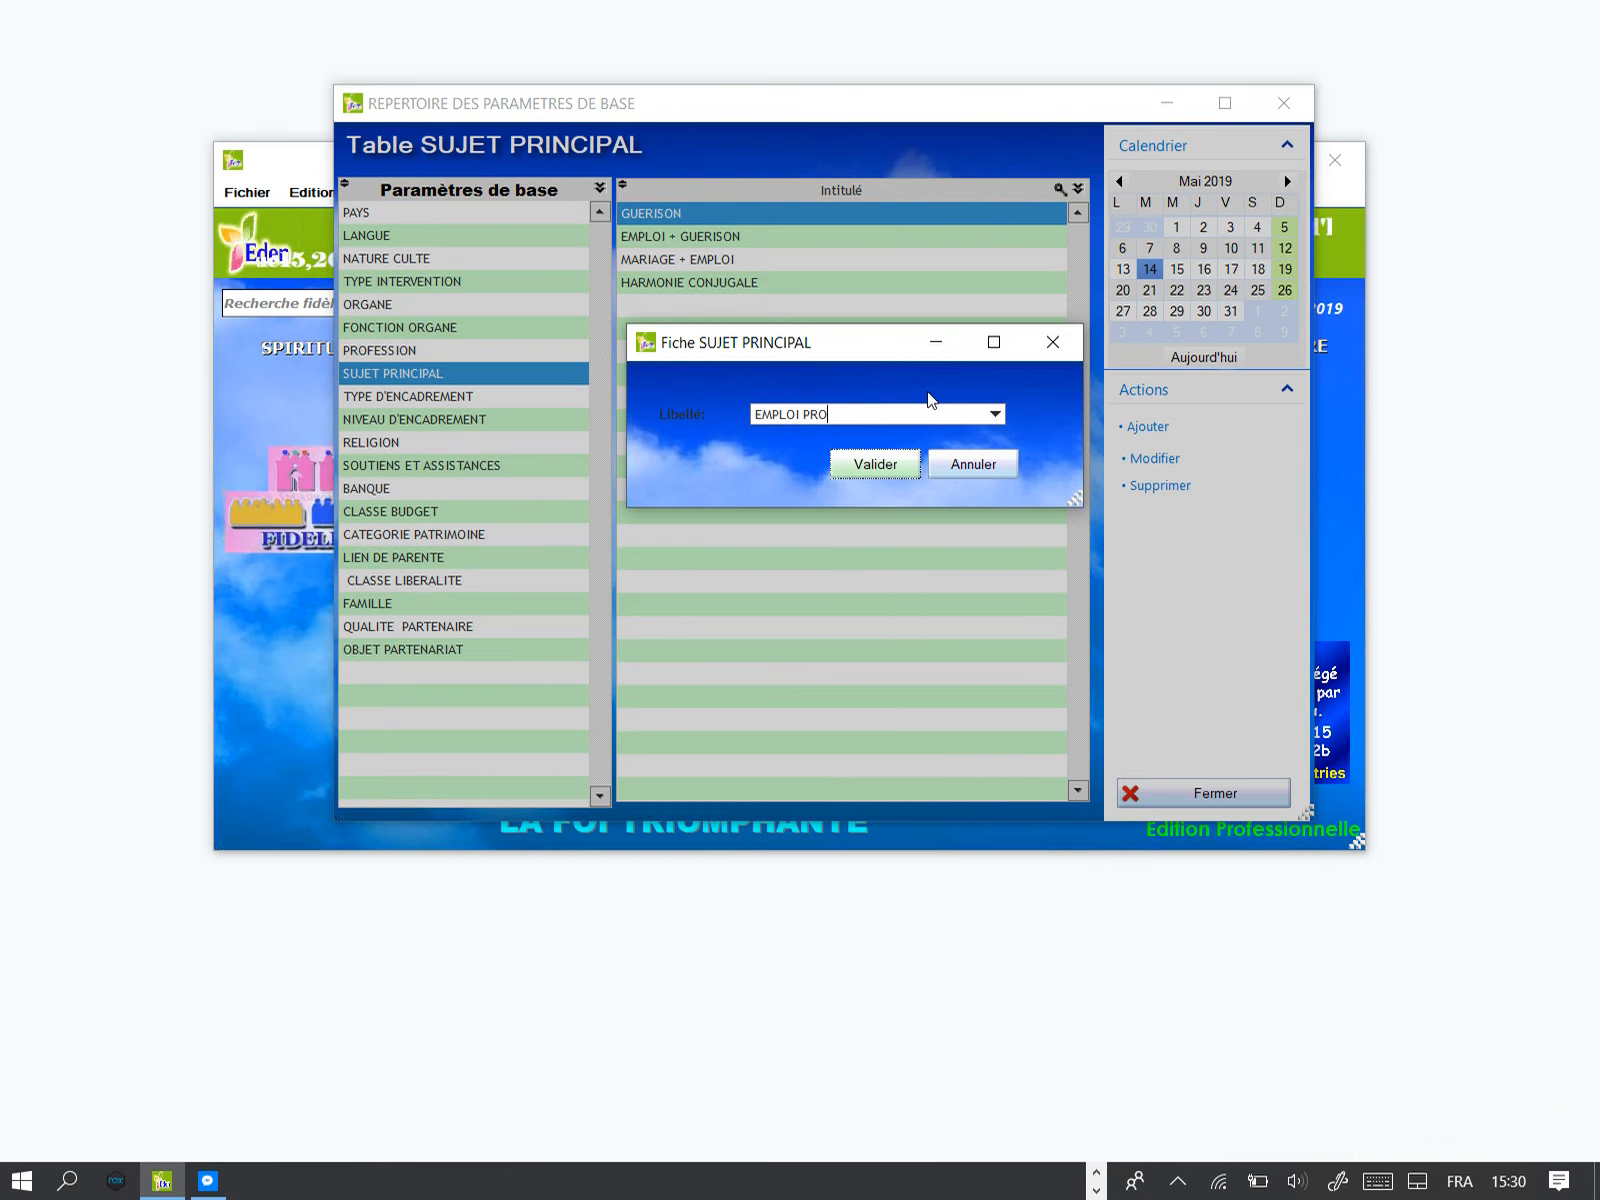
pyautogui.press('BackSpace')
pyautogui.press('BackSpace')
pyautogui.press('BackSpace')
pyautogui.press('BackSpace')
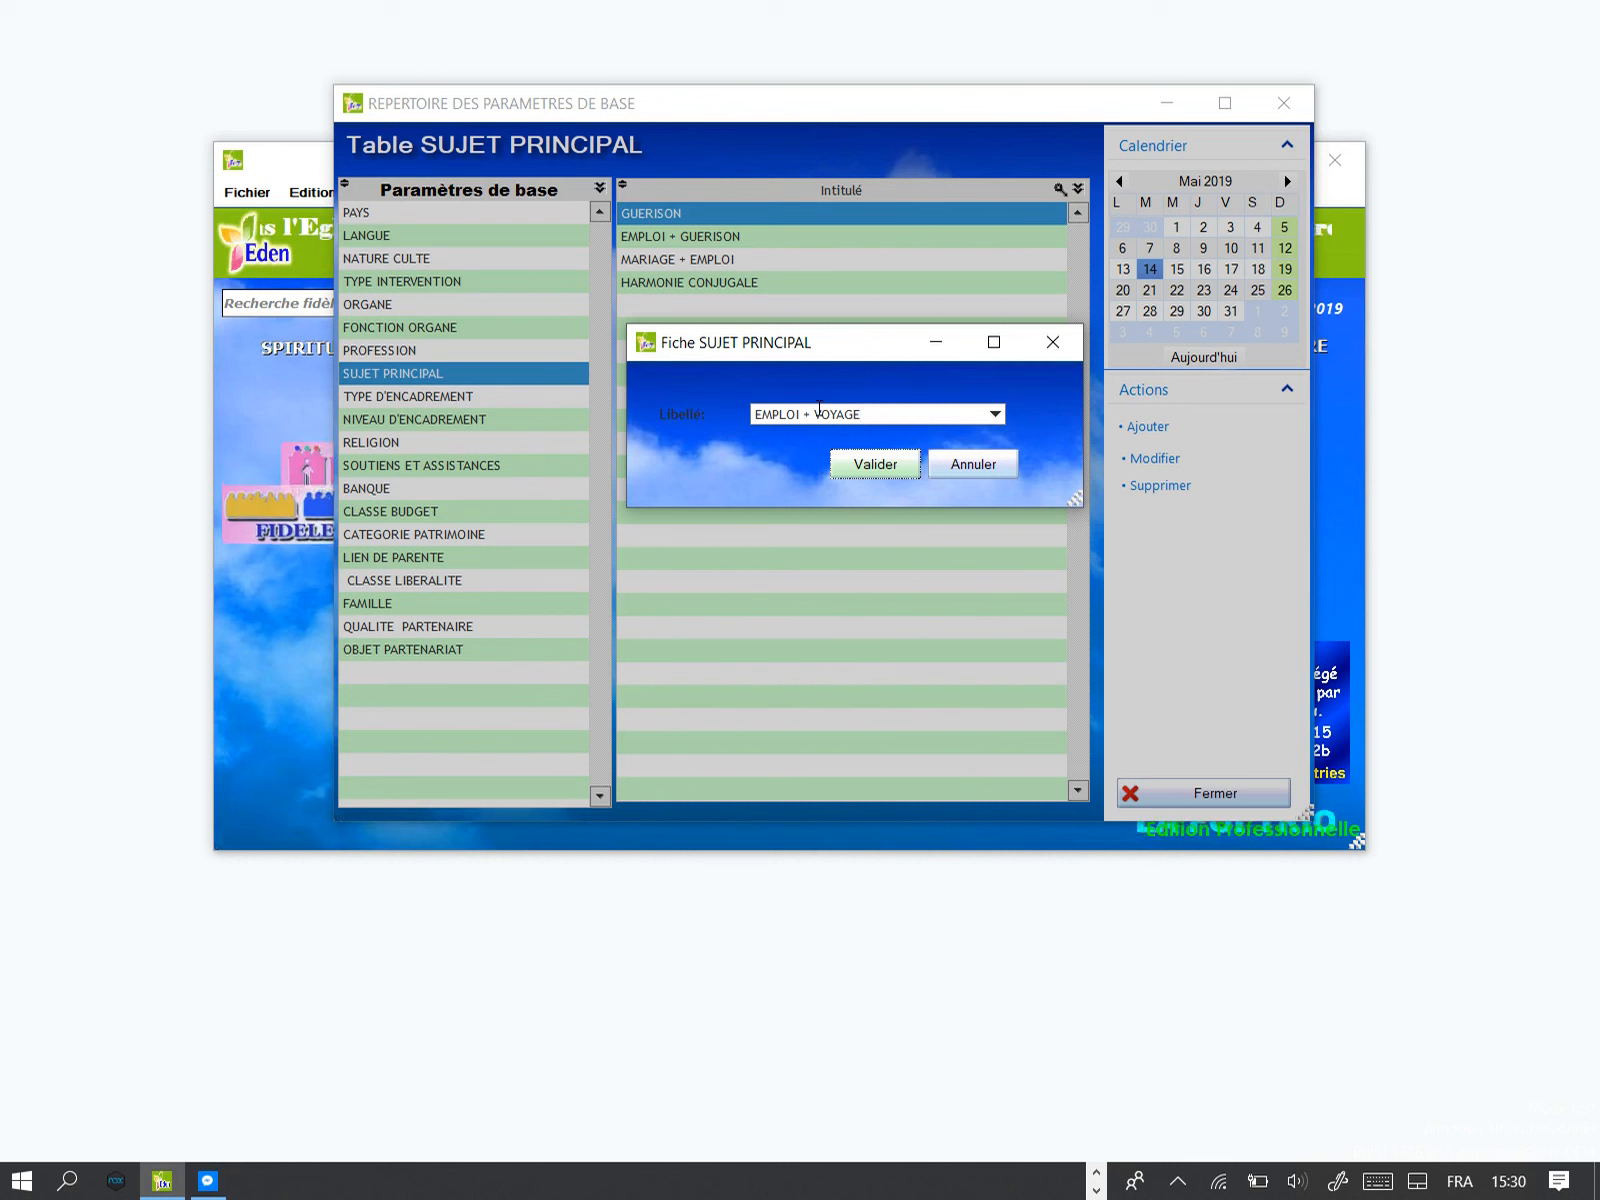
pyautogui.click(877, 470)
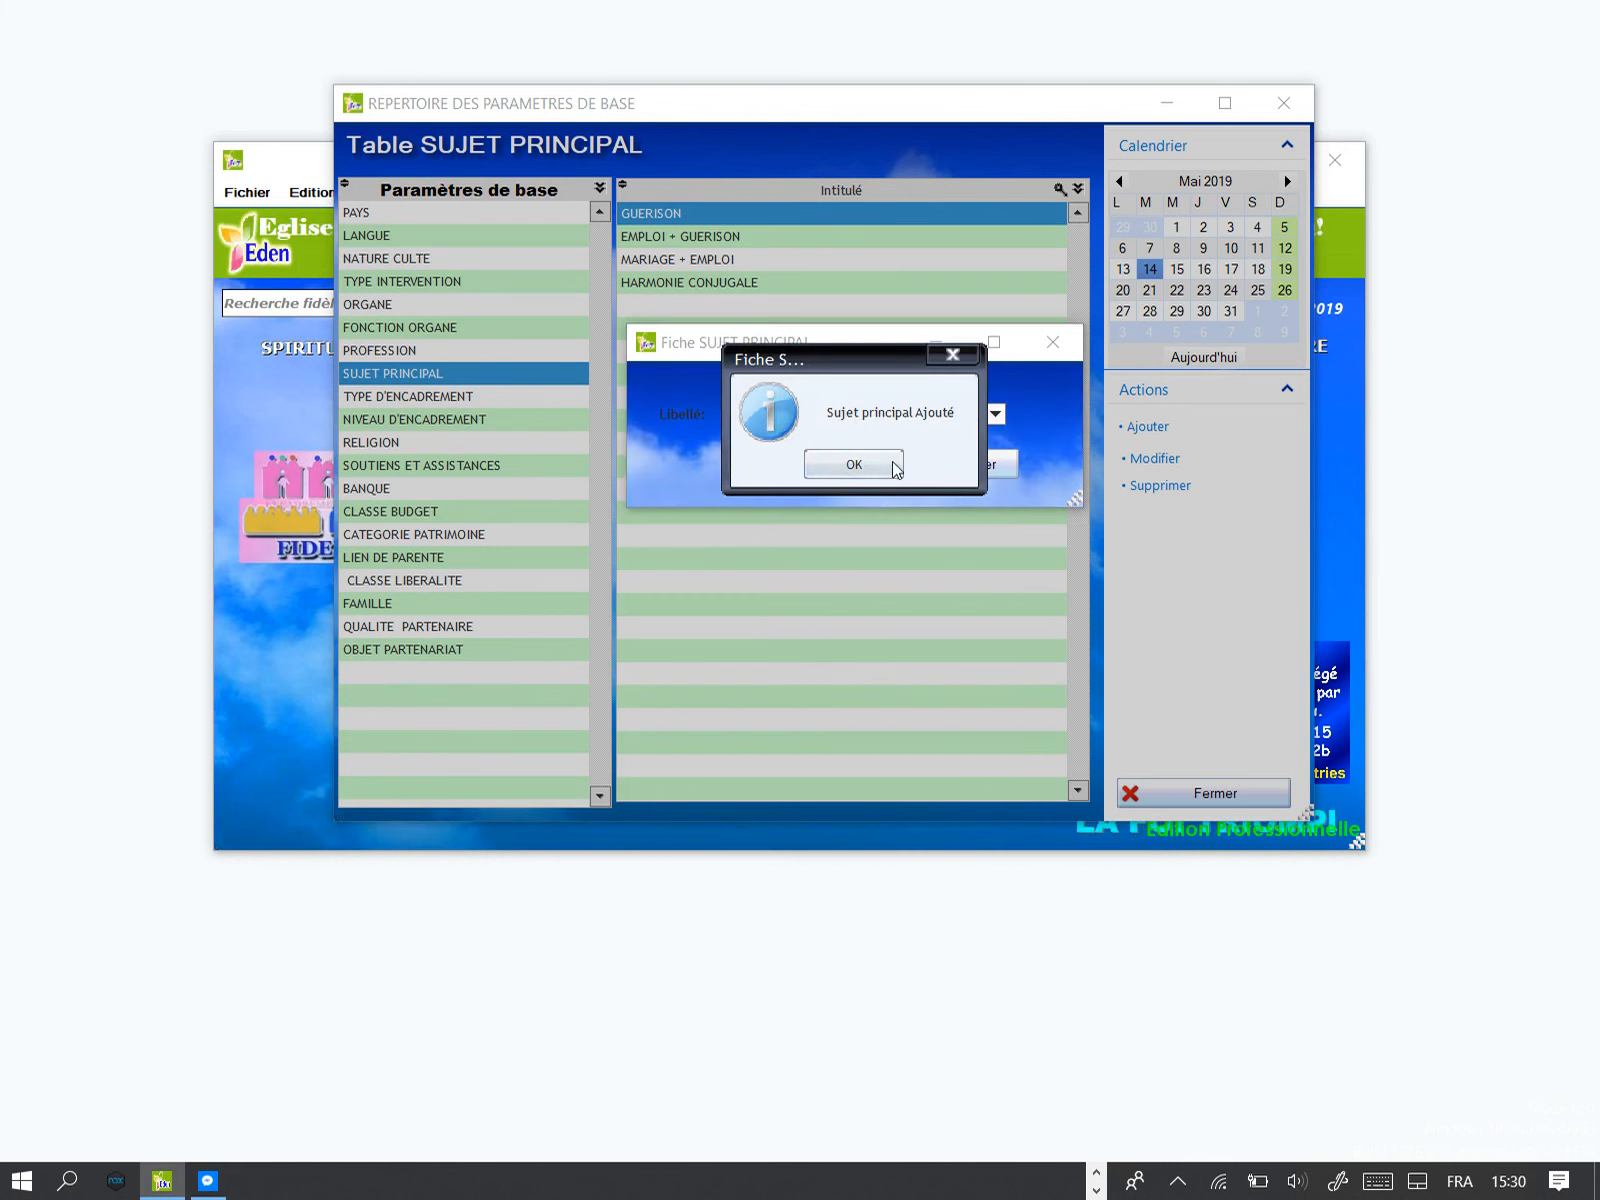
pyautogui.click(858, 462)
pyautogui.click(971, 464)
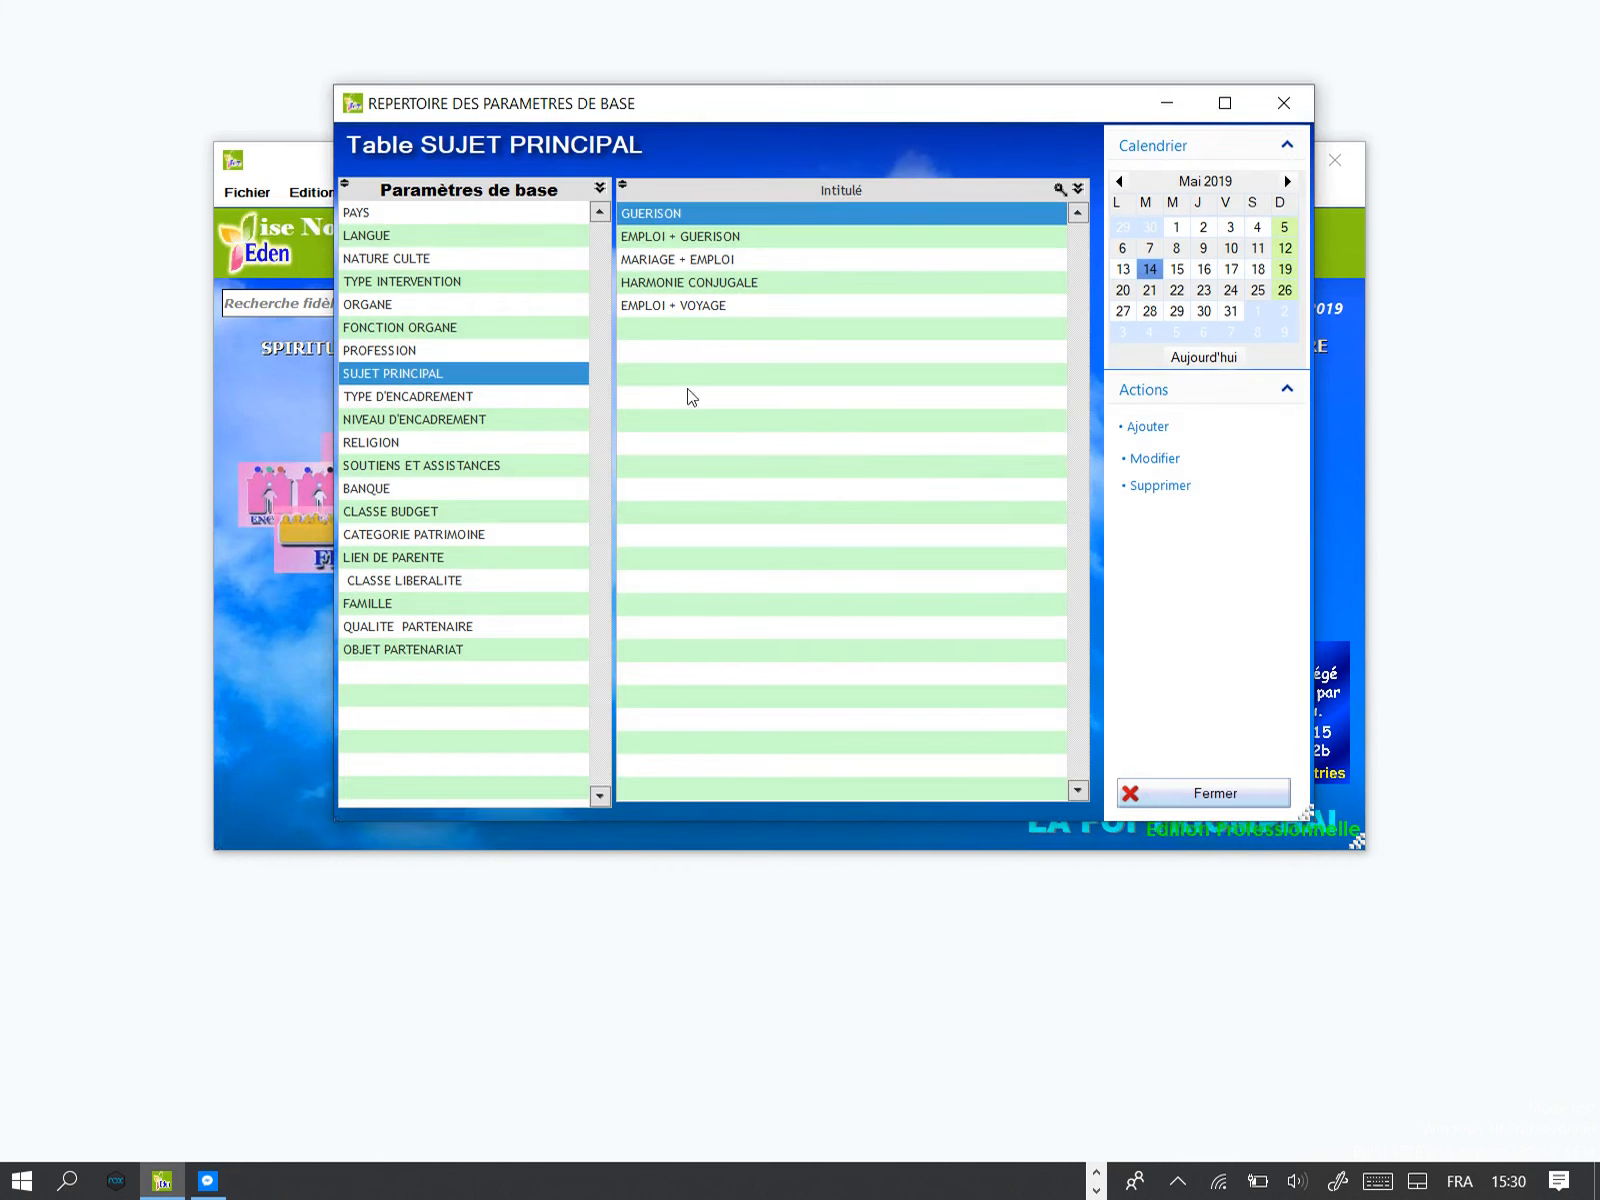
# Step: Examine the predefined labels for a new TYPE D'ENCADREMENT record and cancel the form
pyautogui.click(369, 396)
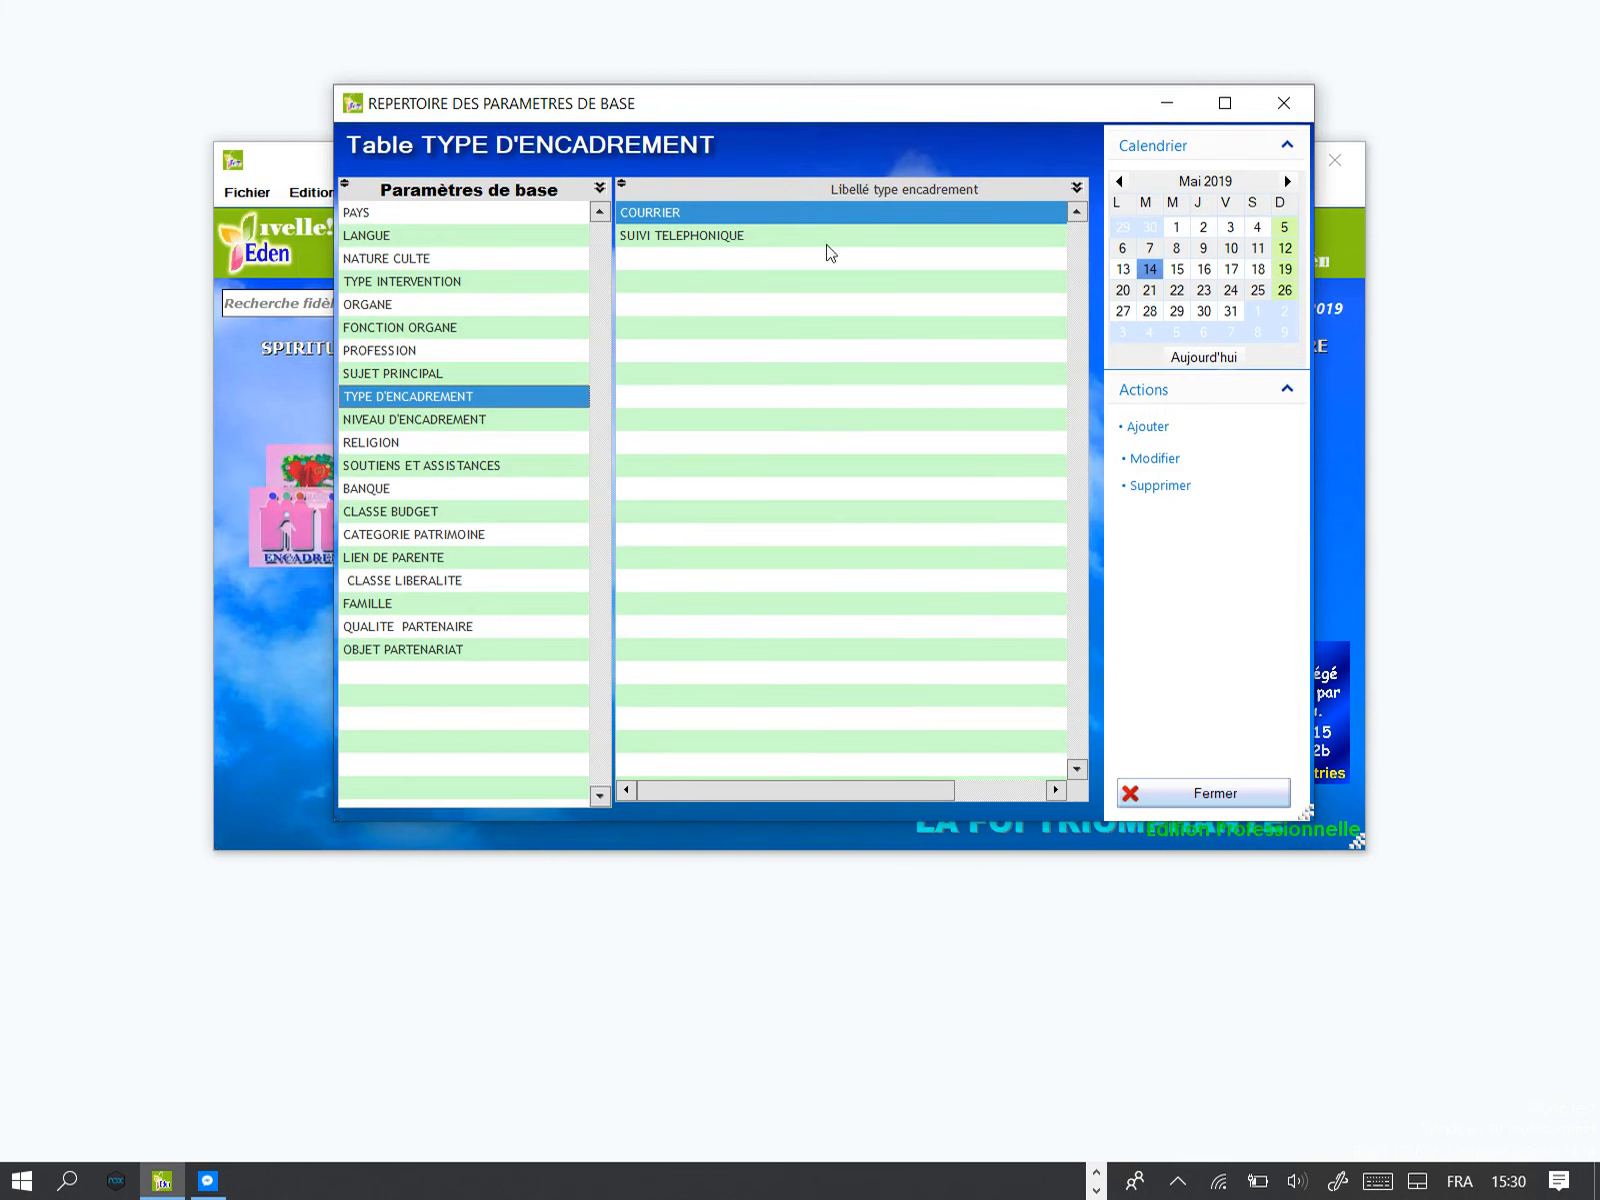
pyautogui.click(1145, 427)
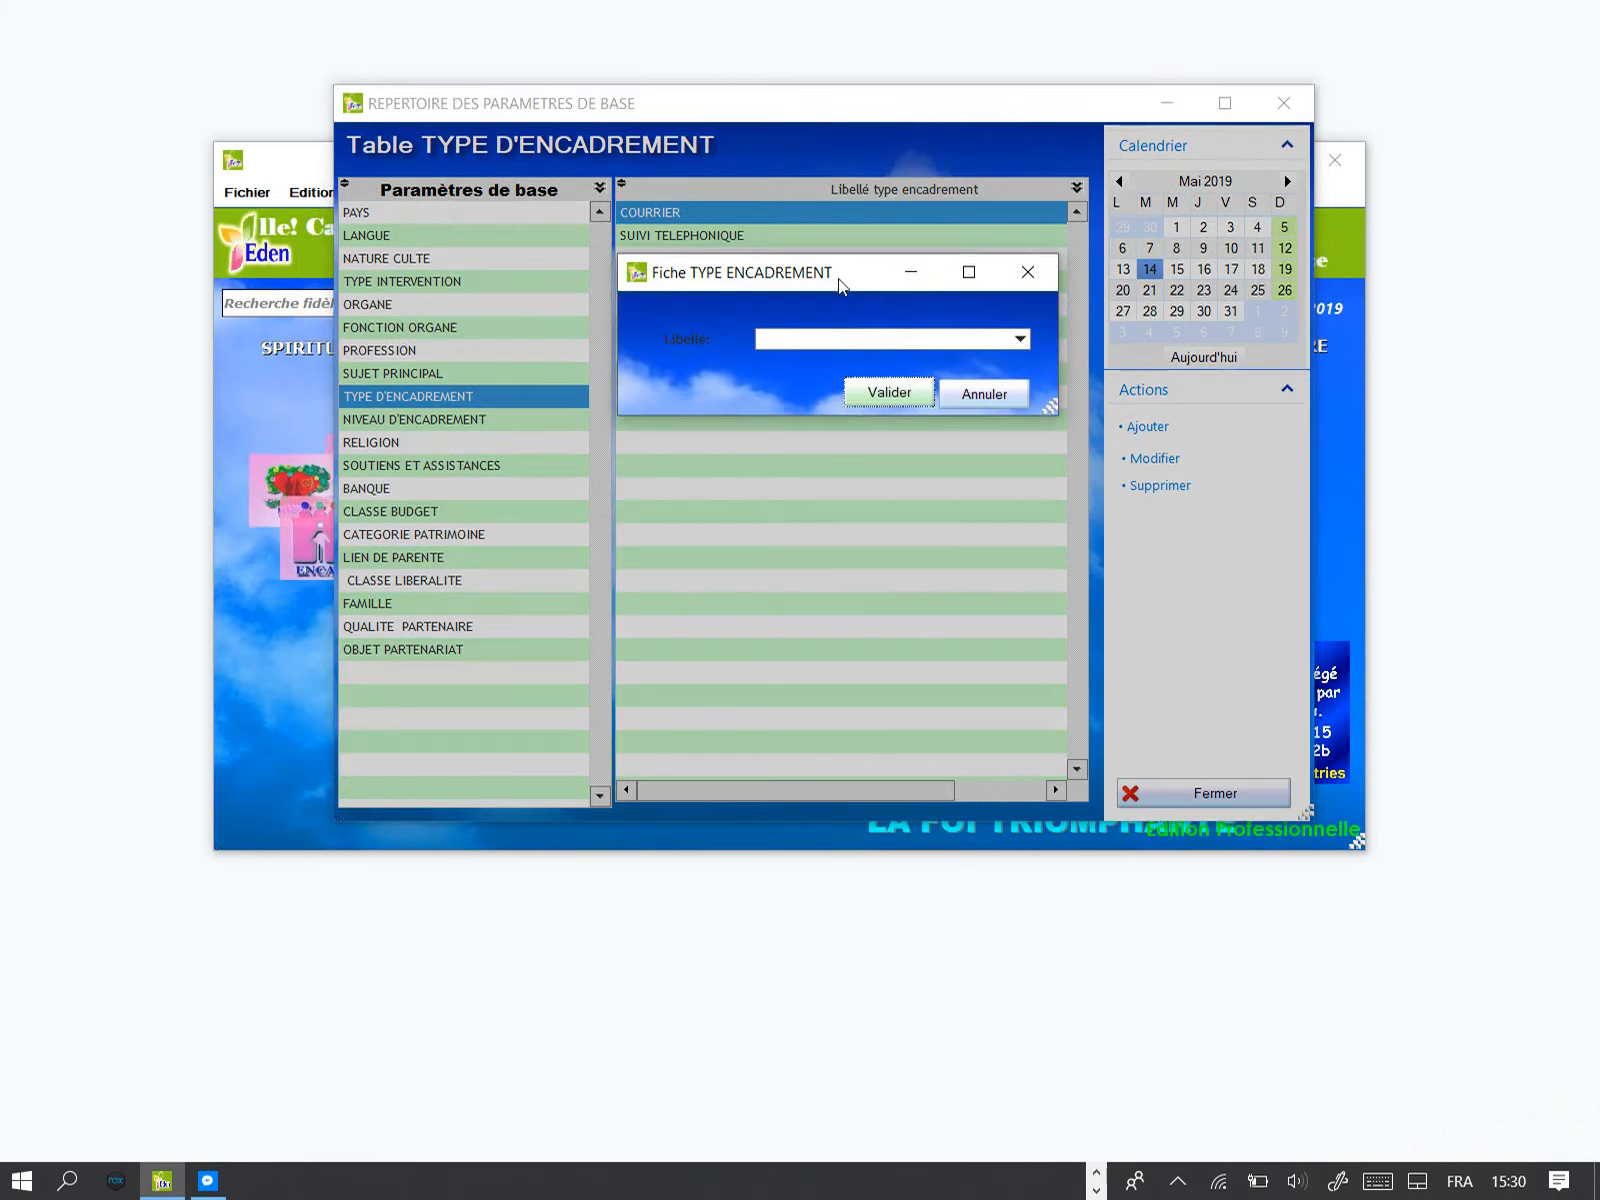
pyautogui.moveTo(839, 282)
pyautogui.mouseDown()
pyautogui.moveTo(802, 235)
pyautogui.moveTo(879, 336)
pyautogui.moveTo(848, 400)
pyautogui.moveTo(832, 318)
pyautogui.moveTo(863, 284)
pyautogui.mouseUp()
pyautogui.click(1046, 346)
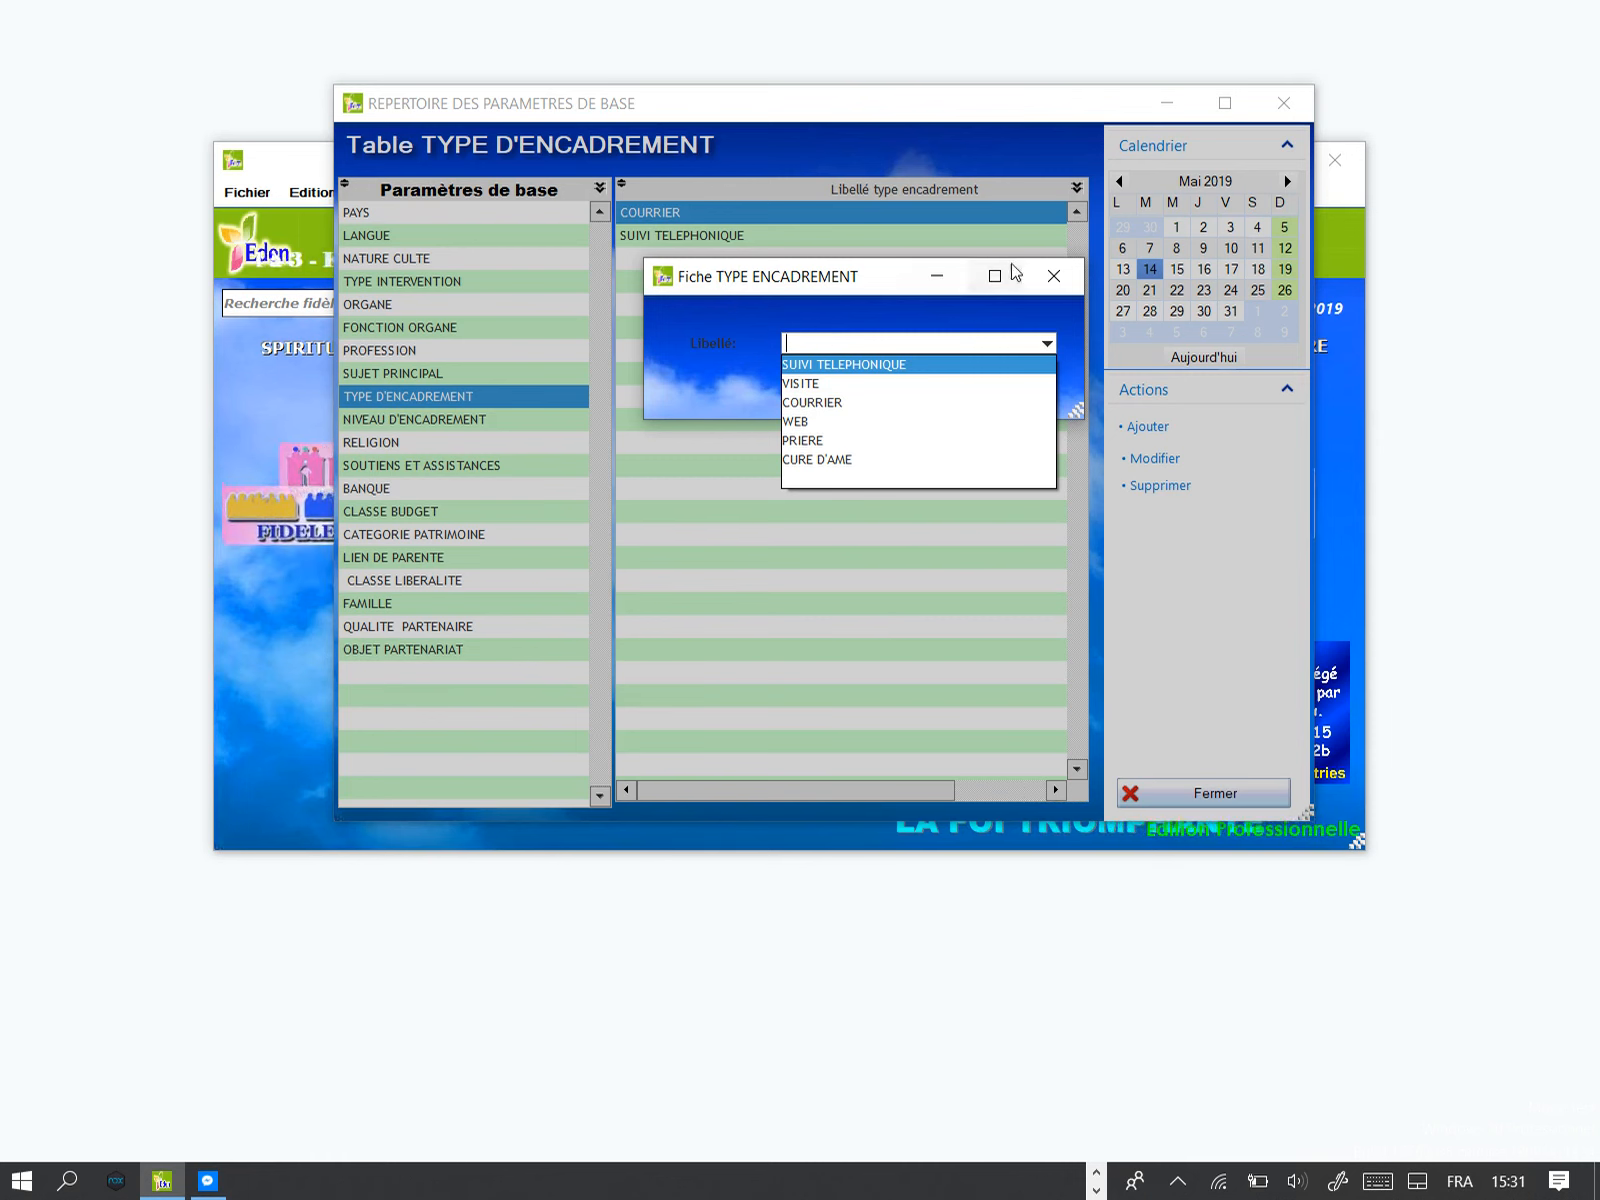
pyautogui.click(1045, 282)
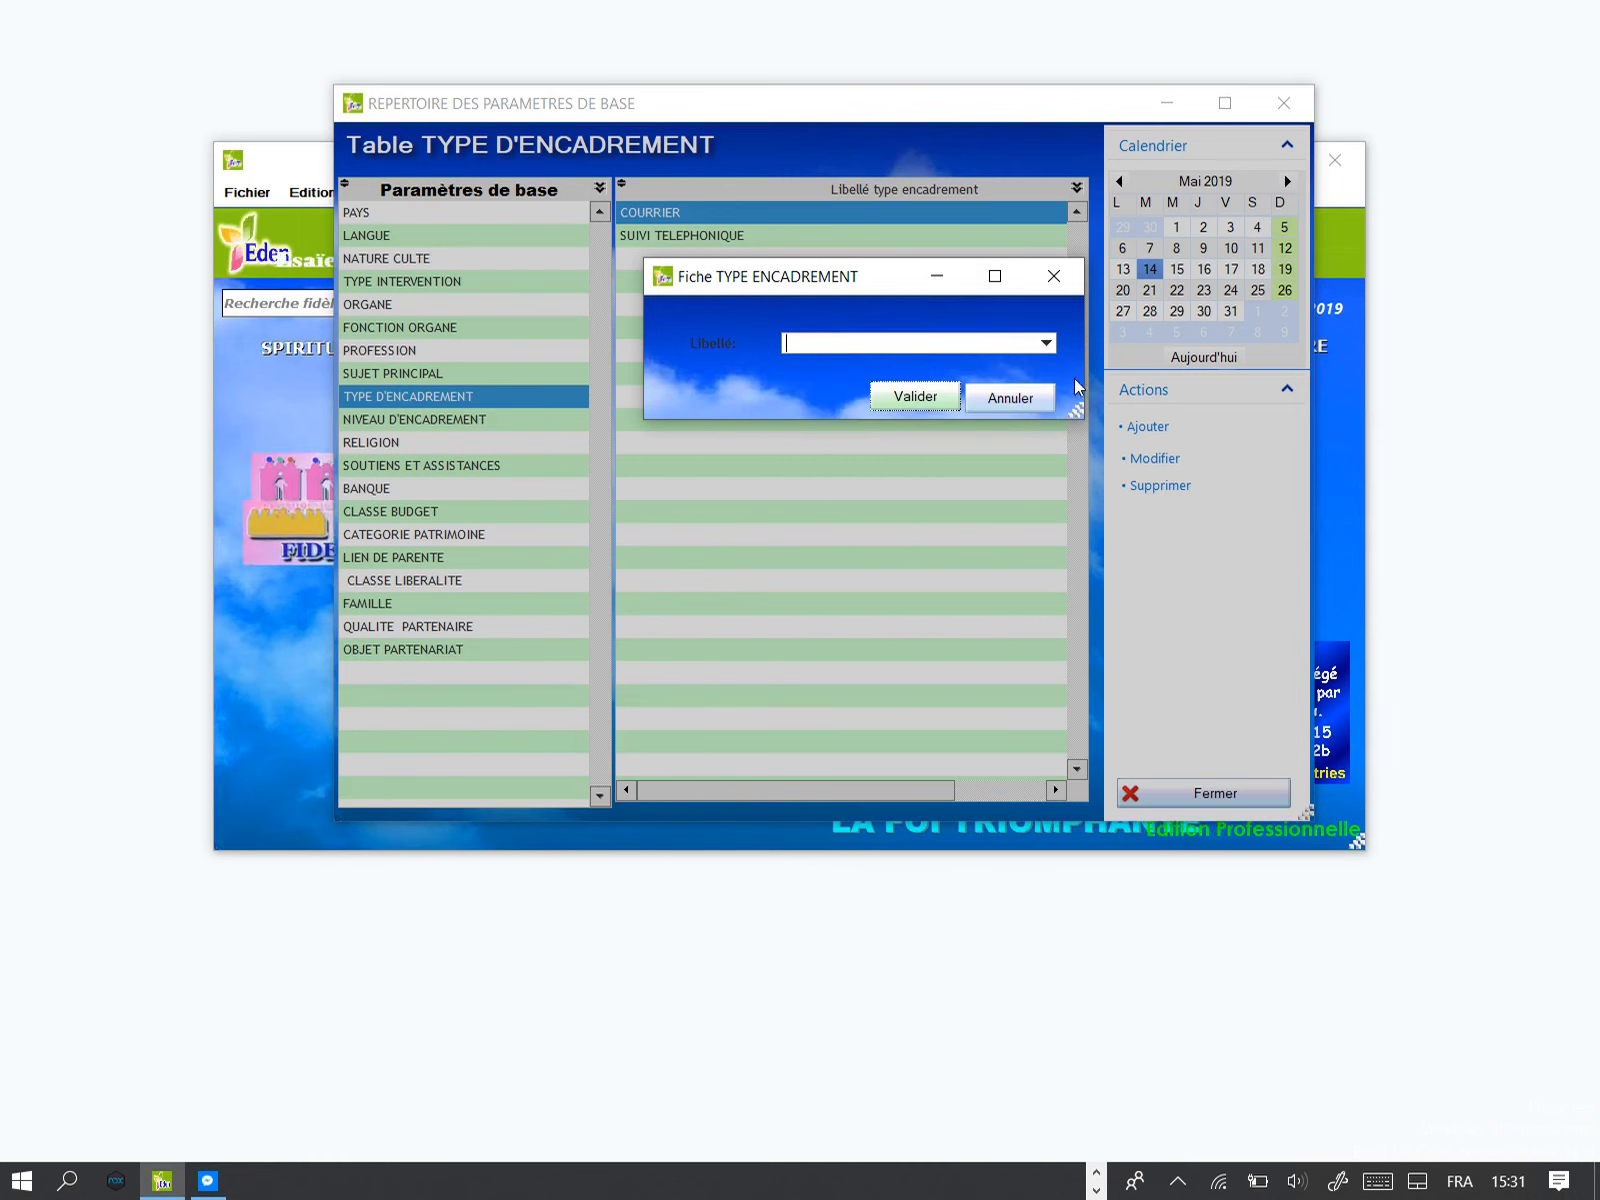
pyautogui.click(1034, 399)
# Step: Examine the predefined labels for a new NIVEAU D'ENCADREMENT record and close the form without saving
pyautogui.click(410, 419)
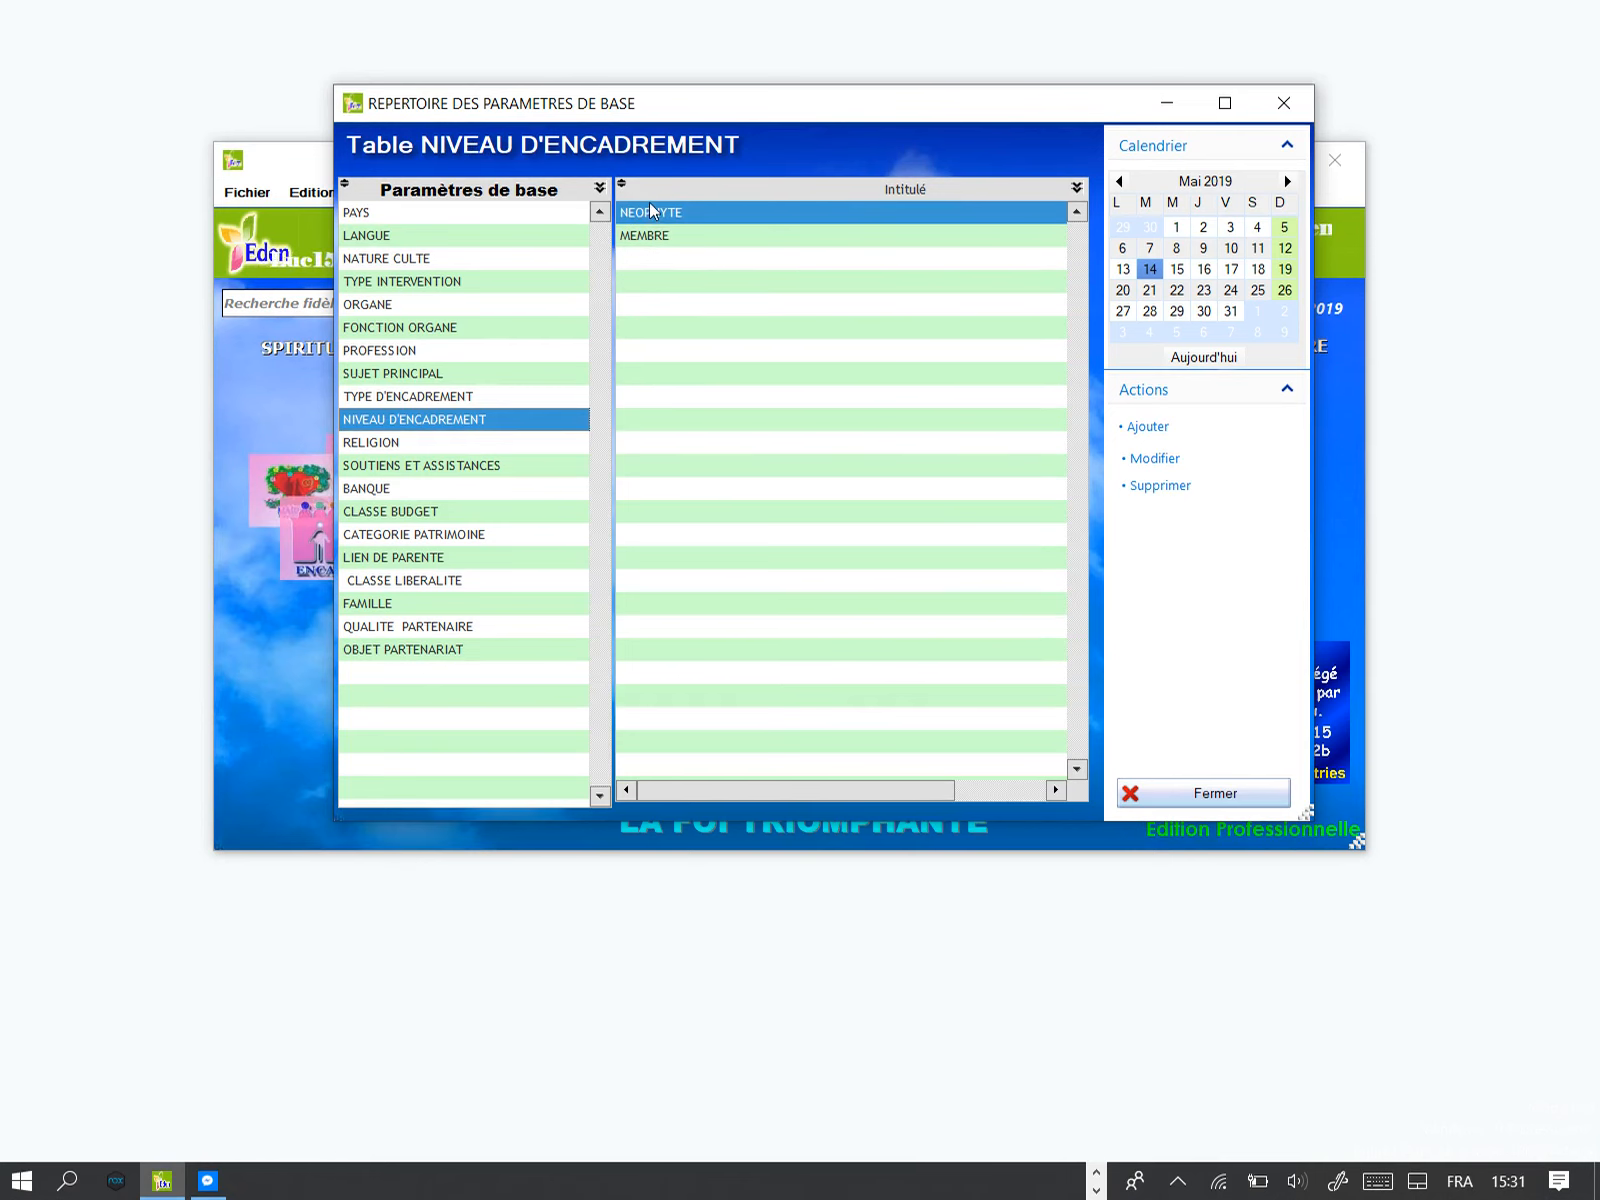
pyautogui.click(1150, 428)
pyautogui.click(1067, 343)
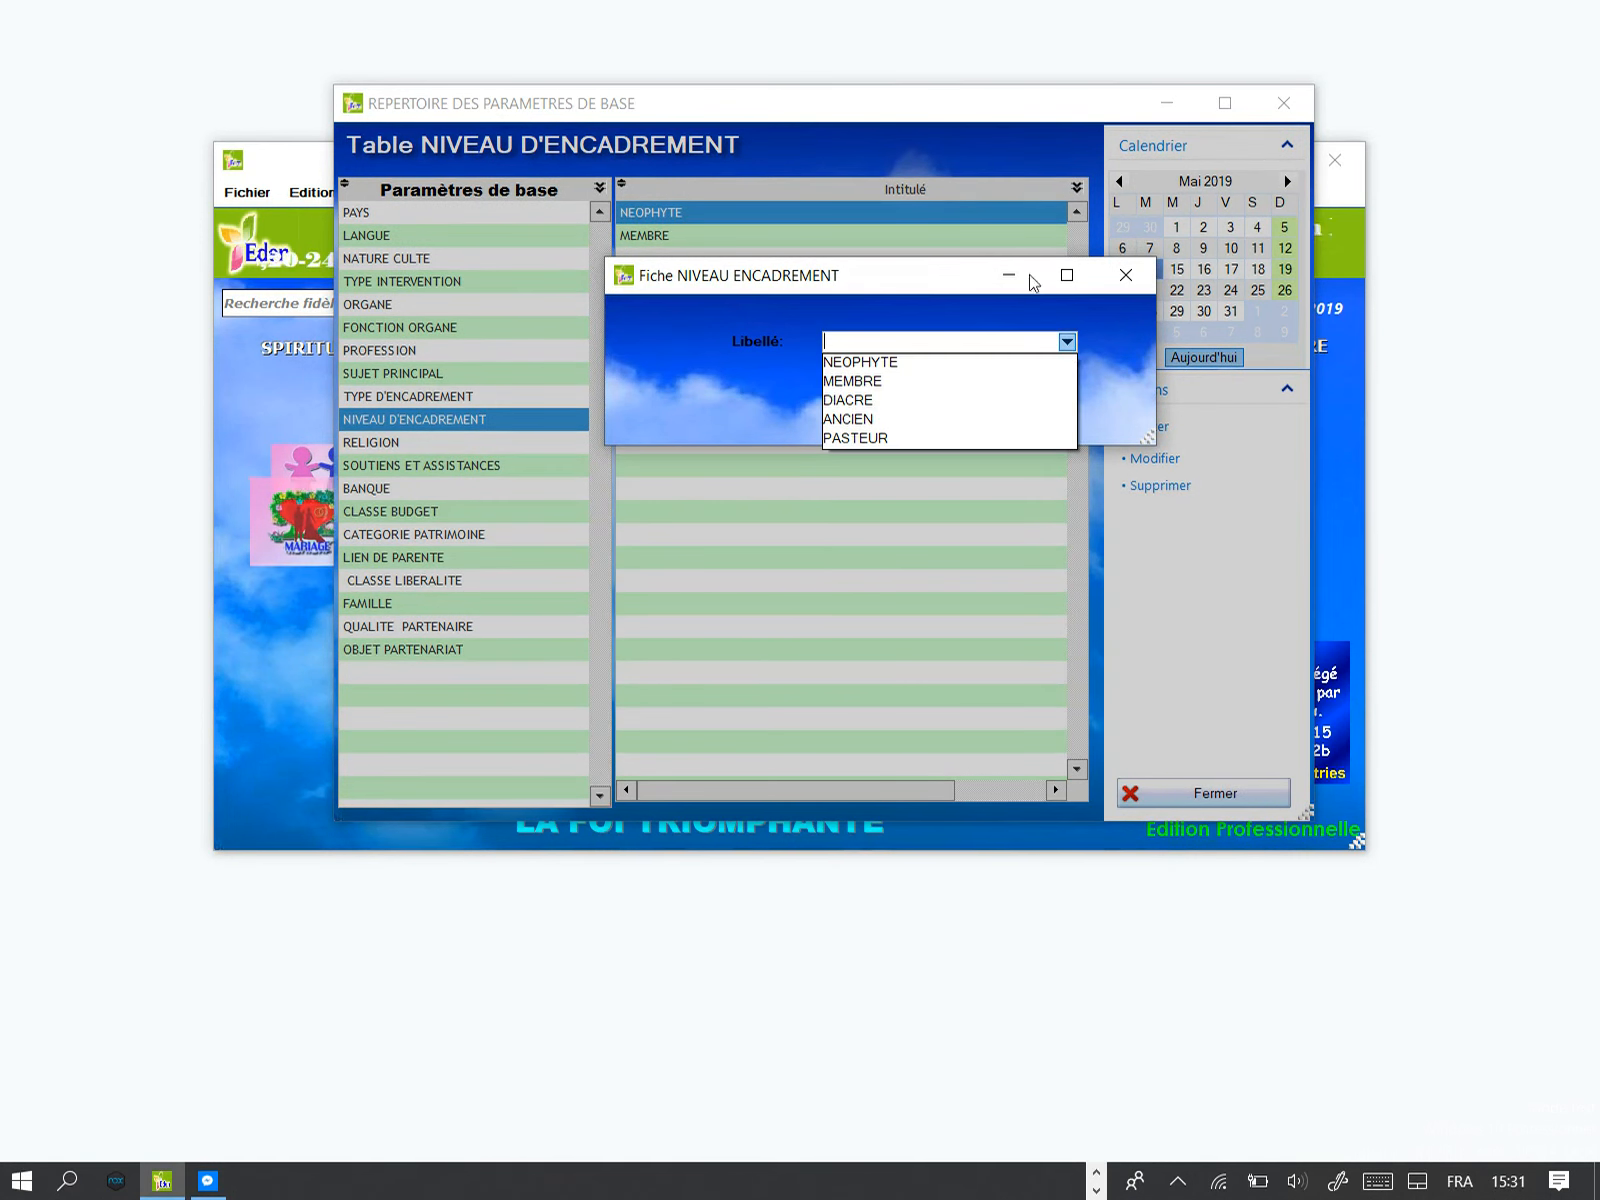
pyautogui.click(664, 391)
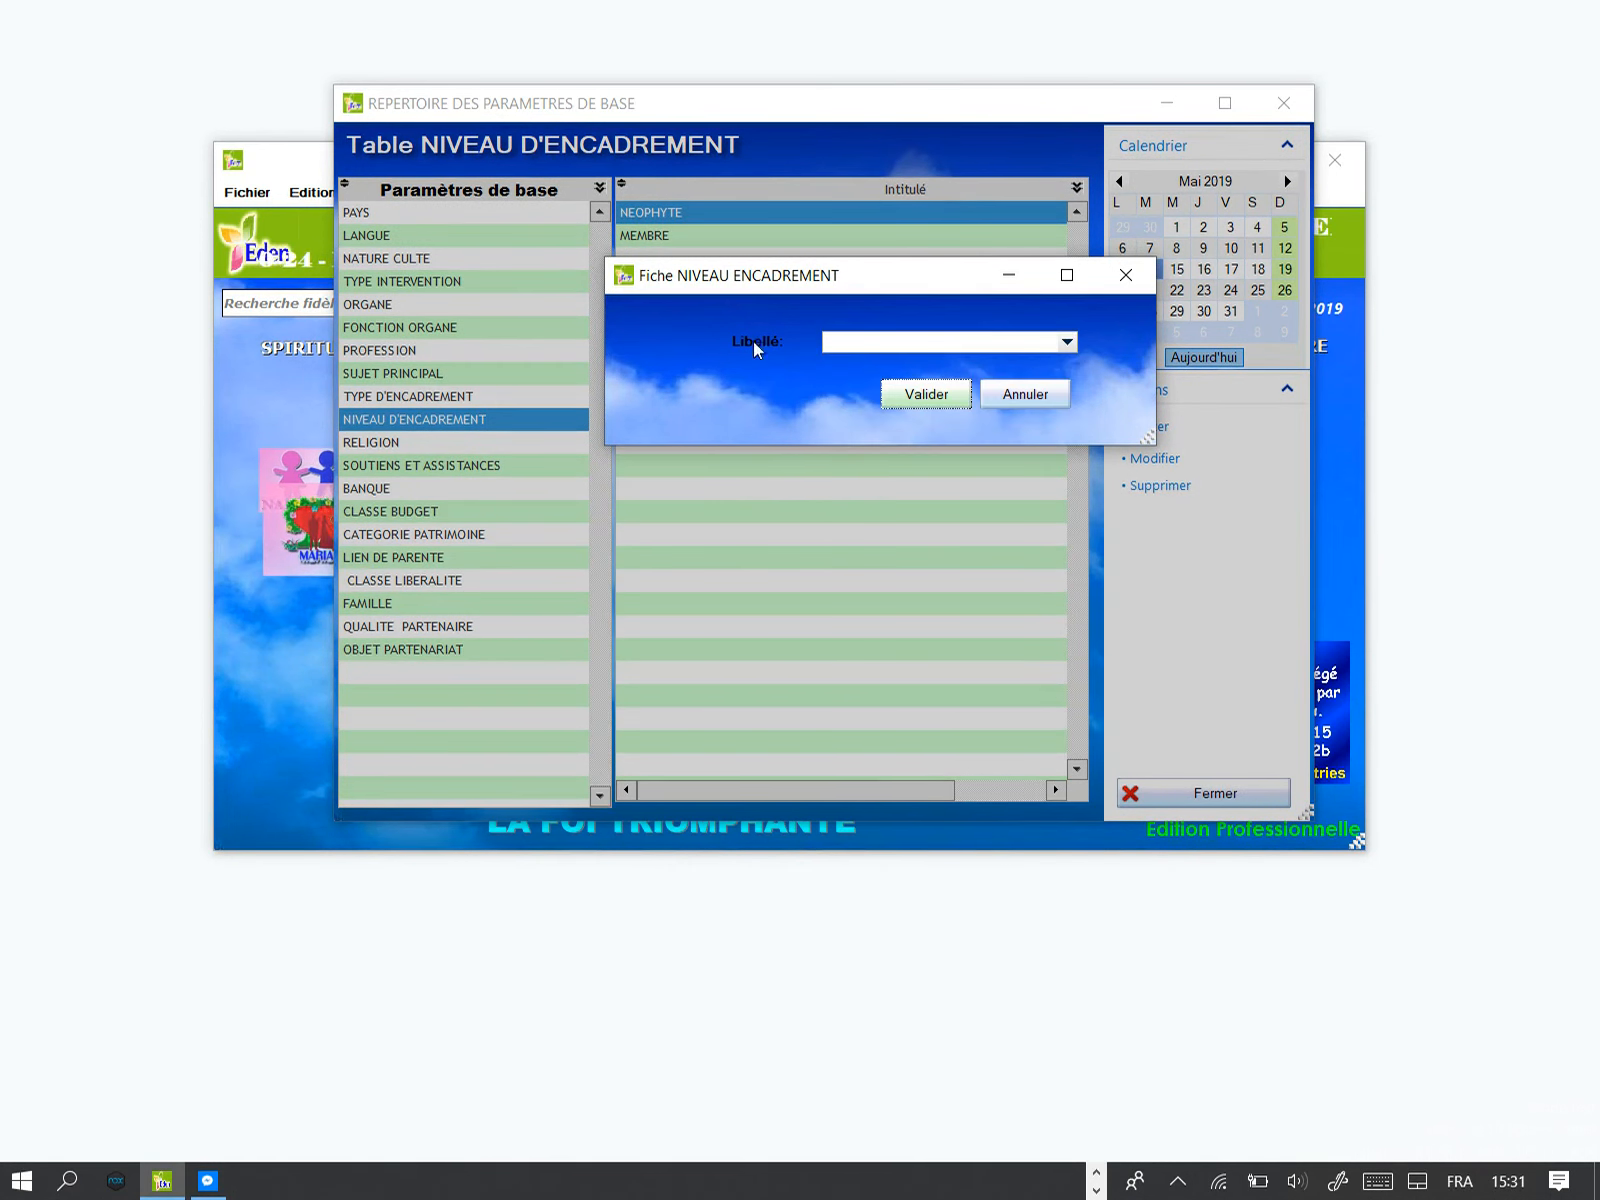
pyautogui.click(1128, 273)
# Step: Examine the predefined labels for a new RELIGION record and close the form without saving
pyautogui.click(357, 446)
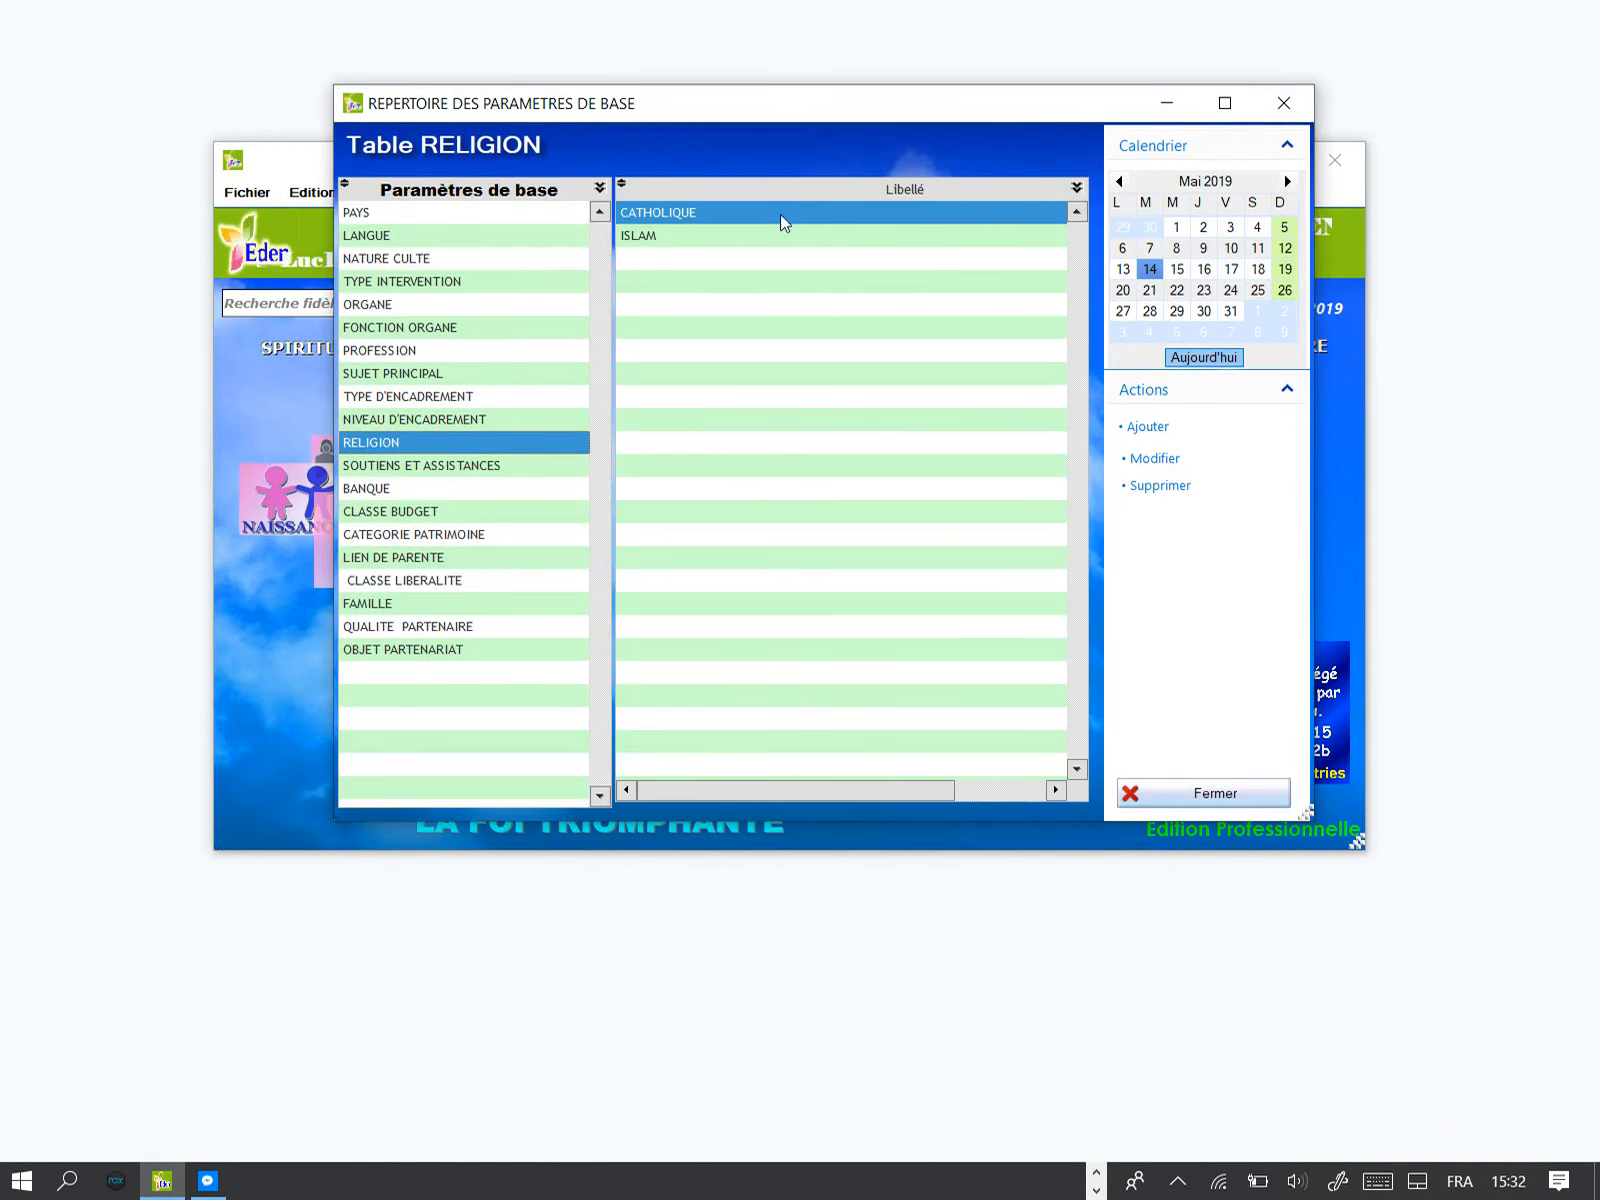
pyautogui.click(1147, 427)
pyautogui.moveTo(830, 392); pyautogui.dragTo(868, 278)
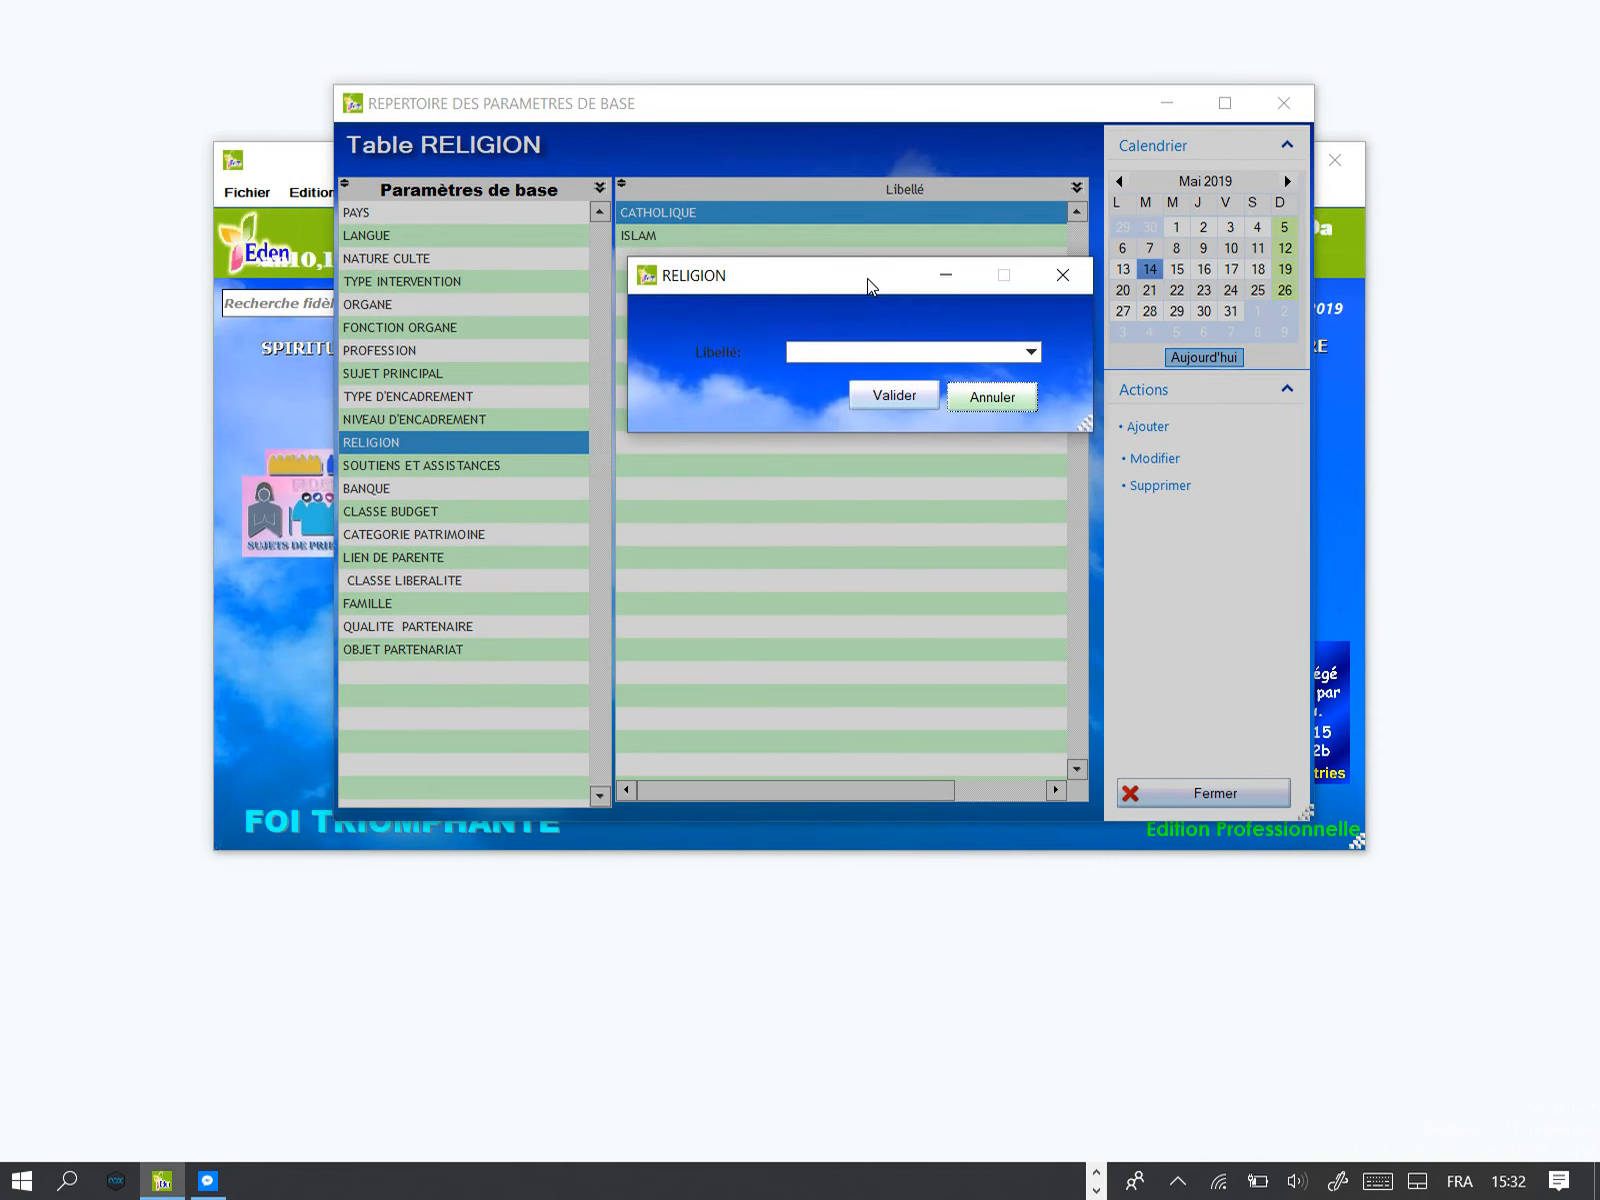
pyautogui.click(1028, 352)
pyautogui.click(1028, 352)
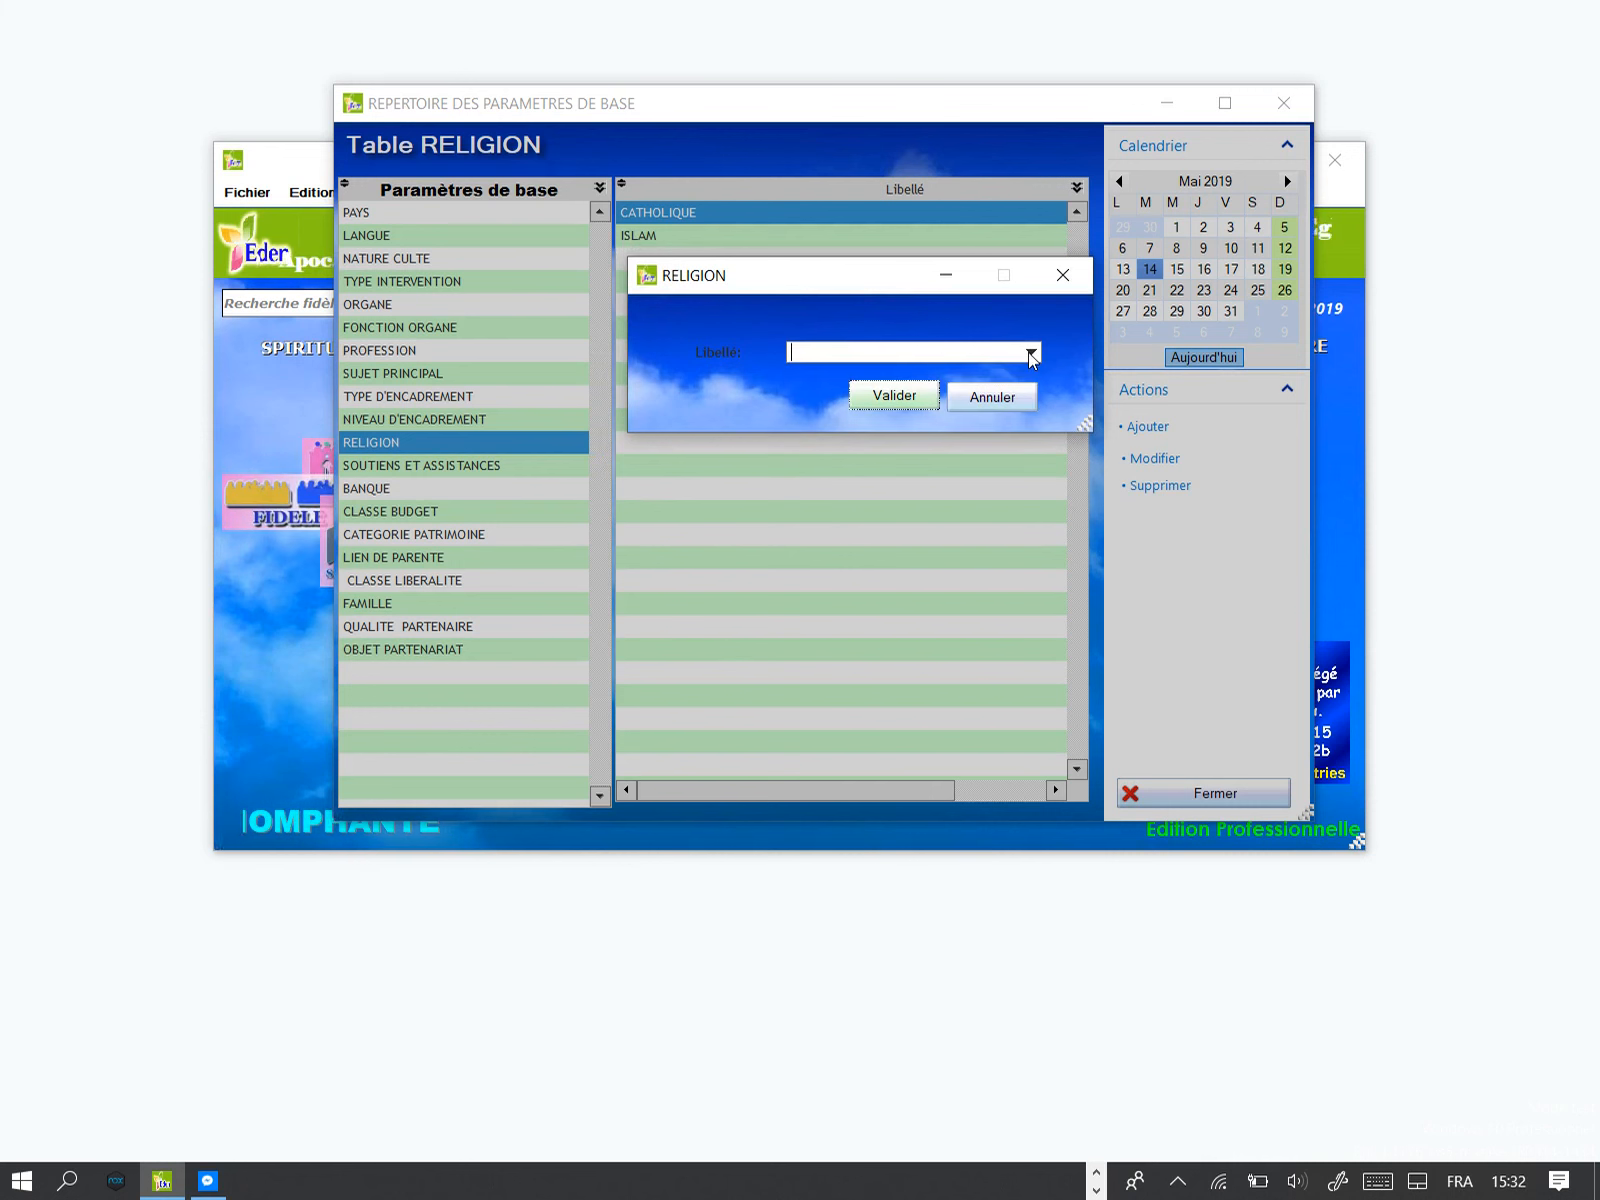
pyautogui.click(1028, 352)
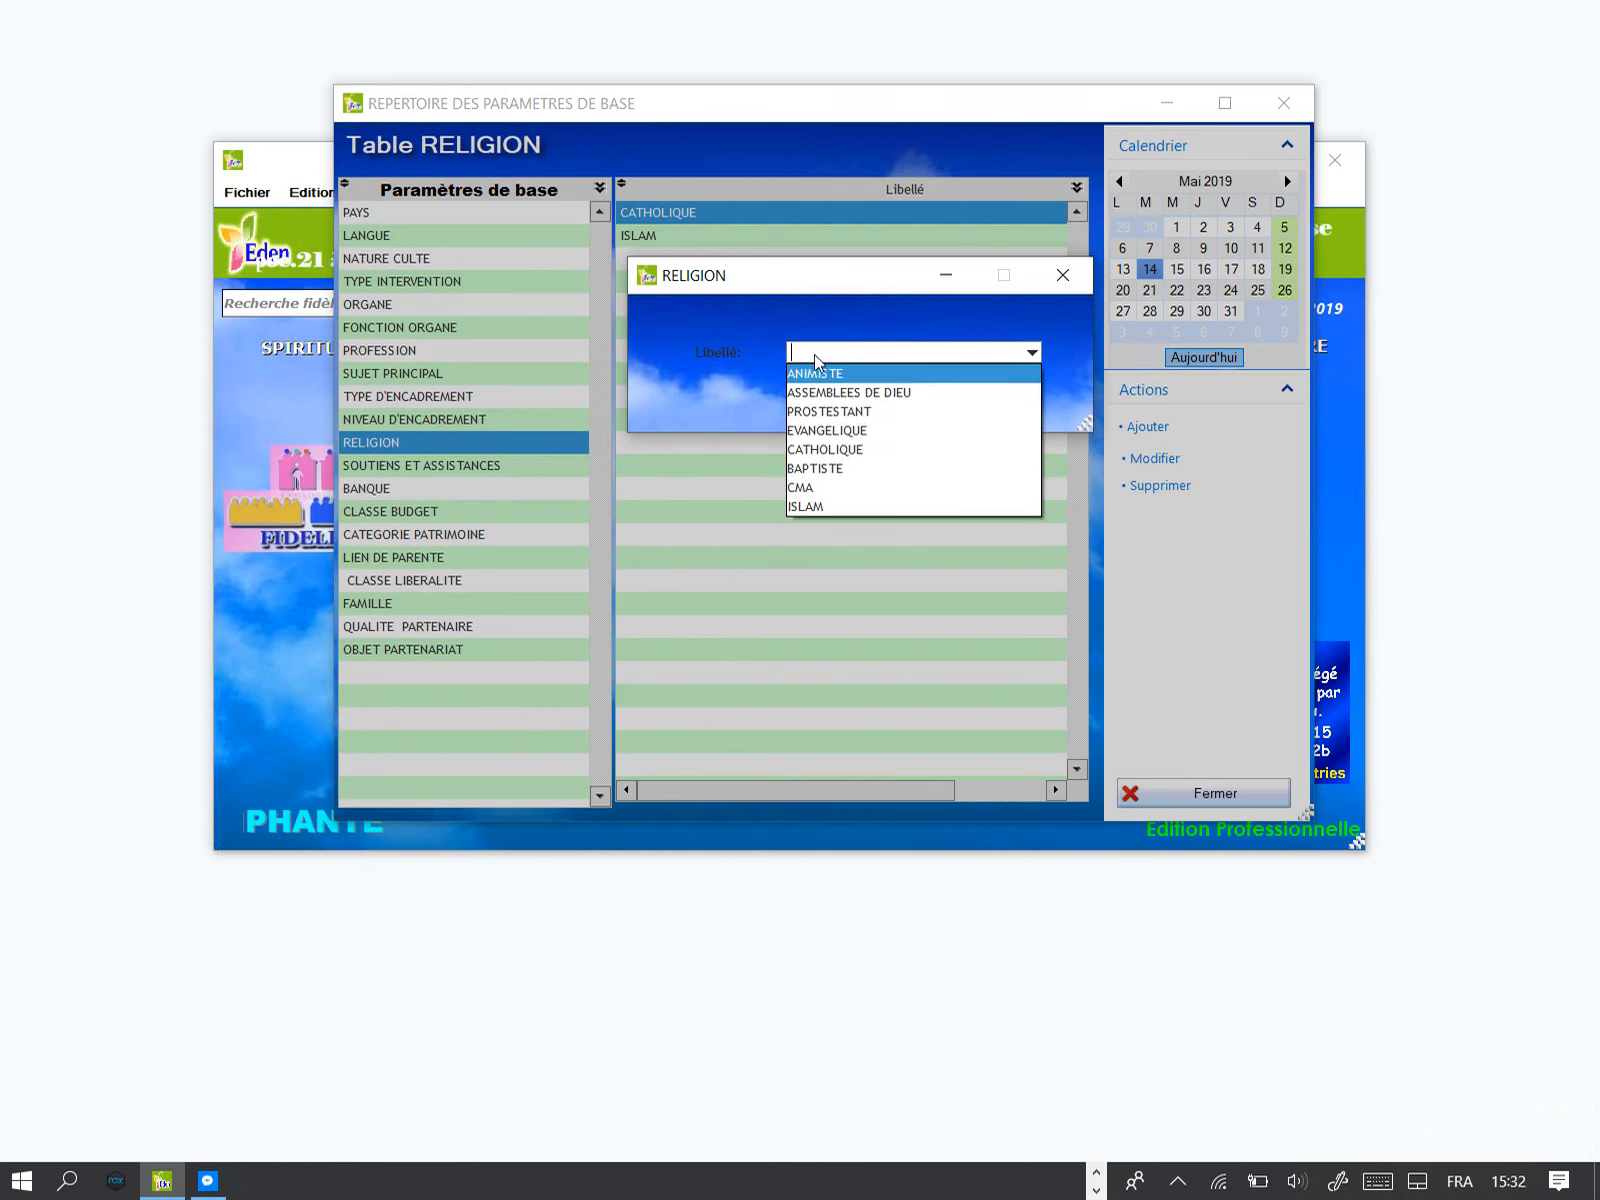
pyautogui.click(684, 391)
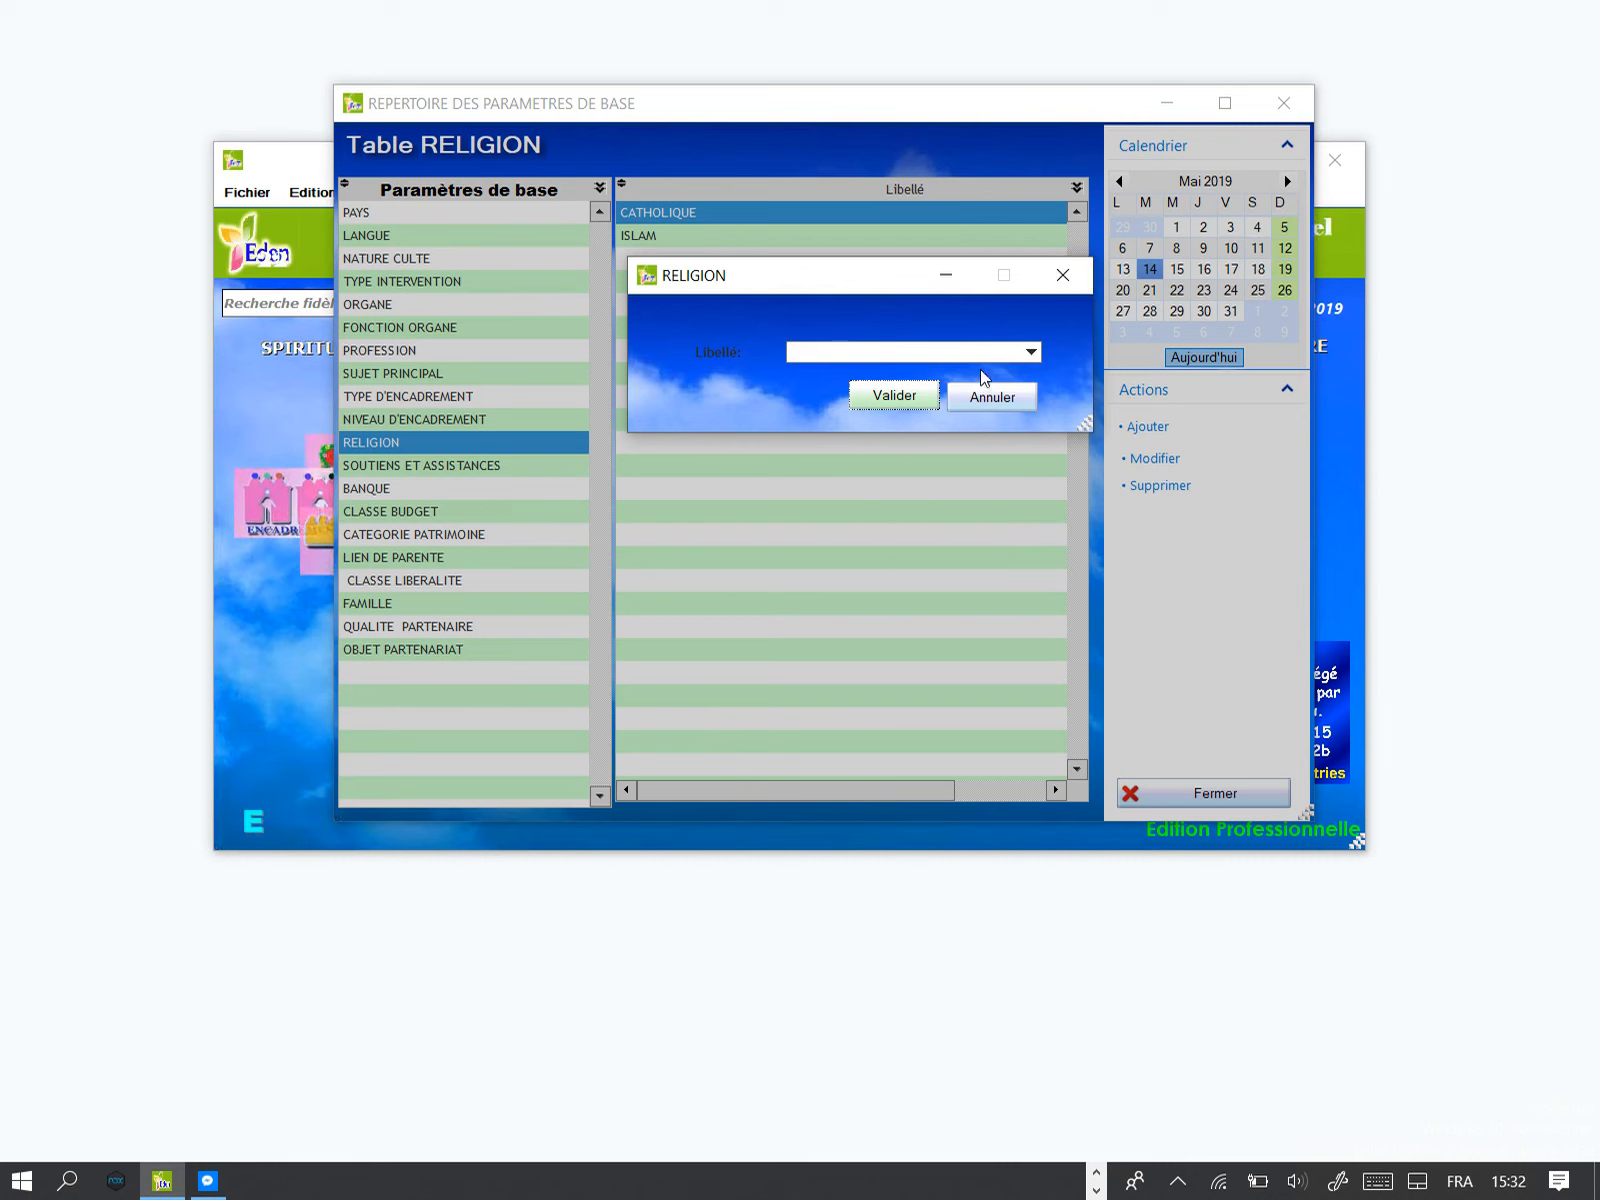
pyautogui.click(1058, 276)
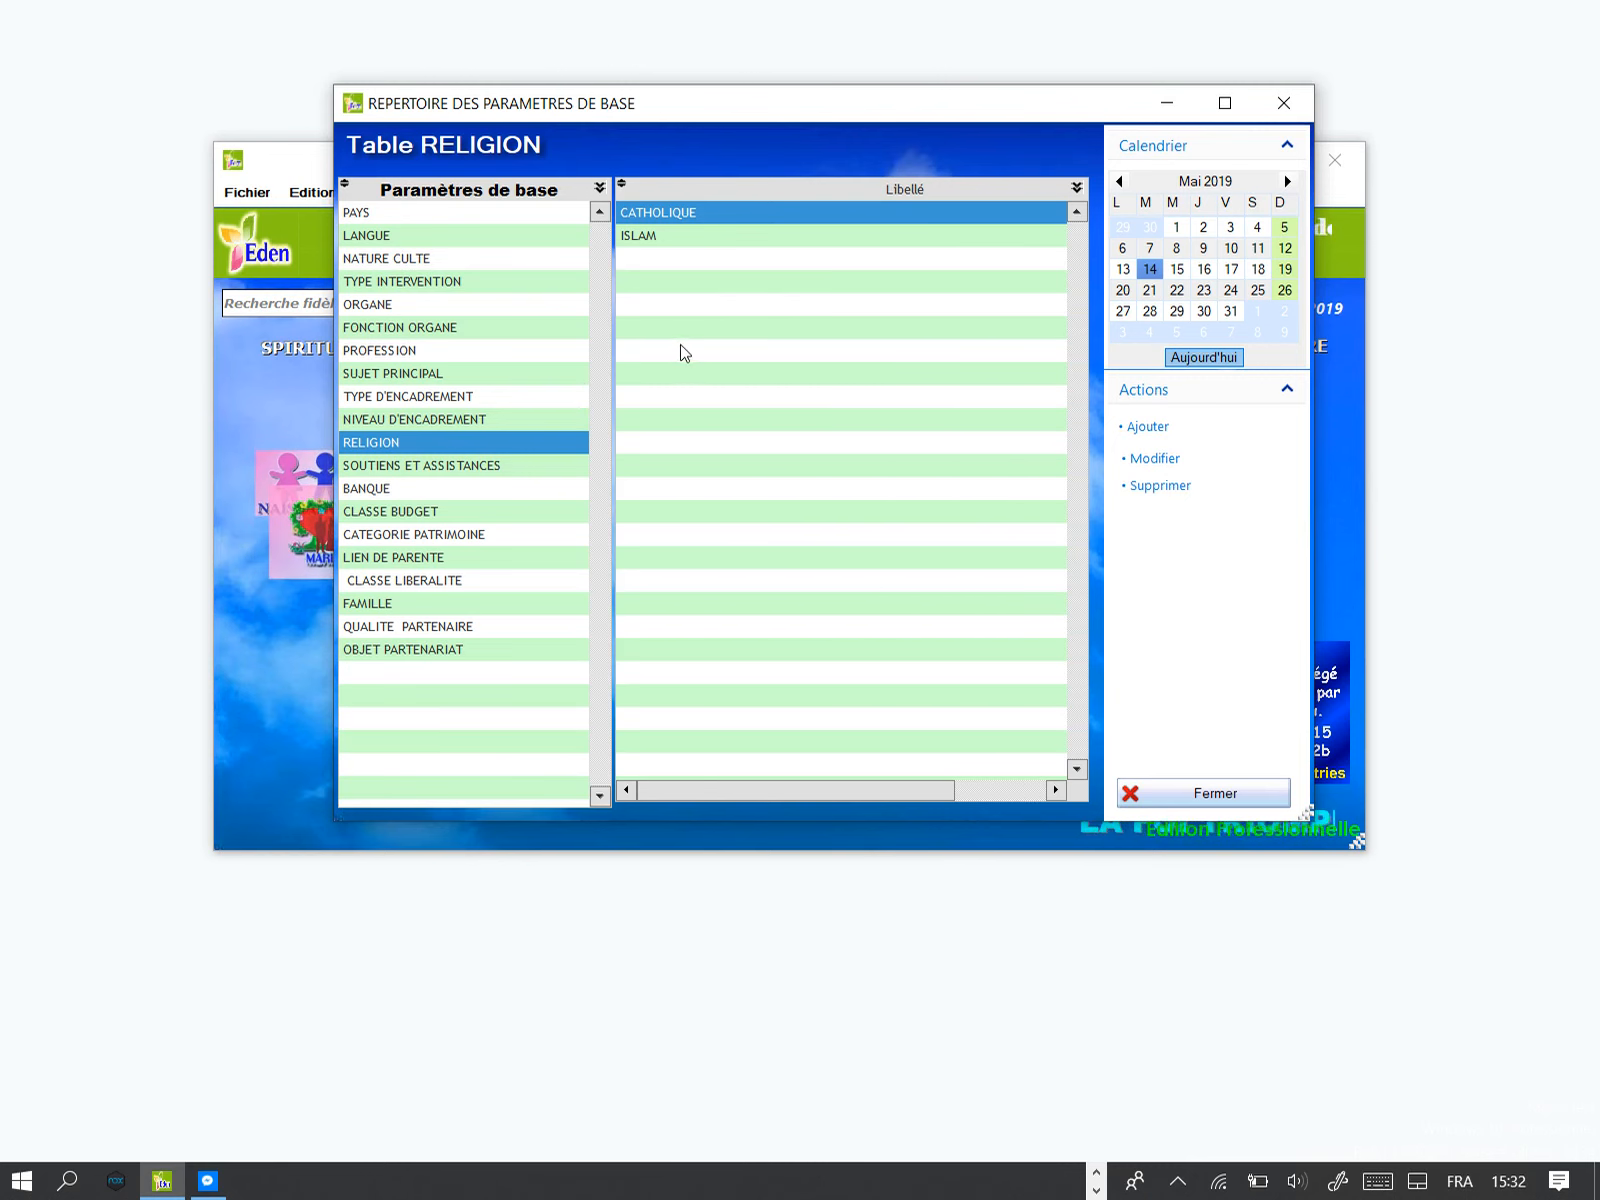
# Step: Examine the predefined labels and the amount field for a new SOUTIENS ET ASSISTANCES record and cancel the form
pyautogui.click(435, 468)
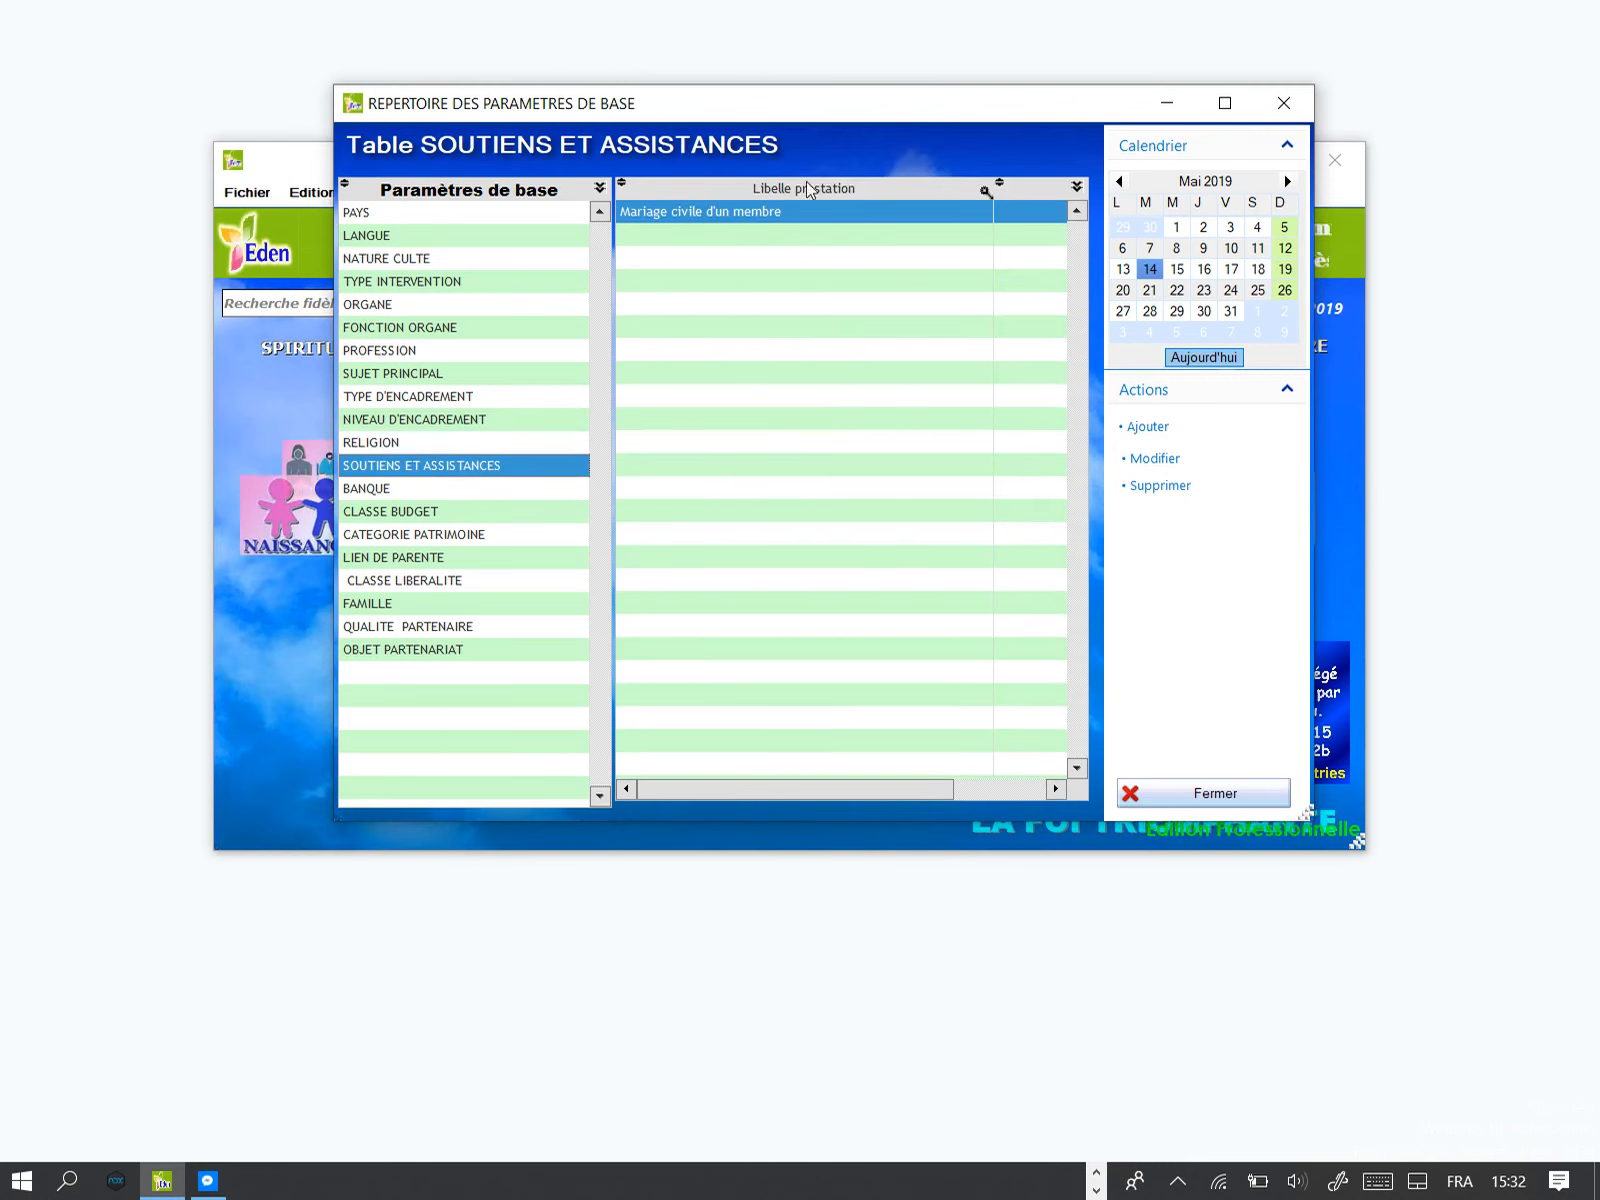
pyautogui.click(1164, 430)
pyautogui.moveTo(760, 389); pyautogui.dragTo(848, 258)
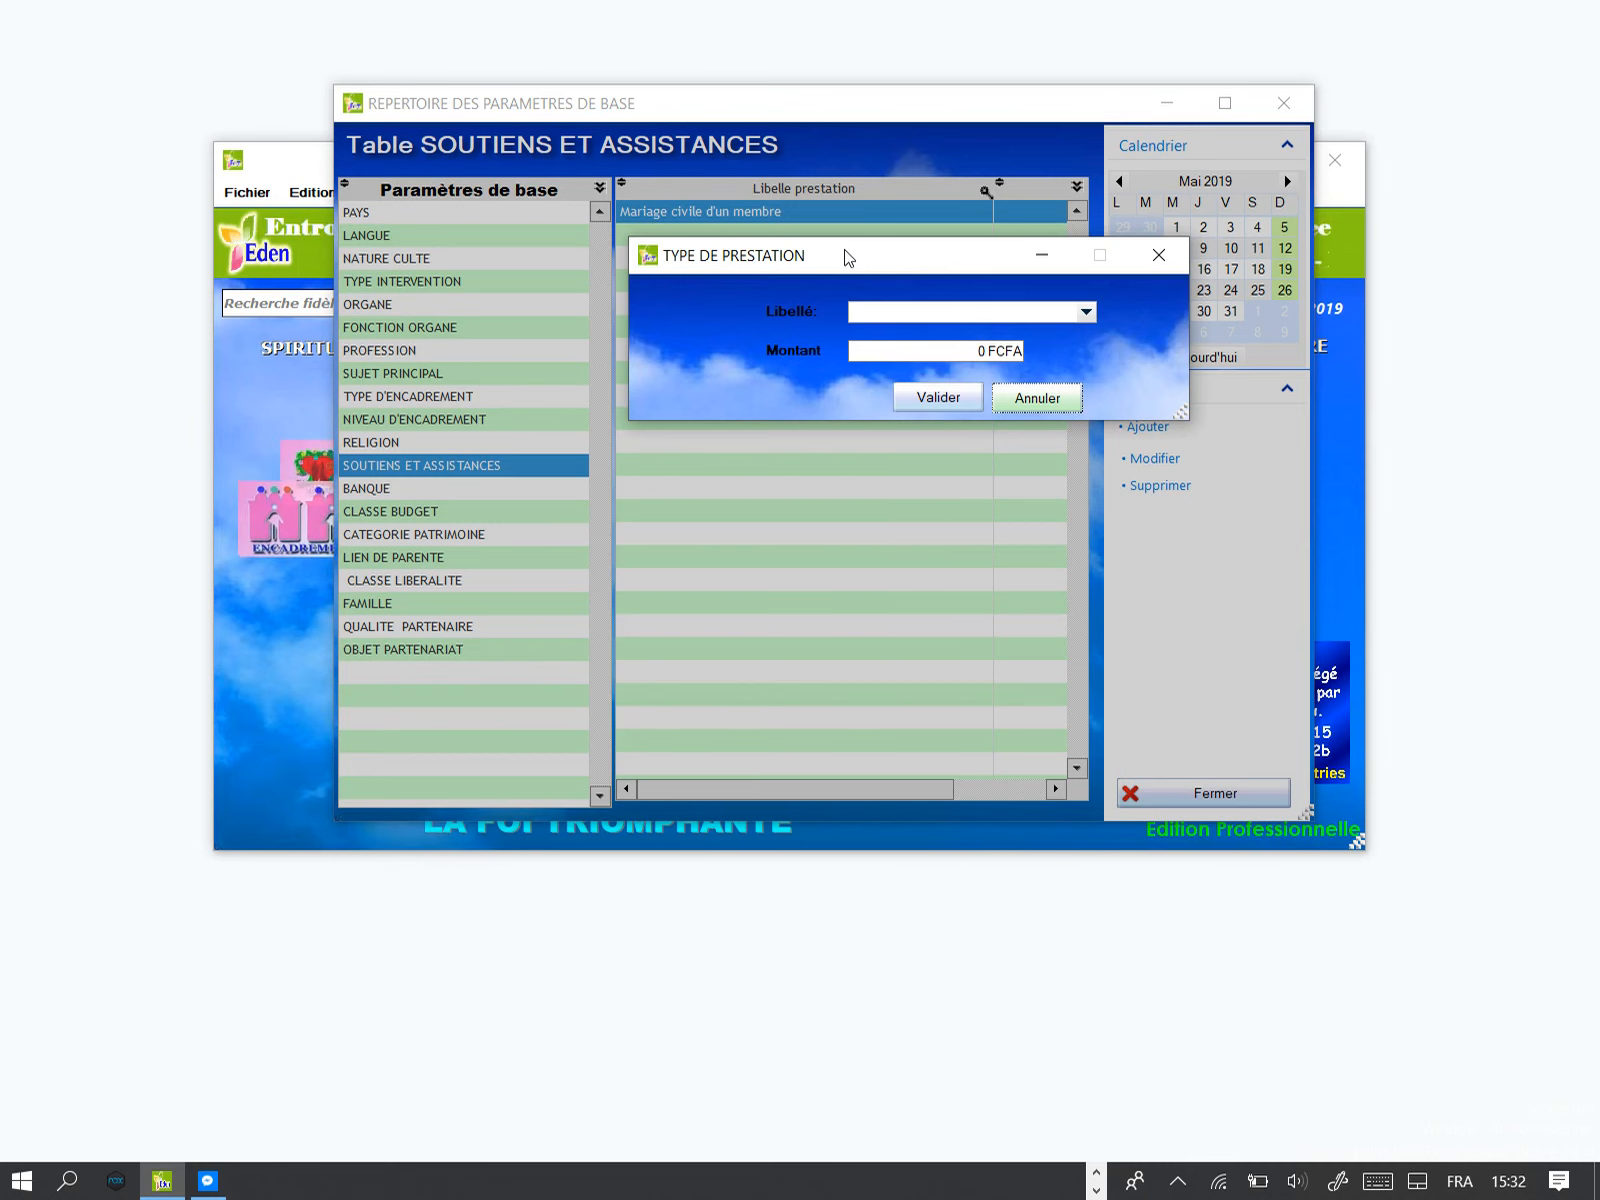
pyautogui.click(1086, 312)
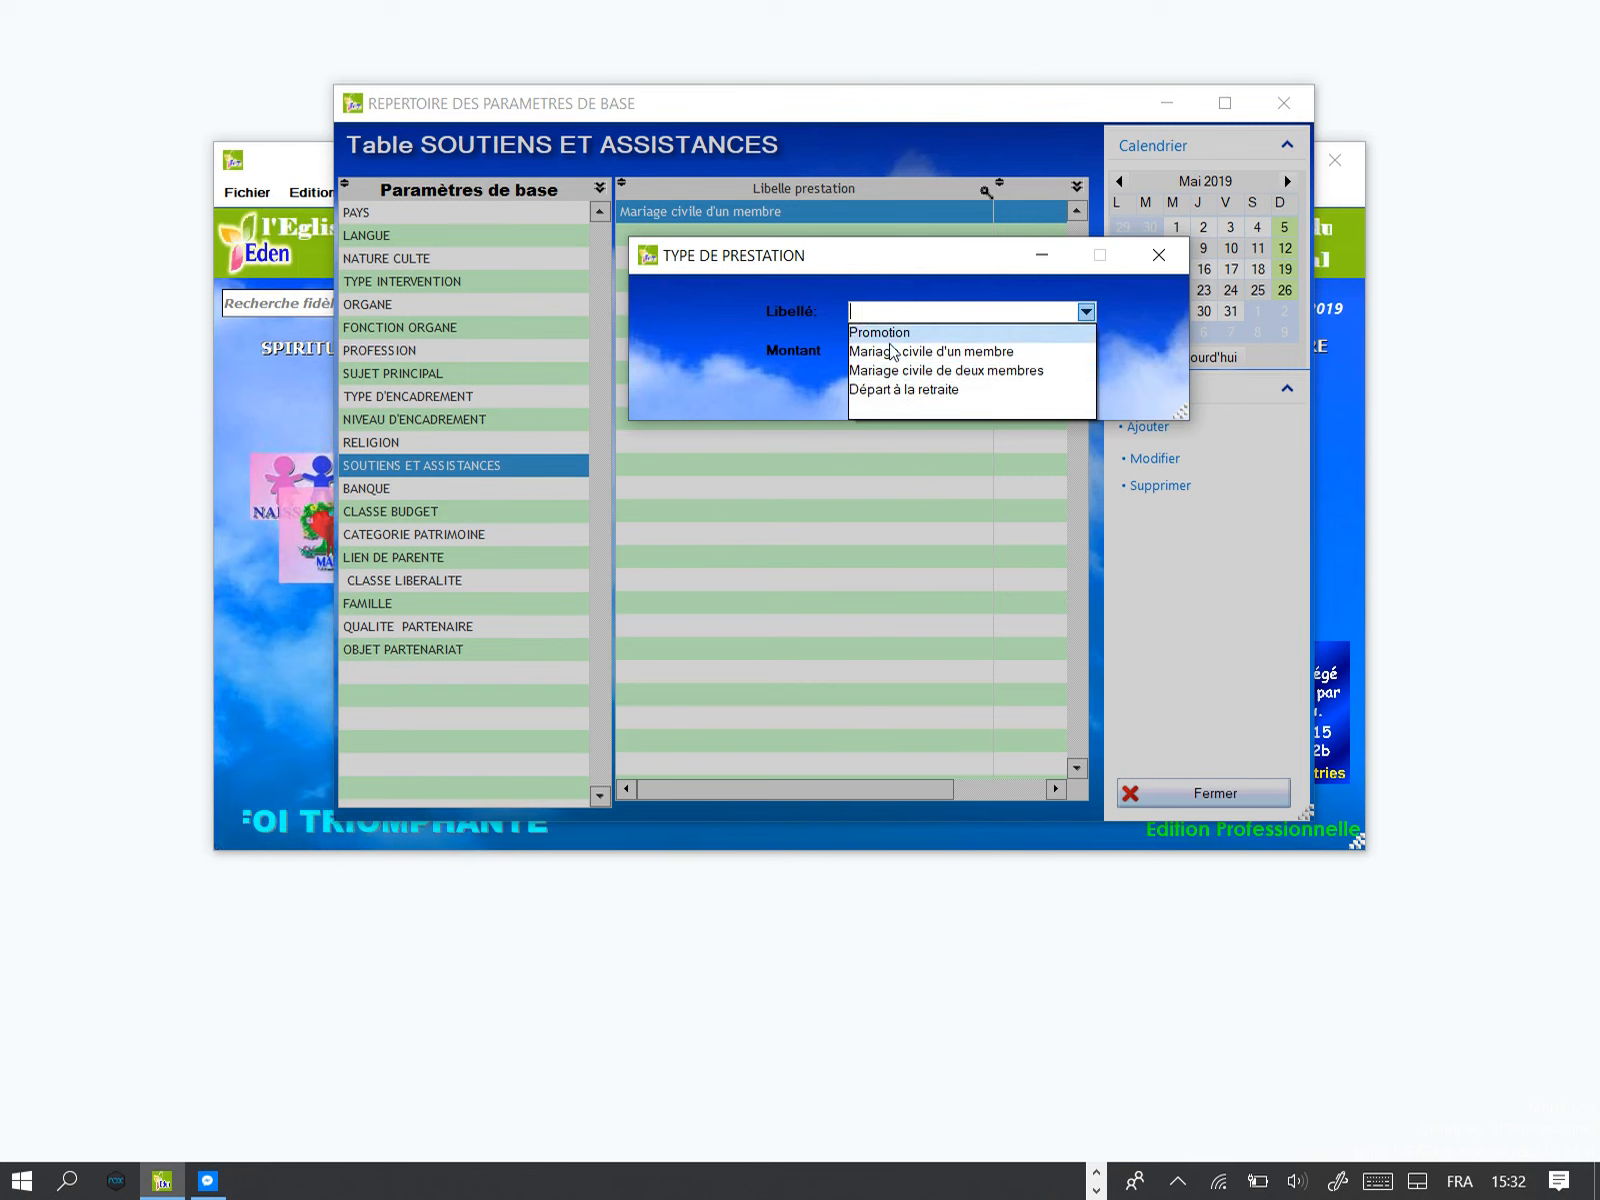
pyautogui.click(755, 318)
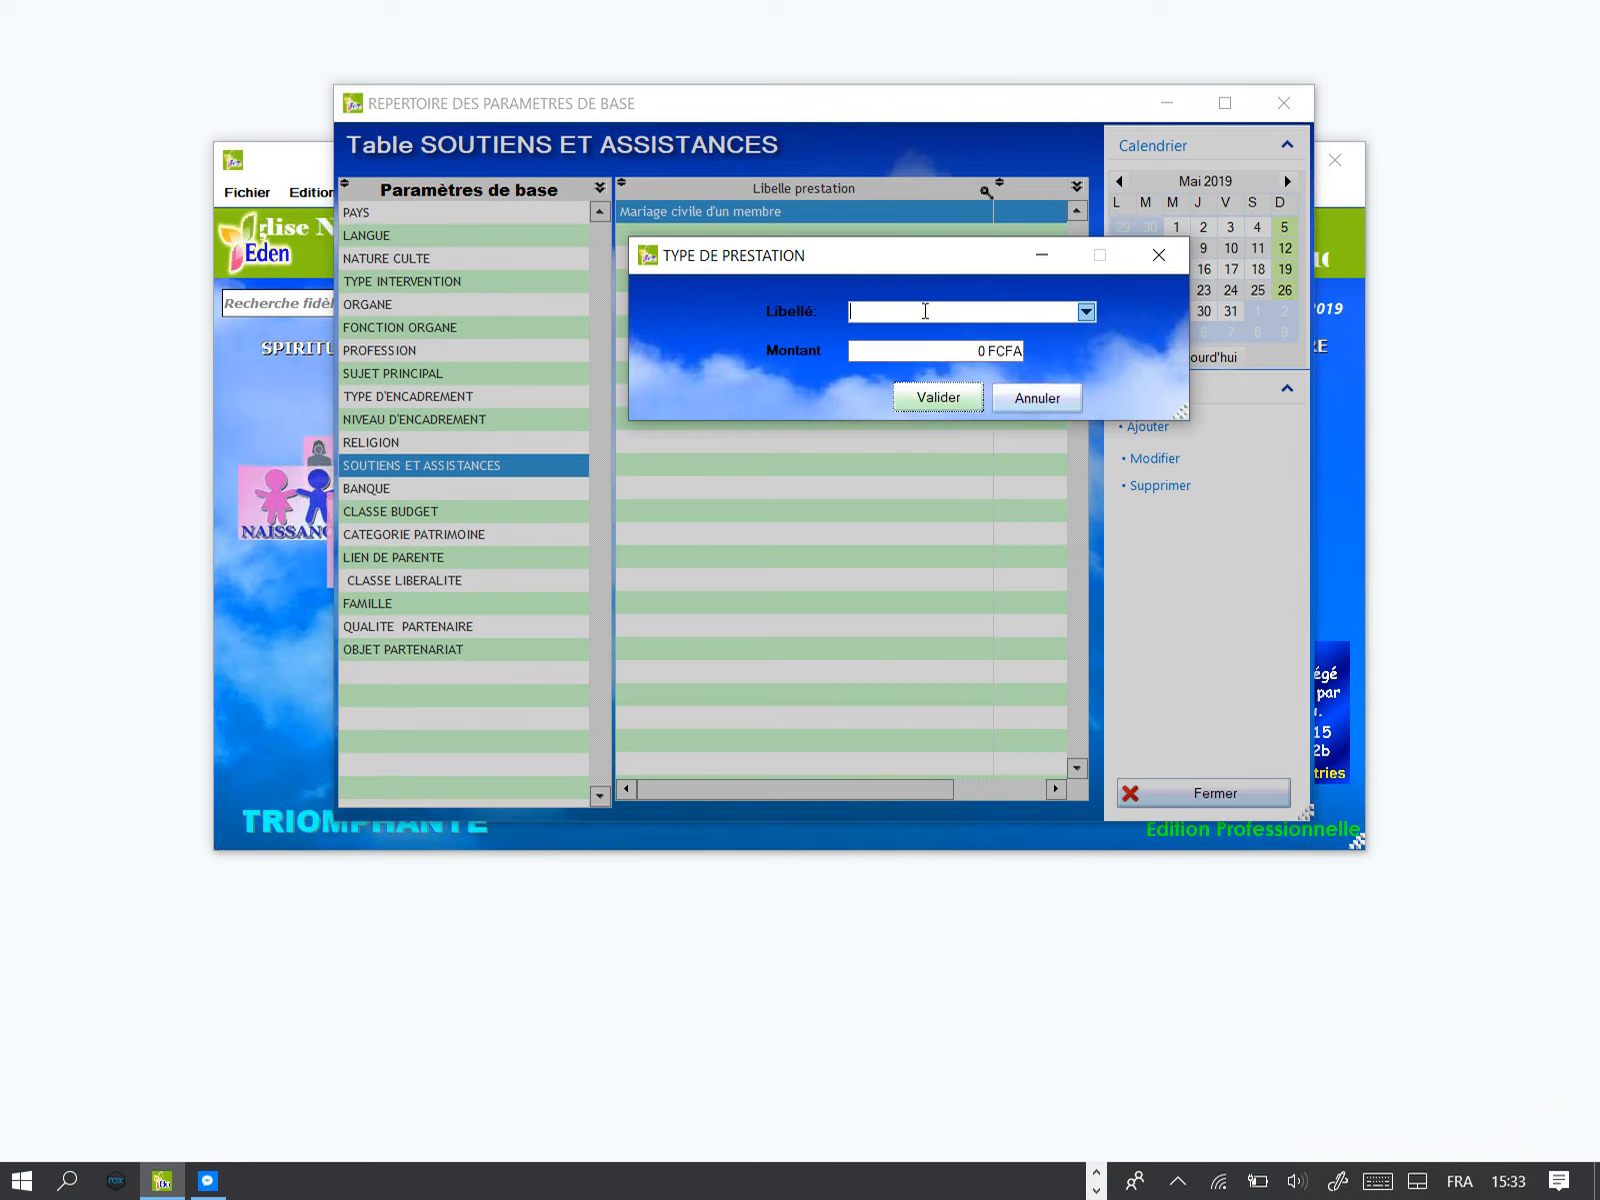
pyautogui.click(1087, 314)
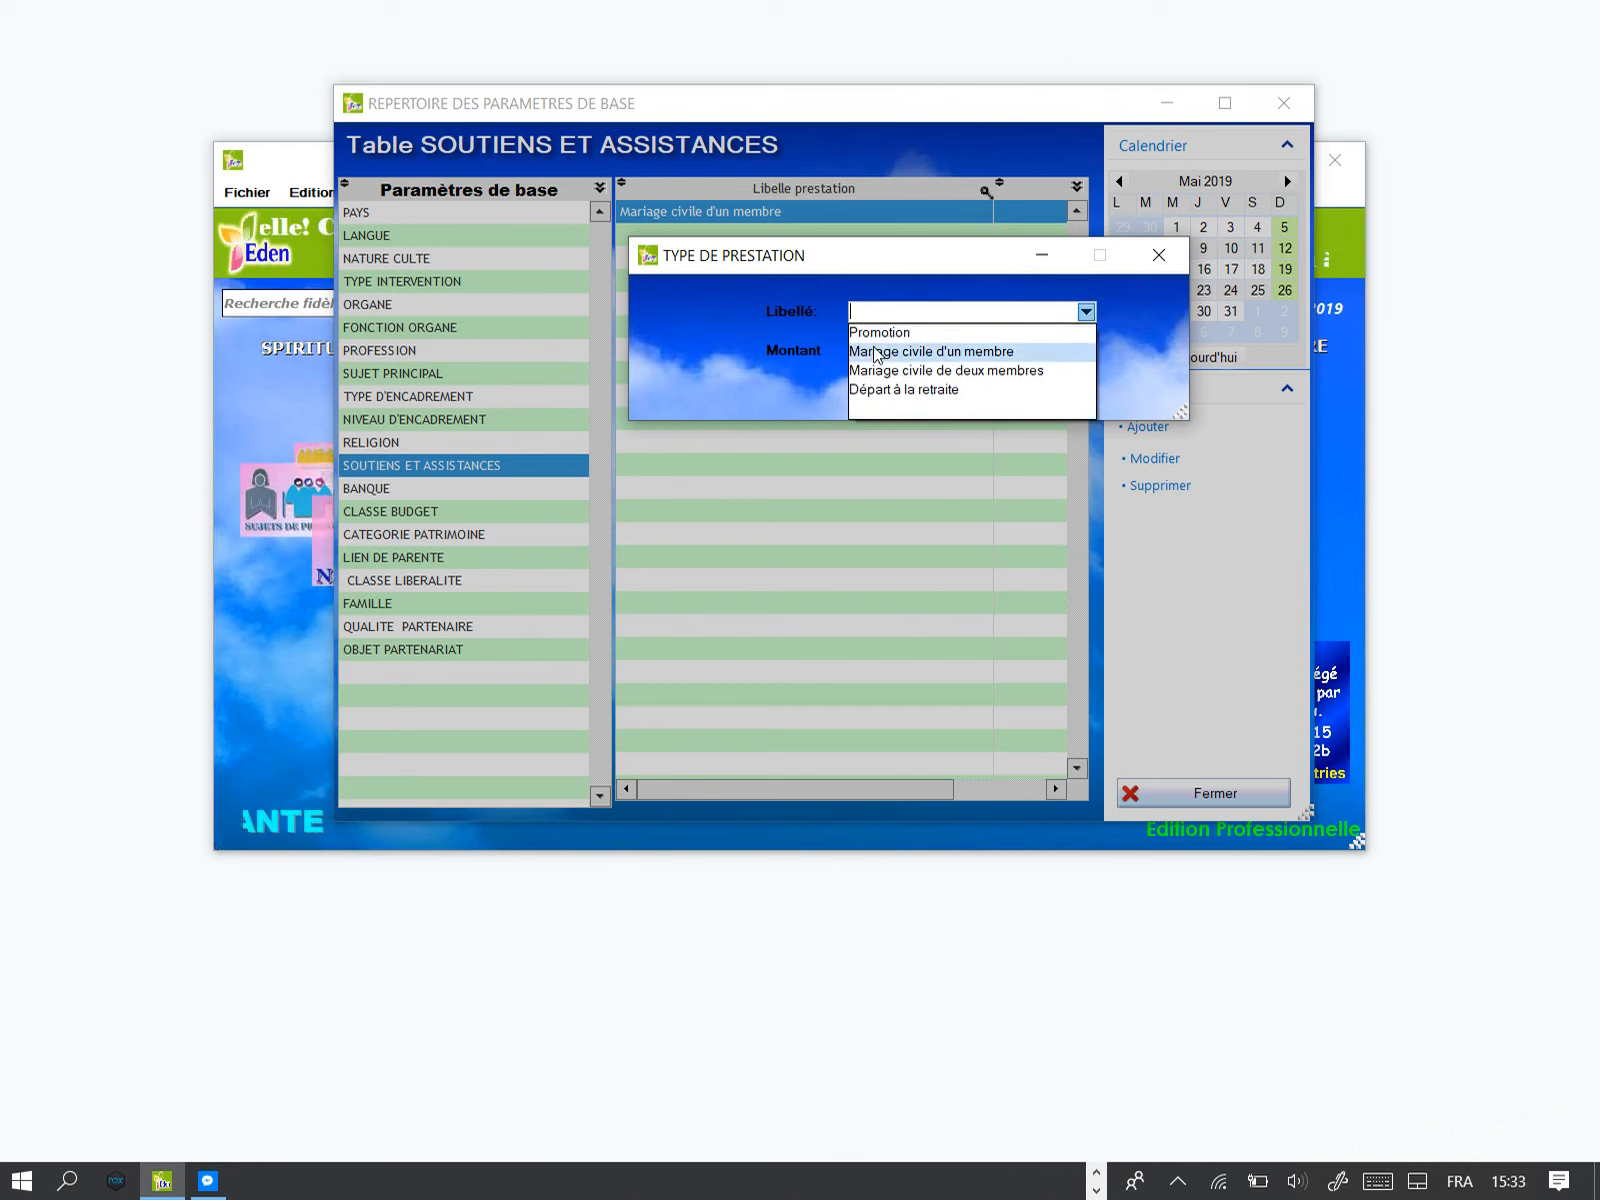
pyautogui.click(781, 372)
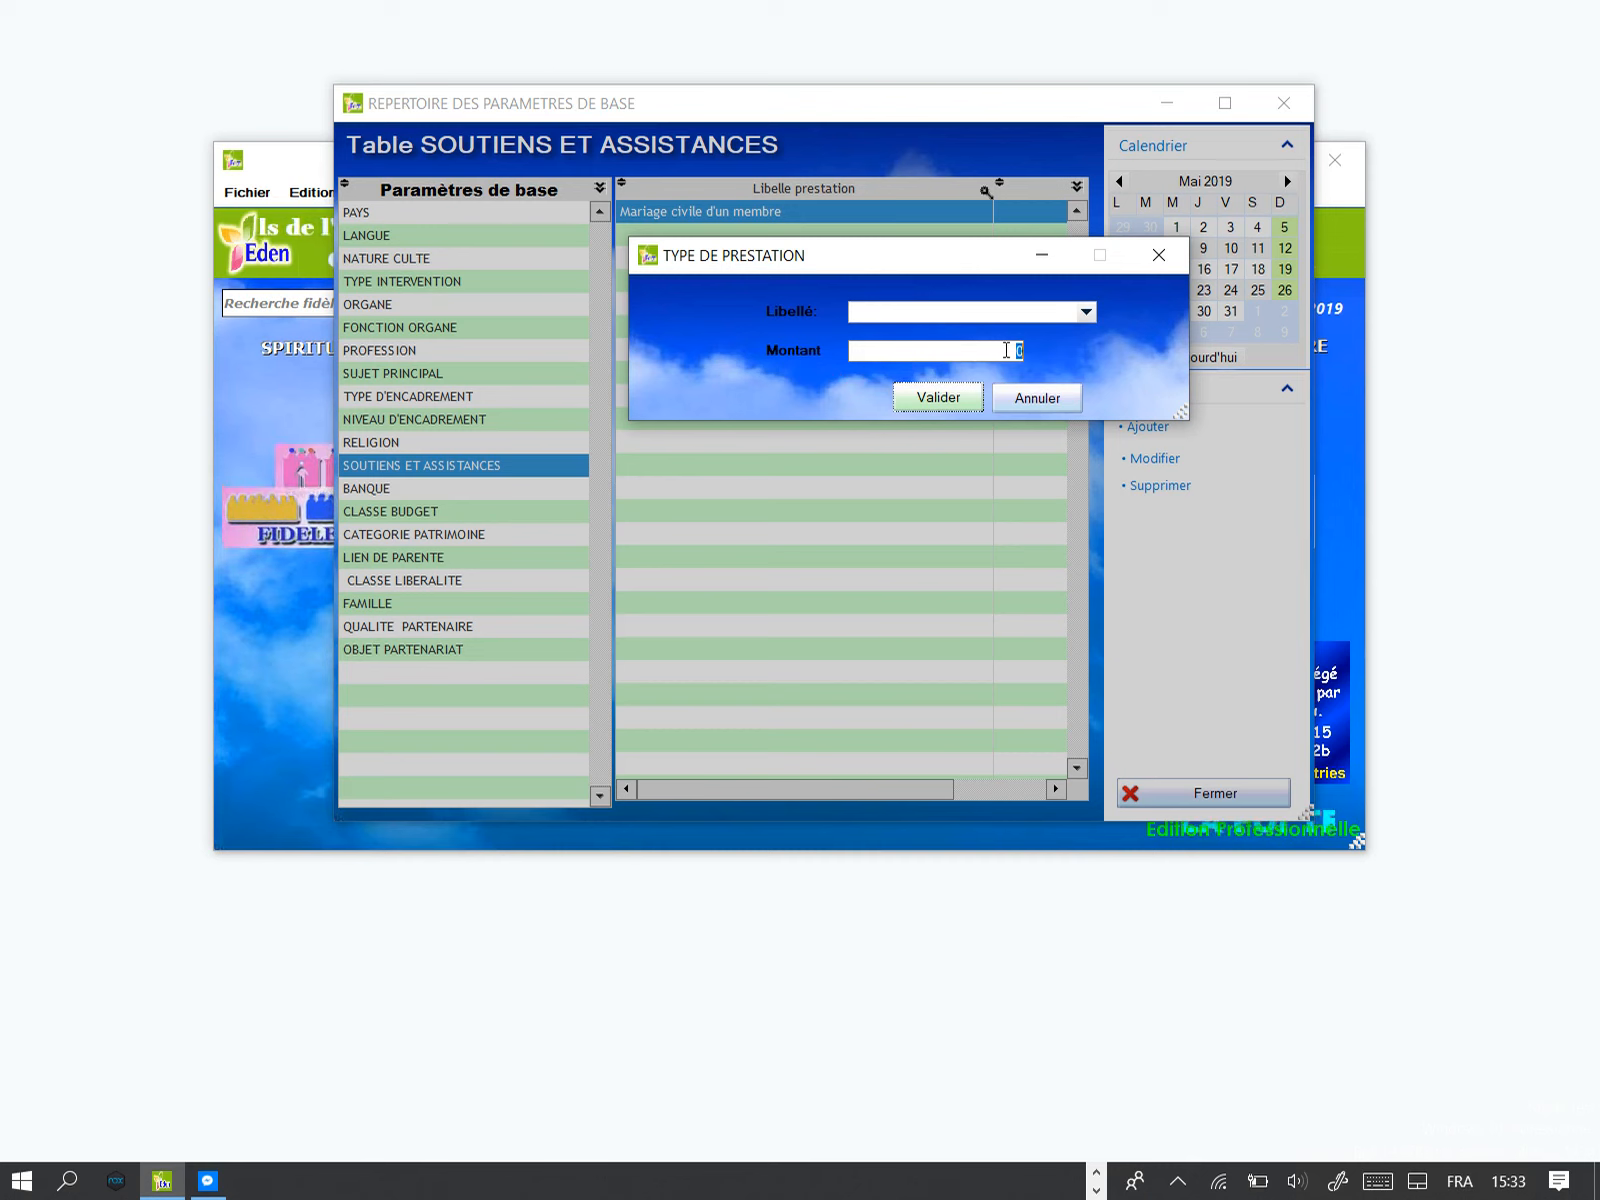
pyautogui.click(1031, 398)
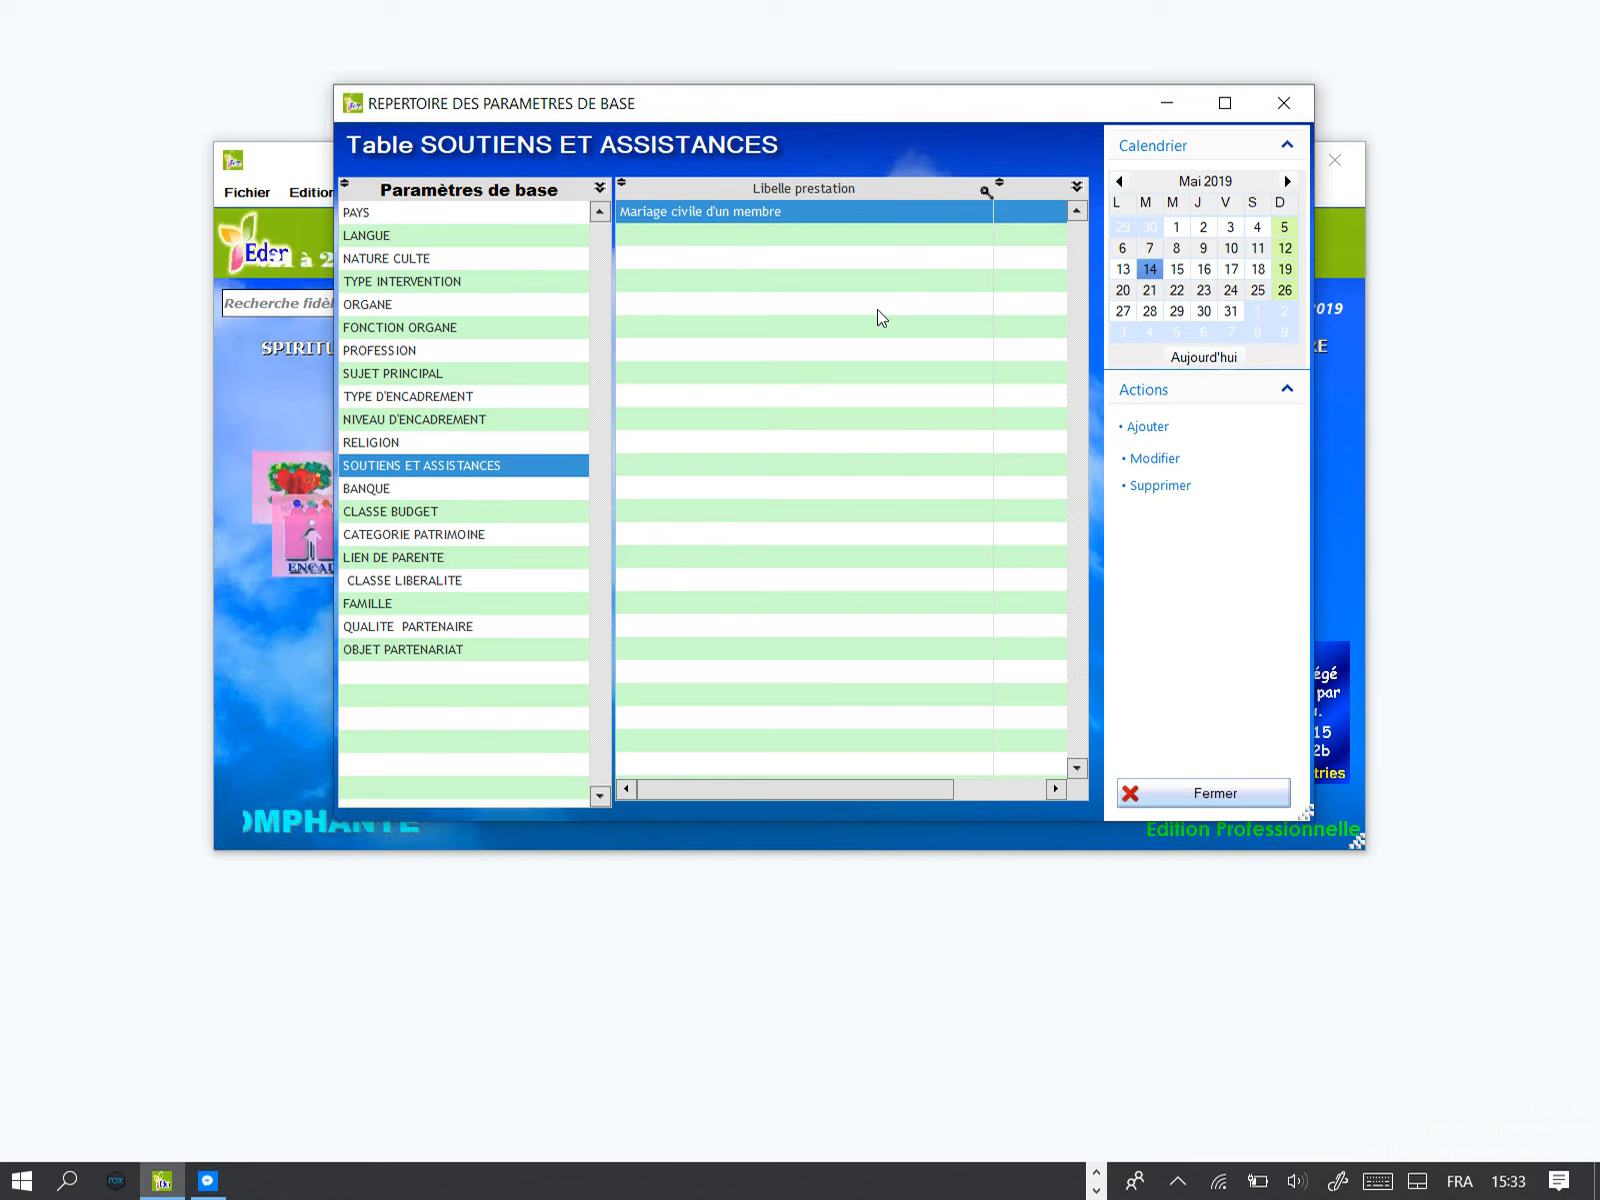
# Step: Review the entries of the BANQUE and CLASSE BUDGET tables, selecting the TRANSPORTS budget class
pyautogui.click(386, 488)
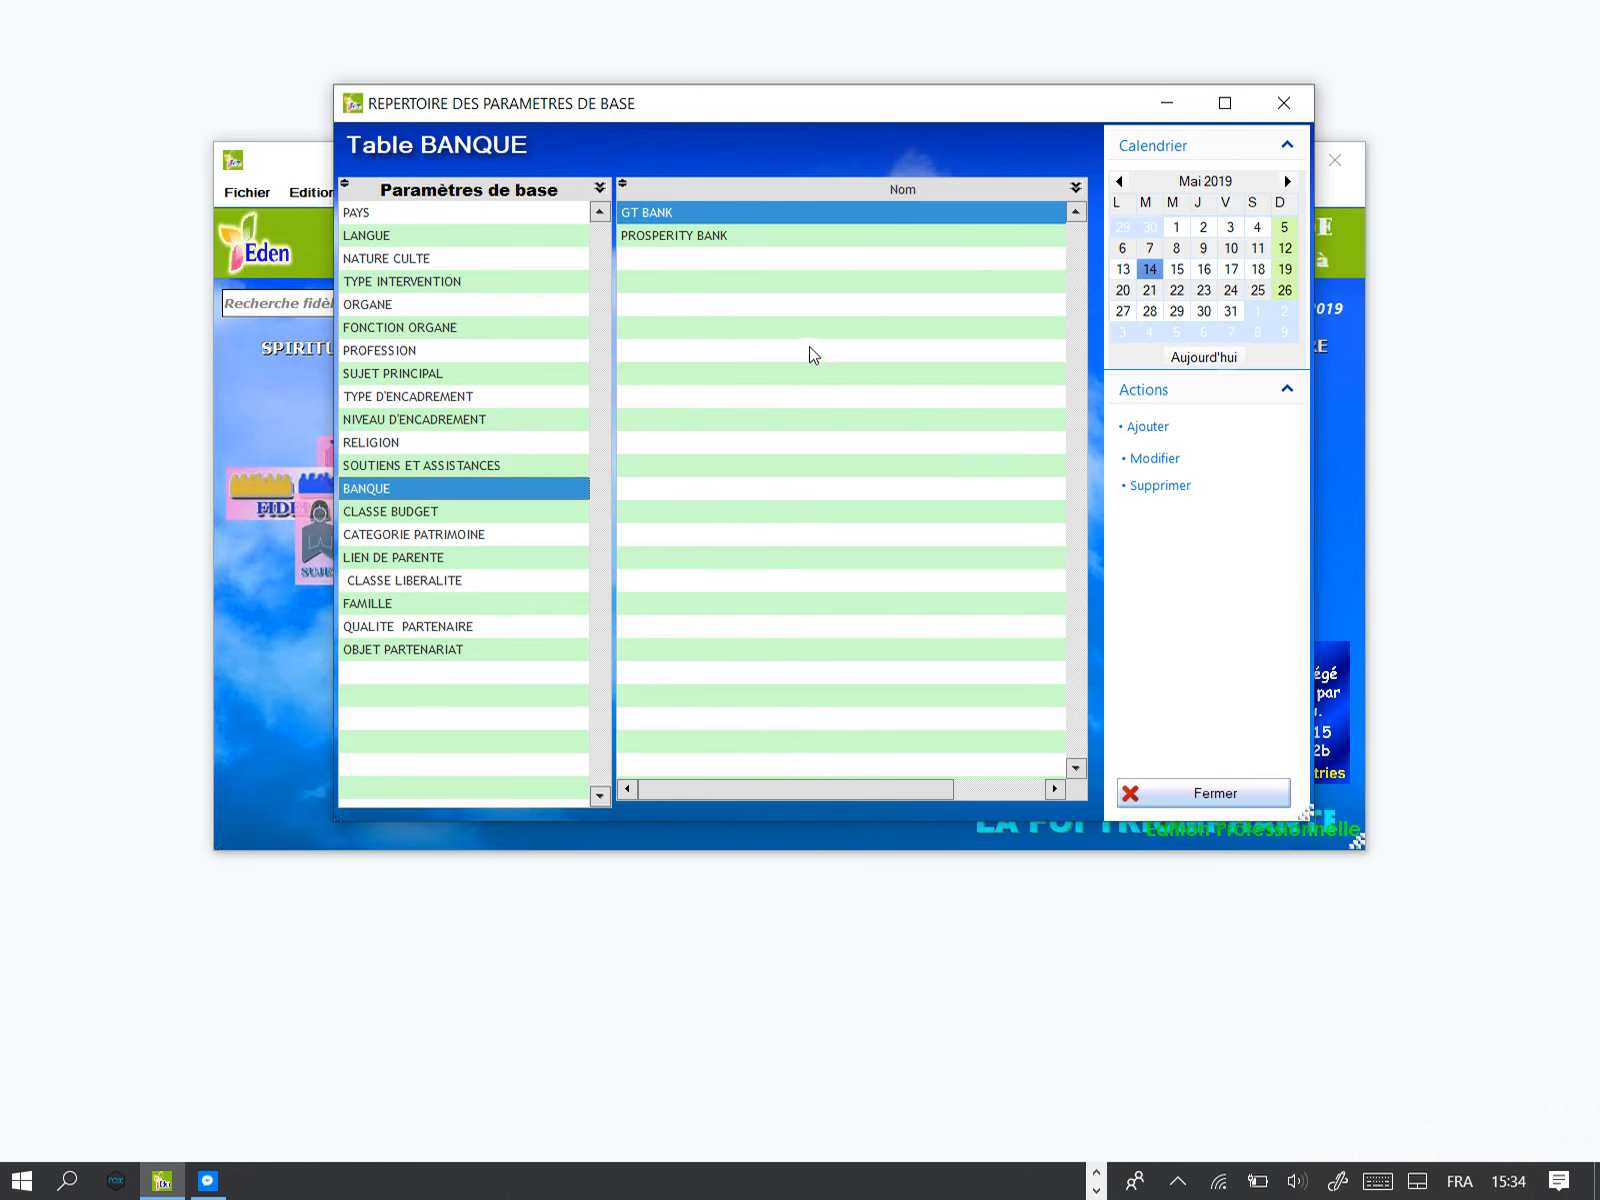
pyautogui.click(411, 511)
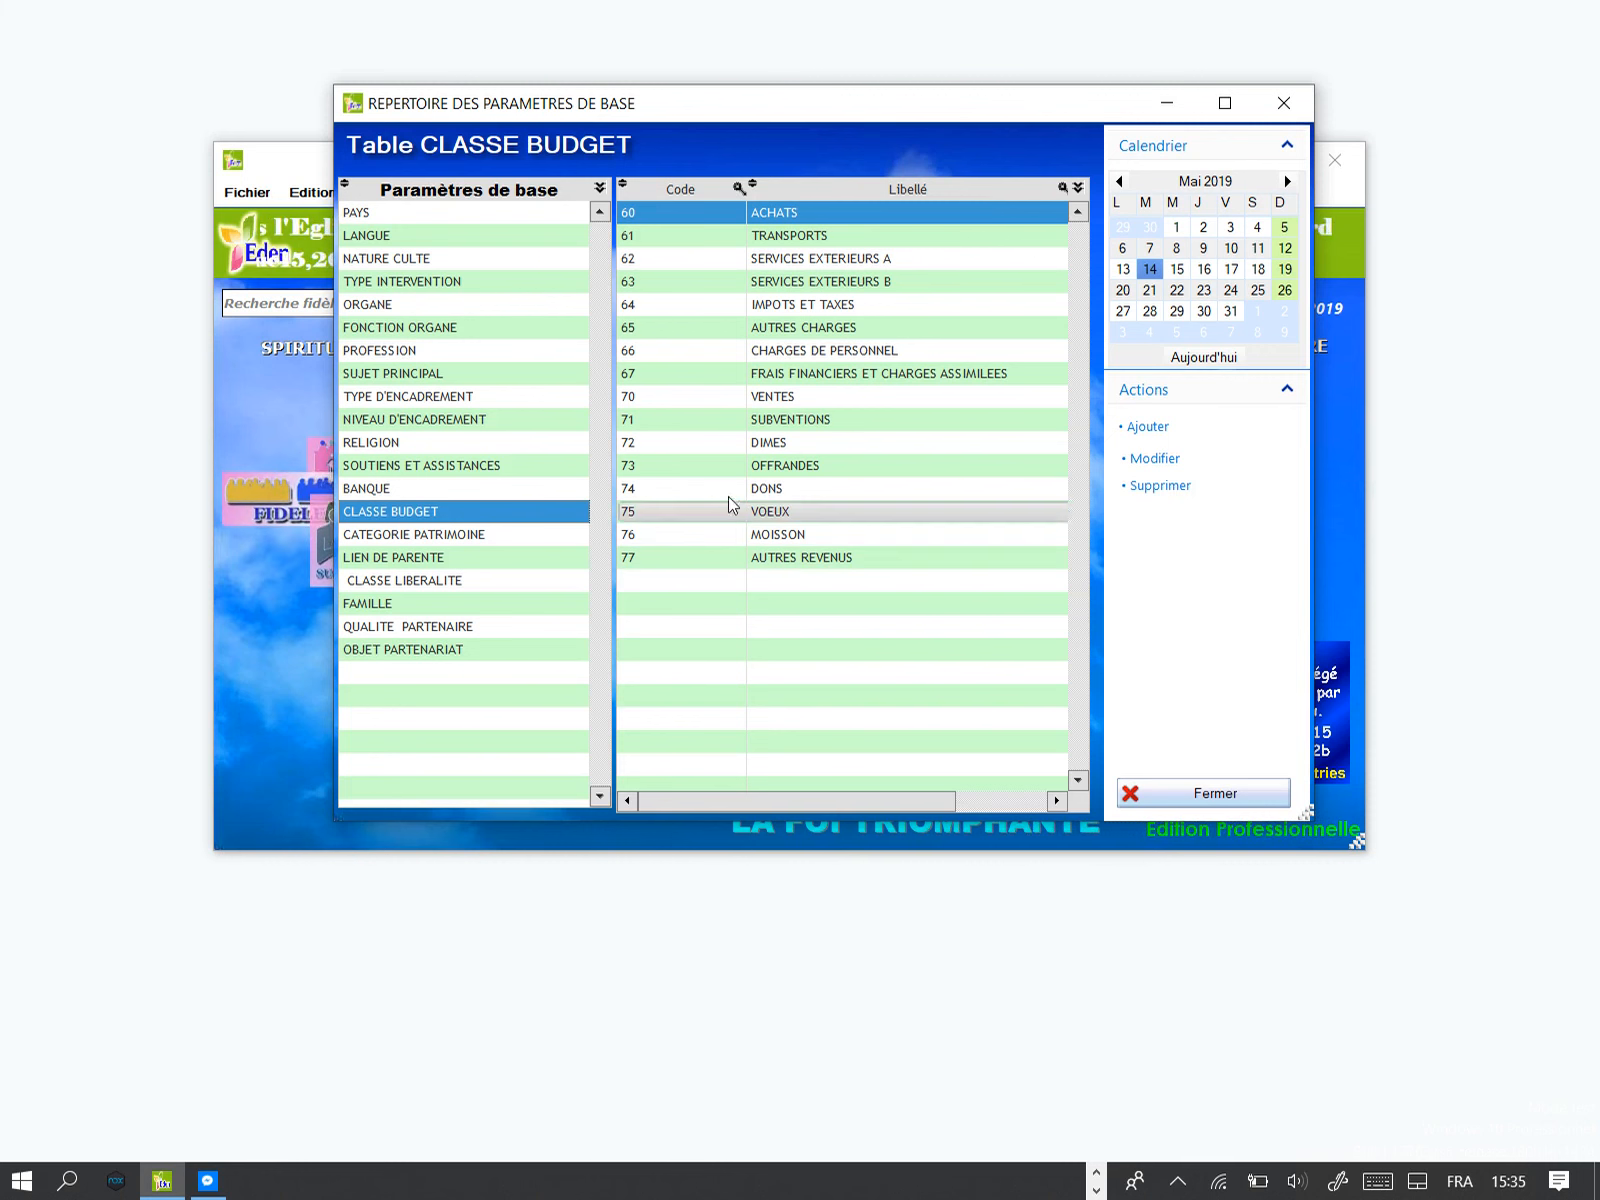
pyautogui.click(814, 236)
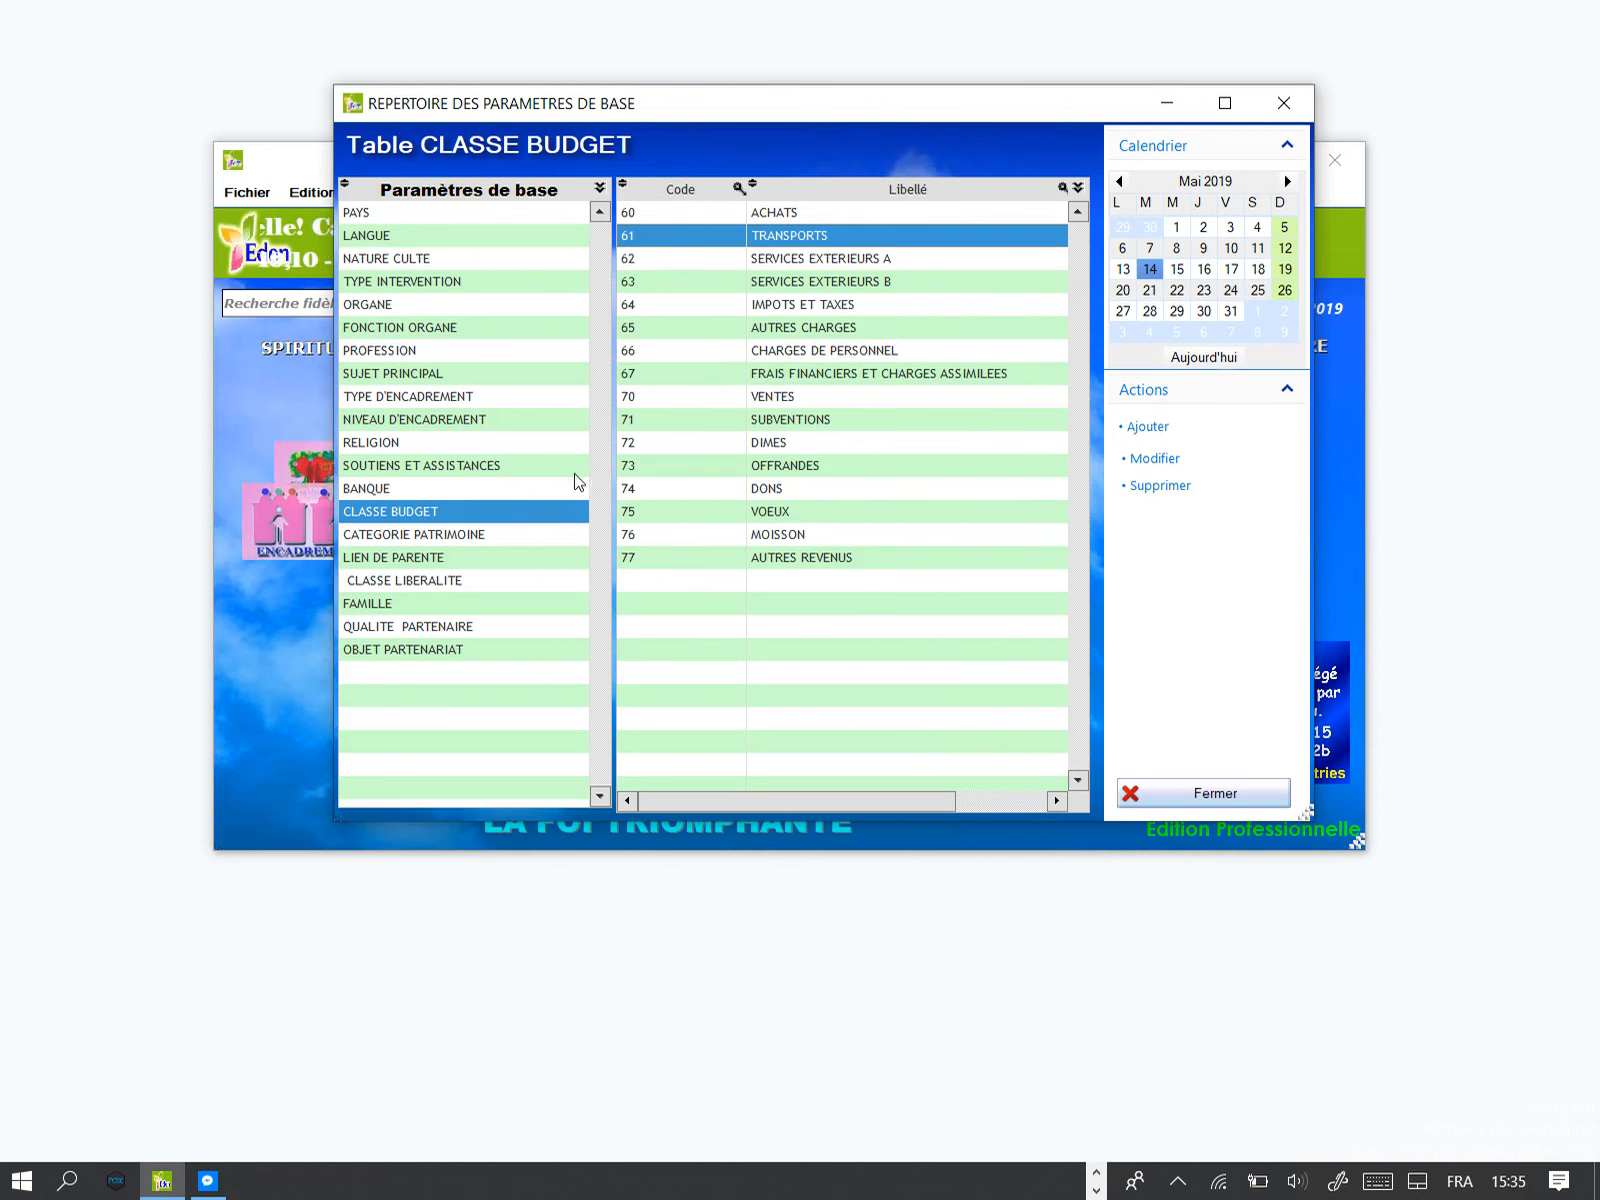
# Step: Examine the predefined labels for a new CATEGORIE PATRIMOINE record and cancel the form
pyautogui.click(418, 534)
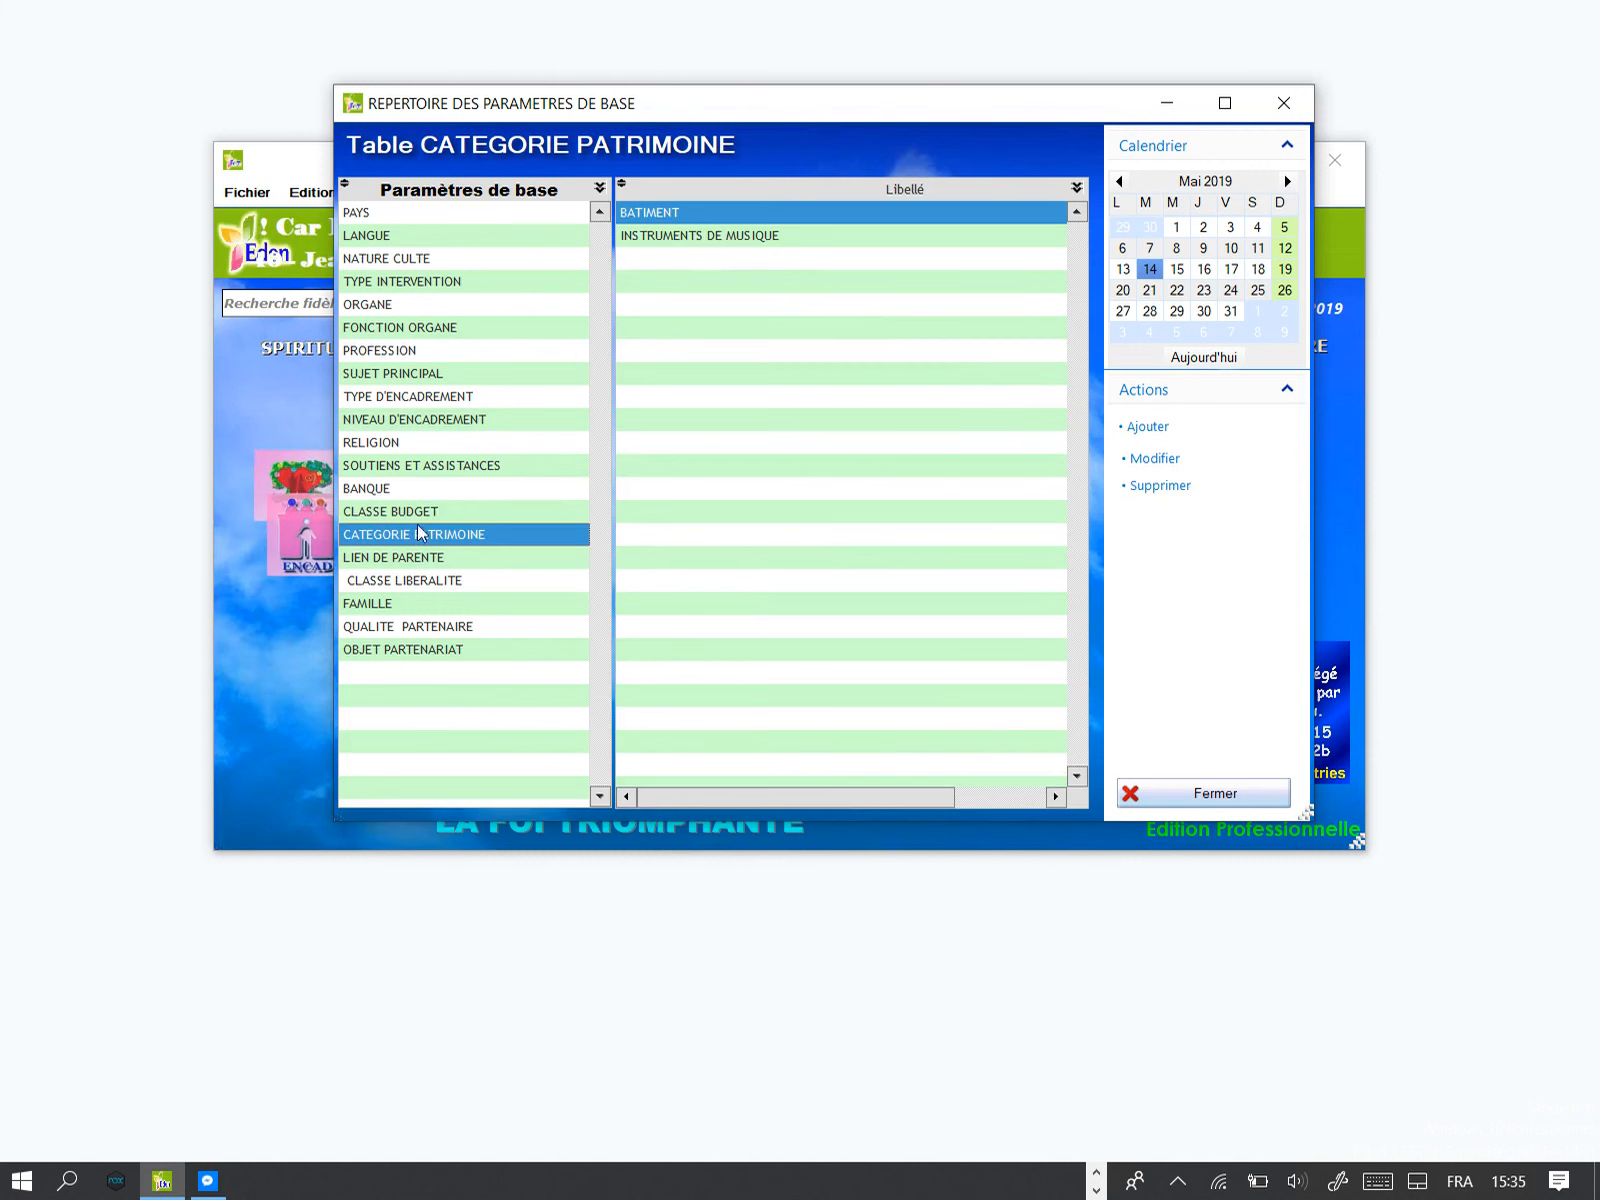
pyautogui.click(1140, 428)
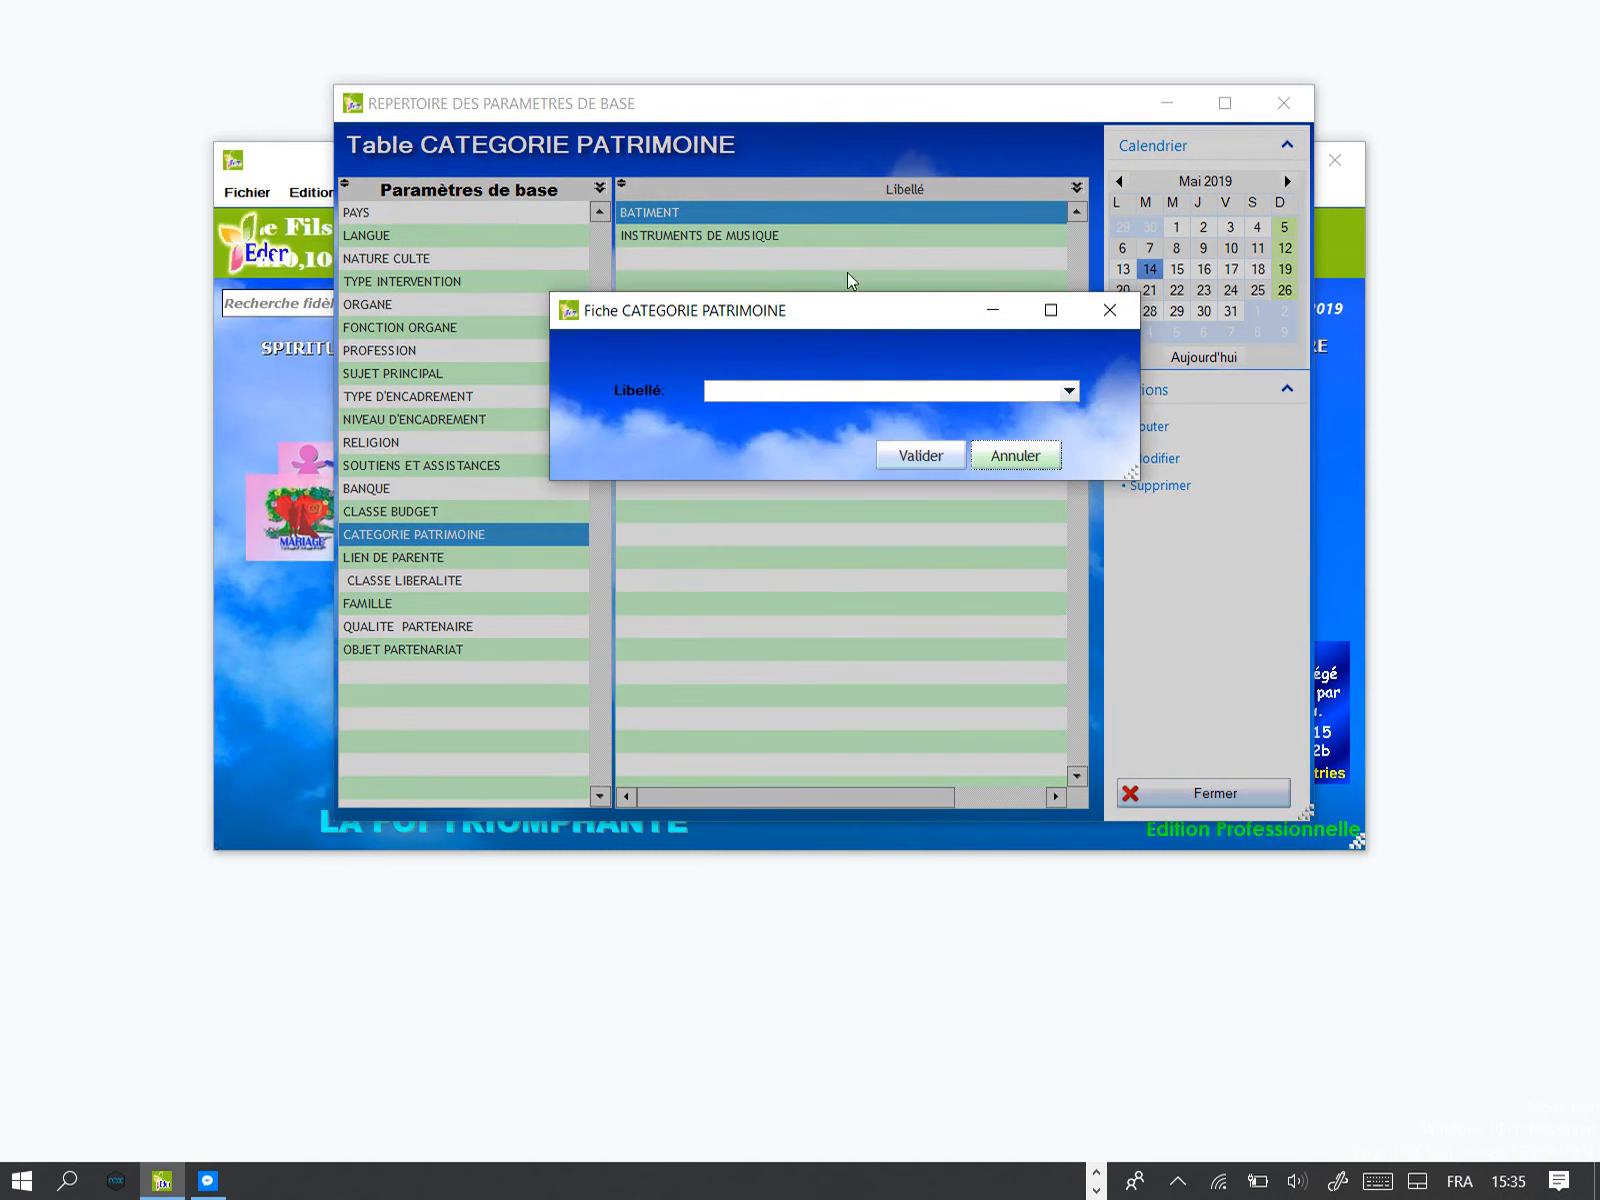
pyautogui.moveTo(820, 322); pyautogui.dragTo(821, 268)
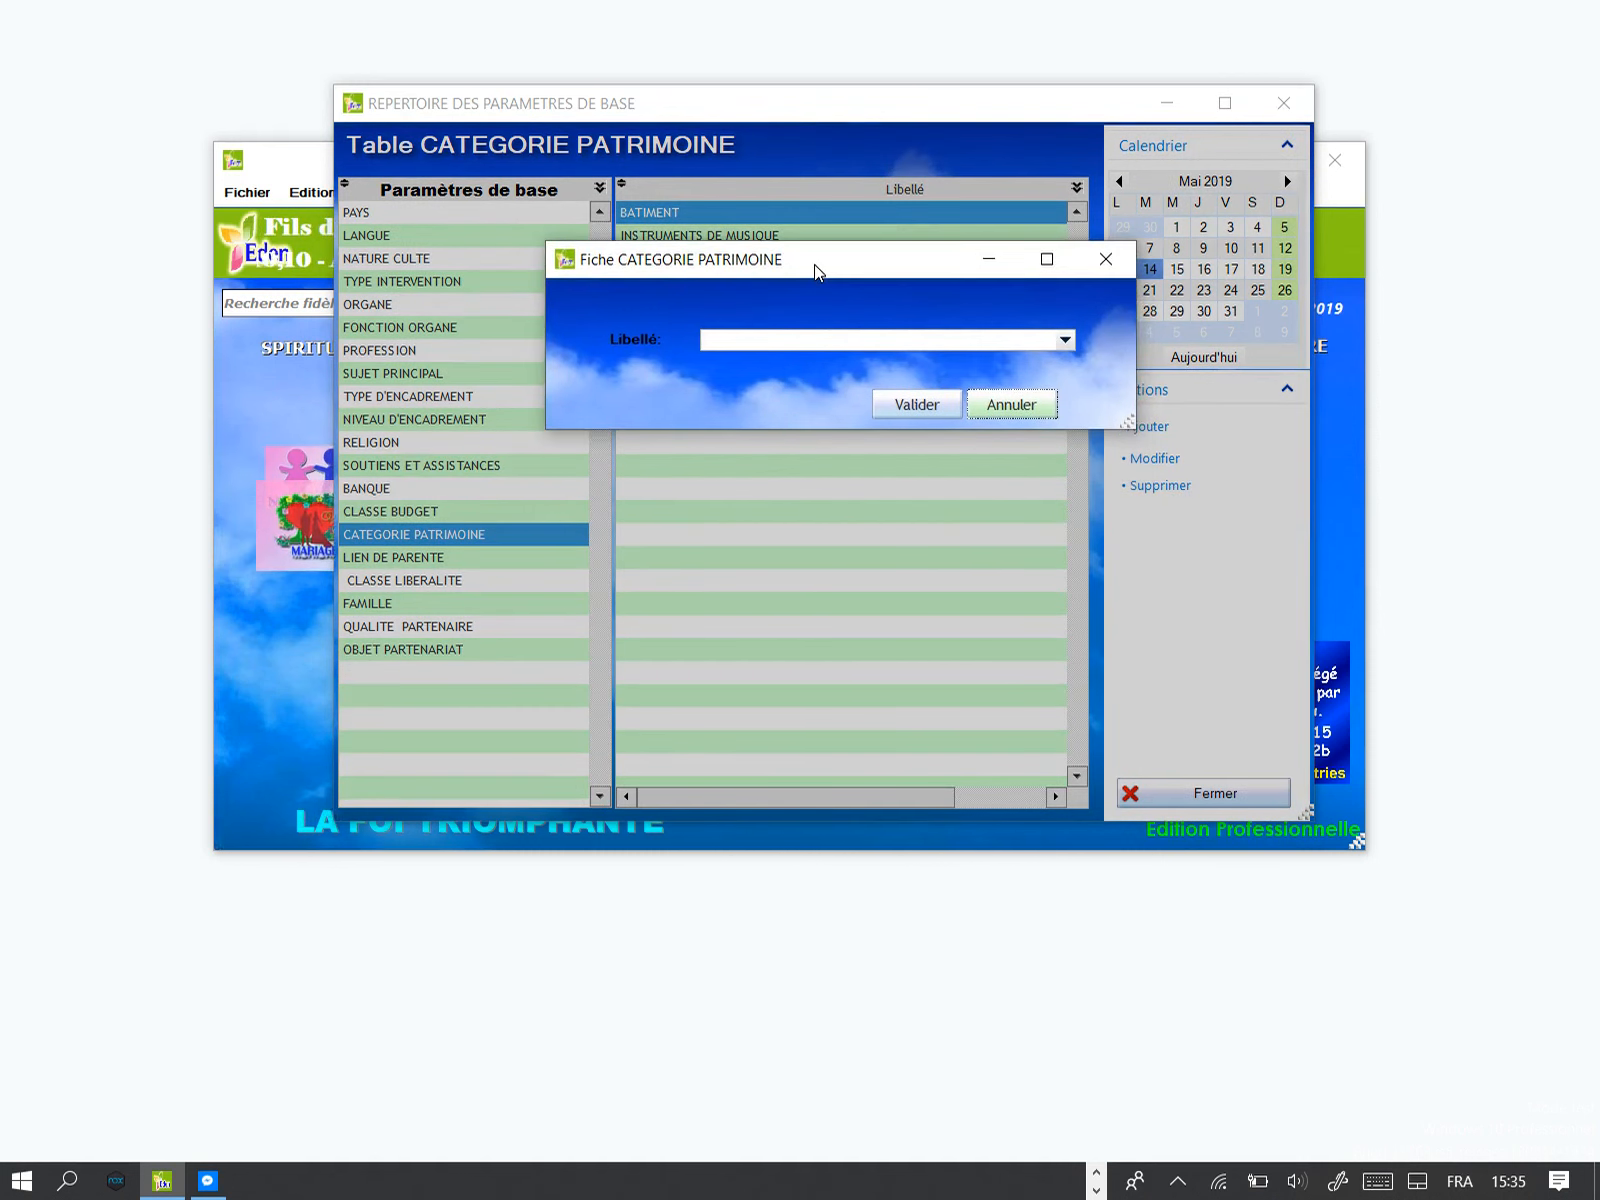
pyautogui.click(1071, 340)
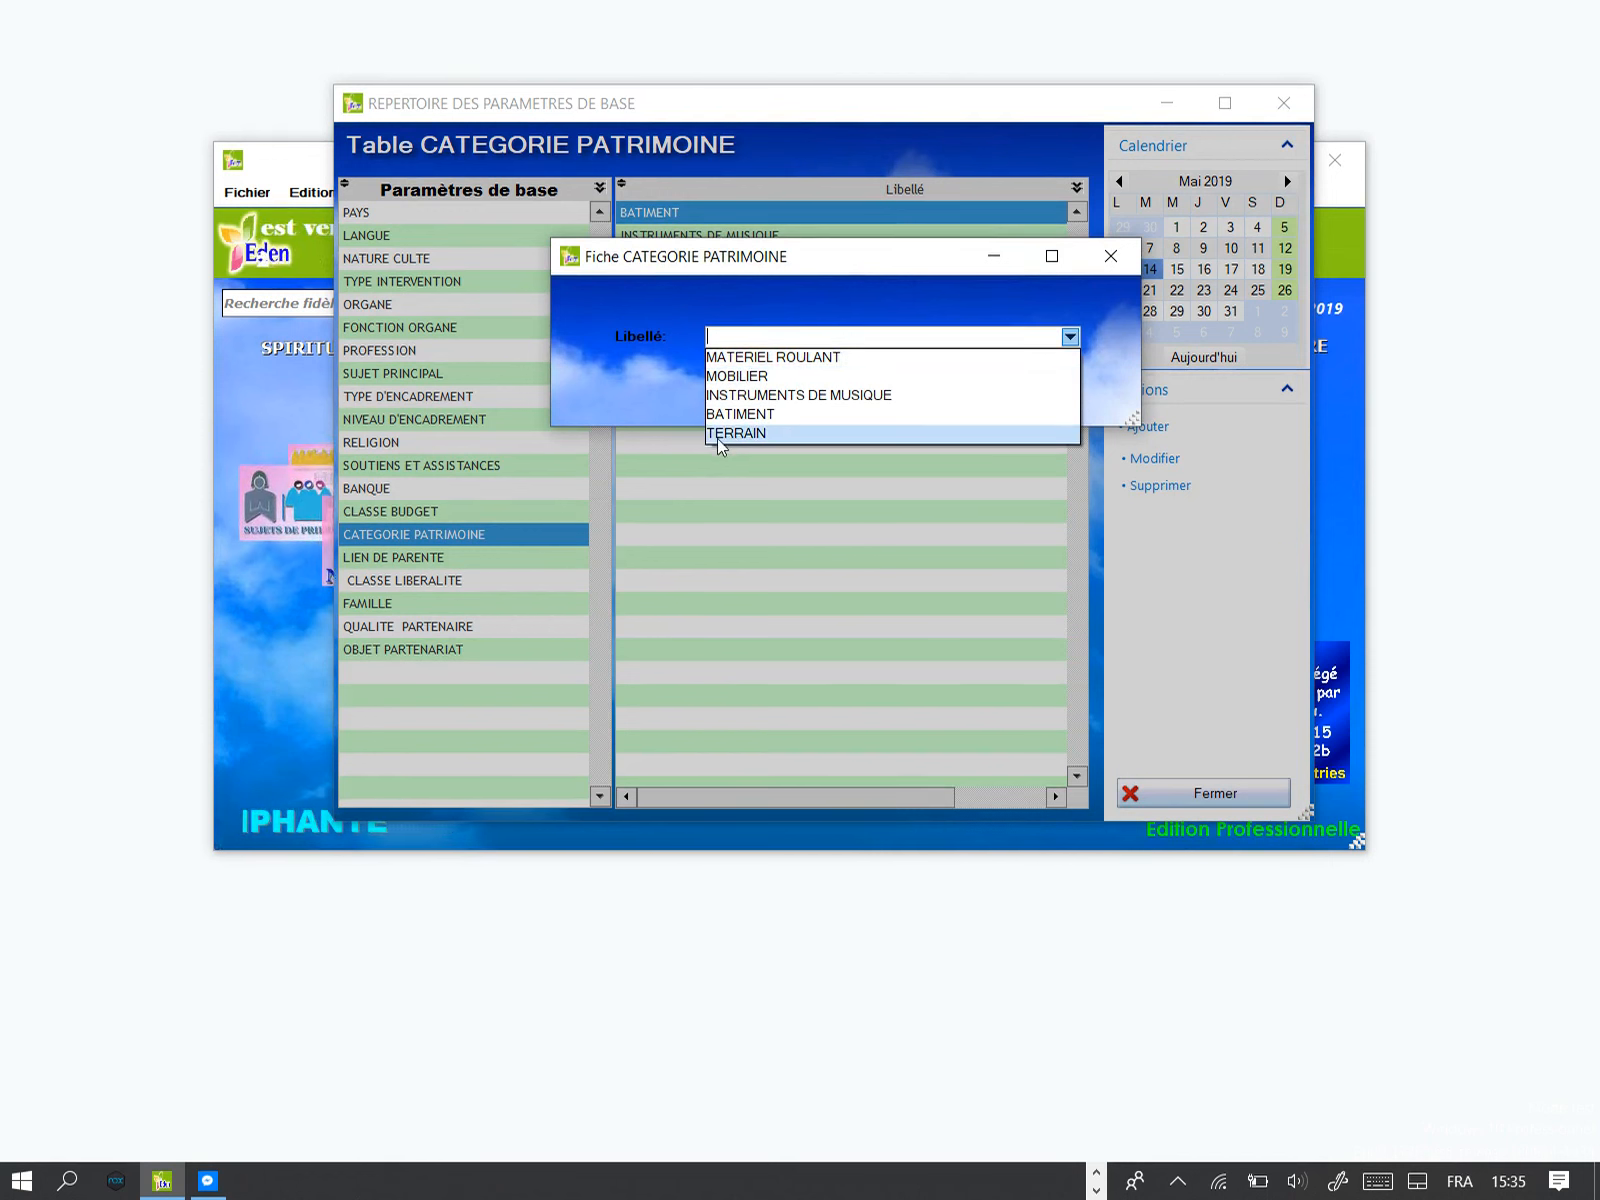
pyautogui.click(580, 359)
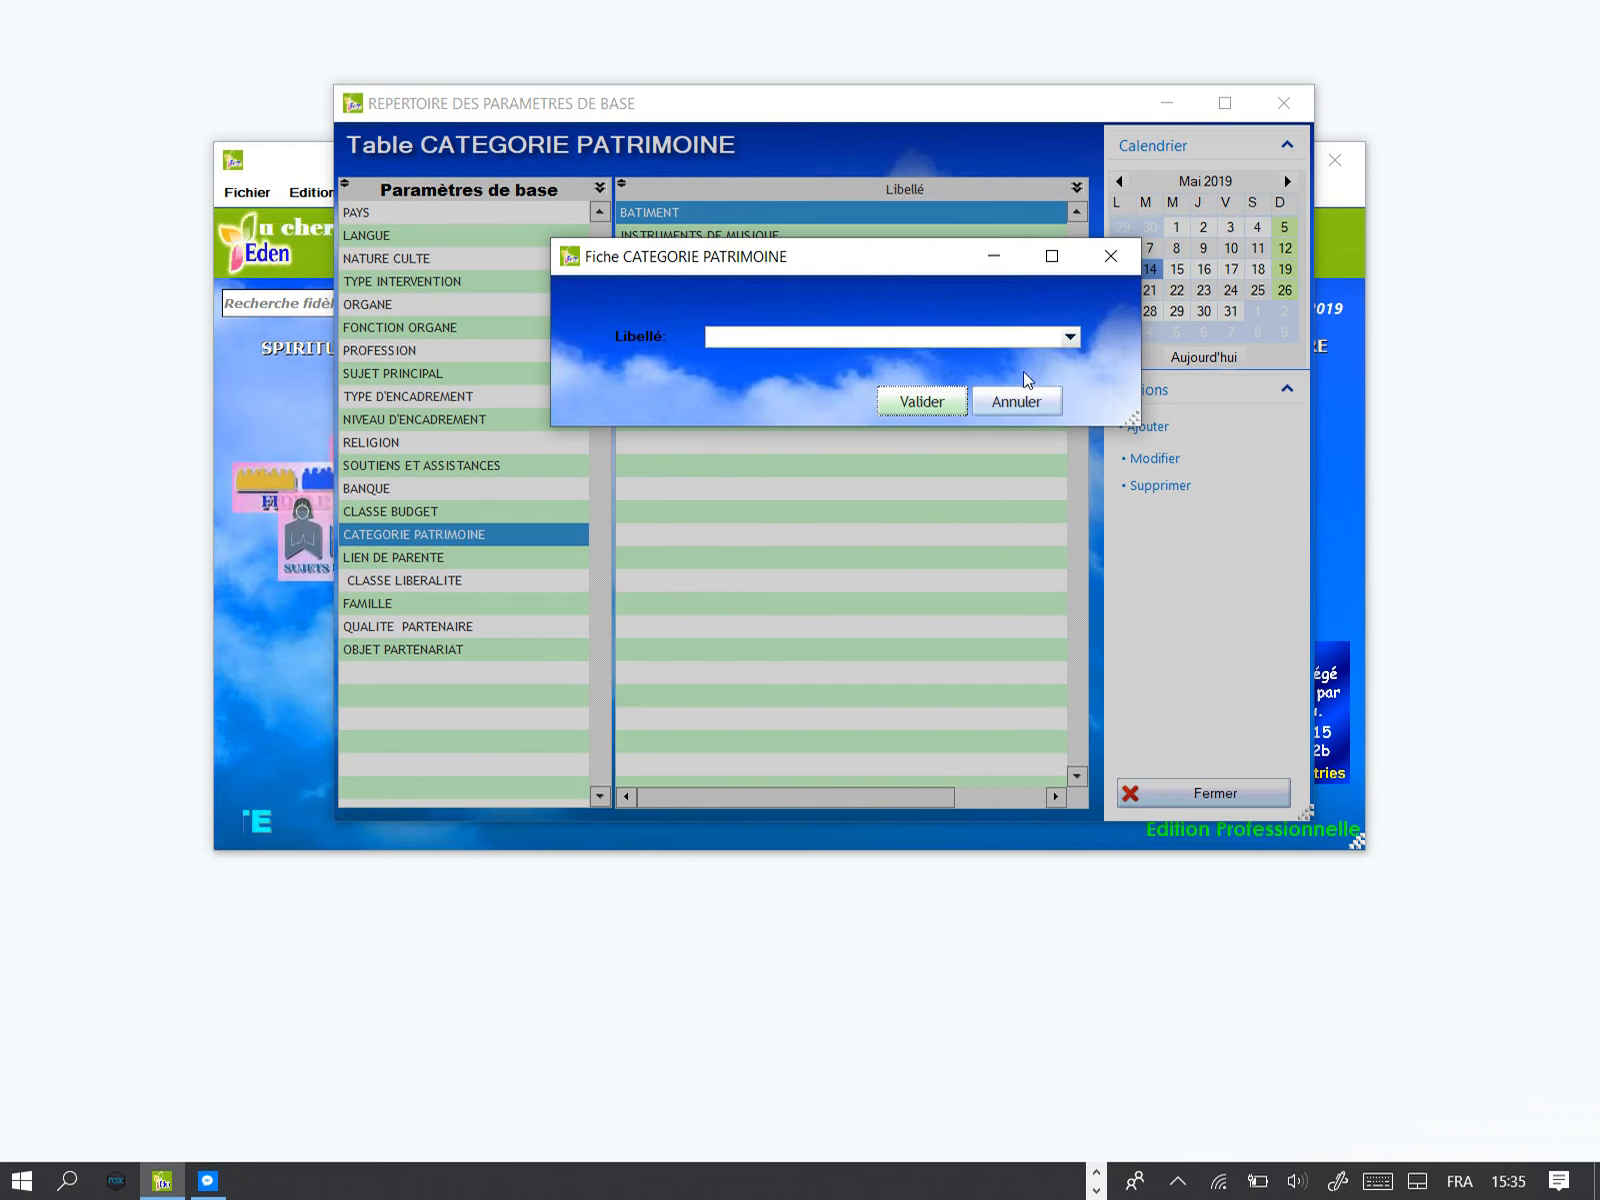
pyautogui.click(1016, 400)
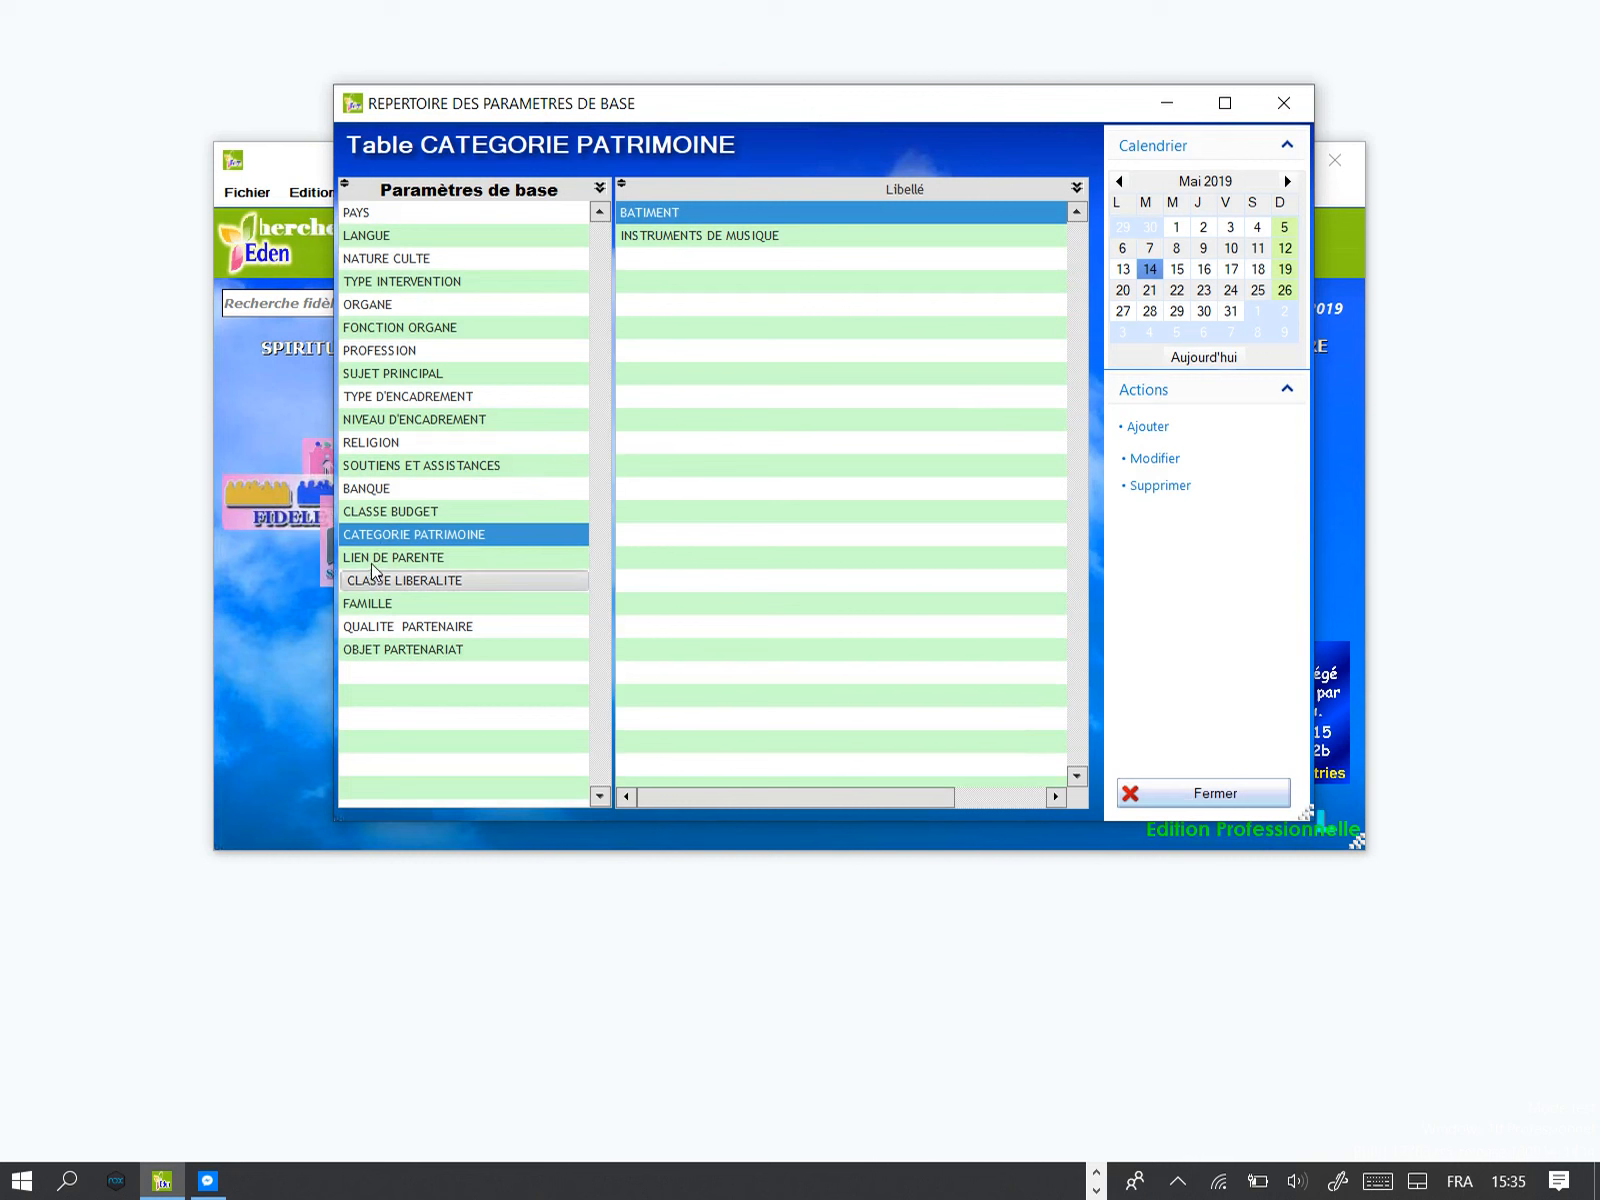
# Step: Review the LIEN DE PARENTE table, and examine the predefined classes for a new CLASSE LIBERALITE record without saving it
pyautogui.click(410, 557)
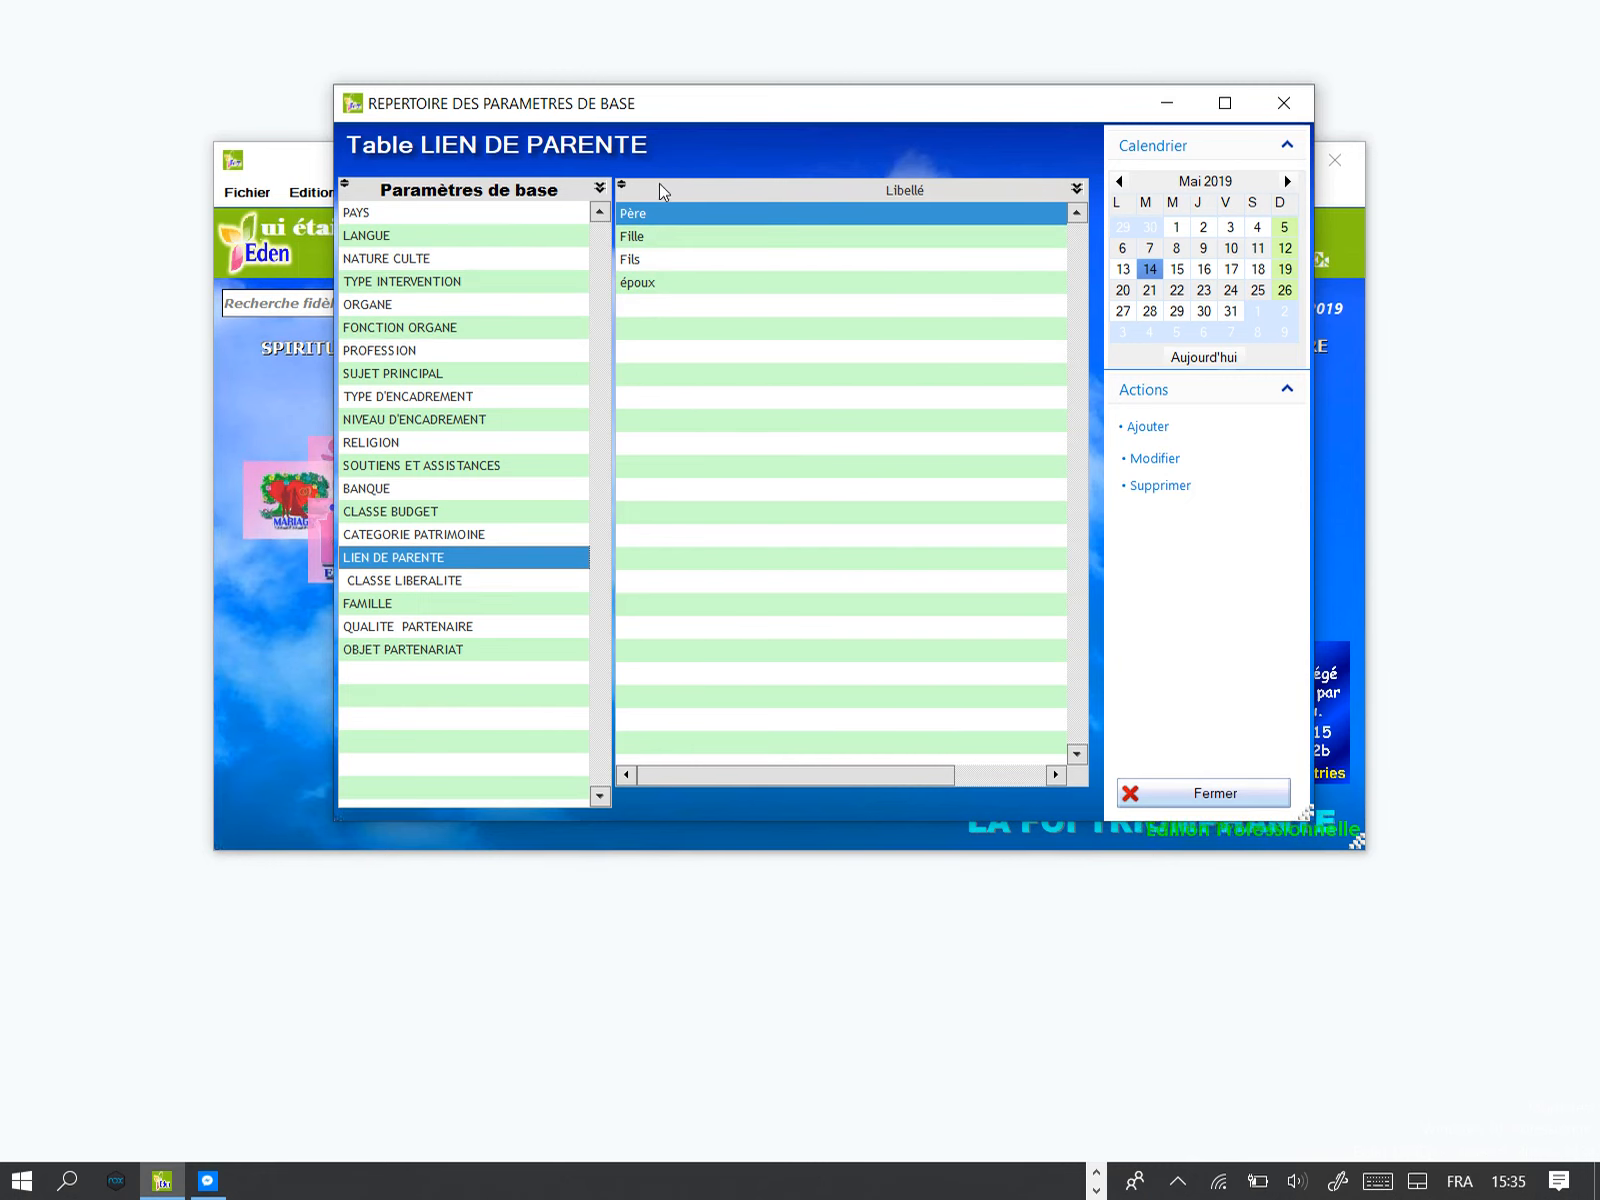
pyautogui.click(398, 582)
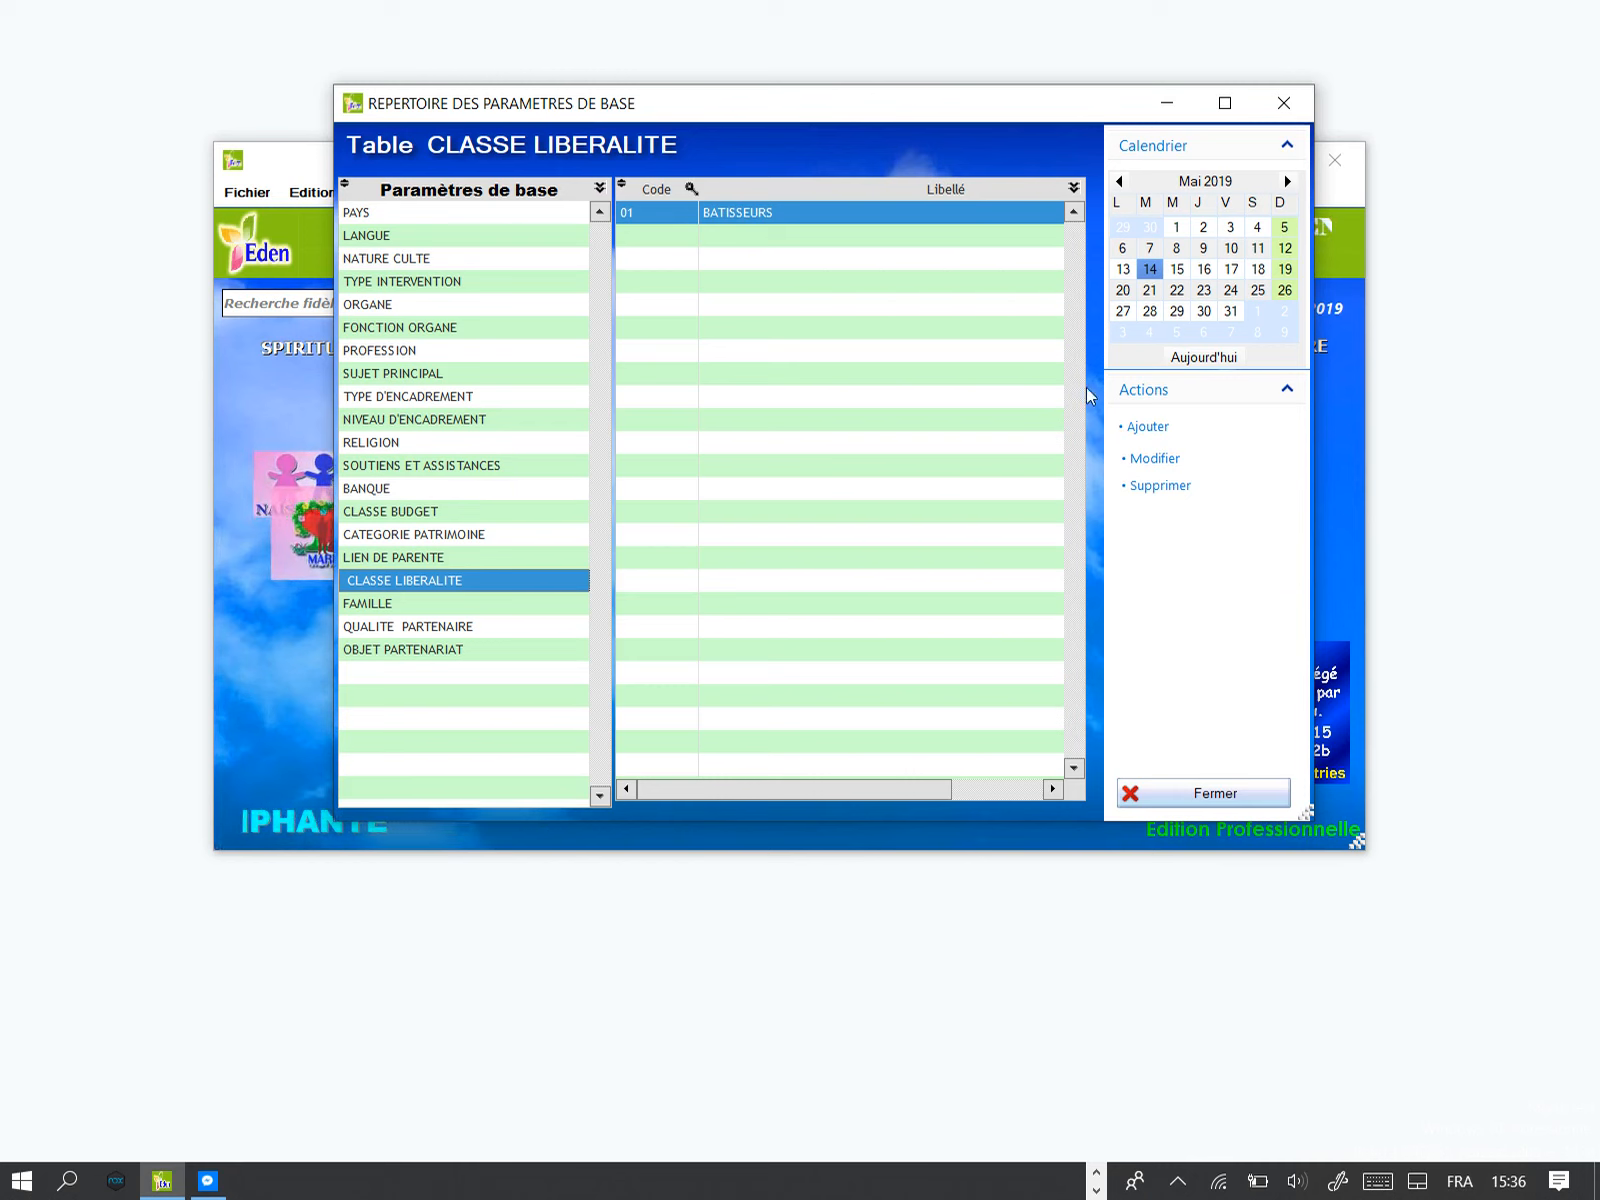
pyautogui.click(1161, 430)
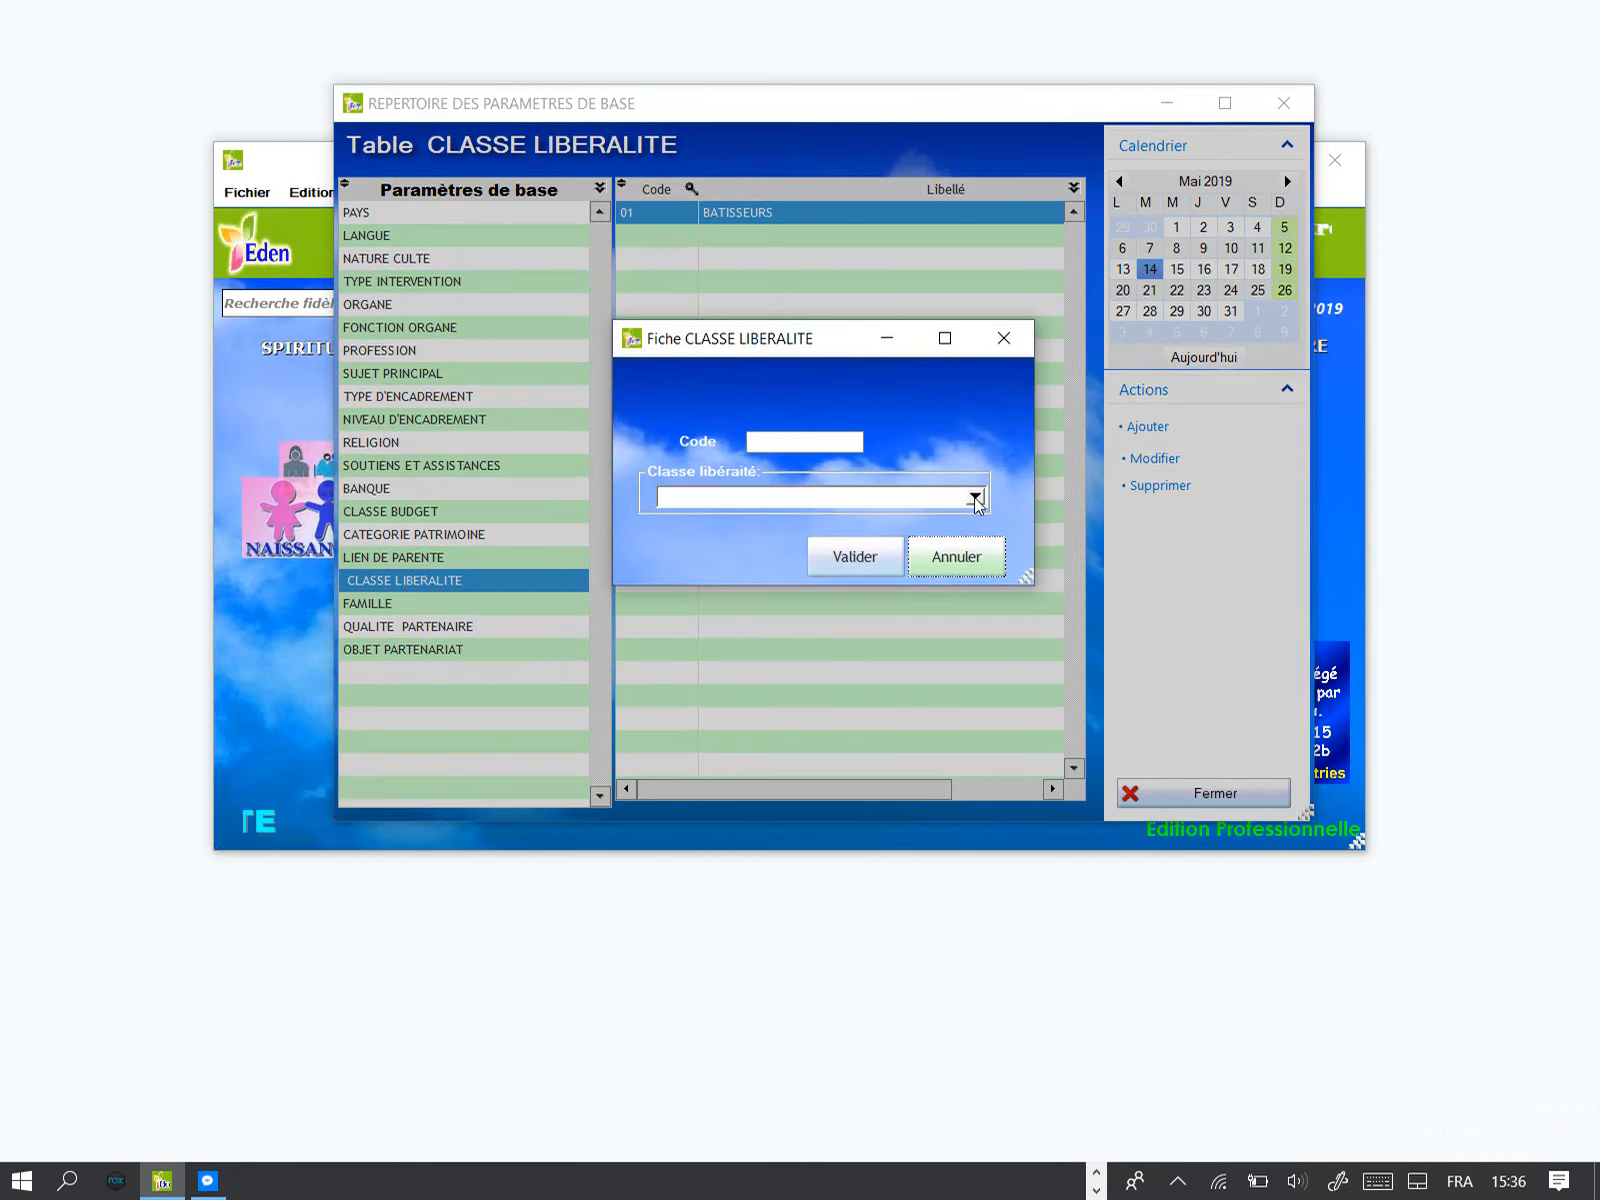
pyautogui.click(975, 498)
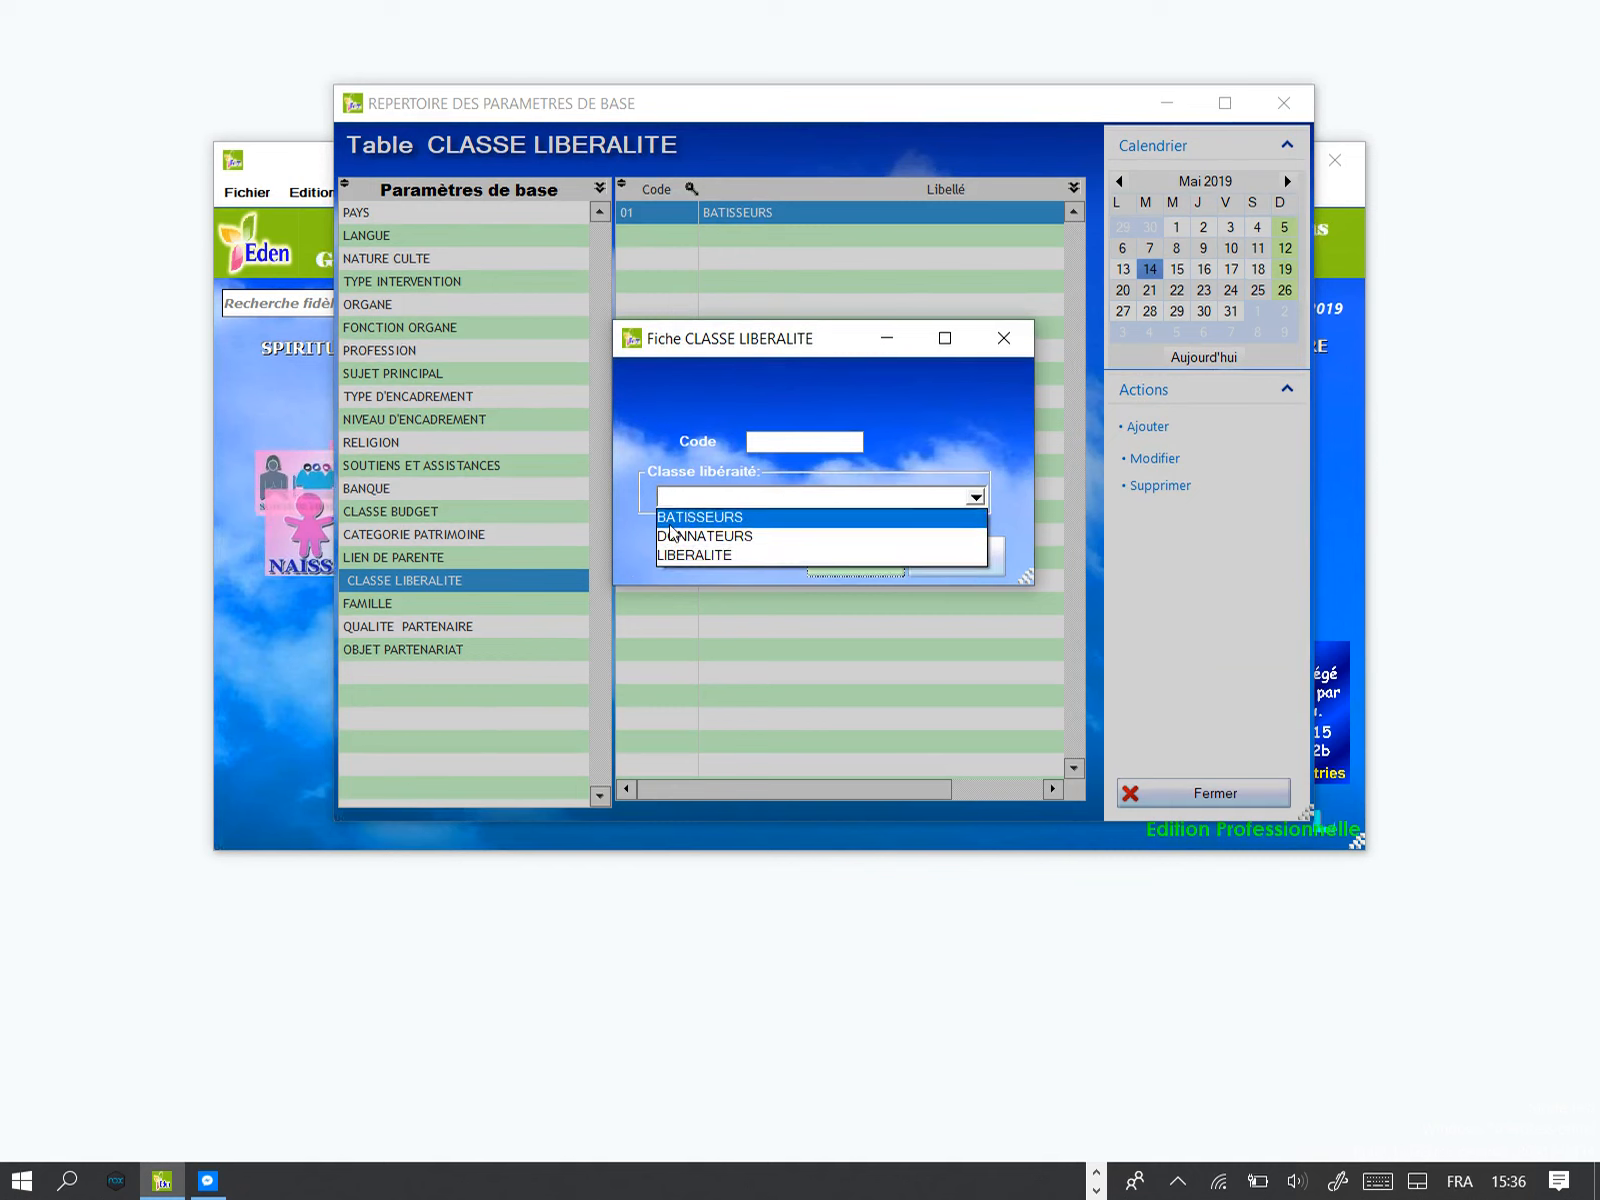
pyautogui.click(666, 405)
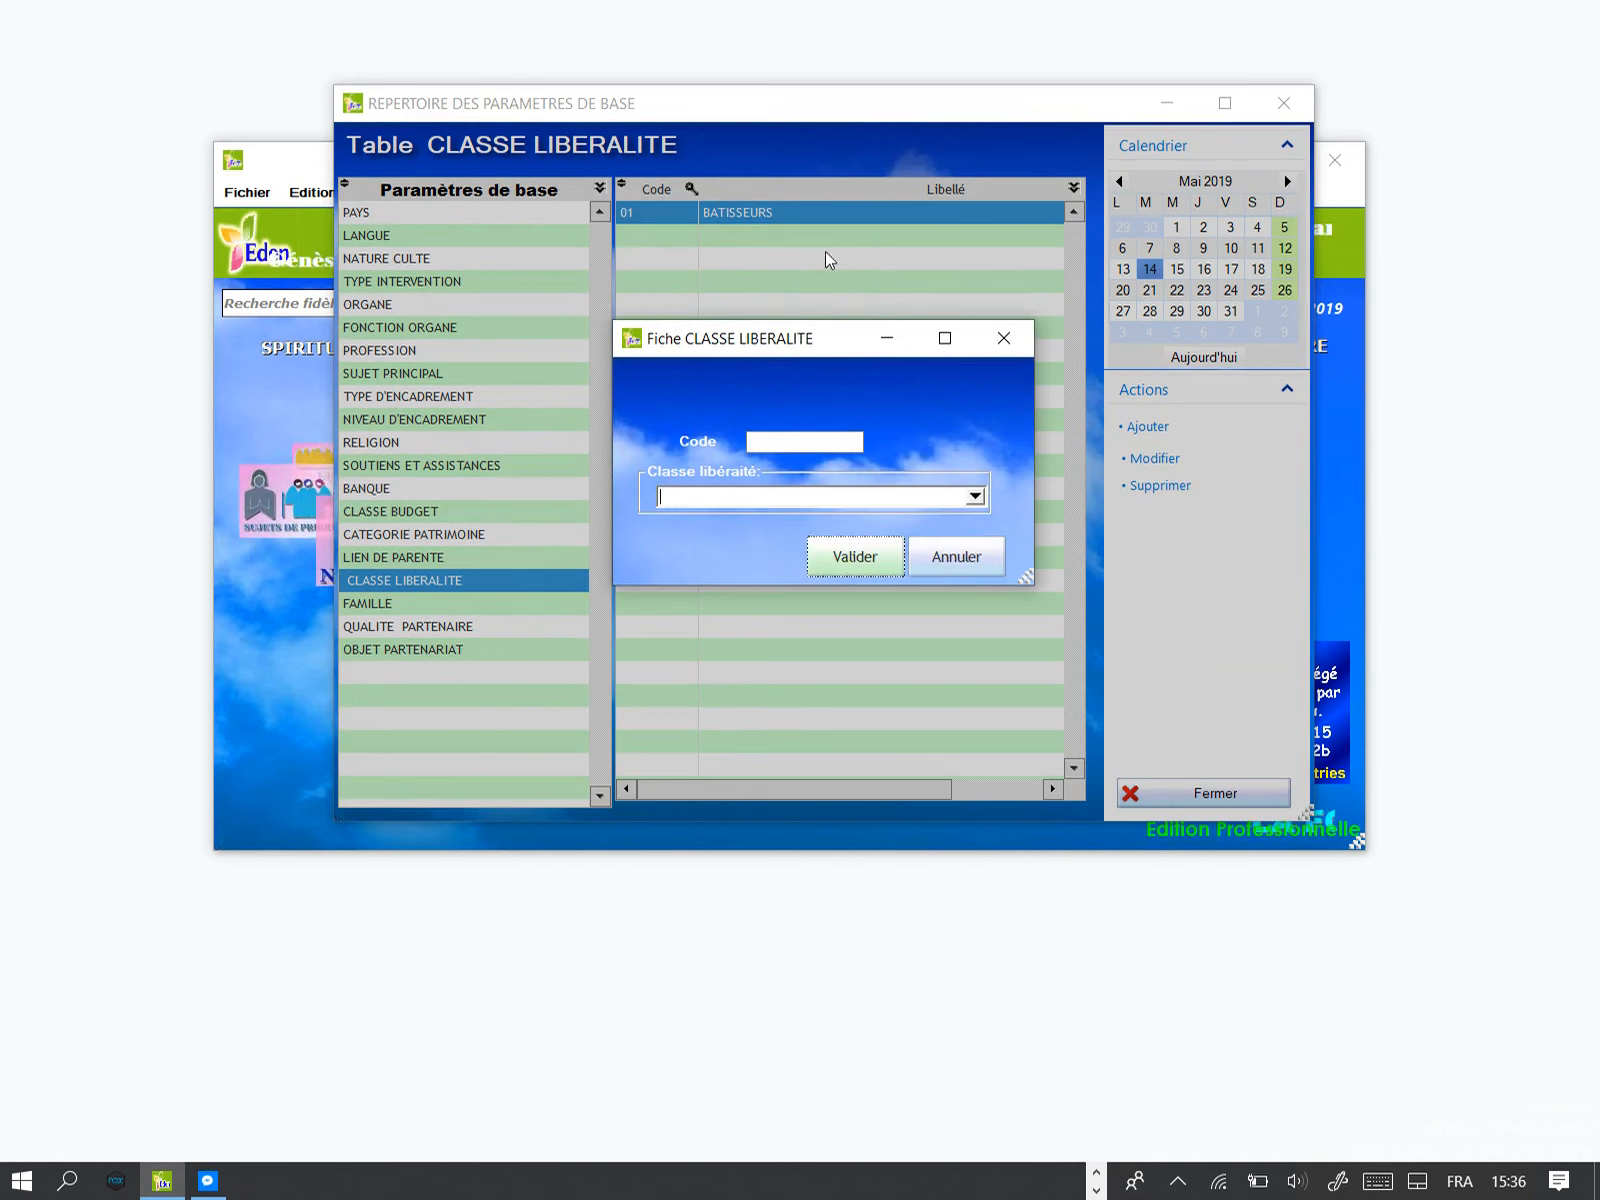
pyautogui.click(957, 557)
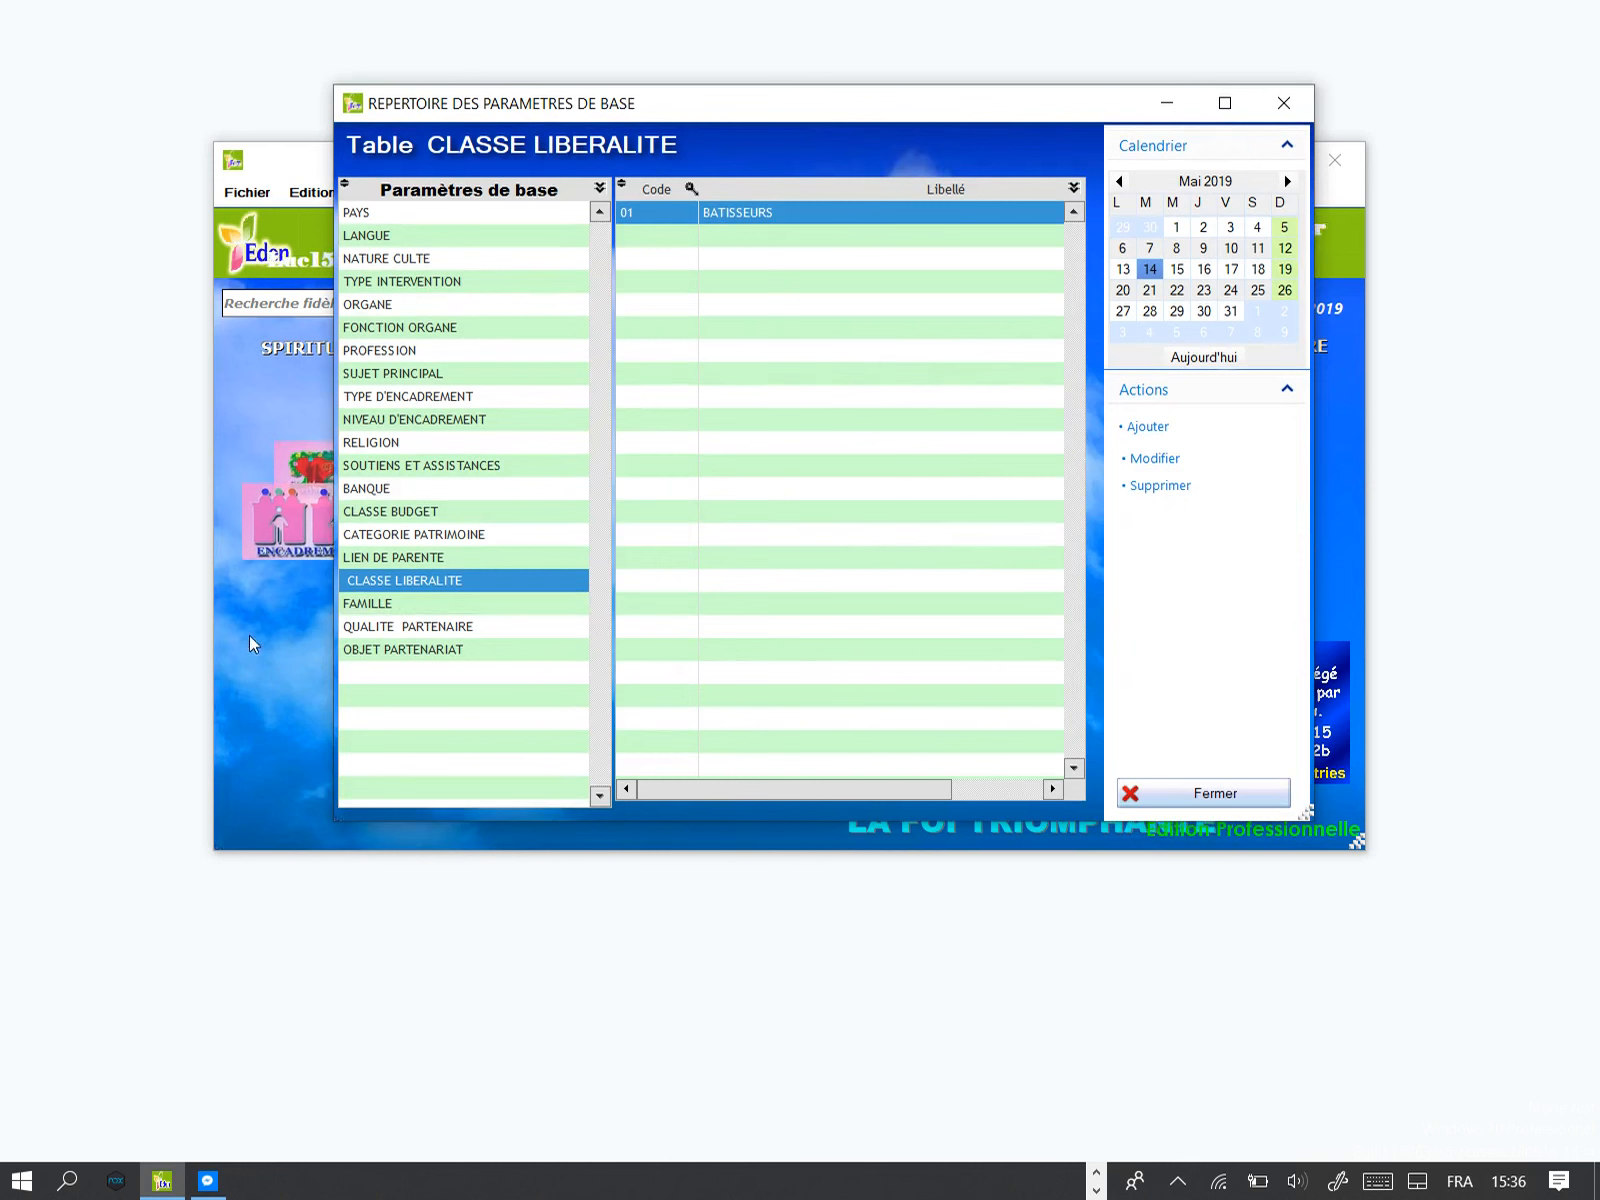
# Step: Examine the fields of a new FAMILLE record and cancel the form
pyautogui.click(435, 605)
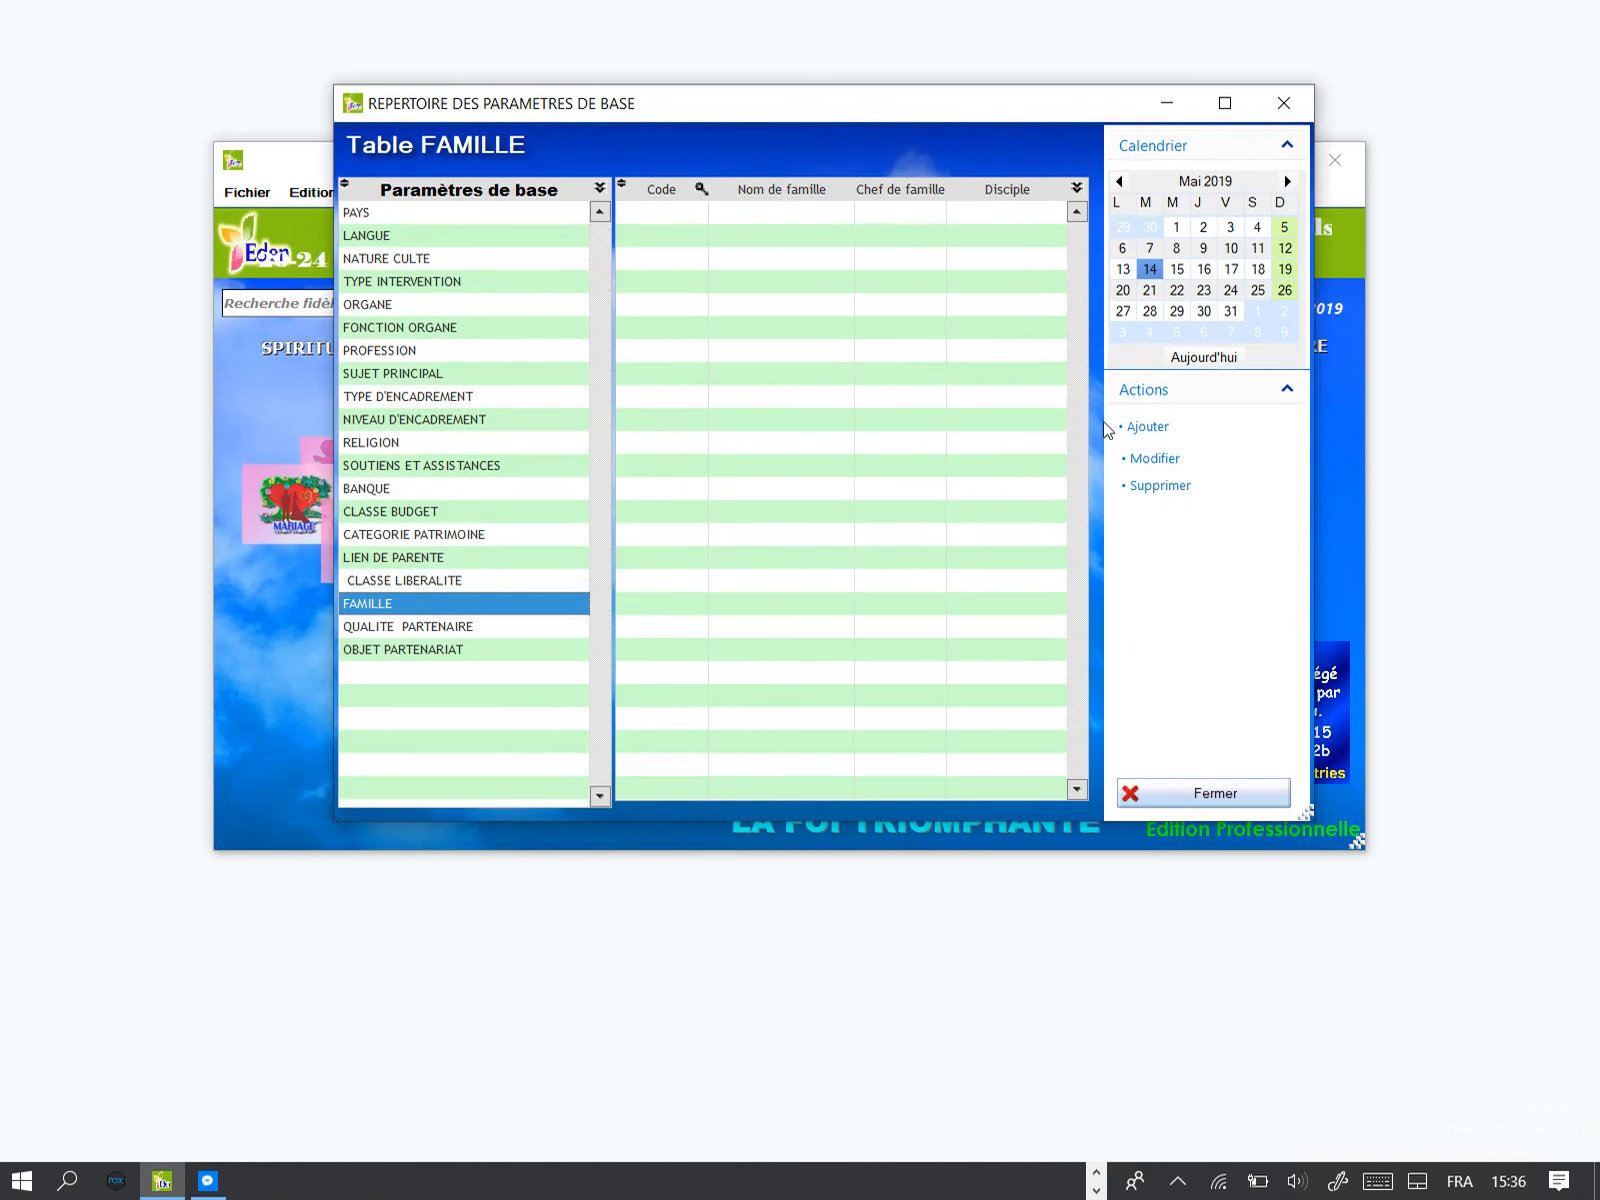
pyautogui.click(1143, 428)
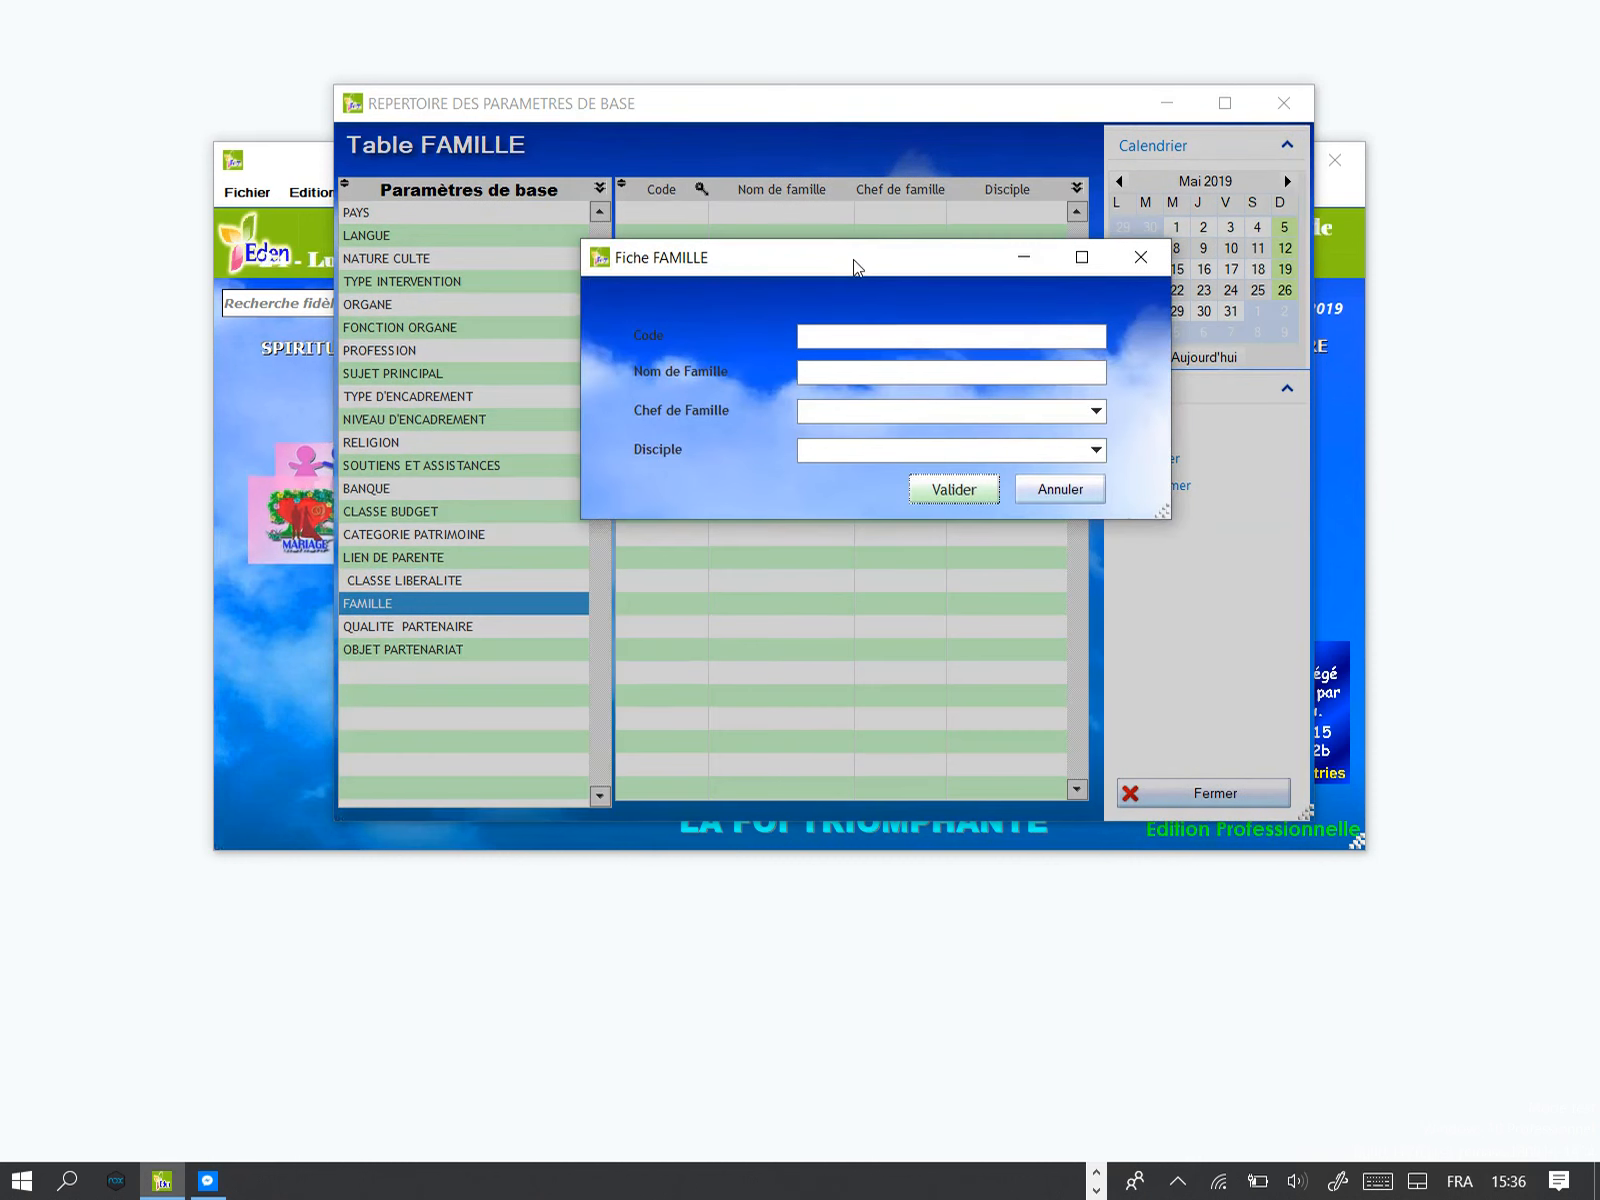
pyautogui.moveTo(840, 257); pyautogui.dragTo(785, 221)
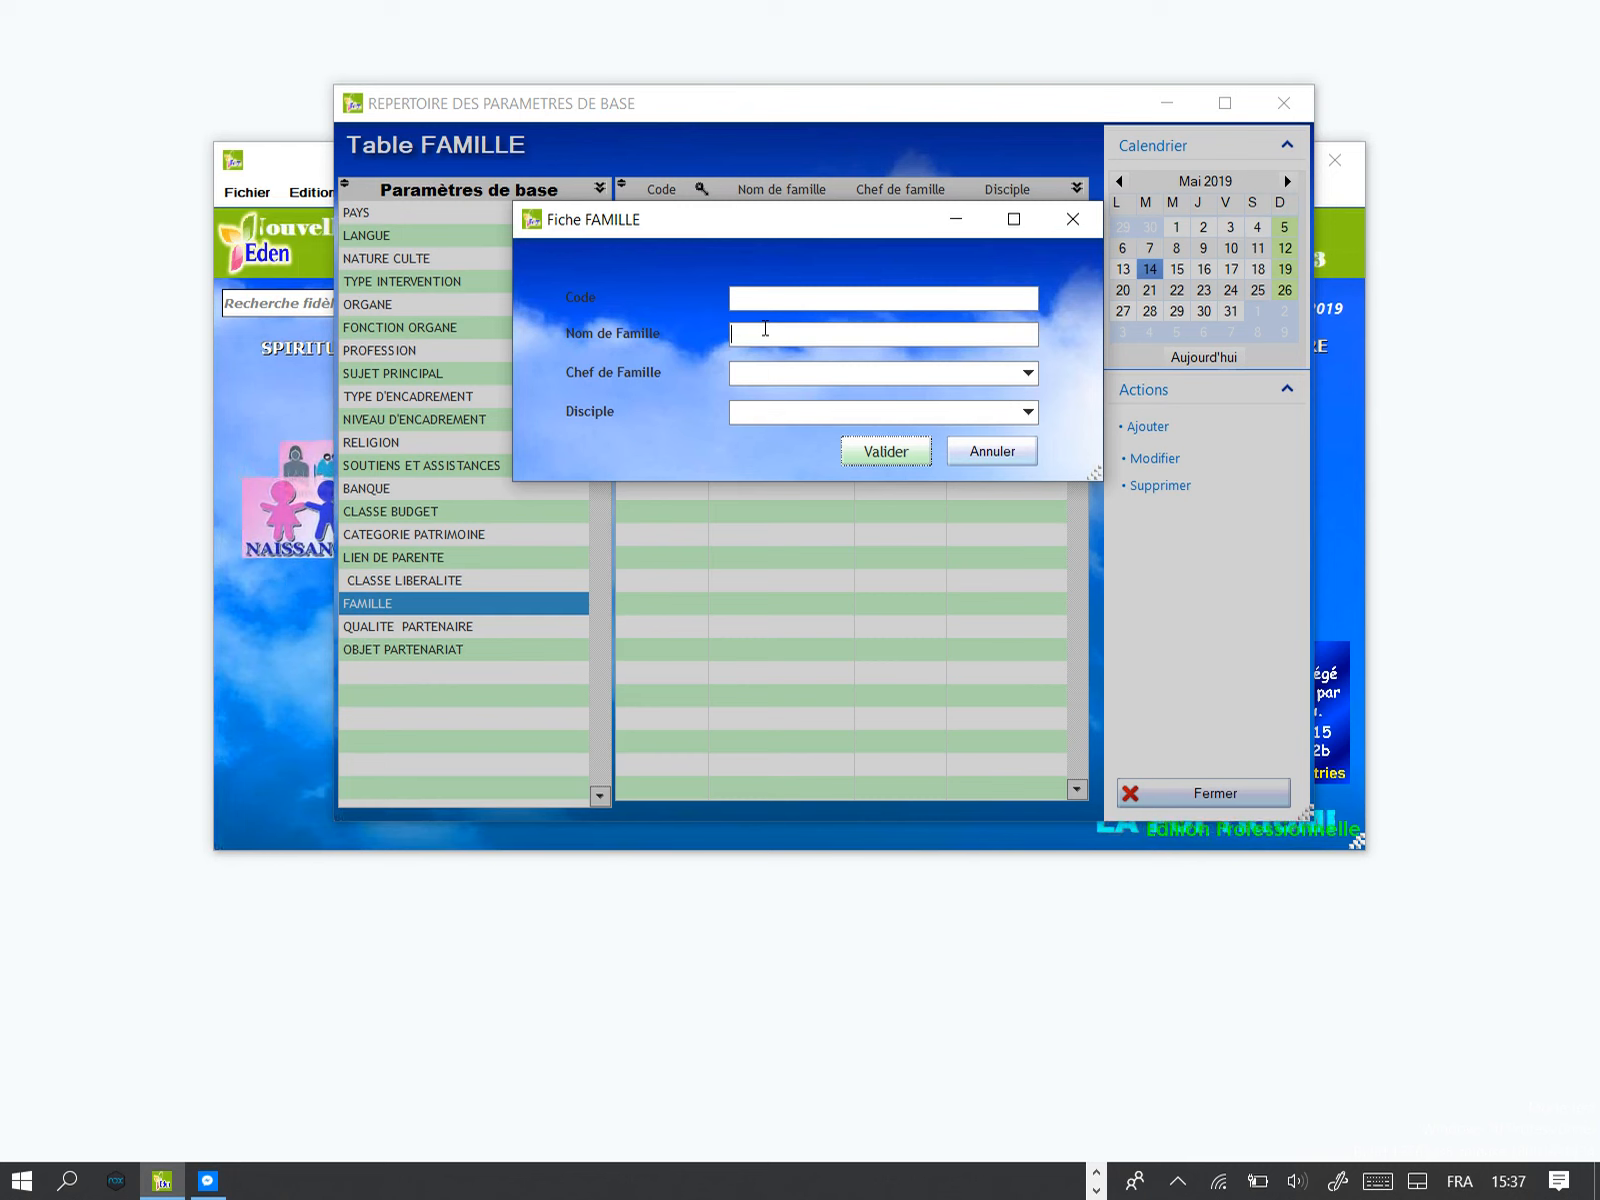
pyautogui.click(985, 455)
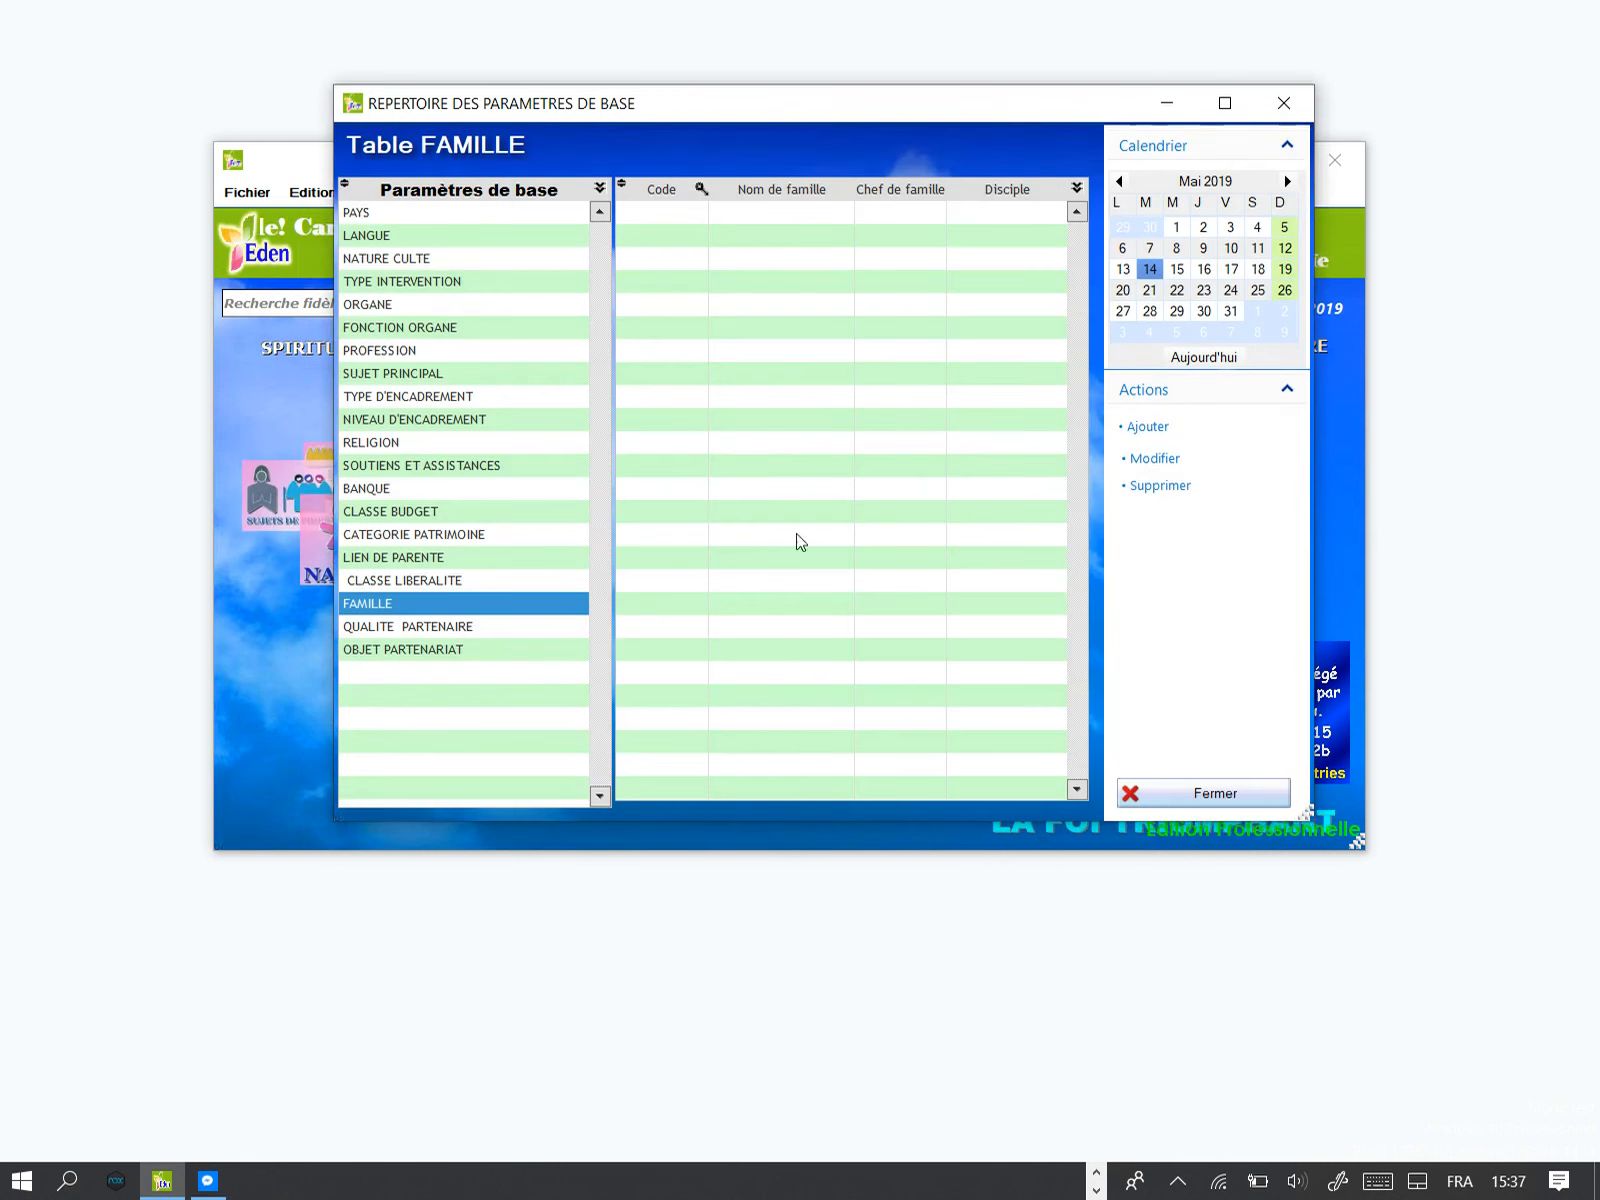
# Step: Examine the predefined labels for a new QUALITE PARTENAIRE record and cancel the form
pyautogui.click(398, 628)
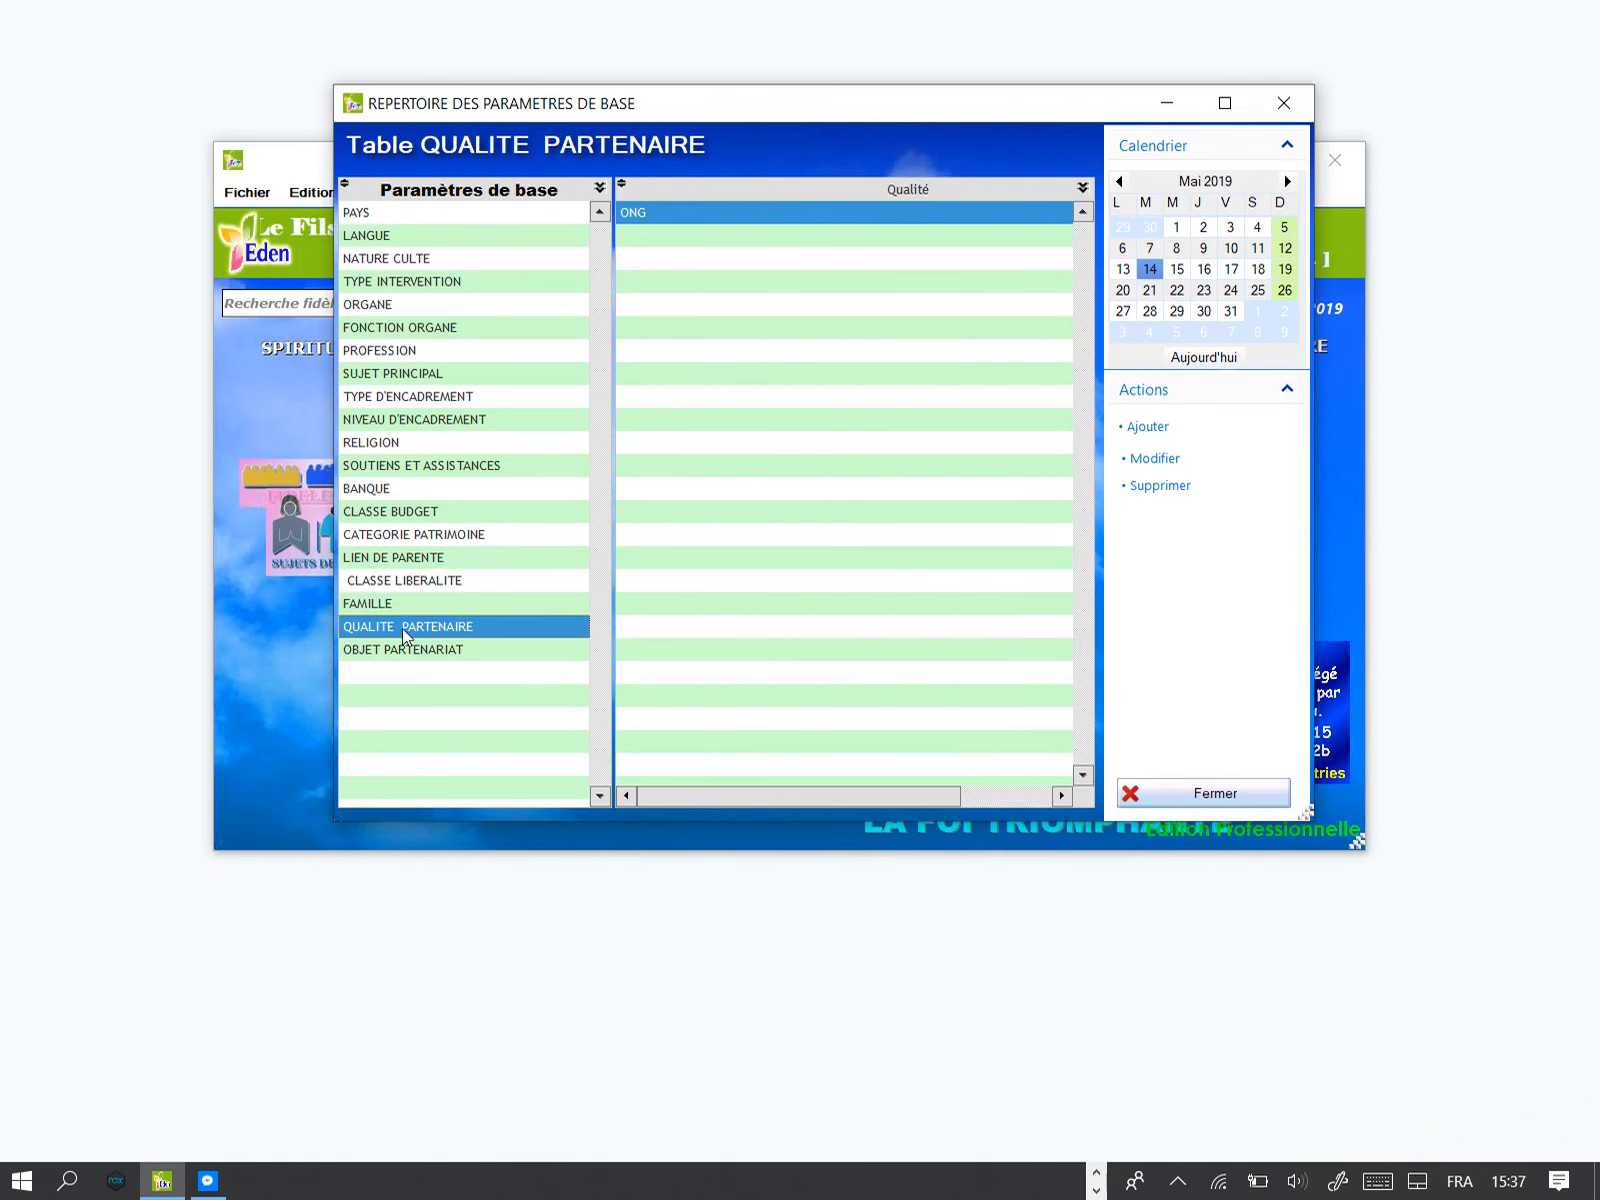
pyautogui.click(1148, 427)
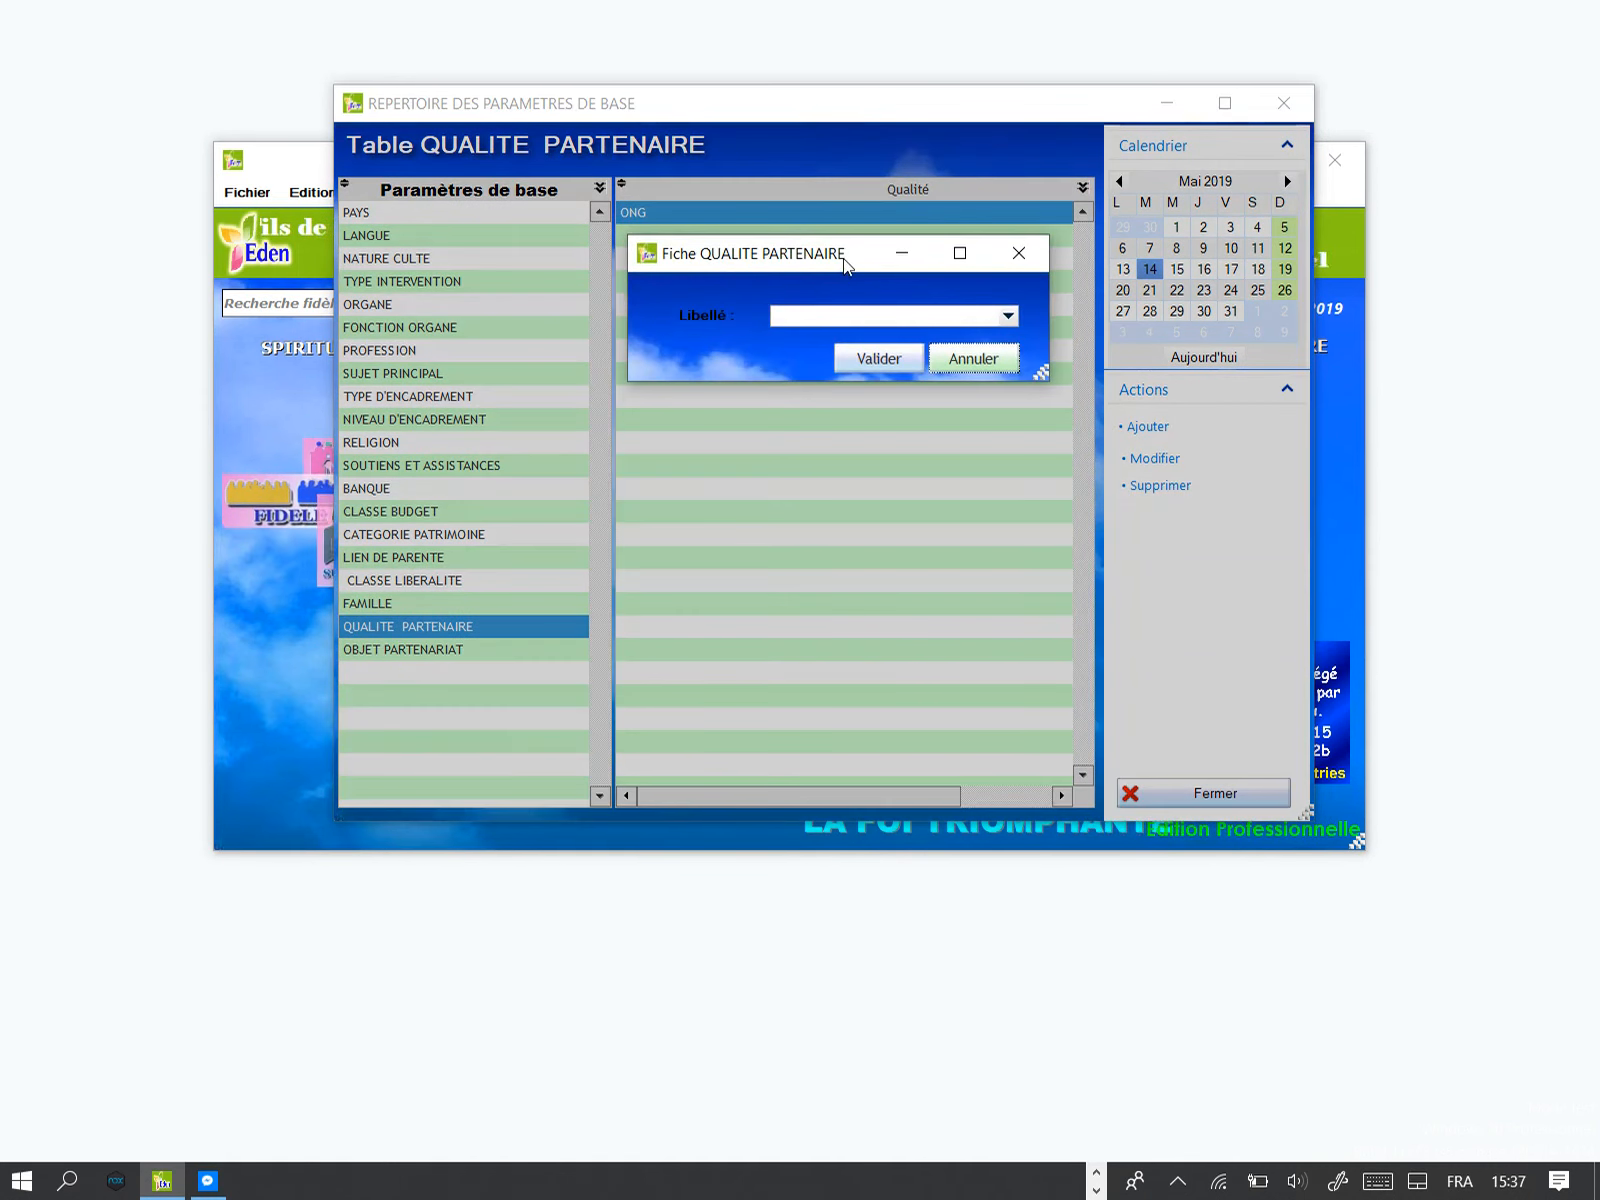
pyautogui.moveTo(844, 258)
pyautogui.mouseDown()
pyautogui.moveTo(796, 316)
pyautogui.moveTo(838, 348)
pyautogui.moveTo(842, 296)
pyautogui.mouseUp()
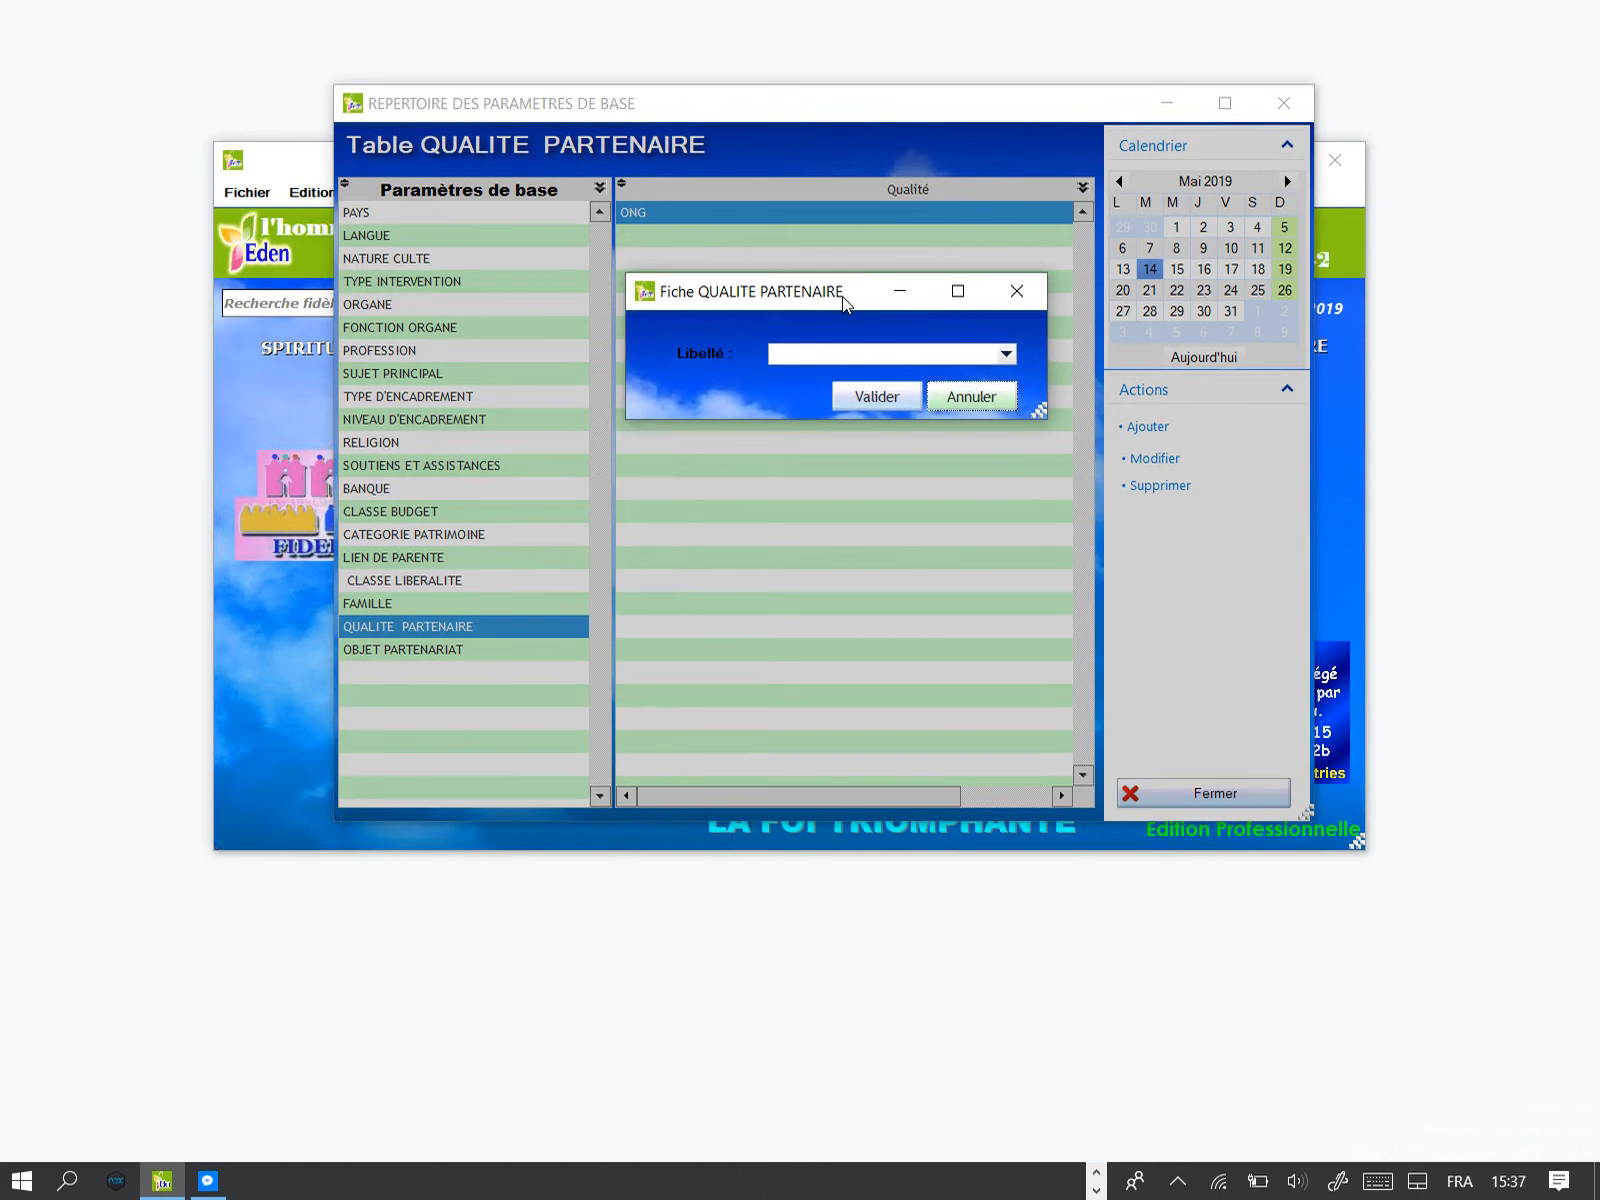
pyautogui.click(1006, 354)
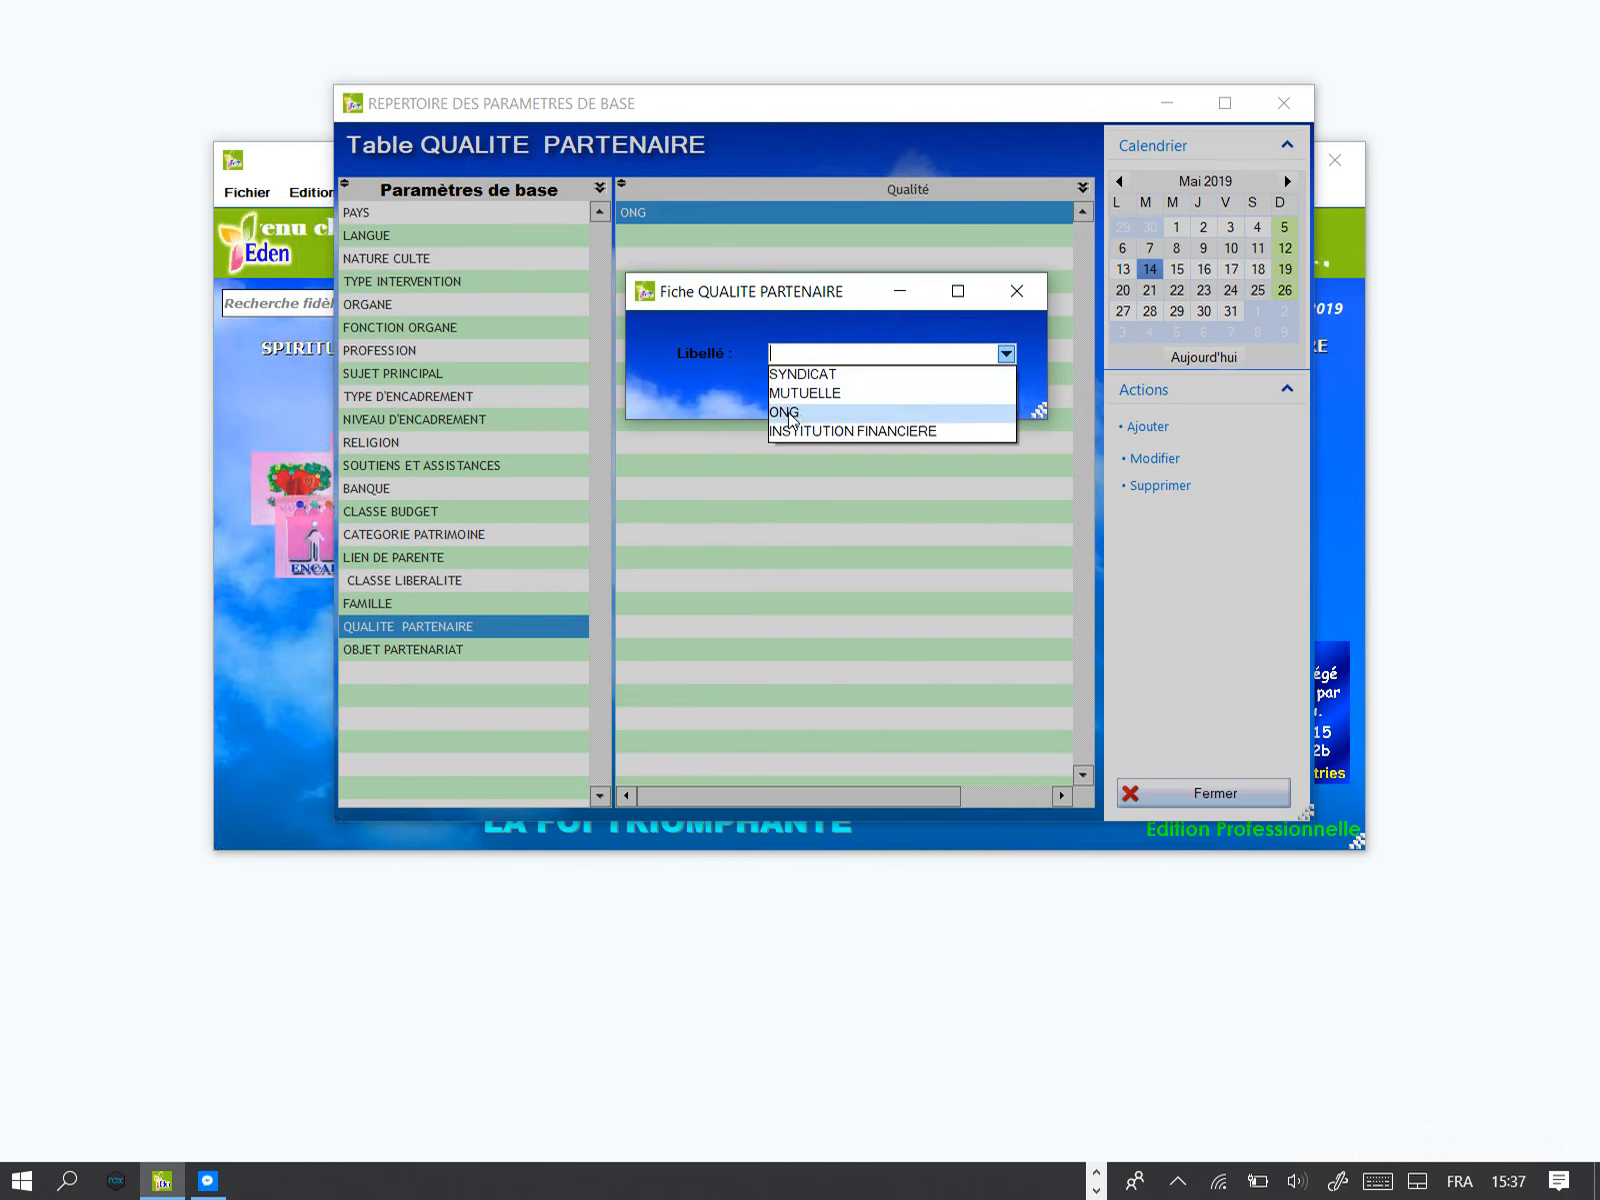
pyautogui.click(697, 386)
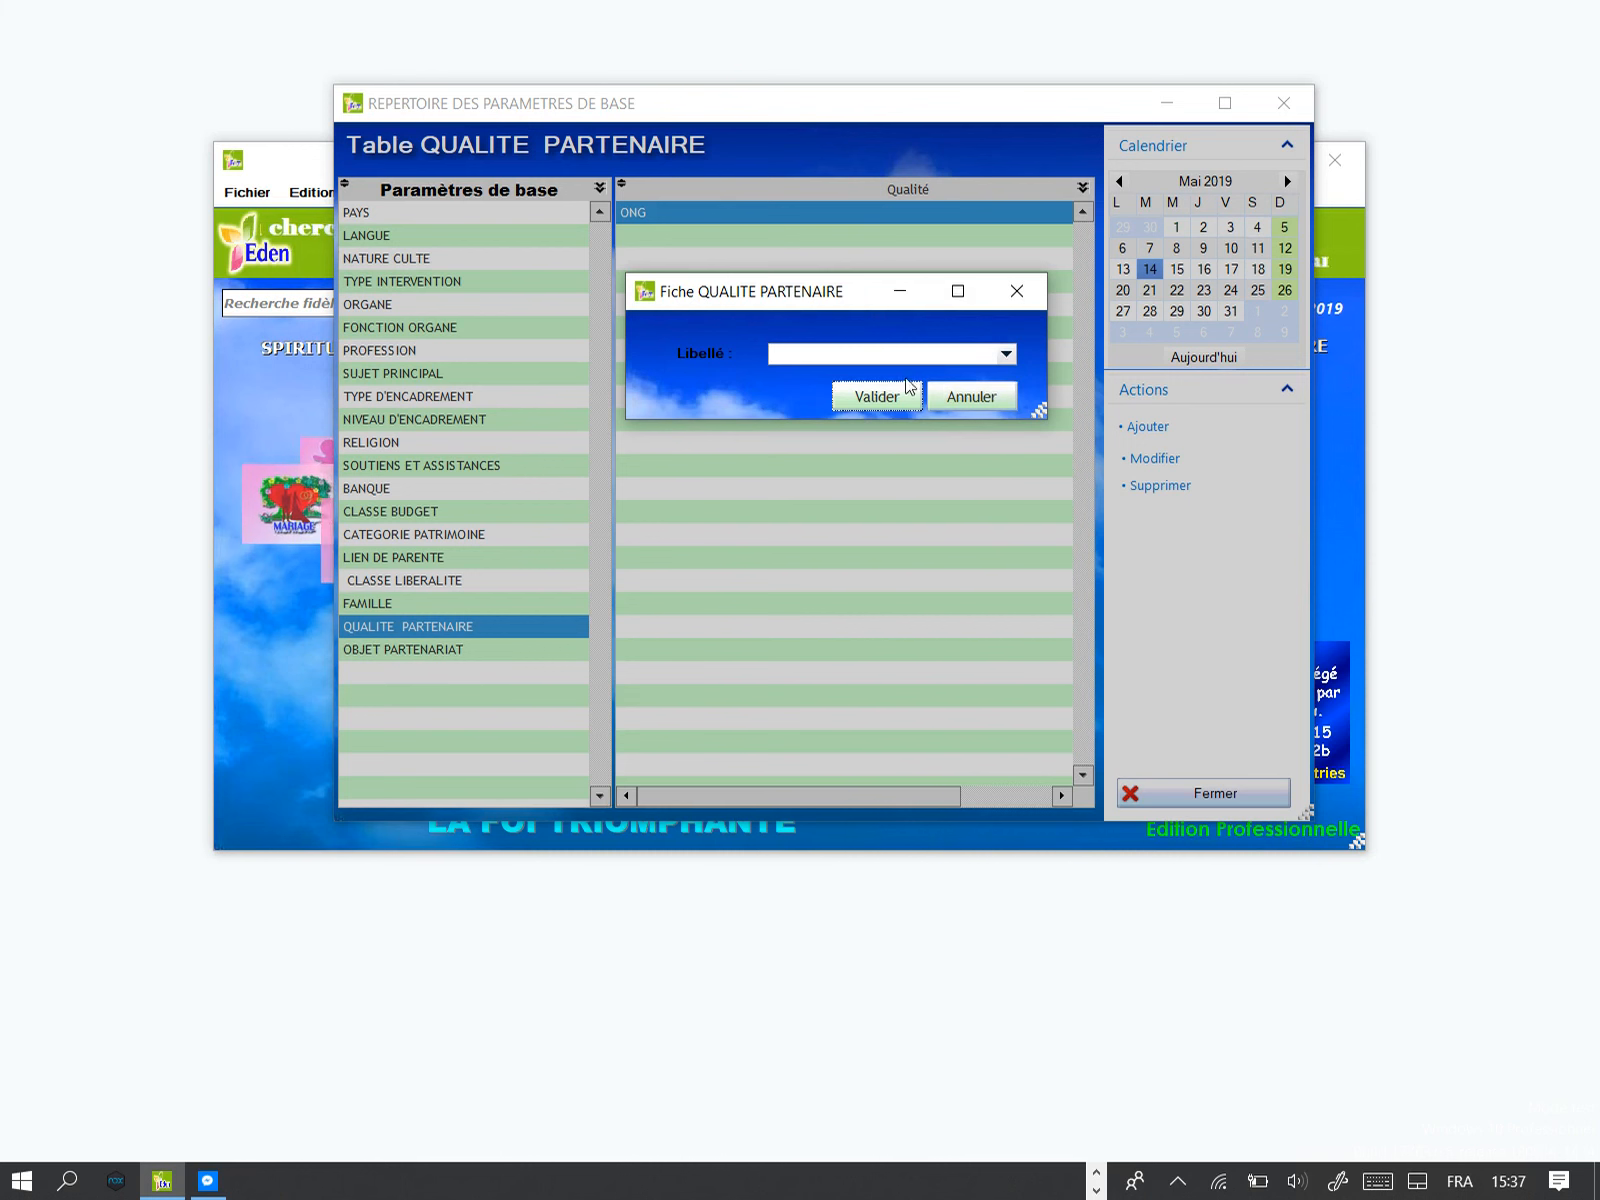
pyautogui.click(959, 402)
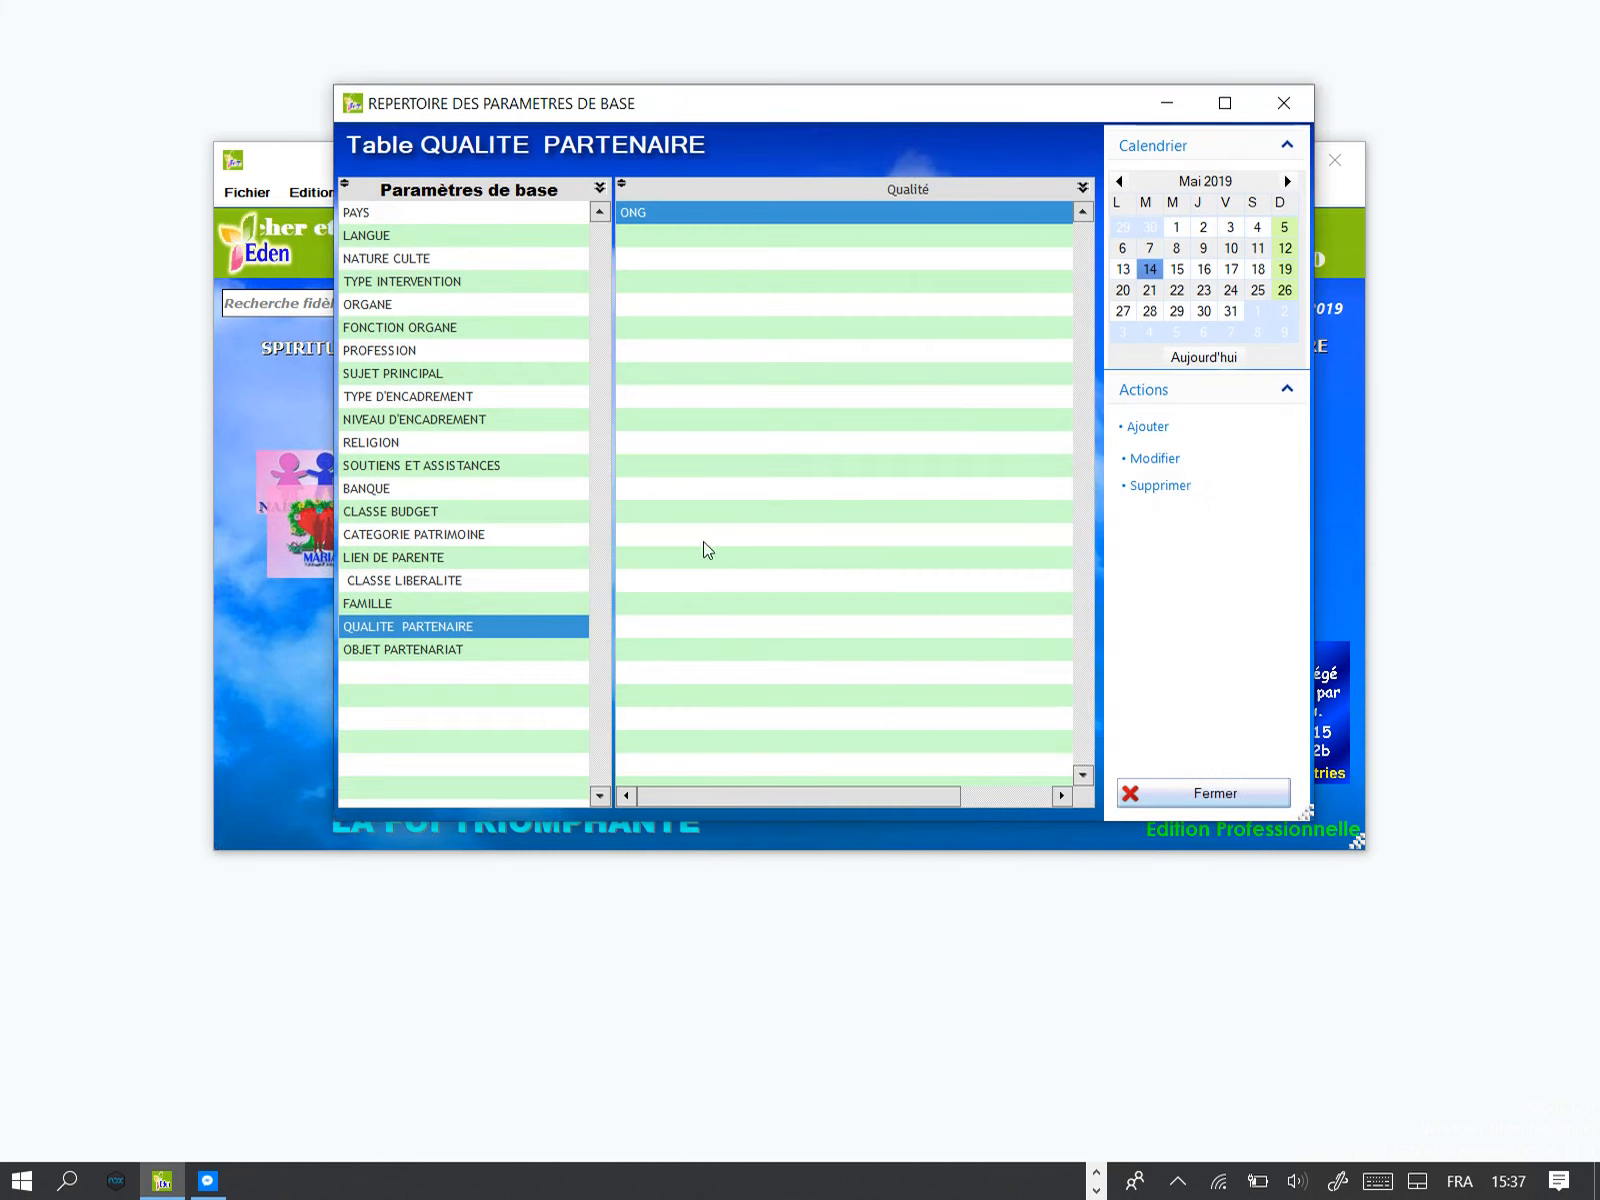
# Step: Examine the predefined labels for a new OBJET PARTENARIAT record and cancel the form
pyautogui.click(388, 650)
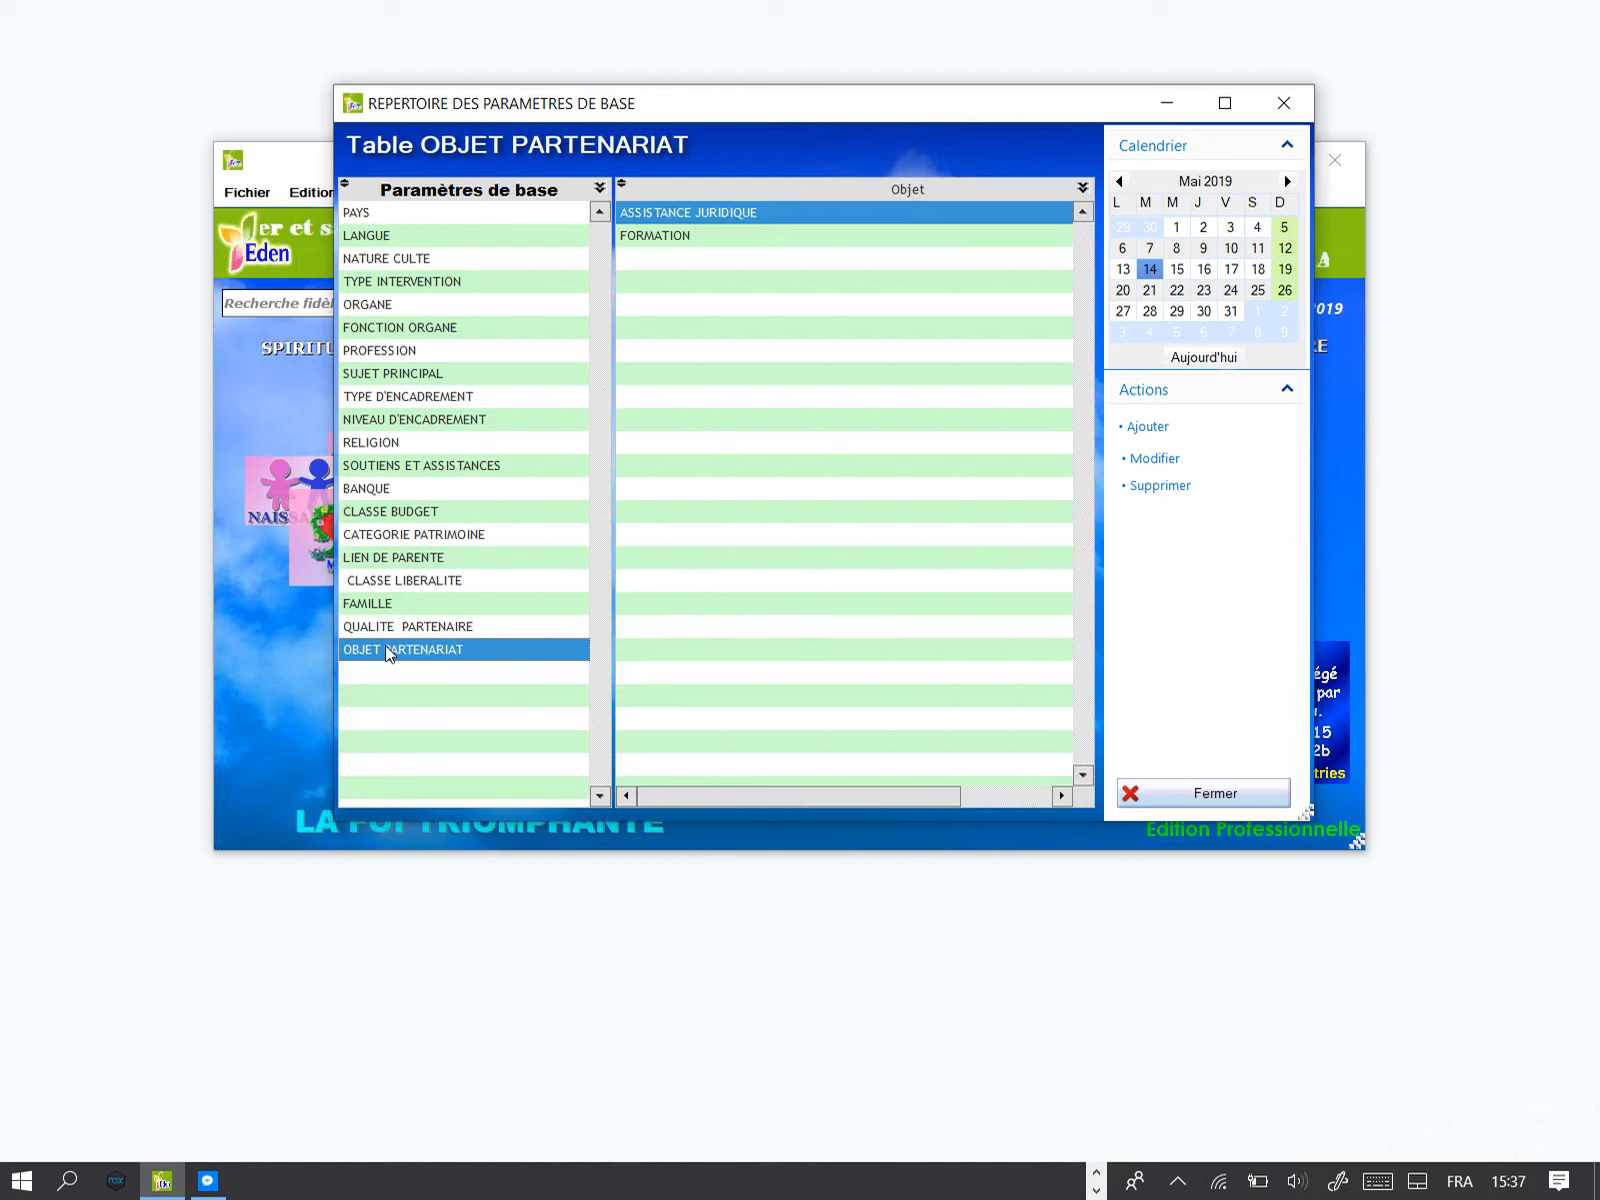
pyautogui.click(1148, 427)
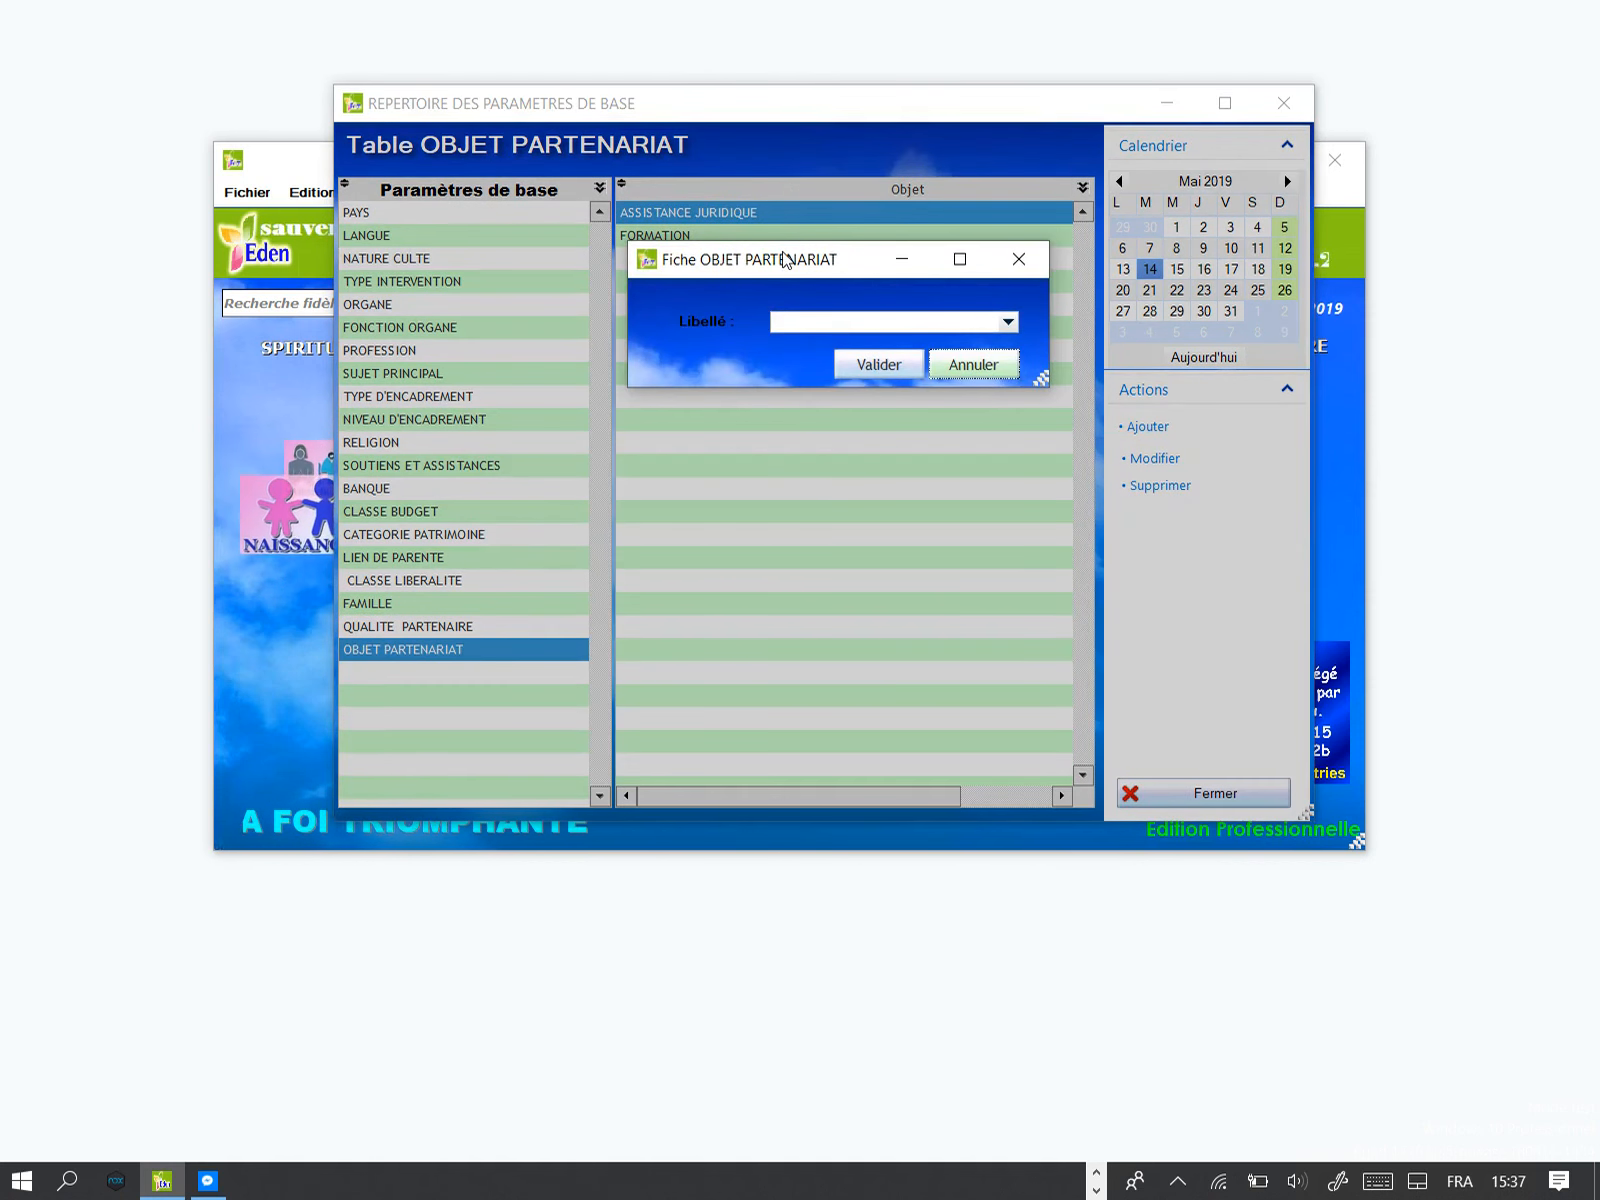
pyautogui.moveTo(773, 300); pyautogui.dragTo(784, 291)
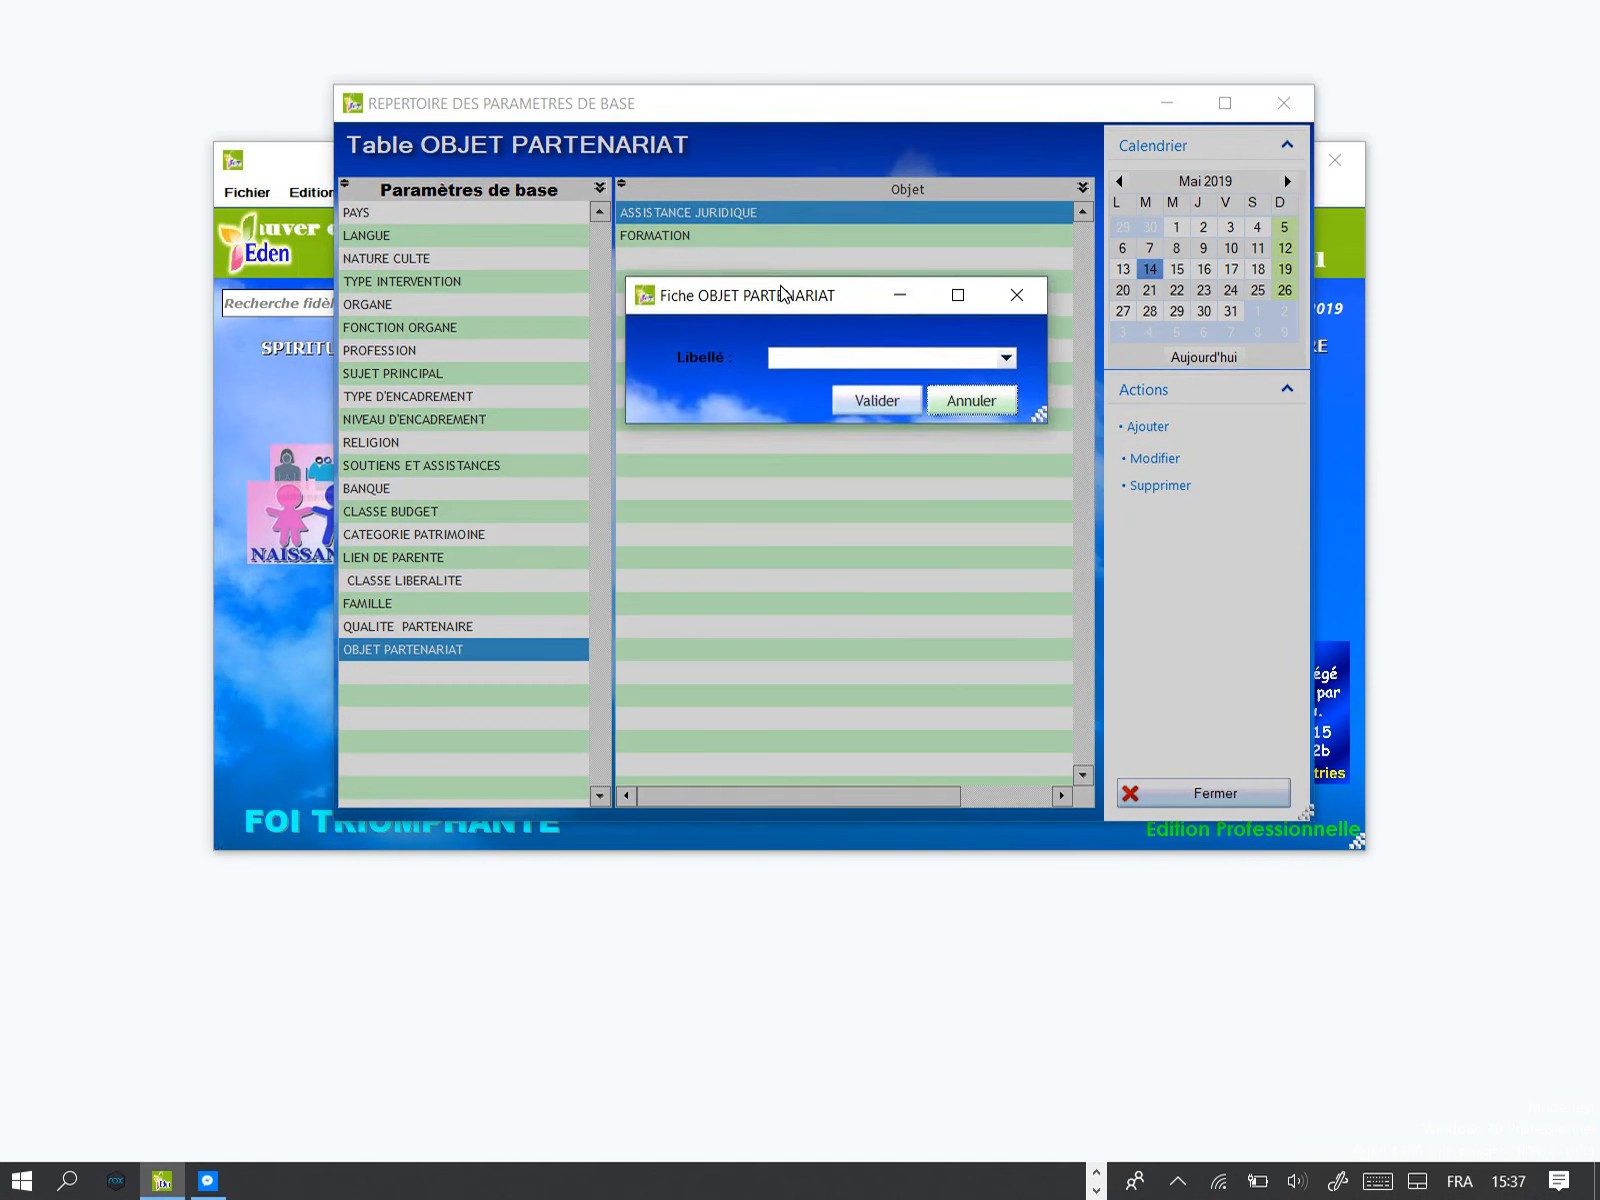
pyautogui.click(1007, 354)
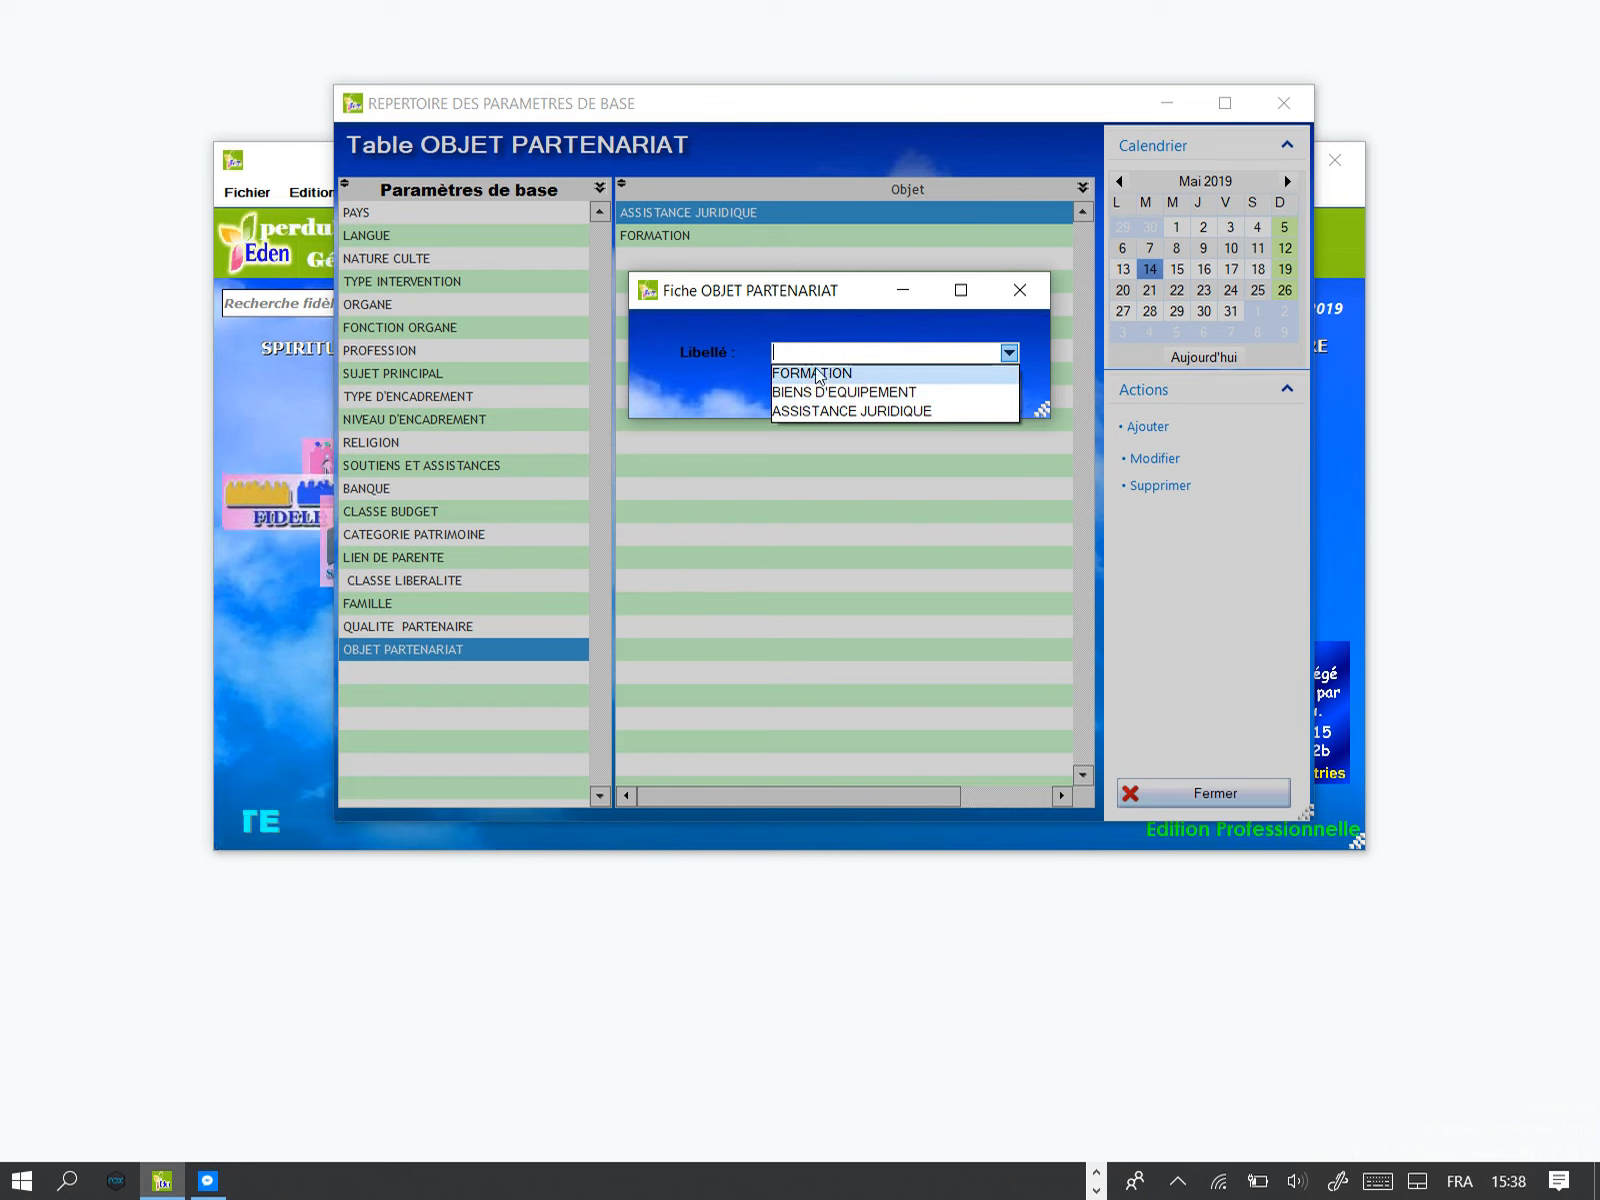
pyautogui.click(1022, 291)
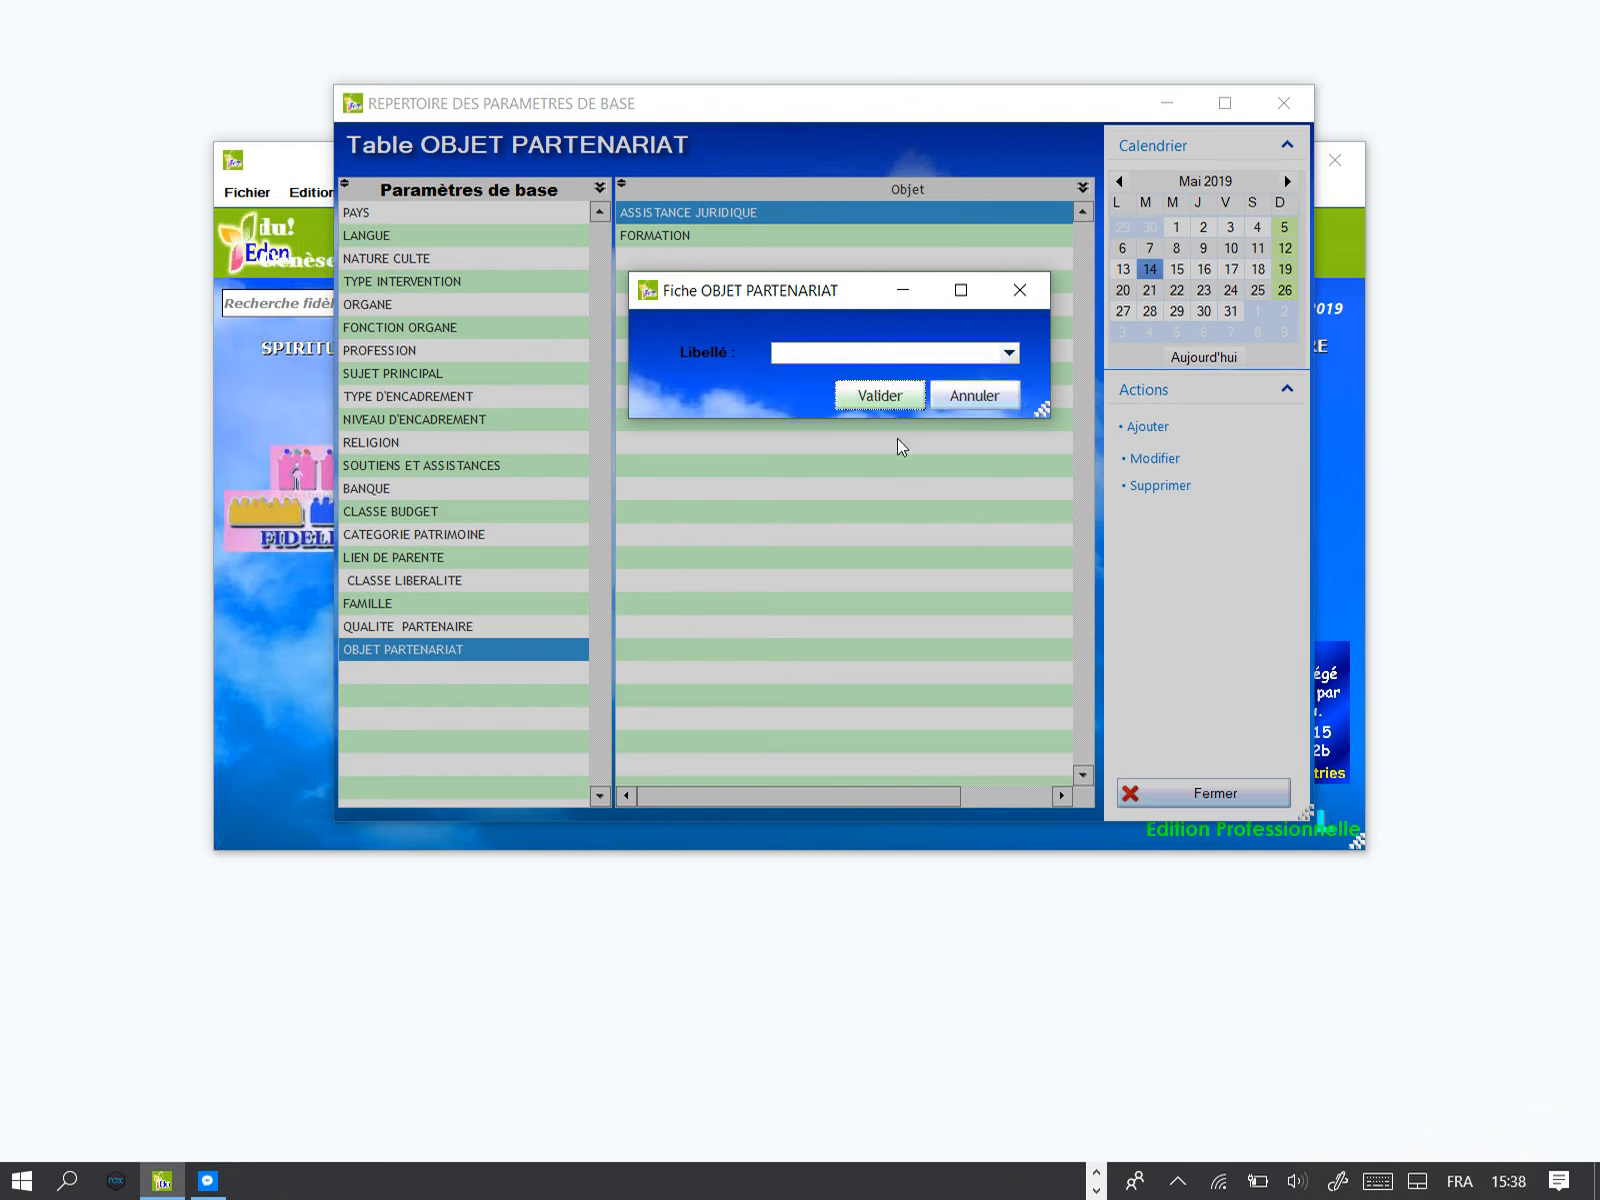
pyautogui.click(1005, 396)
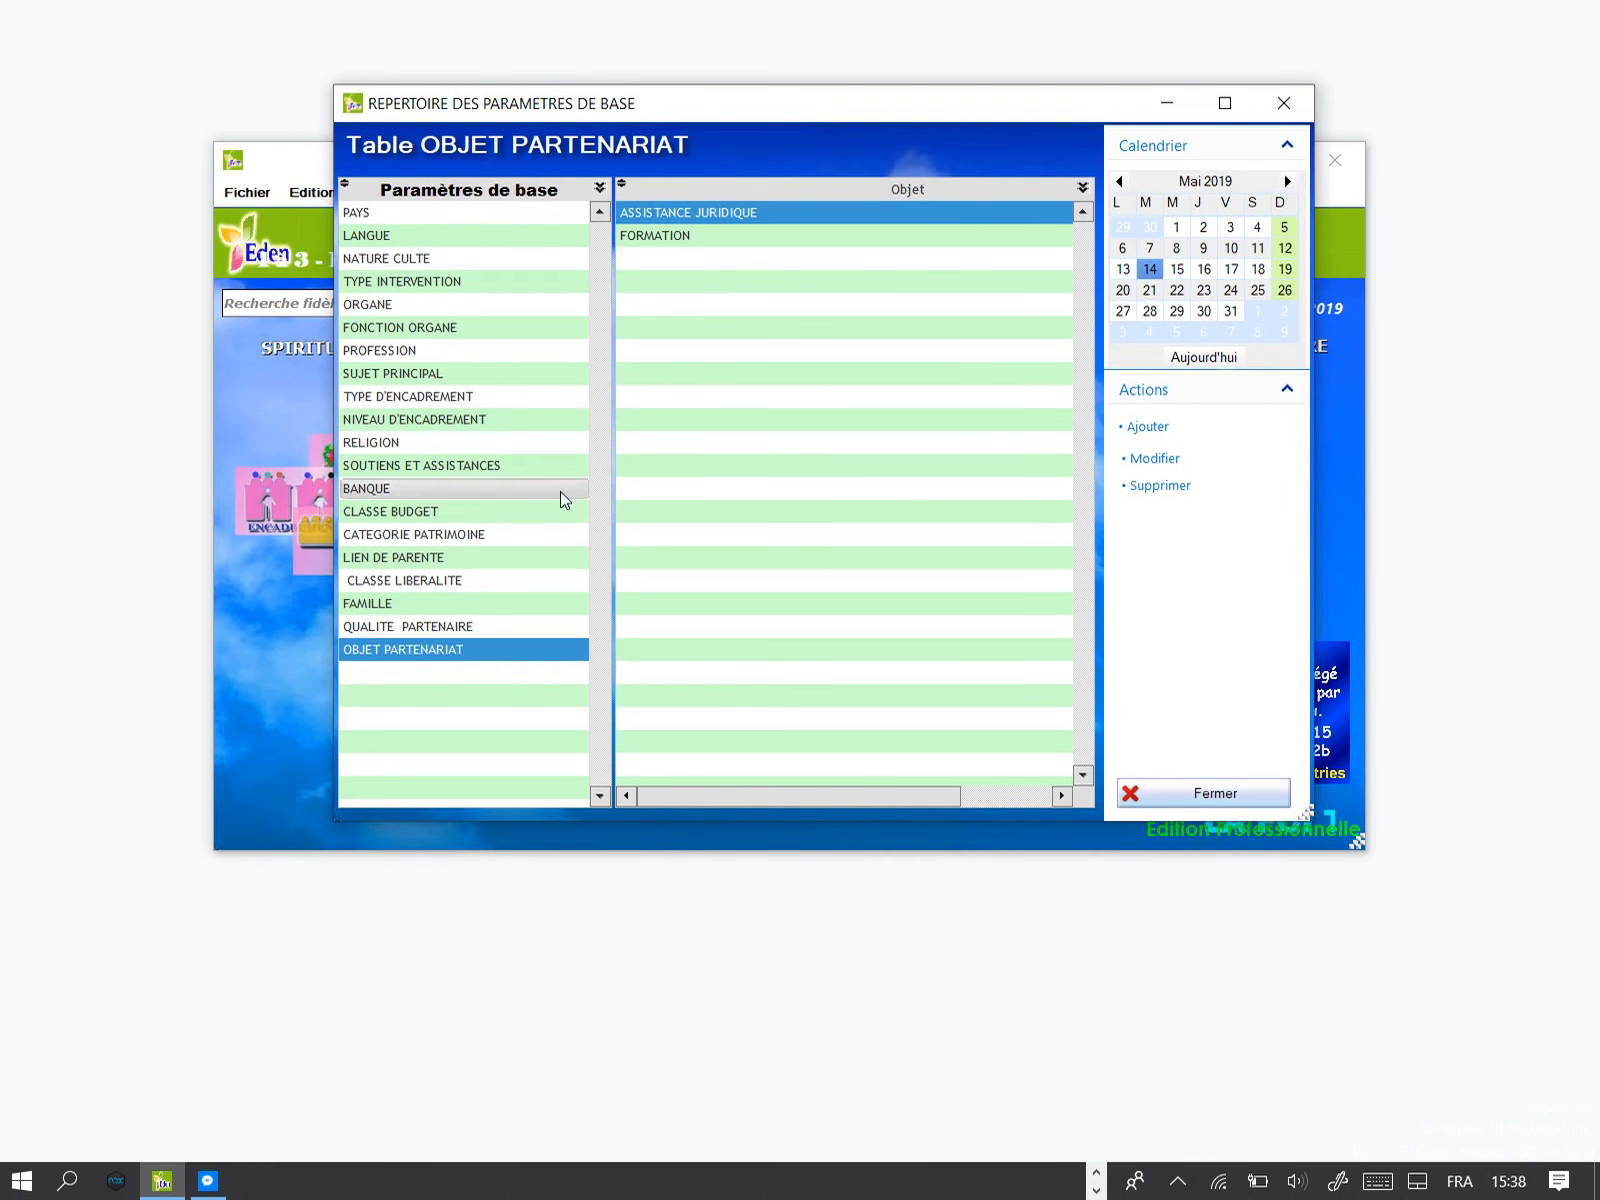
# Step: Close the base parameters directory and review the available basic and advanced configuration options without opening any
pyautogui.click(1210, 793)
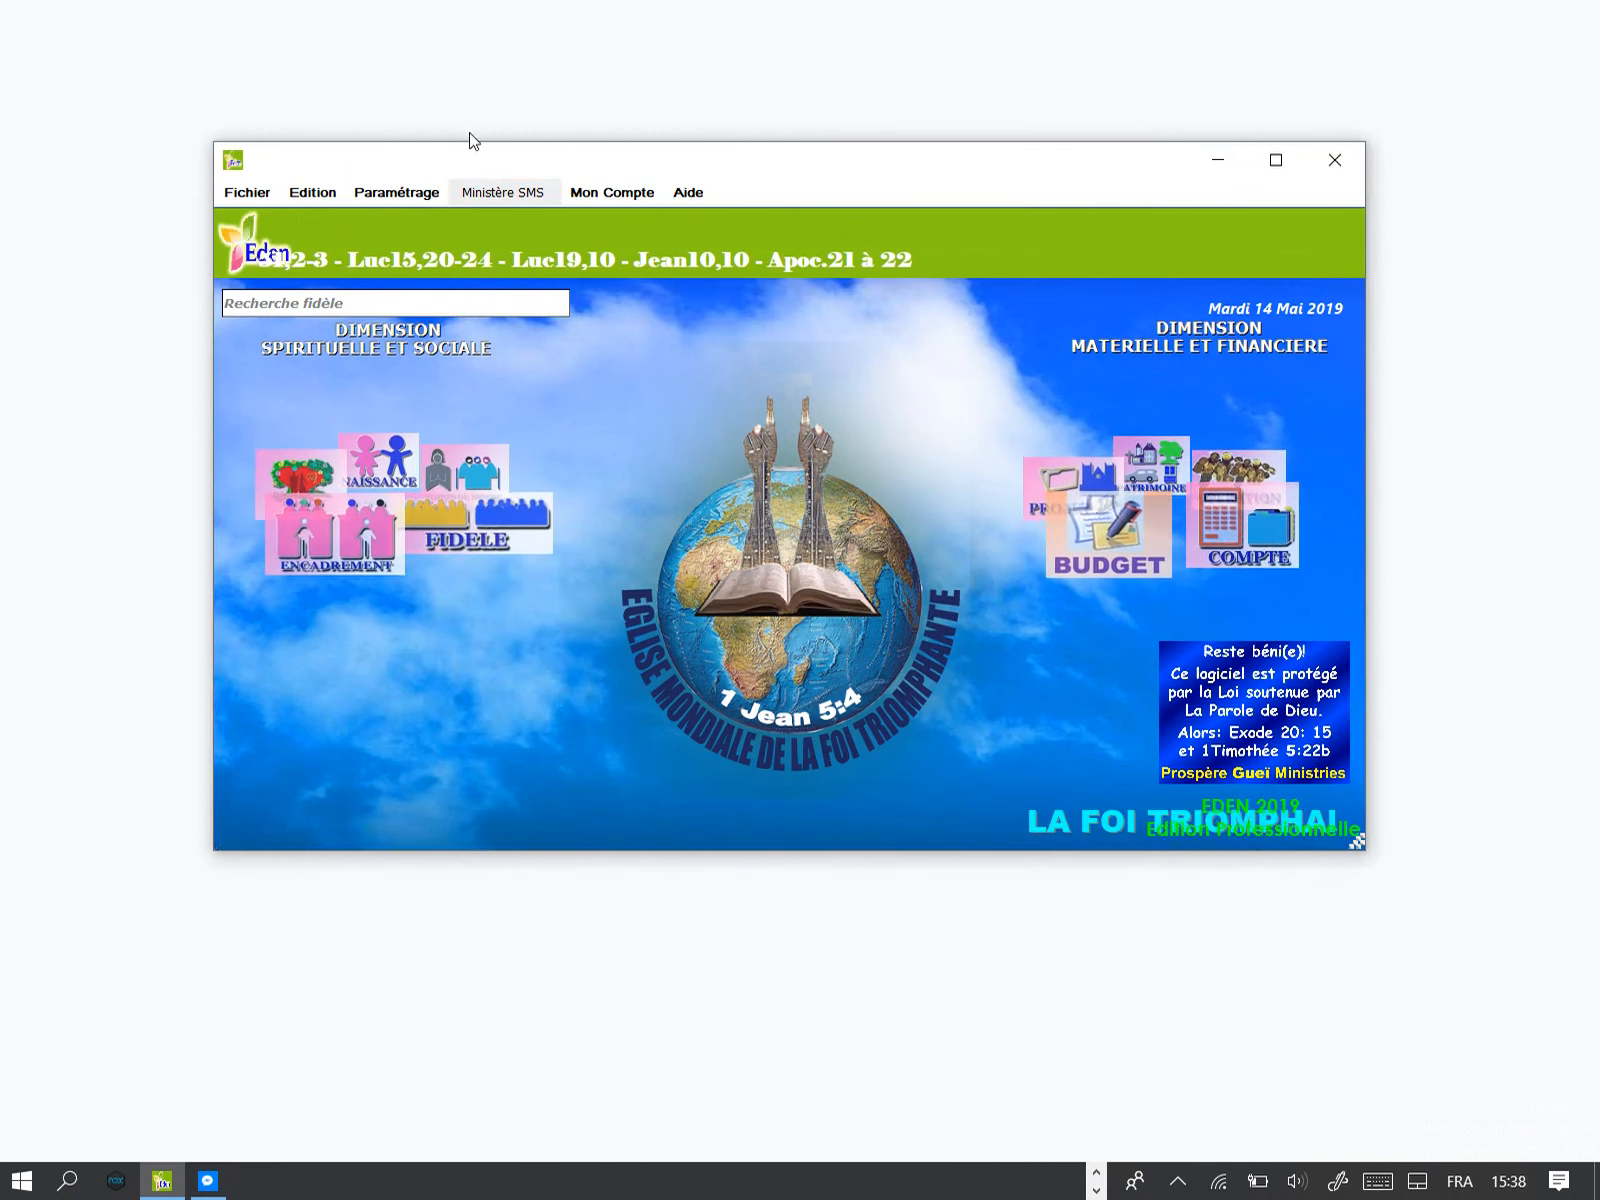
pyautogui.click(395, 194)
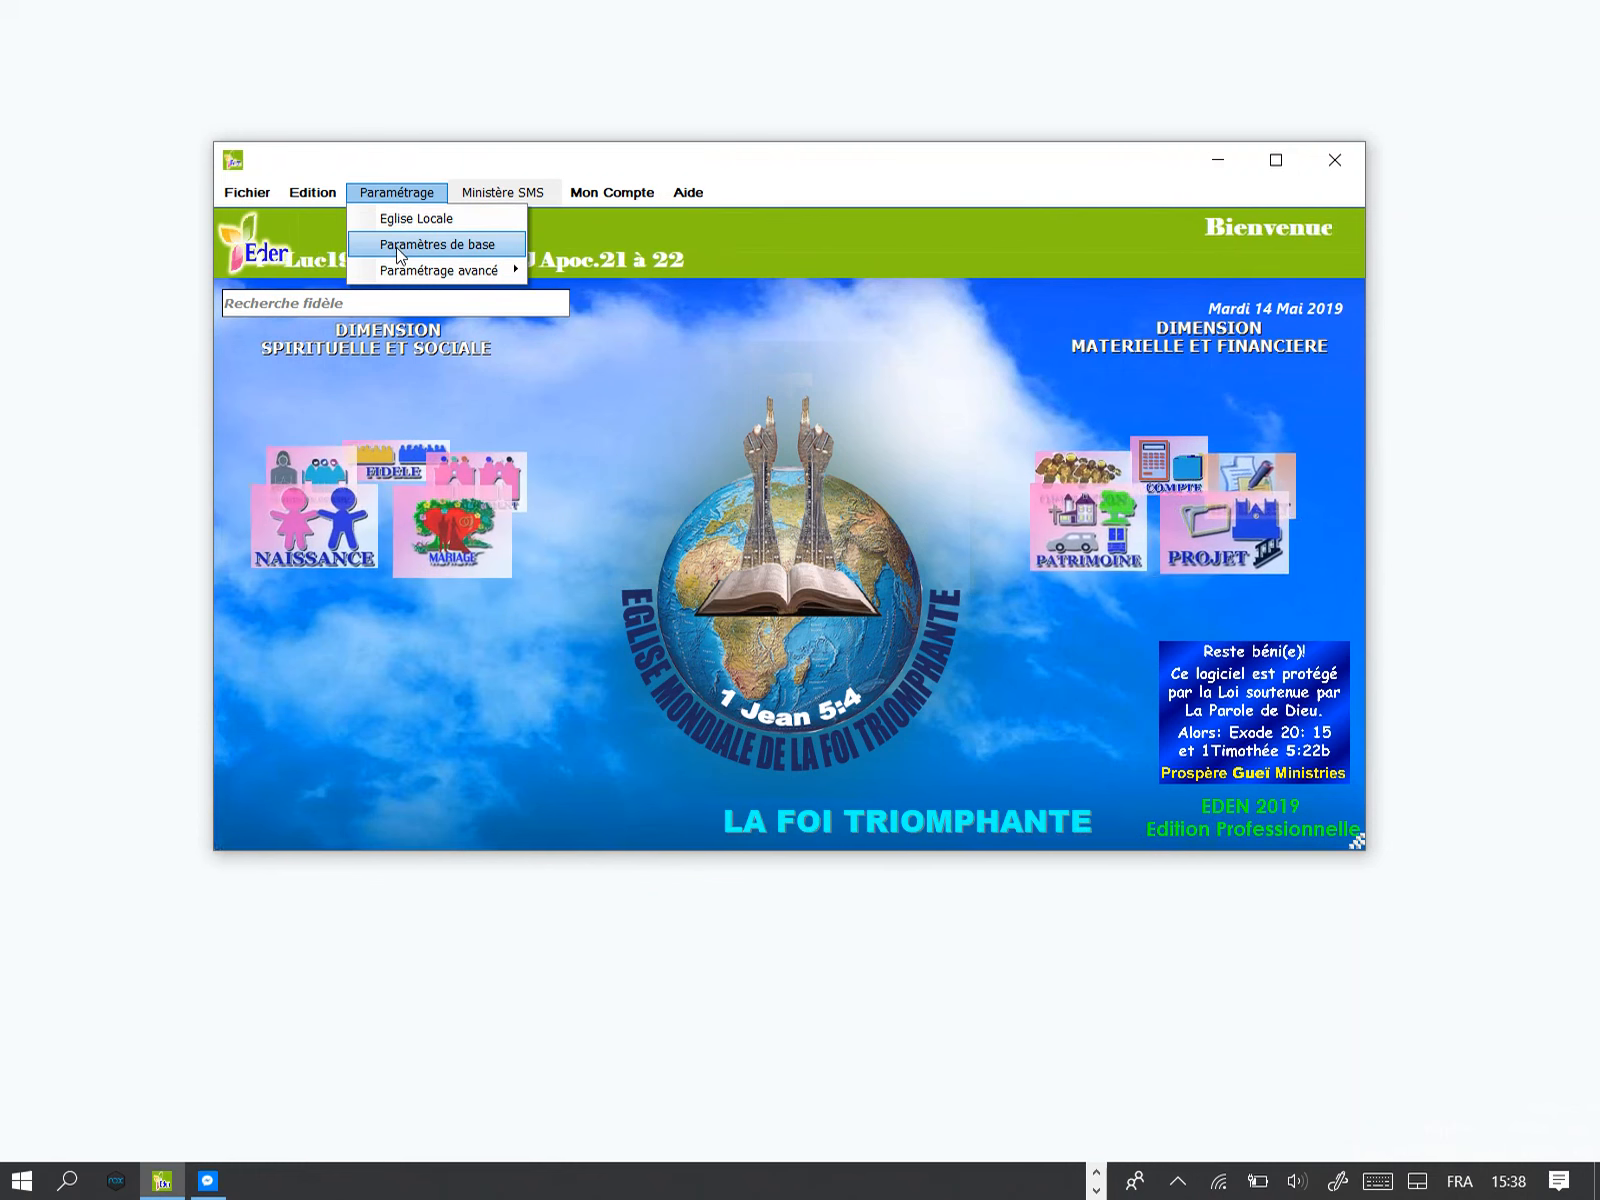
pyautogui.moveTo(403, 277)
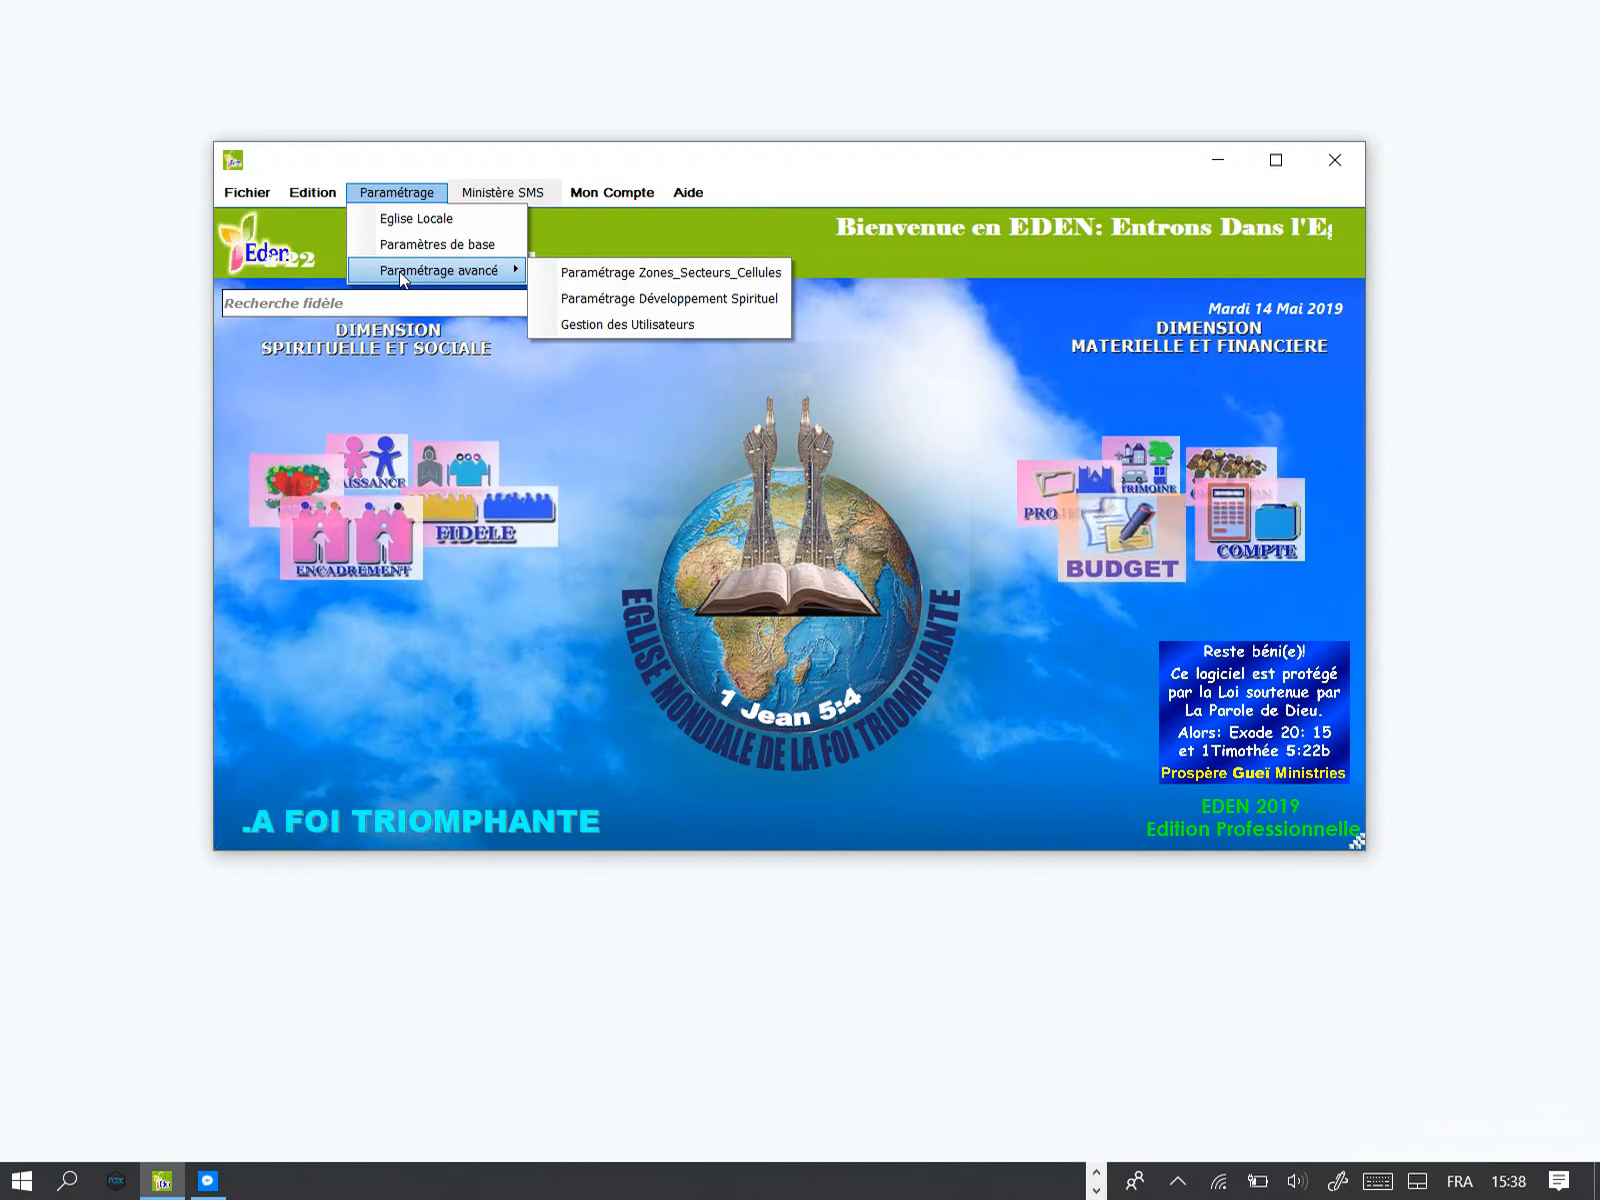
pyautogui.click(658, 471)
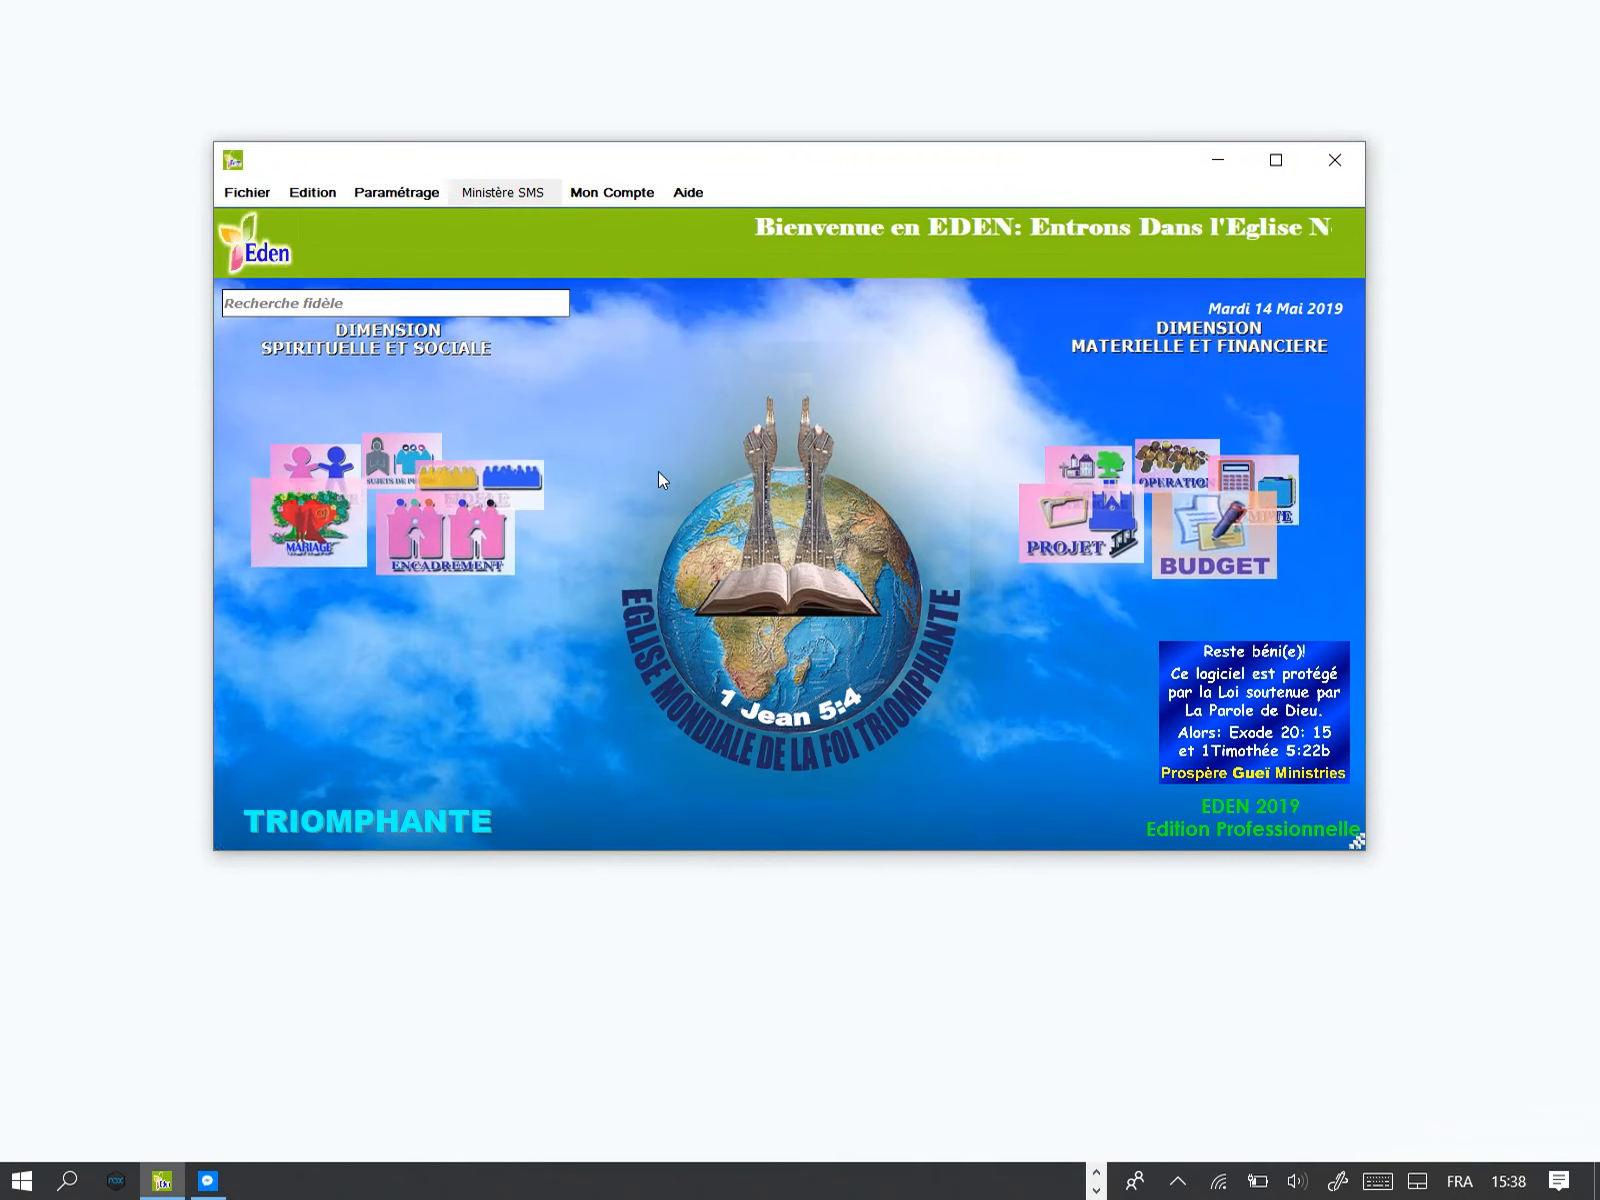